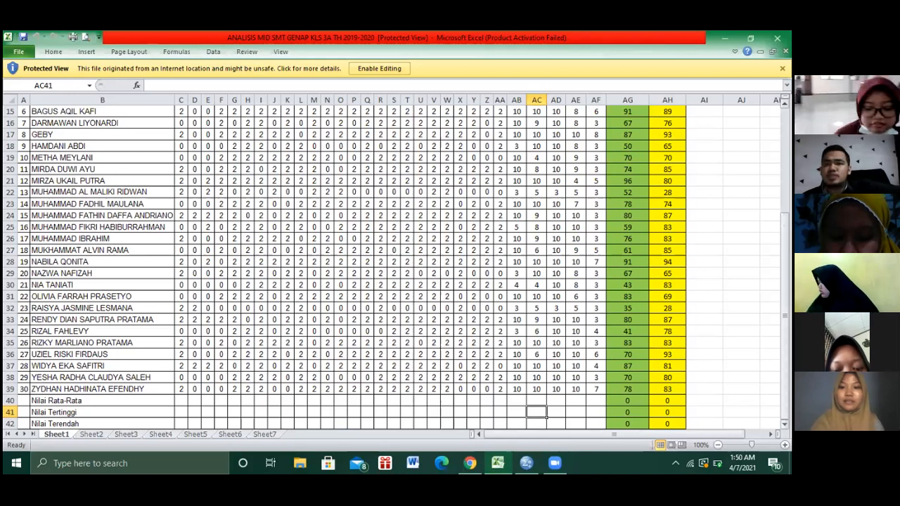
Look back over the student score rows in the worksheet and switch to IBM SPSS Statistics
{"action": "scroll", "coordinate": [459, 263], "scroll_direction": "up", "scroll_amount": 1}
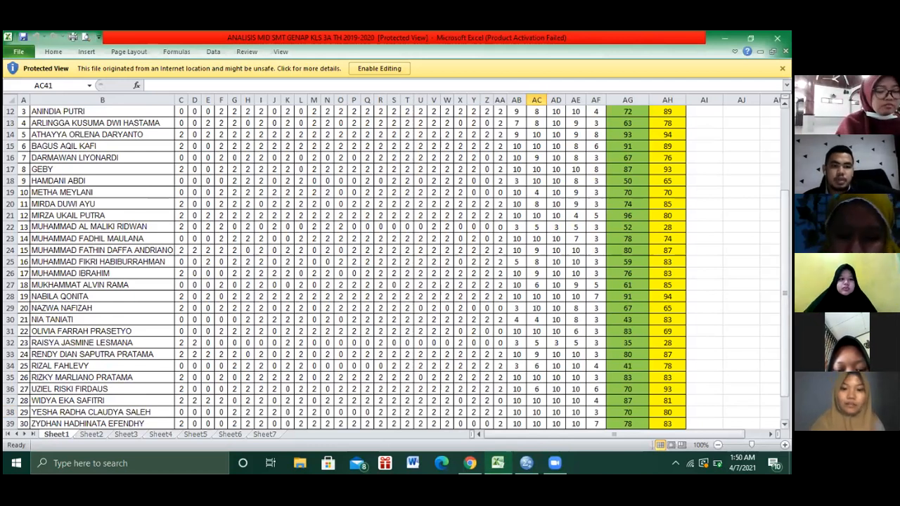
{"action": "scroll", "coordinate": [352, 267], "scroll_direction": "up", "scroll_amount": 1}
{"action": "left_click", "coordinate": [526, 463]}
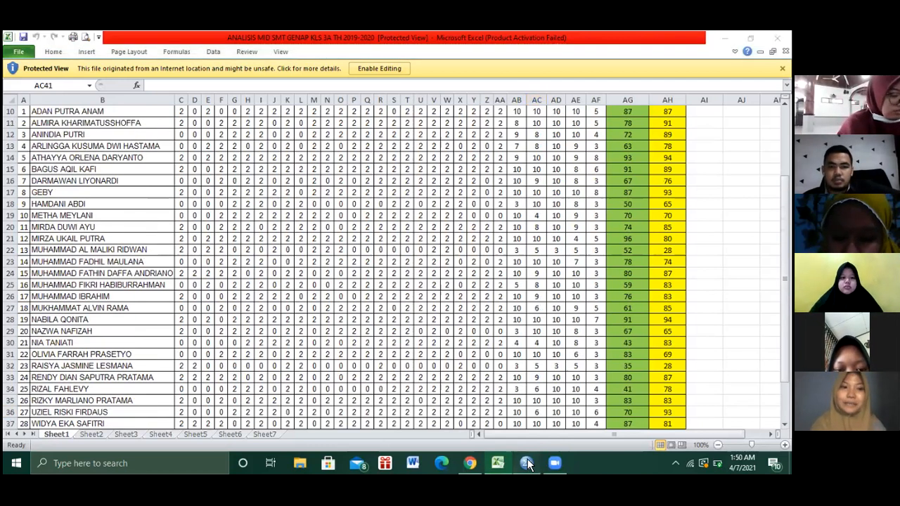
{"action": "left_click", "coordinate": [63, 119]}
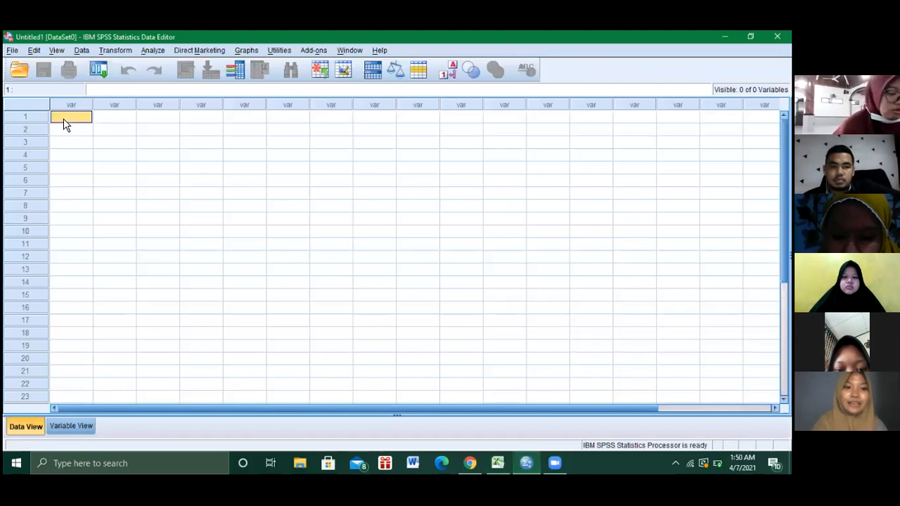
{"action": "type", "text": "N"}
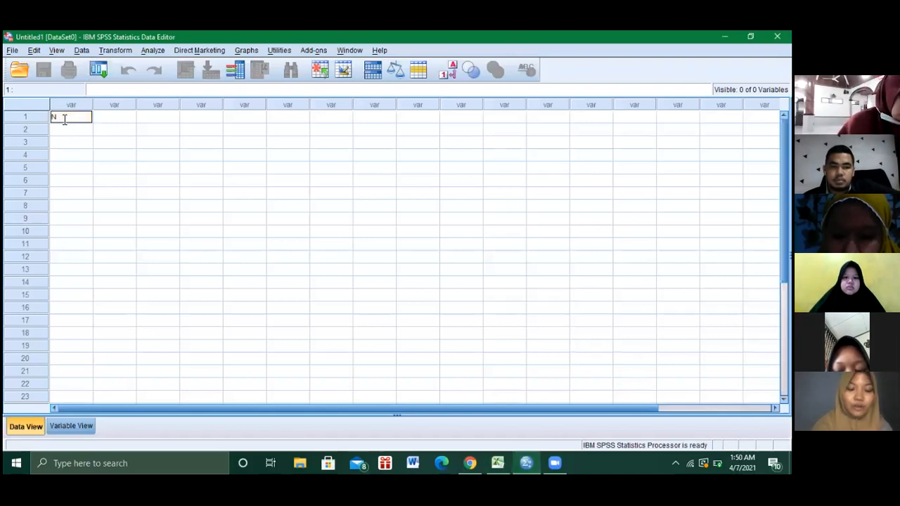
{"action": "type", "text": "omor1"}
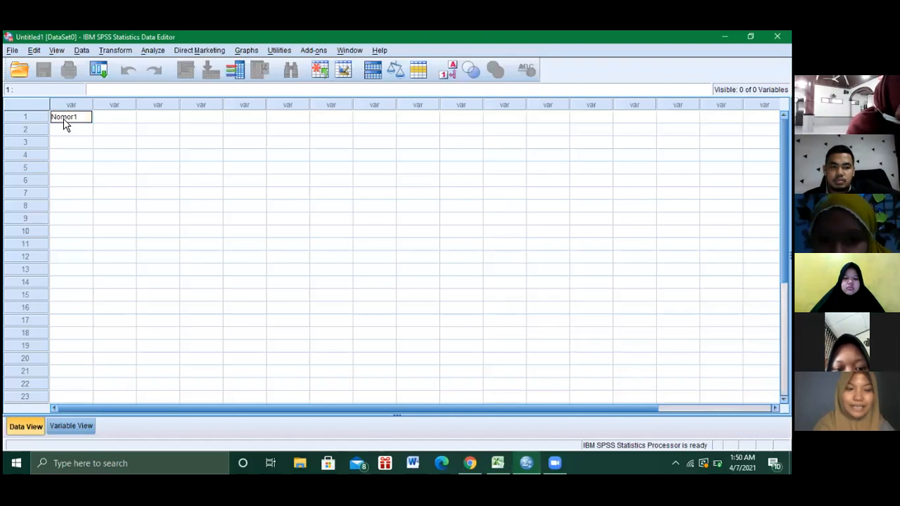
{"action": "key", "text": "Return"}
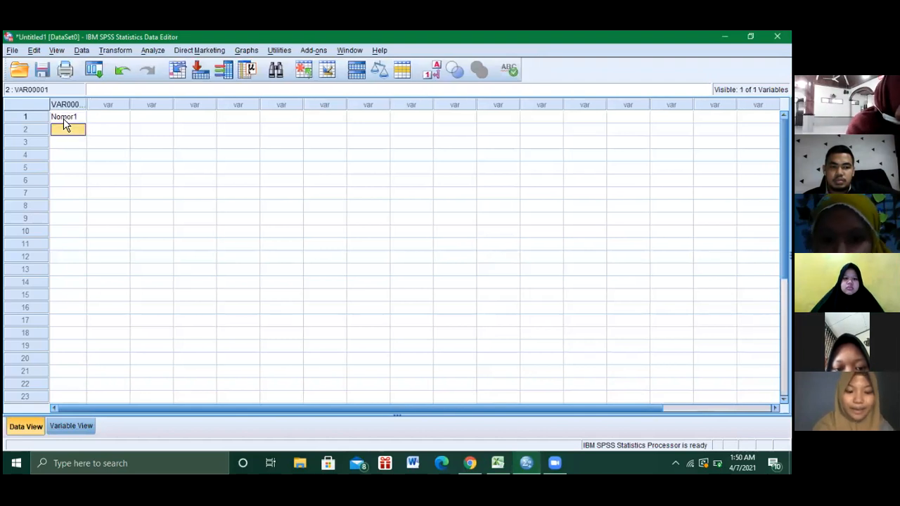
{"action": "type", "text": "No"}
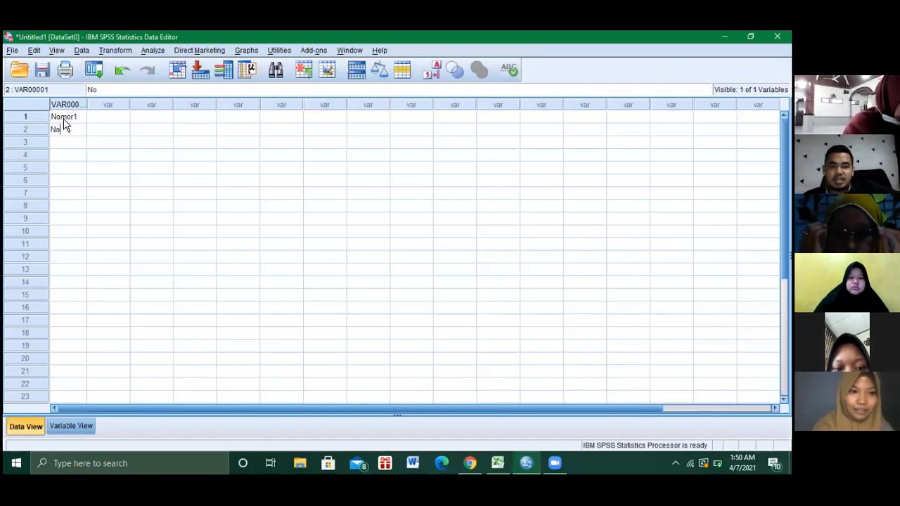
{"action": "type", "text": "mor"}
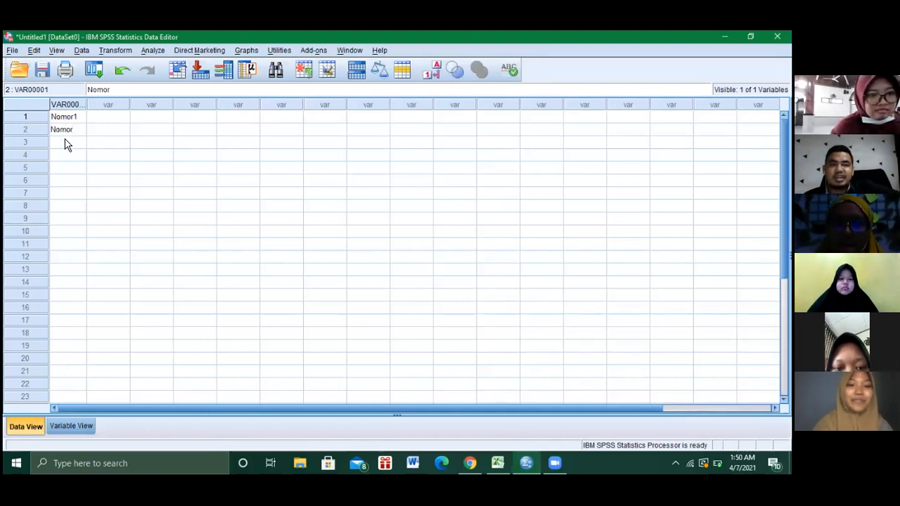
{"action": "key", "text": "BackSpace"}
{"action": "key", "text": "BackSpace"}
{"action": "key", "text": "BackSpace"}
{"action": "key", "text": "BackSpace"}
{"action": "key", "text": "BackSpace"}
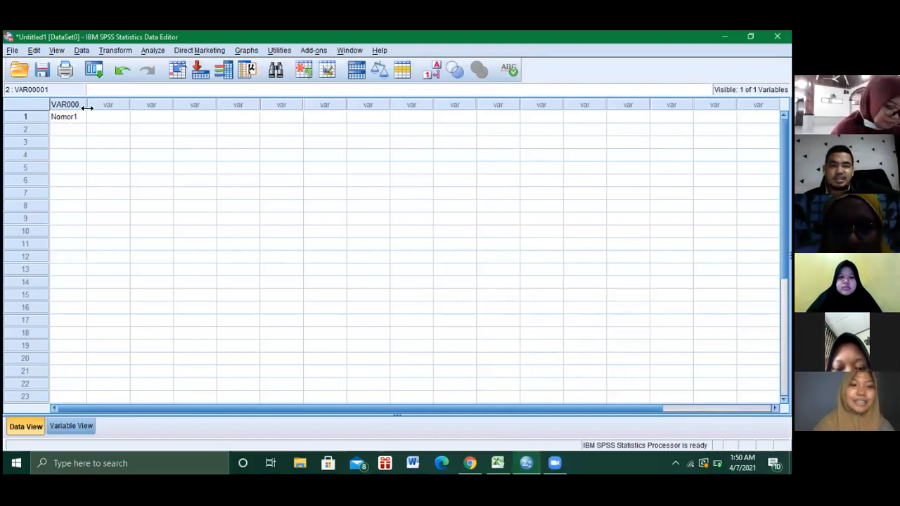
{"action": "left_click", "coordinate": [81, 118]}
{"action": "key", "text": "BackSpace"}
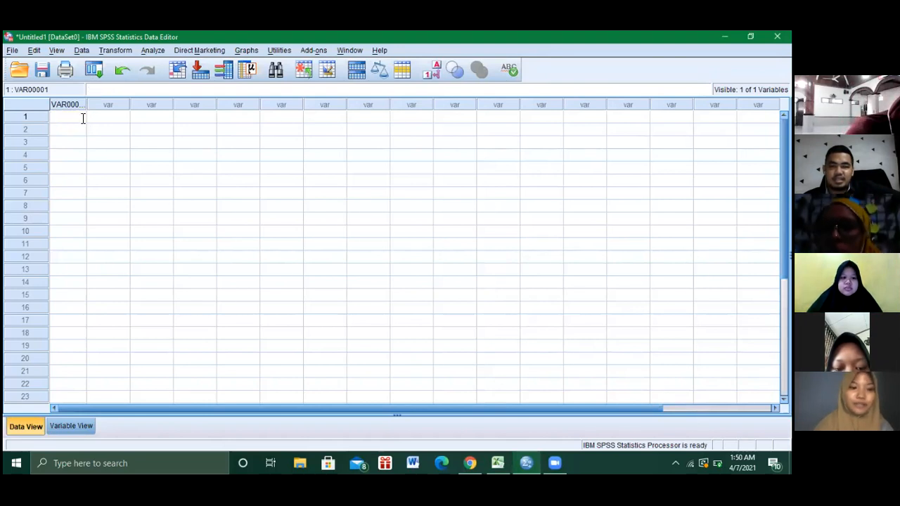
Delete the leftover string variable VAR00001 from the variable definitions
{"action": "left_click", "coordinate": [63, 432]}
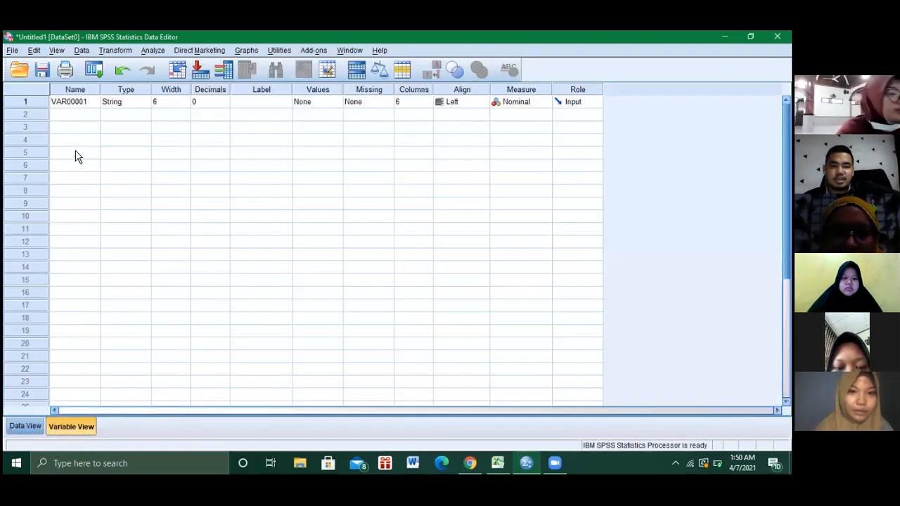
{"action": "left_click", "coordinate": [33, 106]}
{"action": "right_click", "coordinate": [32, 104]}
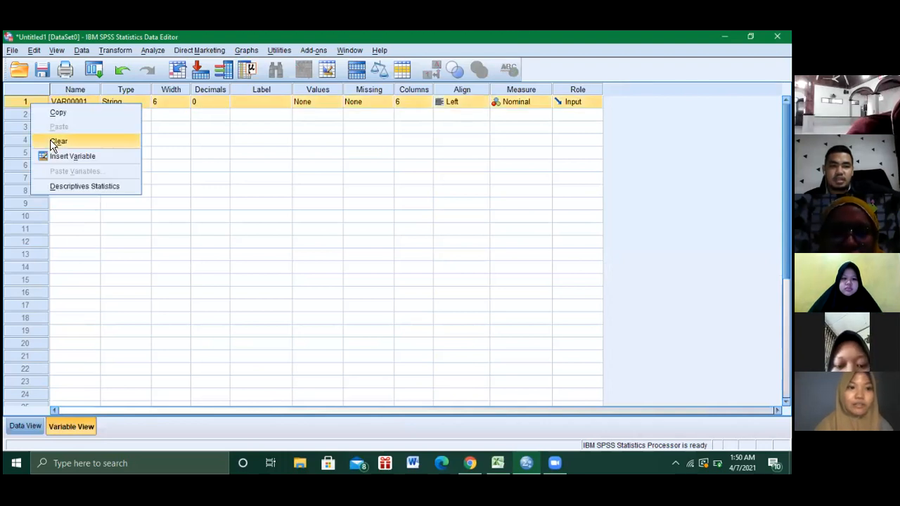
{"action": "left_click", "coordinate": [50, 139]}
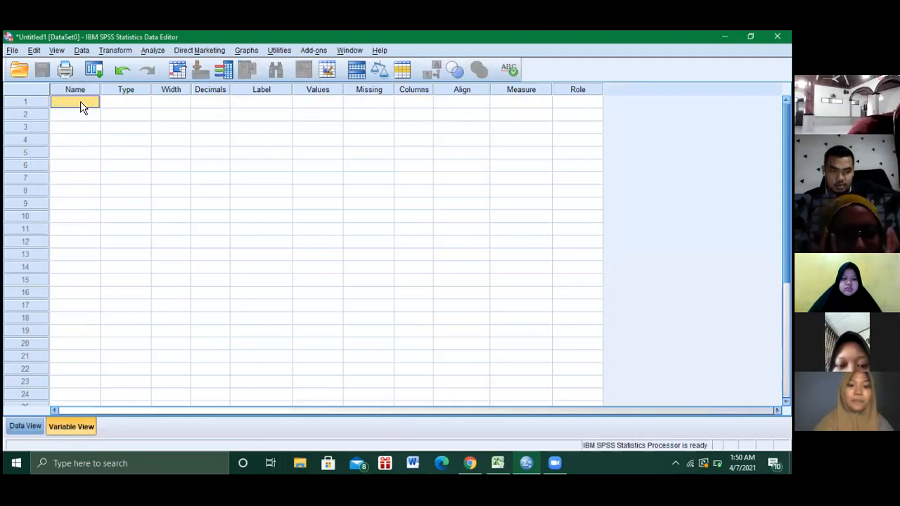
Define the first variable with the name Nomor1
{"action": "double_click", "coordinate": [81, 102]}
{"action": "type", "text": "Nomor1"}
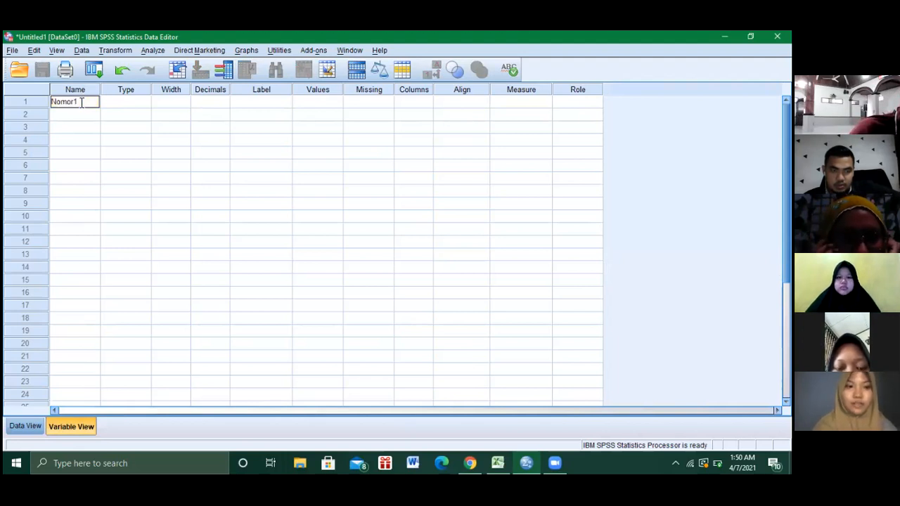
{"action": "key", "text": "Return"}
Define the second variable and make sure its name is spelled Nomor2
{"action": "type", "text": "N"}
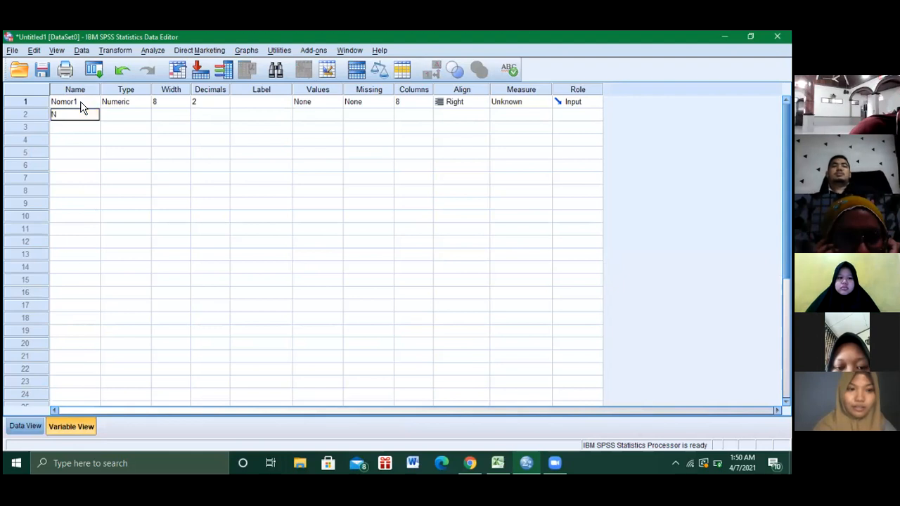
{"action": "type", "text": "pmor2"}
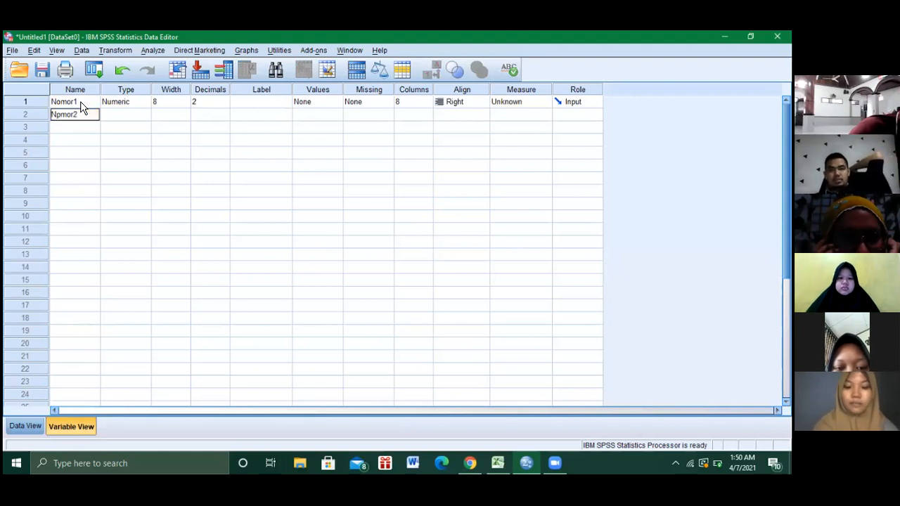
{"action": "key", "text": "Return"}
{"action": "left_click", "coordinate": [62, 115]}
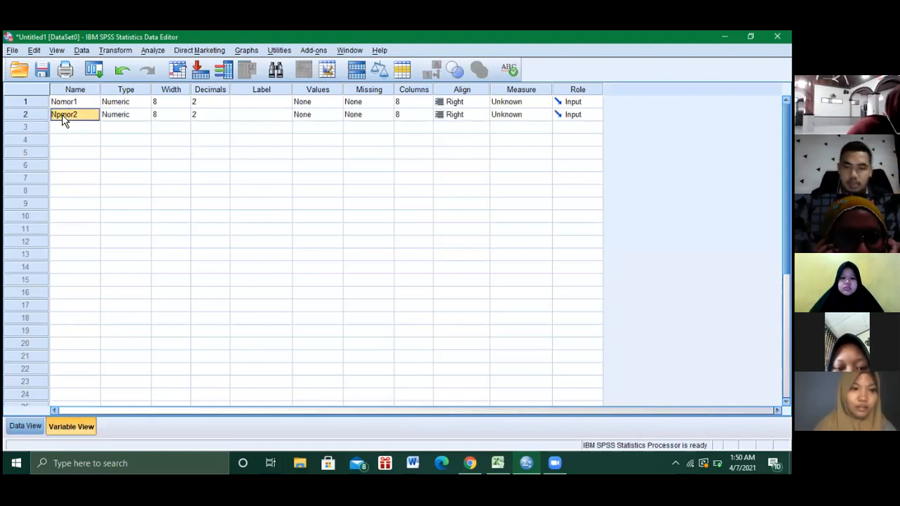
{"action": "key", "text": "BackSpace"}
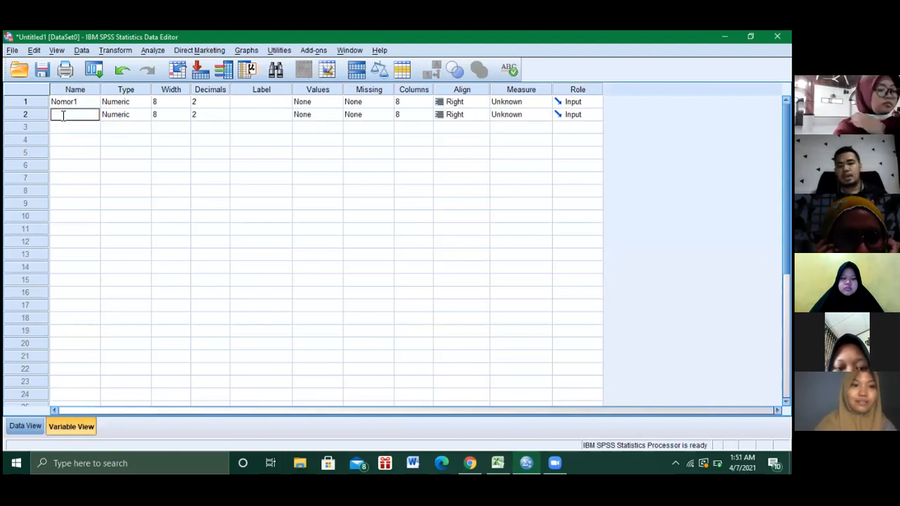
{"action": "type", "text": "N"}
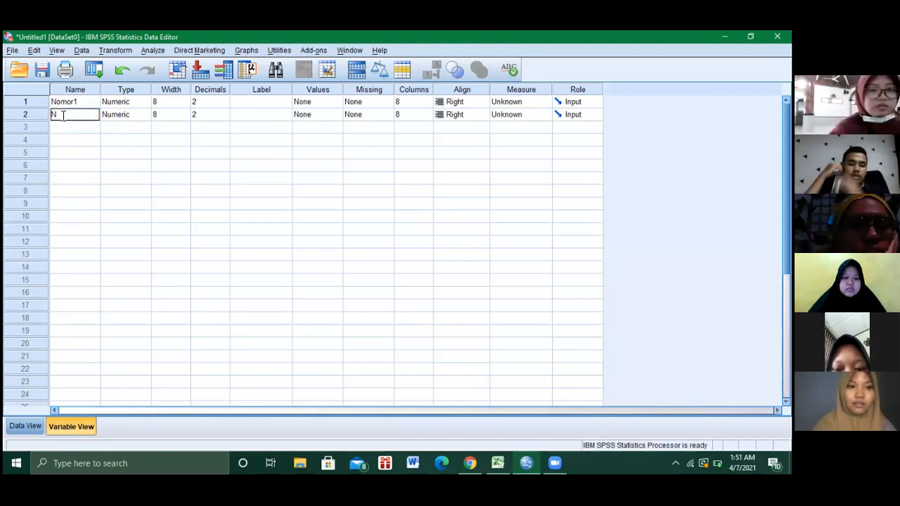
{"action": "type", "text": "omor2"}
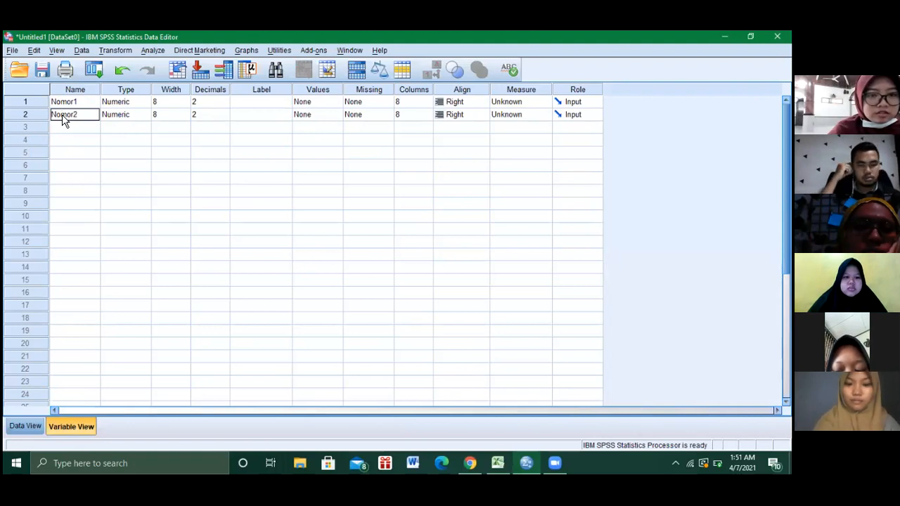
{"action": "key", "text": "Return"}
Define the third and fourth variables with the names Nomor3 and Nomor4
{"action": "type", "text": "N"}
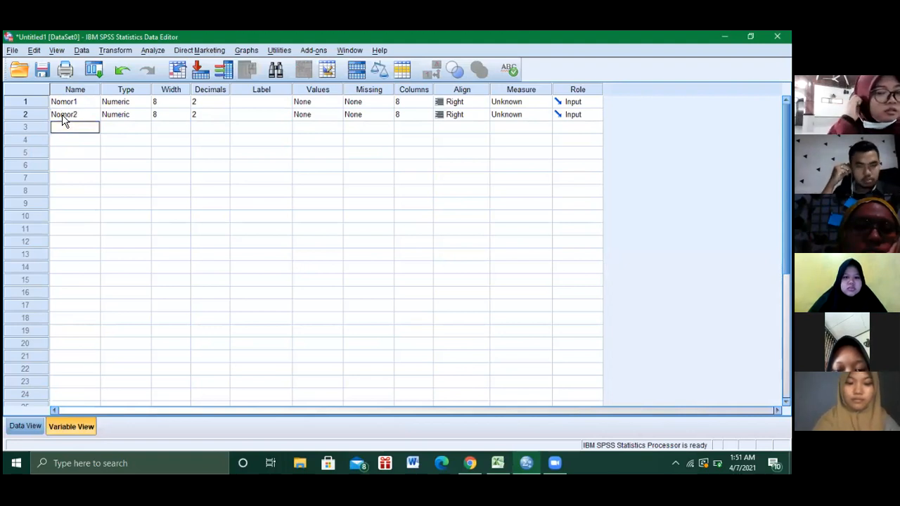
{"action": "type", "text": "omor"}
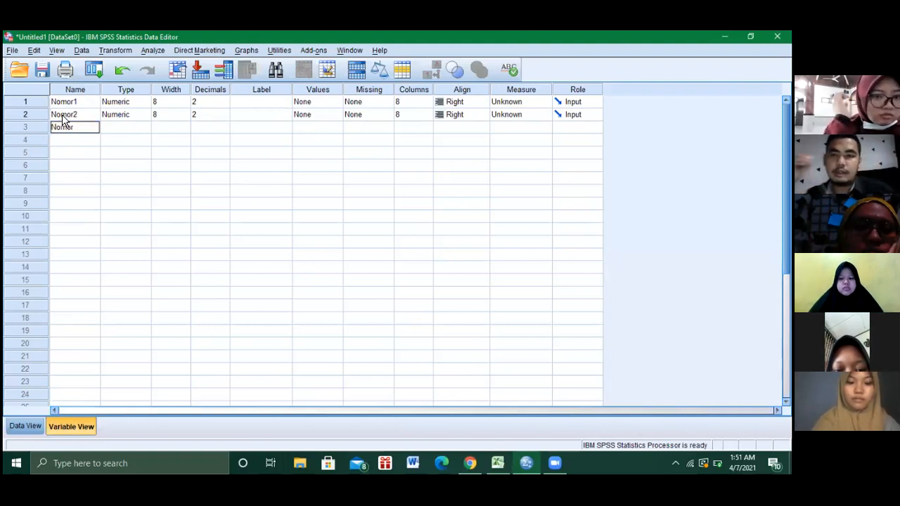
{"action": "type", "text": "3"}
{"action": "key", "text": "Return"}
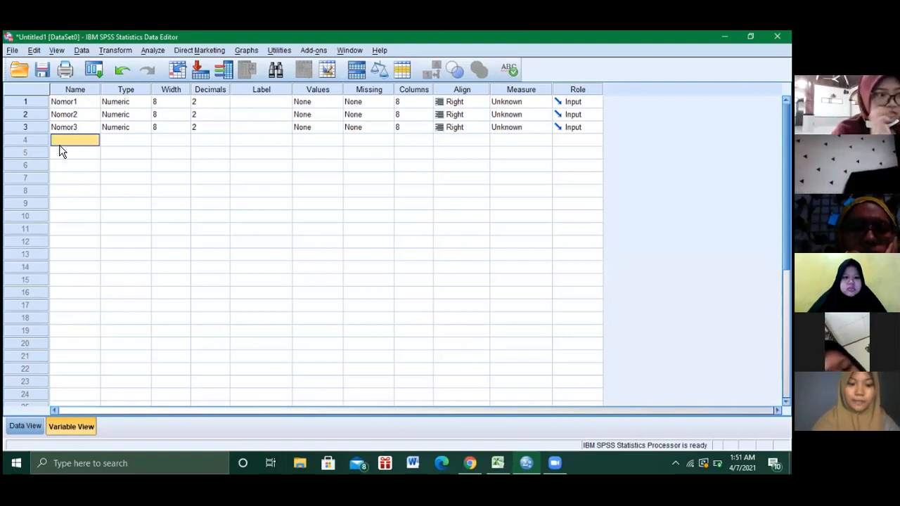
{"action": "left_click", "coordinate": [60, 142]}
{"action": "type", "text": "Nomo"}
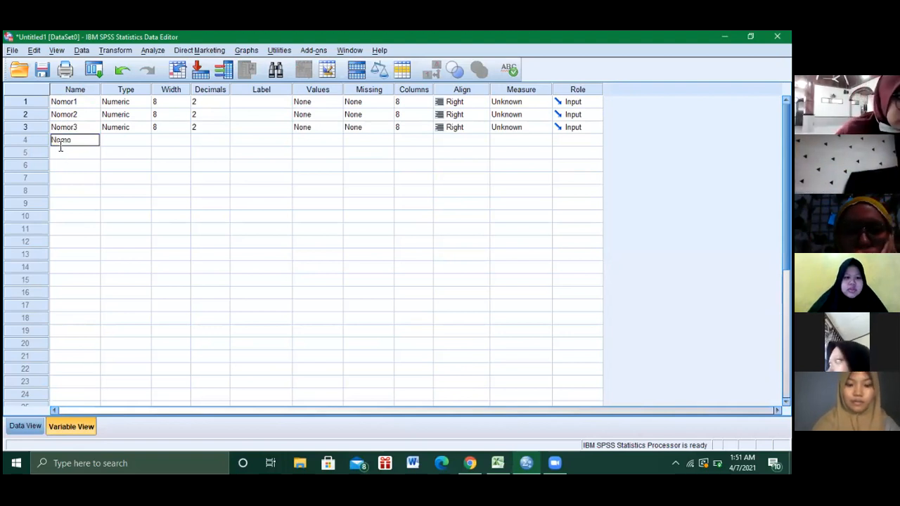
{"action": "type", "text": "r4"}
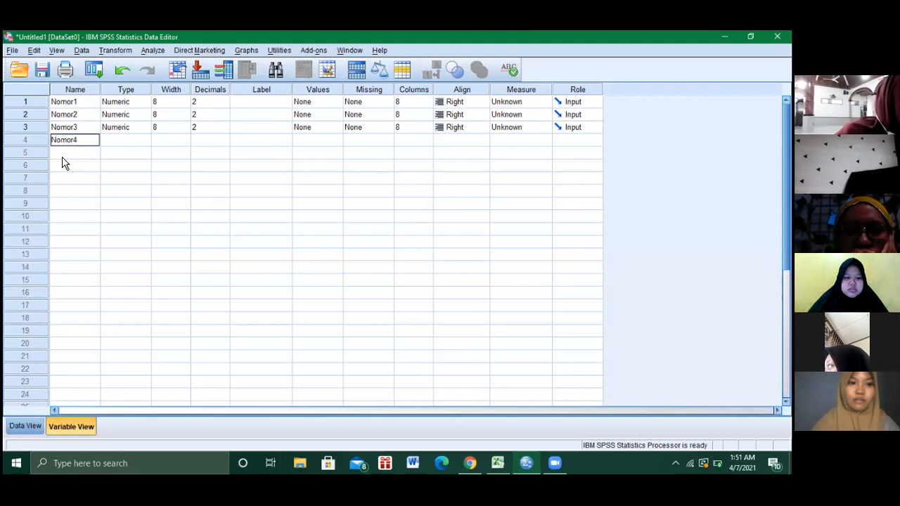
Define the fifth and sixth variables with the names Nomor5 and Nomor6
{"action": "left_click", "coordinate": [60, 153]}
{"action": "type", "text": "Nomor"}
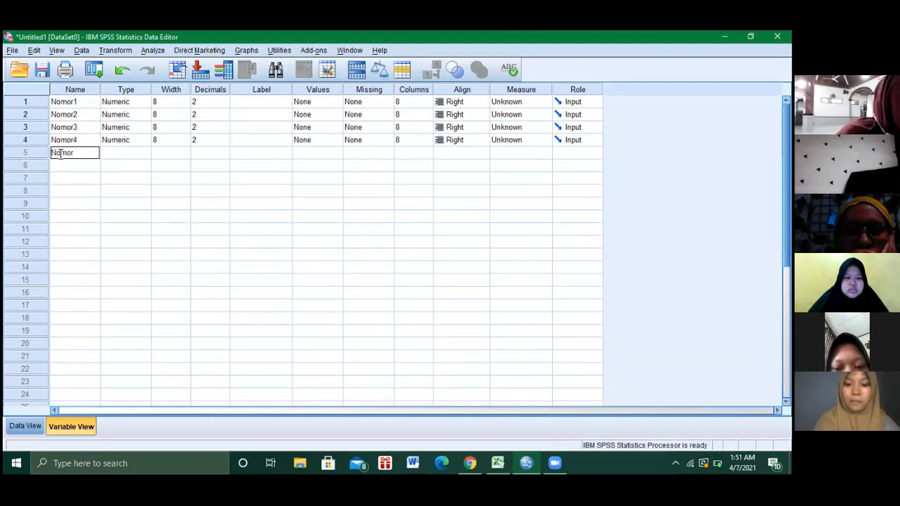
{"action": "type", "text": "5"}
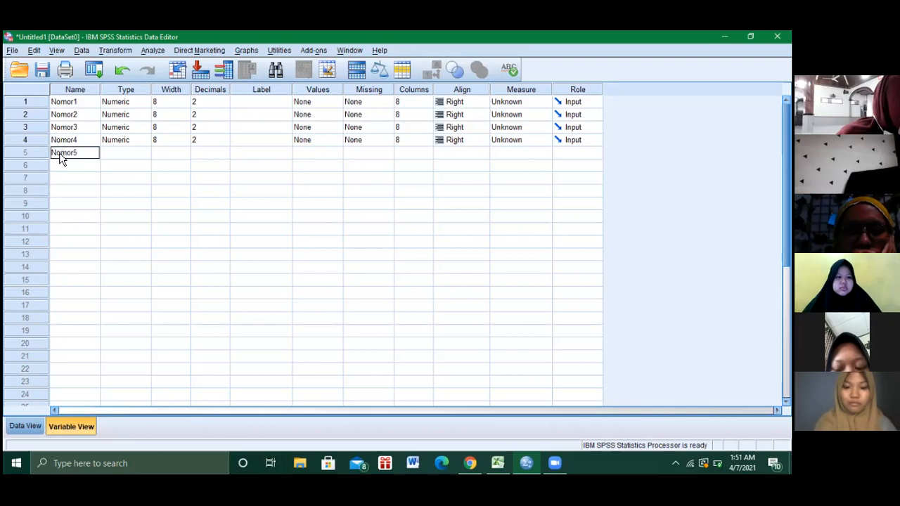
{"action": "left_click", "coordinate": [60, 160]}
{"action": "type", "text": "Nom"}
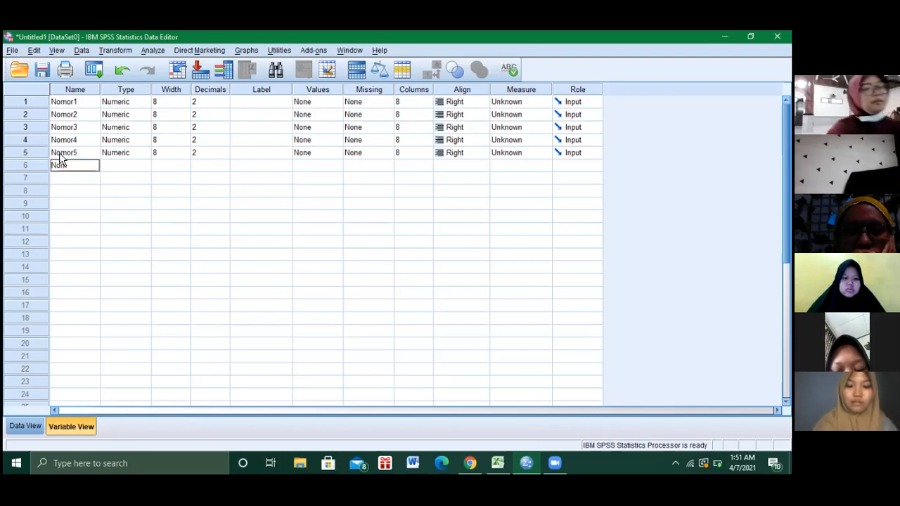
{"action": "type", "text": "or6"}
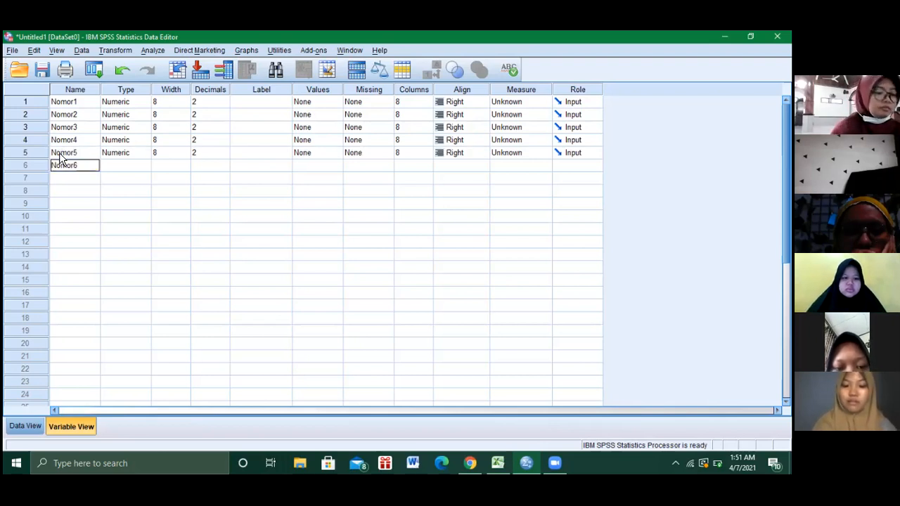
{"action": "key", "text": "Return"}
Define the seventh and eighth variables with the names Nomor7 and Nomor8
{"action": "type", "text": "Nomor7"}
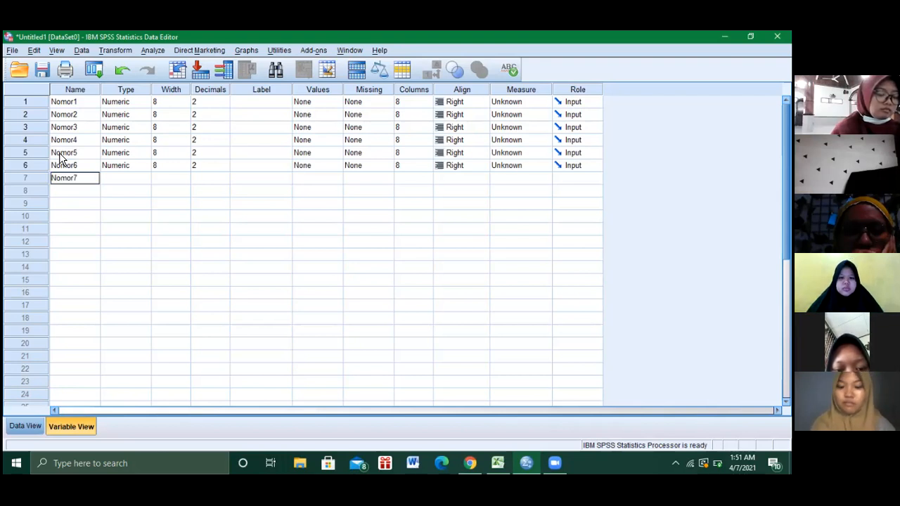
{"action": "key", "text": "Return"}
{"action": "type", "text": "No"}
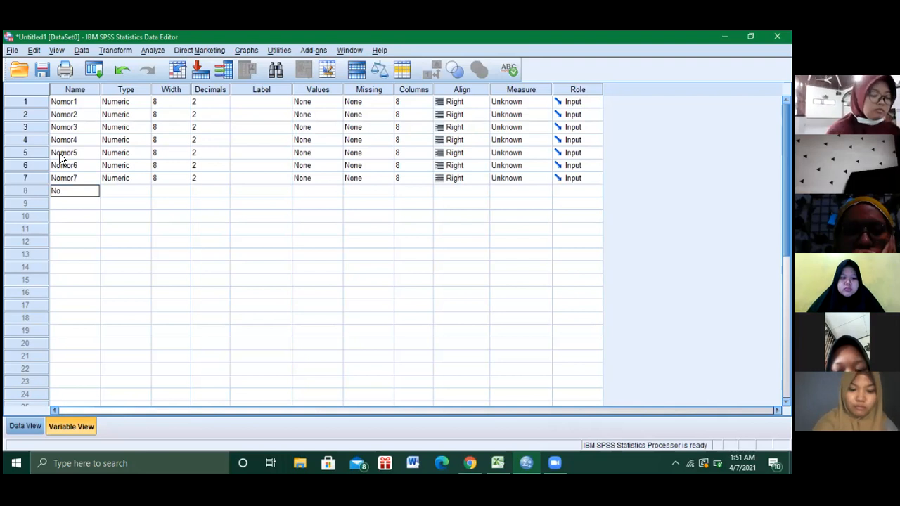
{"action": "type", "text": "mor8"}
{"action": "key", "text": "Return"}
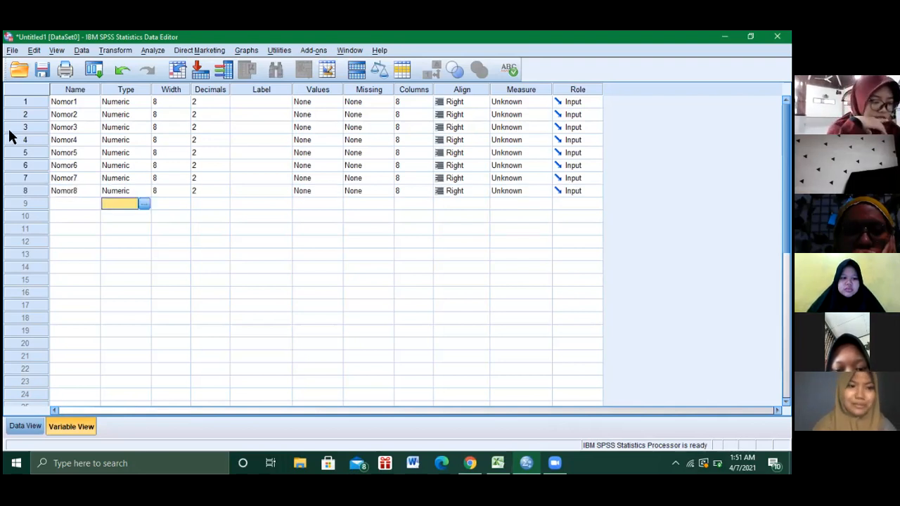
Define the ninth and tenth variables with the names Nomor9 and Nomor10, dismissing the low-battery notice
{"action": "left_click", "coordinate": [78, 203]}
{"action": "type", "text": "N"}
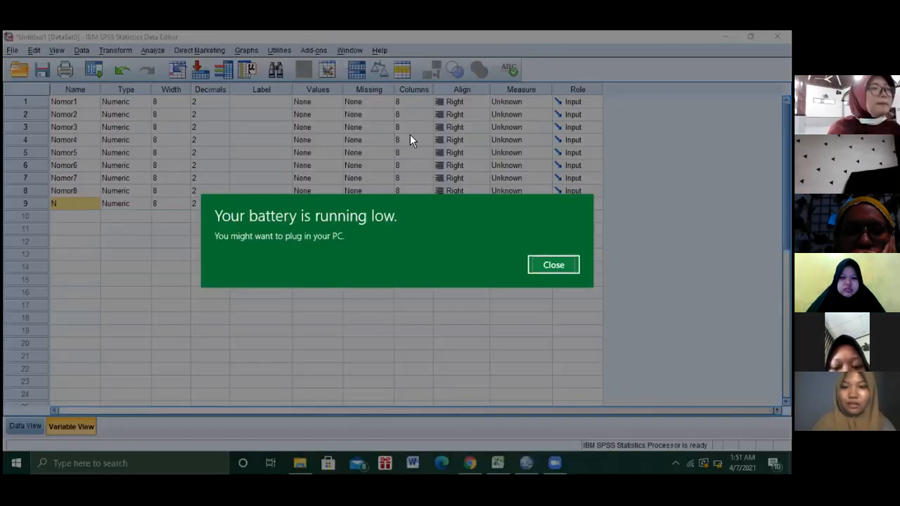
{"action": "left_click", "coordinate": [556, 268]}
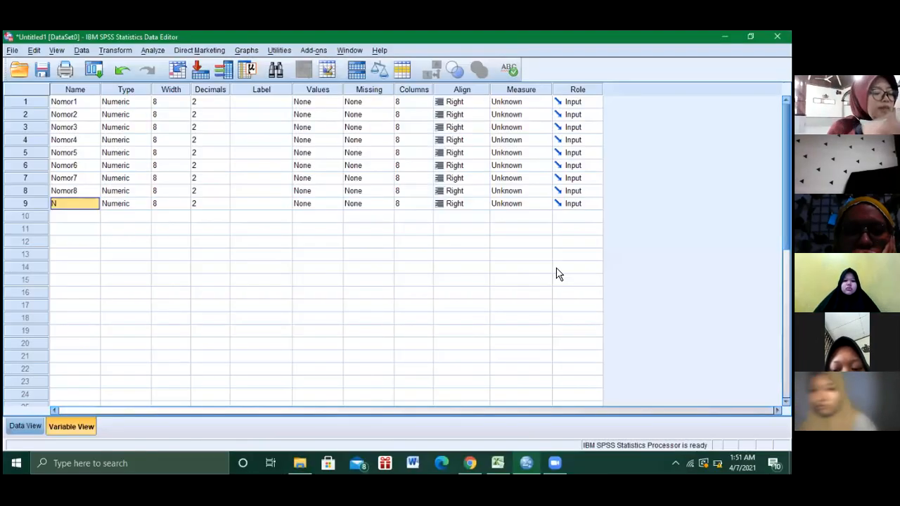
{"action": "type", "text": "o"}
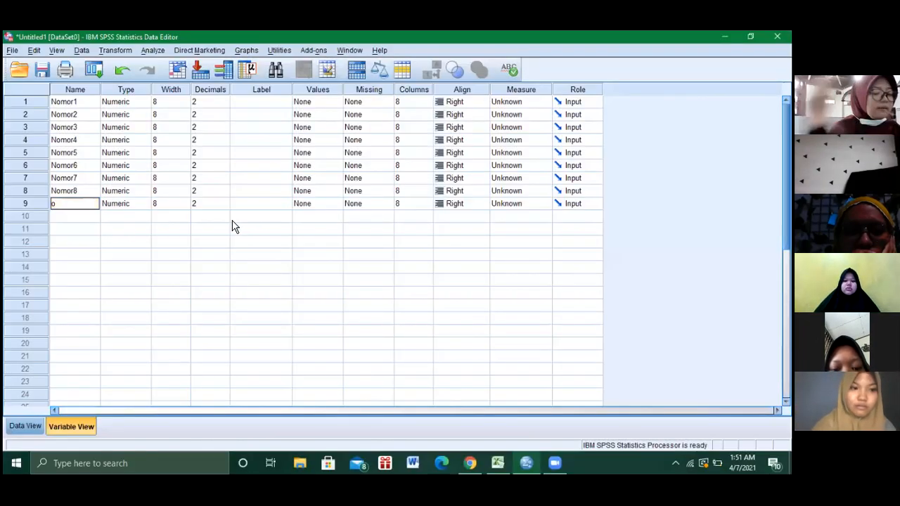
{"action": "key", "text": "BackSpace"}
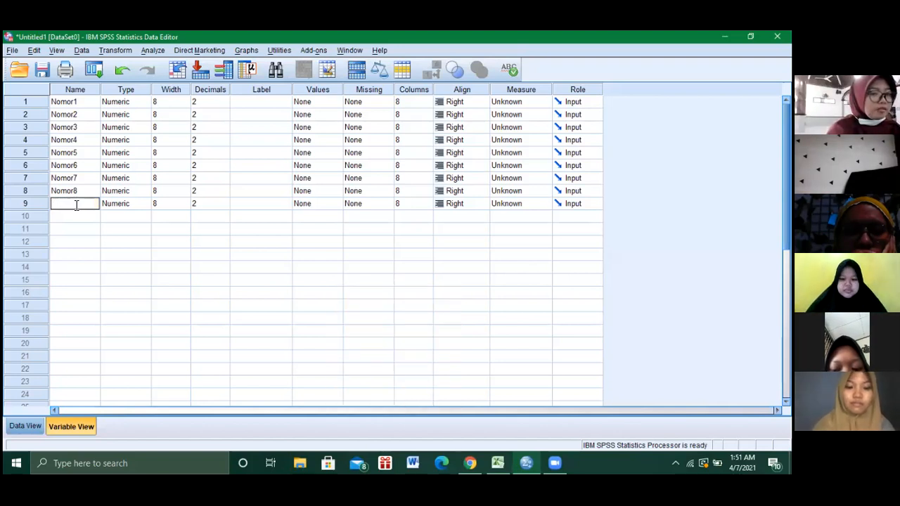
{"action": "type", "text": "Nomor"}
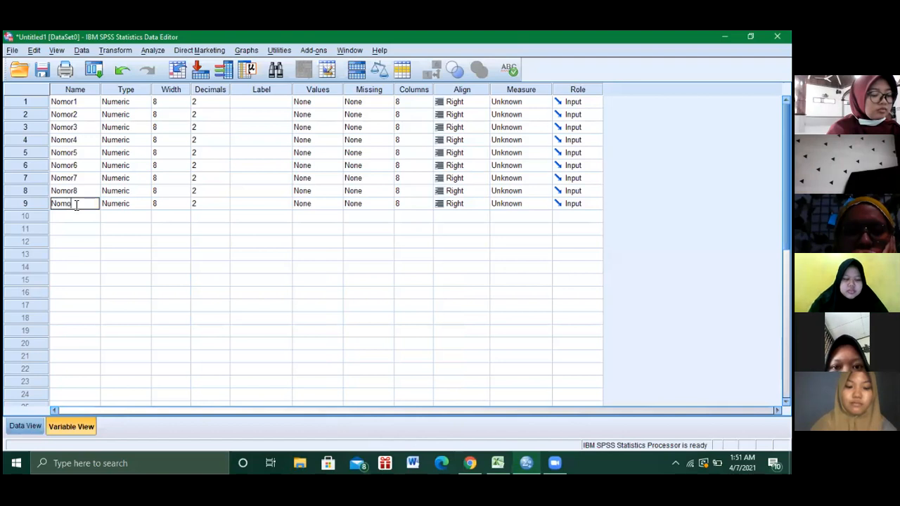
{"action": "type", "text": "9"}
{"action": "left_click", "coordinate": [76, 213]}
{"action": "type", "text": "Nomor"}
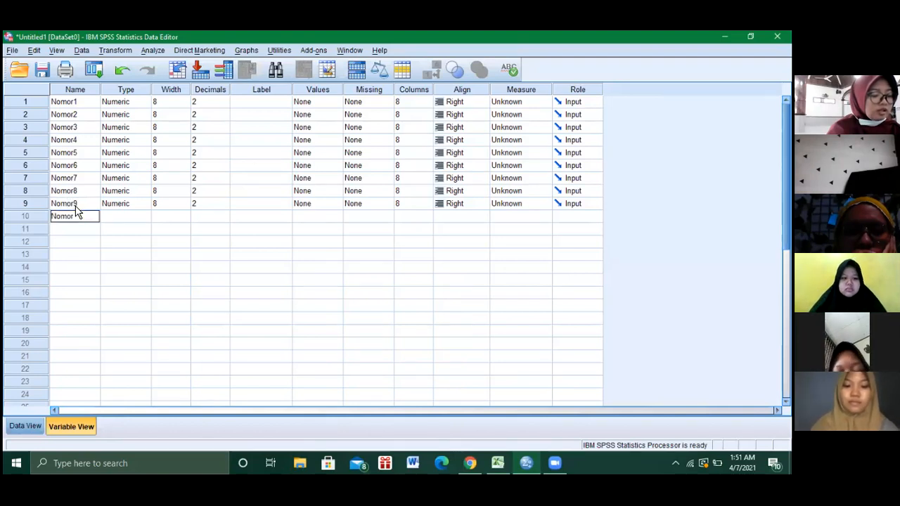
{"action": "key", "text": "Return"}
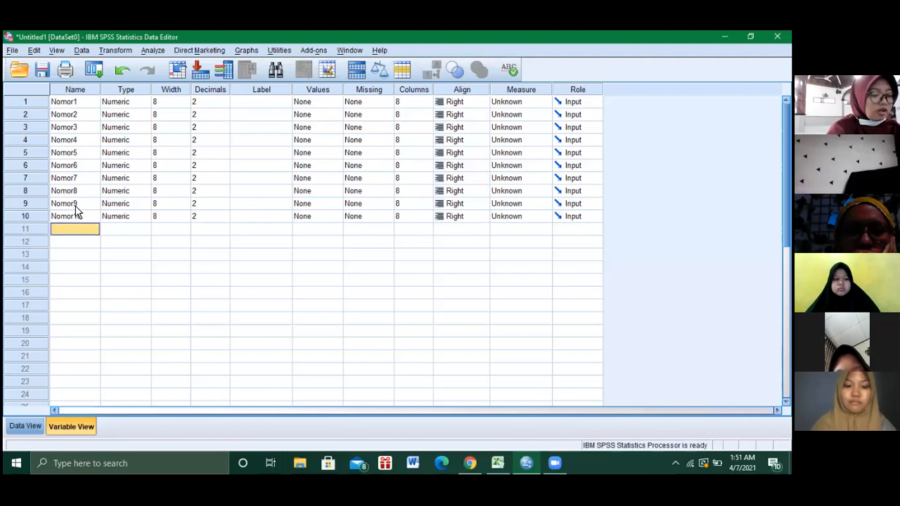
Define the eleventh and twelfth variables with the names Nomor11 and Nomor12
{"action": "type", "text": "Nomor11"}
{"action": "key", "text": "Return"}
{"action": "type", "text": "Nomor12"}
{"action": "key", "text": "Return"}
Define the thirteenth and fourteenth variables with the names Nomor13 and Nomor14
{"action": "type", "text": "N"}
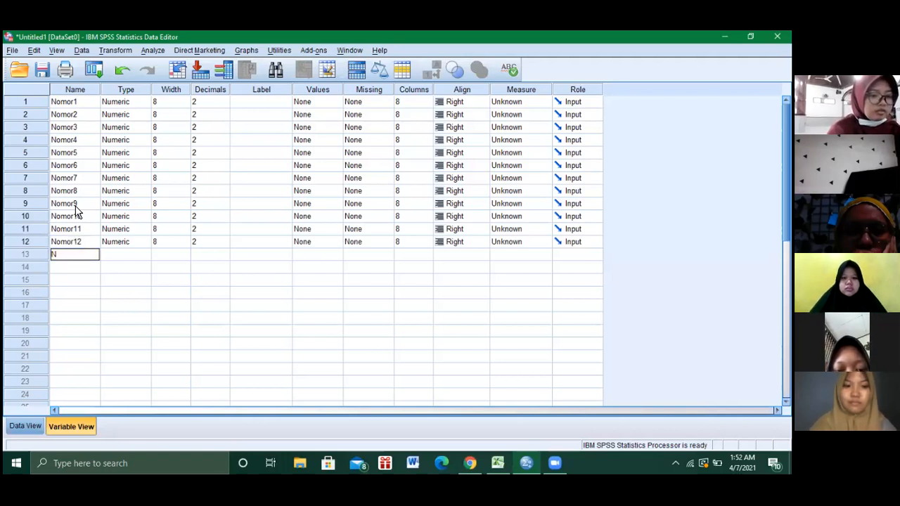
{"action": "type", "text": "omor"}
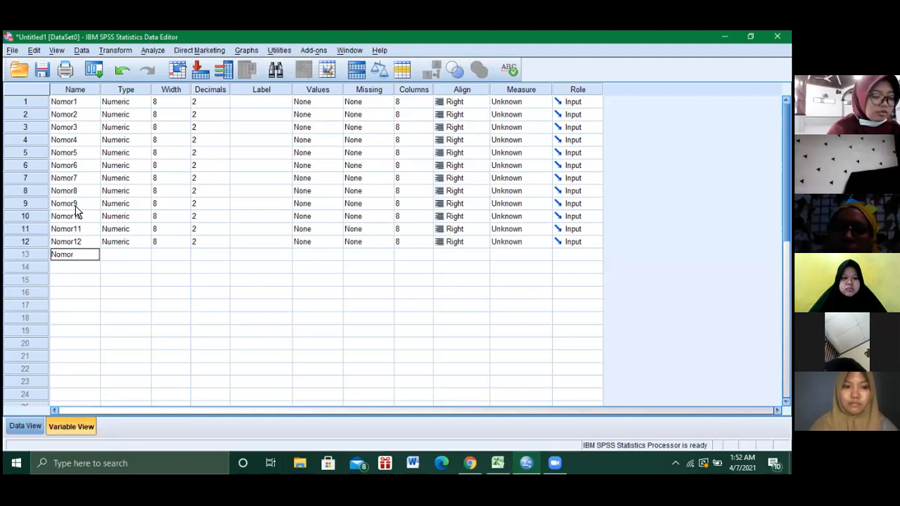
{"action": "type", "text": "13"}
{"action": "key", "text": "Return"}
{"action": "type", "text": "N"}
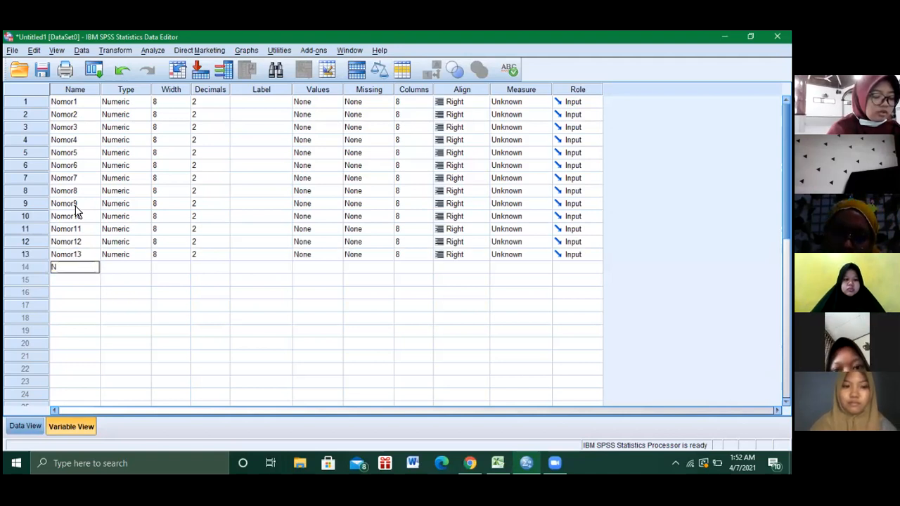
{"action": "type", "text": "omor"}
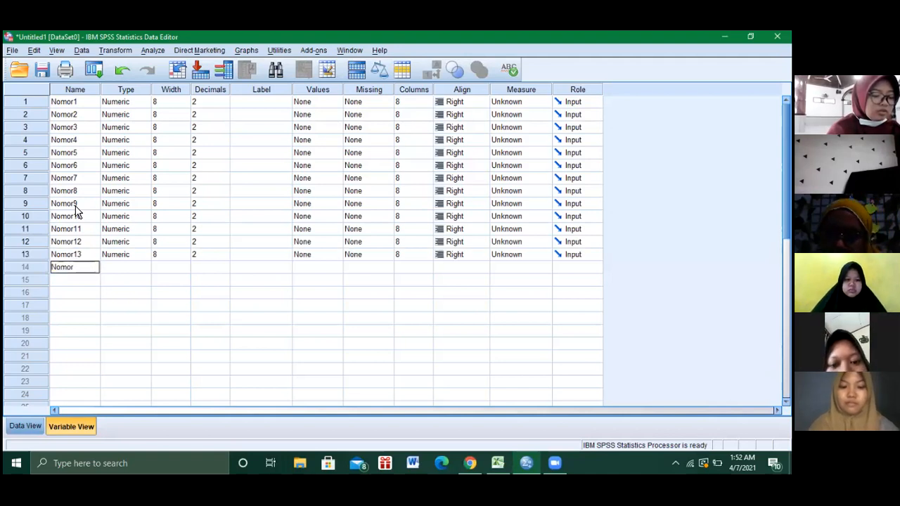
{"action": "type", "text": "14"}
{"action": "key", "text": "Return"}
Define the fifteenth and sixteenth variables with the names Nomor15 and Nomor16
{"action": "type", "text": "Nomor15"}
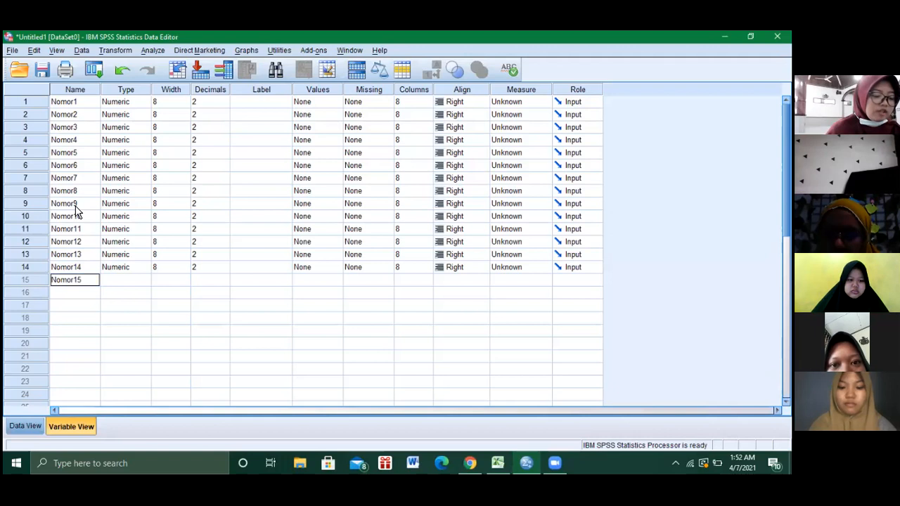
{"action": "key", "text": "Return"}
{"action": "type", "text": "Nomor16"}
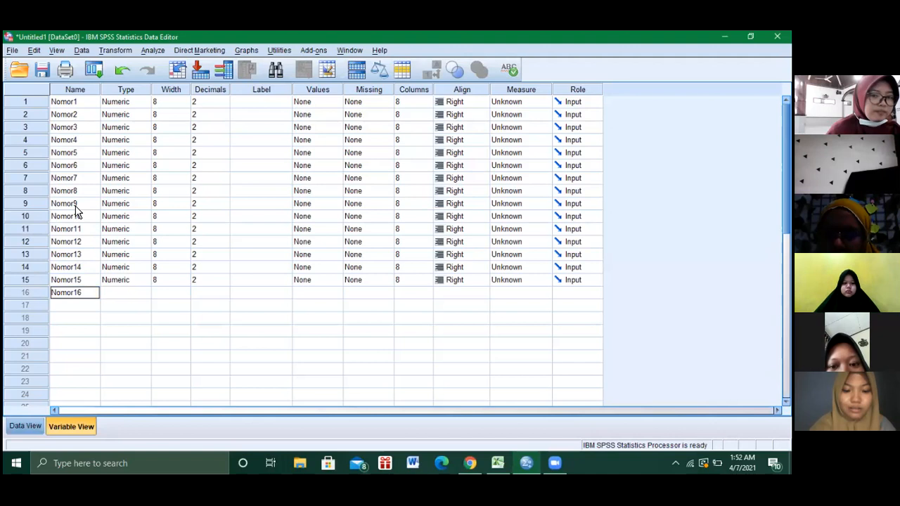
{"action": "key", "text": "Return"}
Define the seventeenth and eighteenth variables with the names Nomor17 and Nomor18
{"action": "type", "text": "N"}
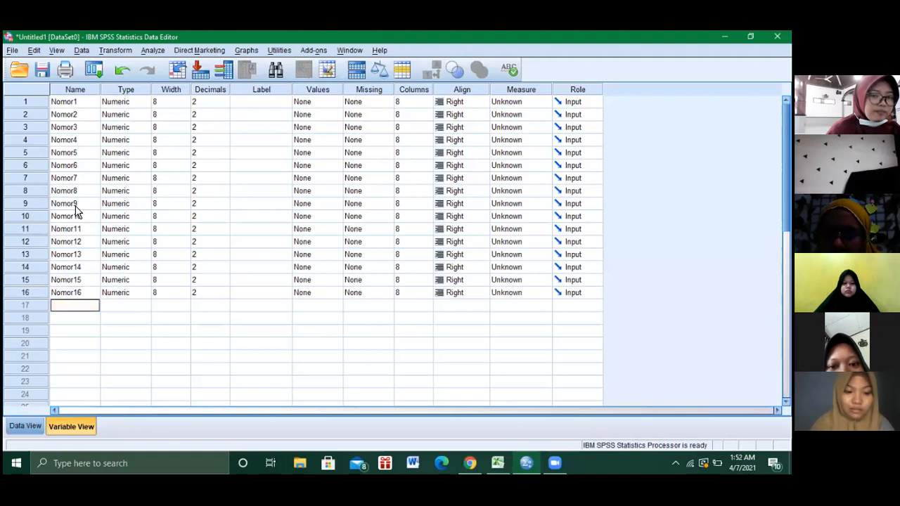
{"action": "type", "text": "omor17"}
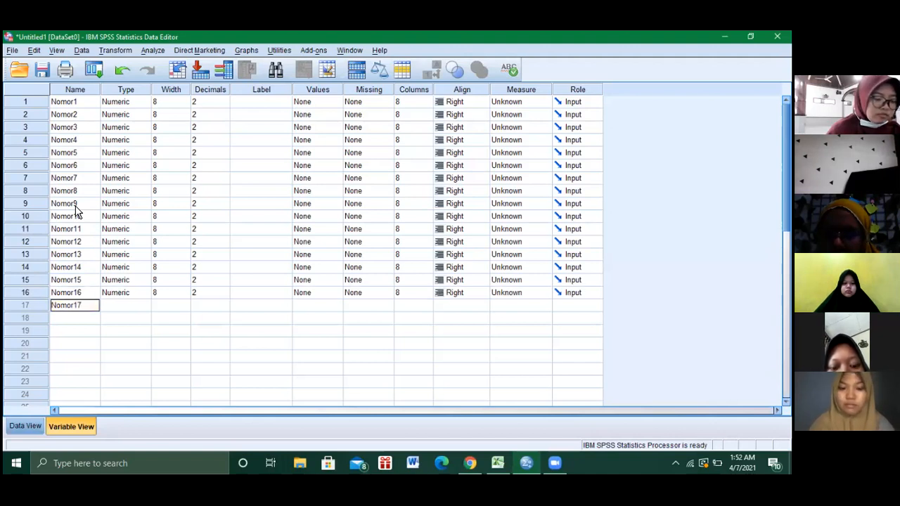
{"action": "key", "text": "Return"}
{"action": "type", "text": "Nomor18"}
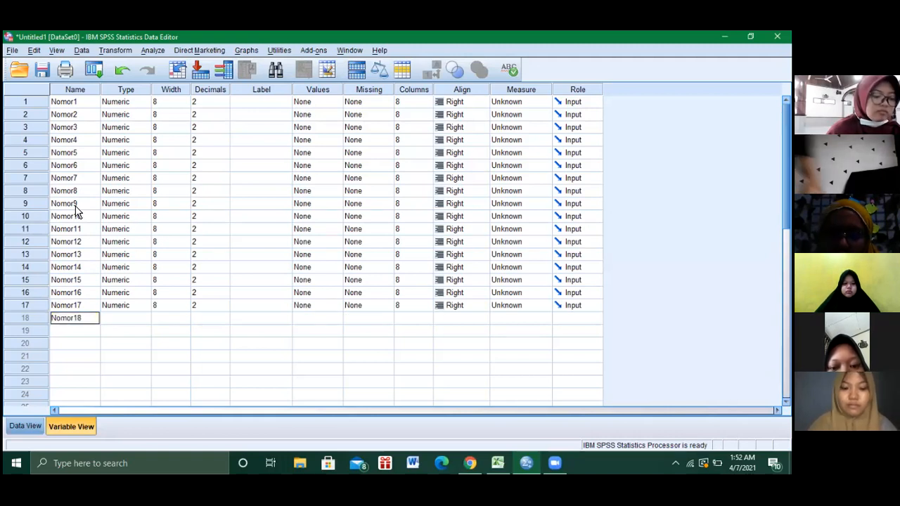
{"action": "key", "text": "Return"}
Define the nineteenth and twentieth variables with the names Nomor19 and Nomor20
{"action": "type", "text": "MNo"}
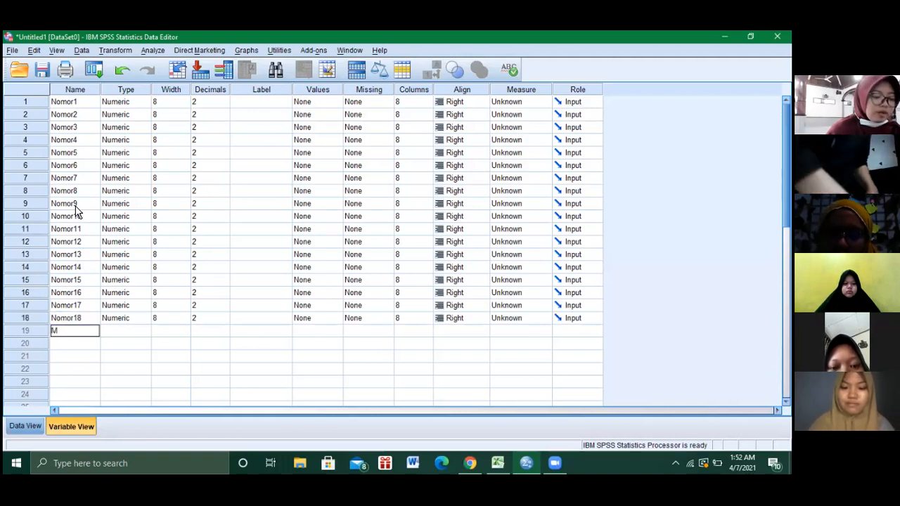
{"action": "key", "text": "BackSpace"}
{"action": "key", "text": "BackSpace"}
{"action": "key", "text": "BackSpace"}
{"action": "type", "text": "N"}
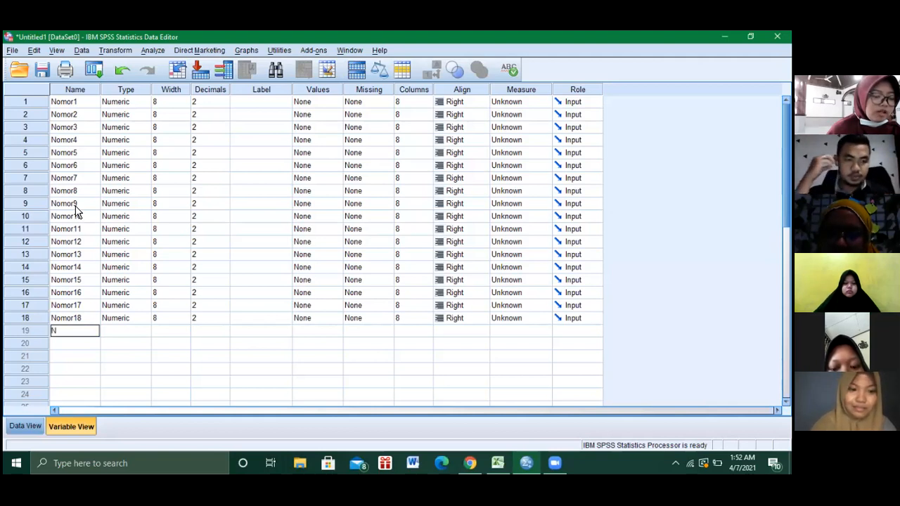
{"action": "type", "text": "omor"}
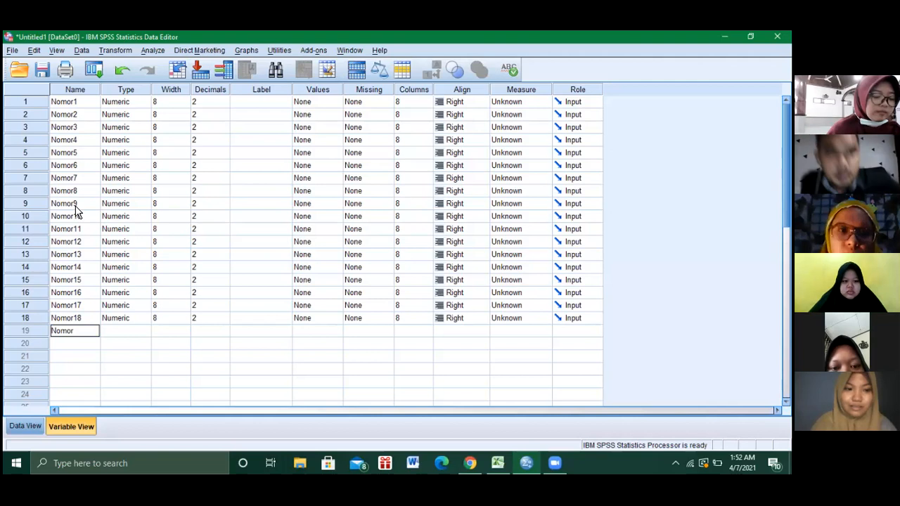
{"action": "type", "text": "19"}
{"action": "key", "text": "Return"}
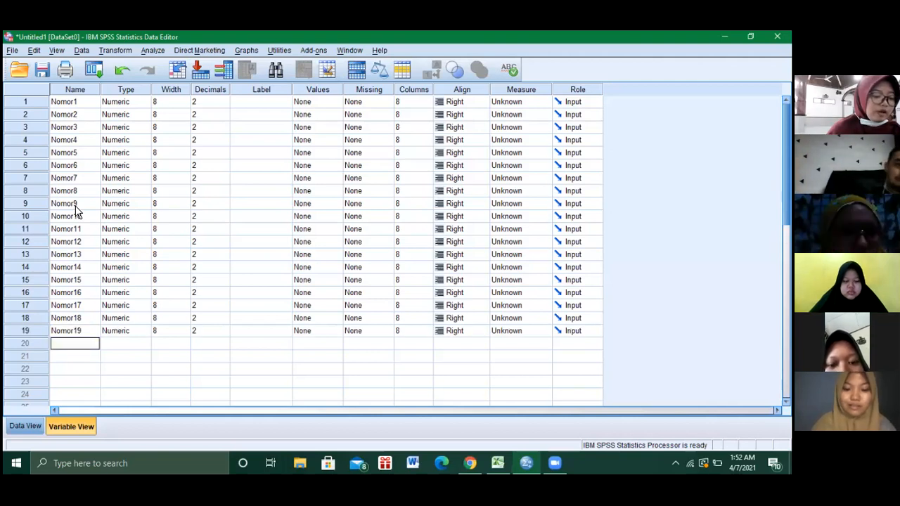
{"action": "type", "text": "Nomor20"}
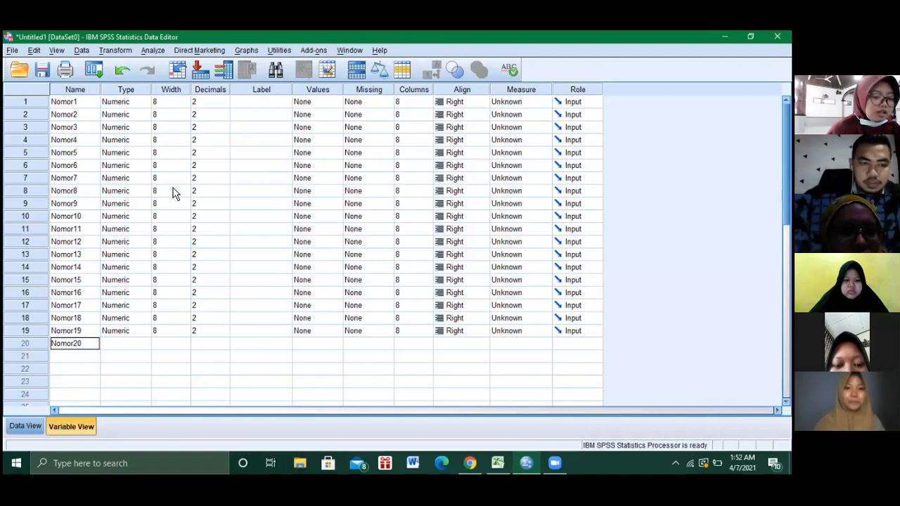
Check the column headings of the Excel score sheet, and add a 21st variable named SkorTotal in SPSS
{"action": "left_click", "coordinate": [503, 463]}
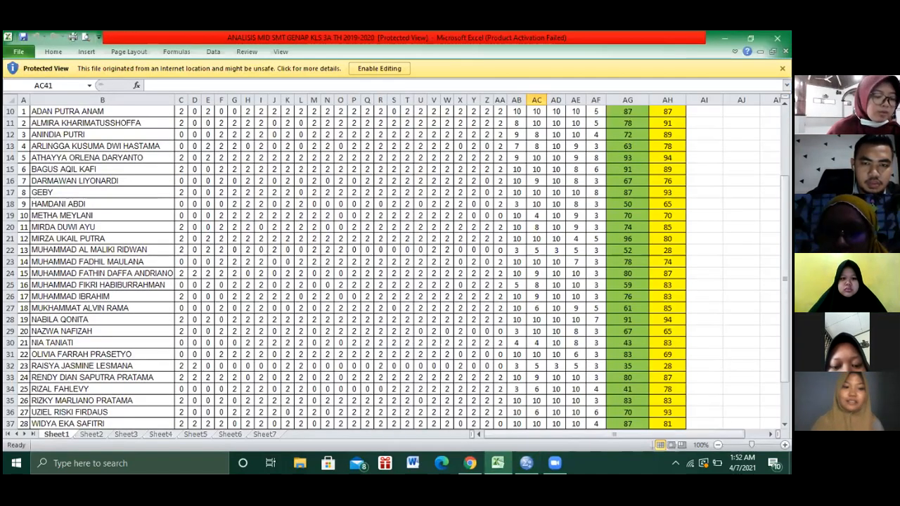
{"action": "scroll", "coordinate": [559, 356], "scroll_direction": "up", "scroll_amount": 1}
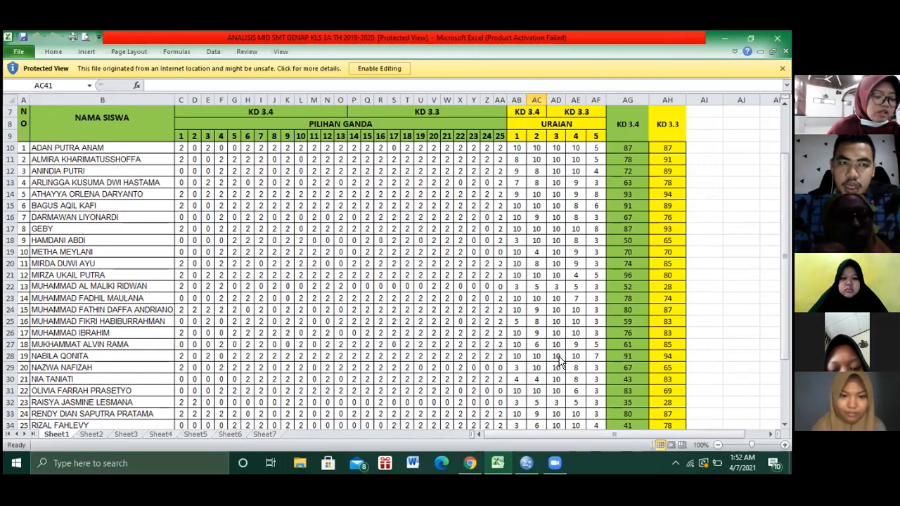
{"action": "left_click", "coordinate": [526, 463]}
{"action": "left_click", "coordinate": [75, 356]}
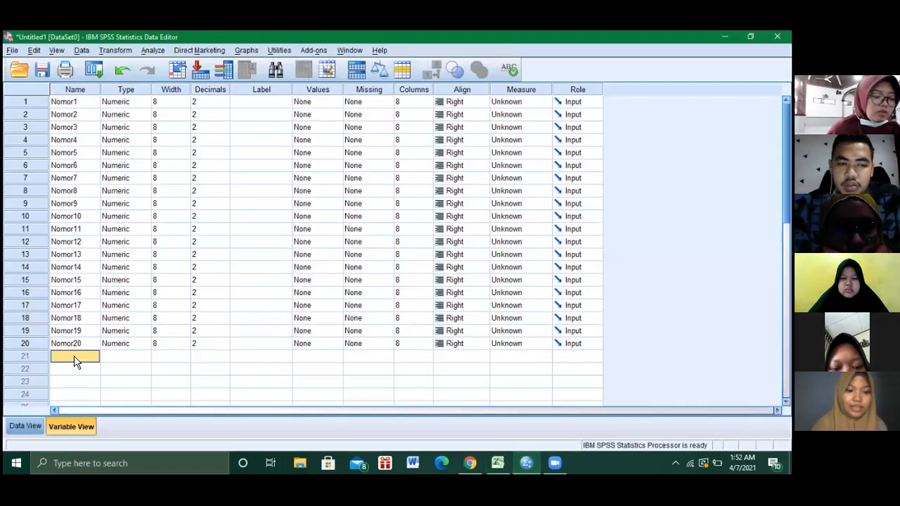
{"action": "type", "text": "SkorTotal"}
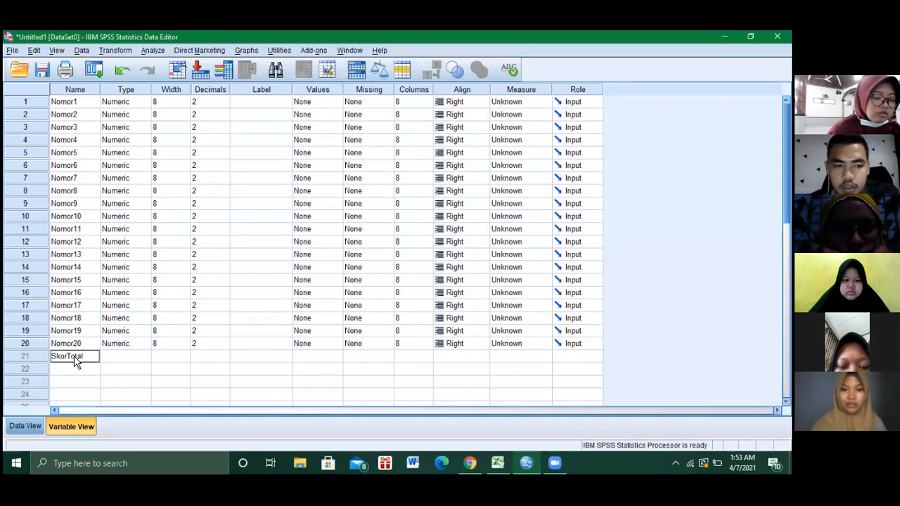
Switch to the Excel score sheet to locate the first student's score for question 1 in C10, and return to SPSS
{"action": "left_click", "coordinate": [492, 463]}
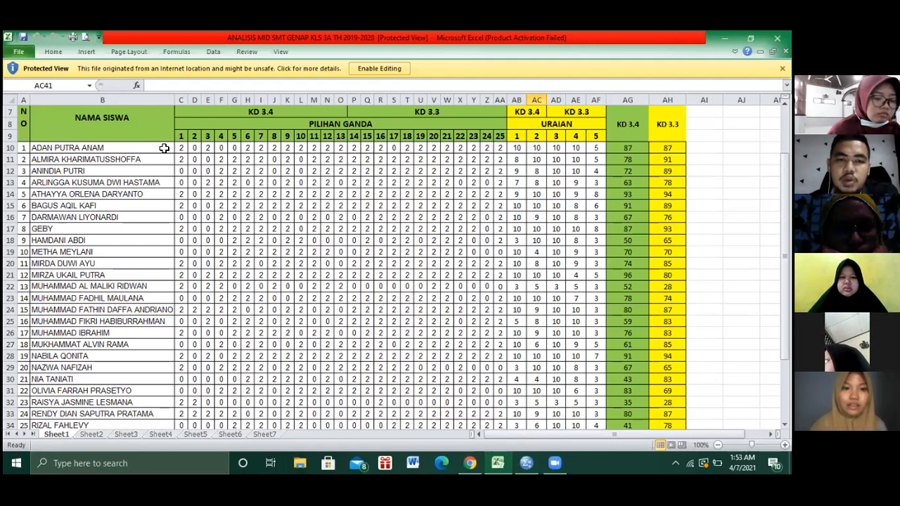
{"action": "mouse_move", "coordinate": [182, 147]}
{"action": "left_mouse_down"}
{"action": "mouse_move", "coordinate": [215, 177]}
{"action": "mouse_move", "coordinate": [329, 209]}
{"action": "mouse_move", "coordinate": [373, 239]}
{"action": "mouse_move", "coordinate": [472, 244]}
{"action": "mouse_move", "coordinate": [191, 169]}
{"action": "mouse_move", "coordinate": [181, 147]}
{"action": "left_mouse_up"}
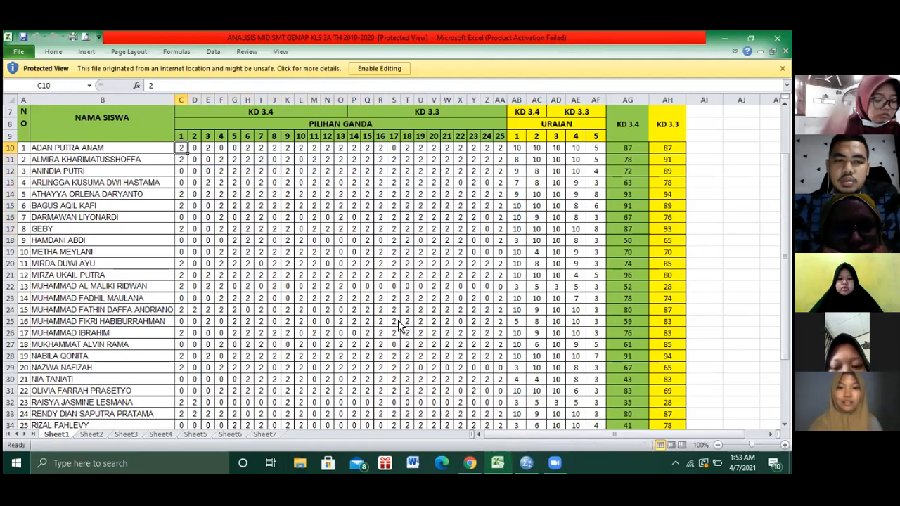
{"action": "mouse_move", "coordinate": [502, 462]}
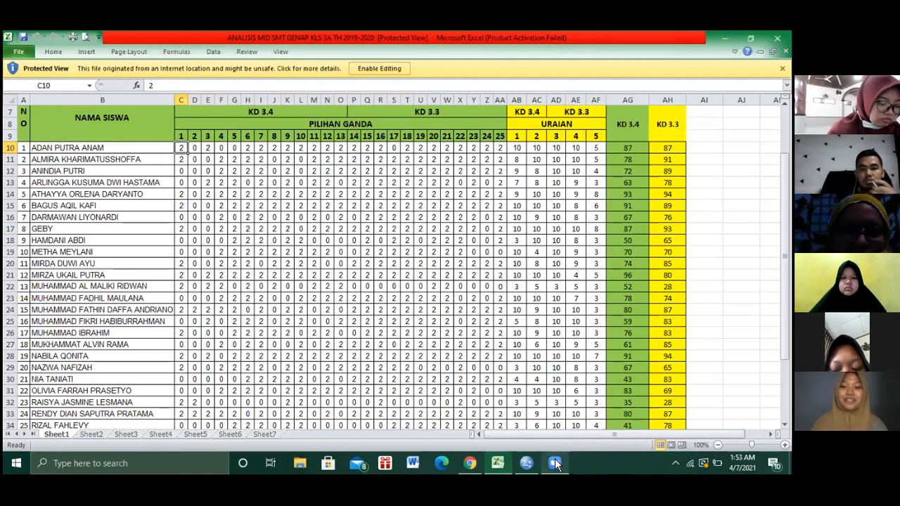
{"action": "mouse_move", "coordinate": [561, 461]}
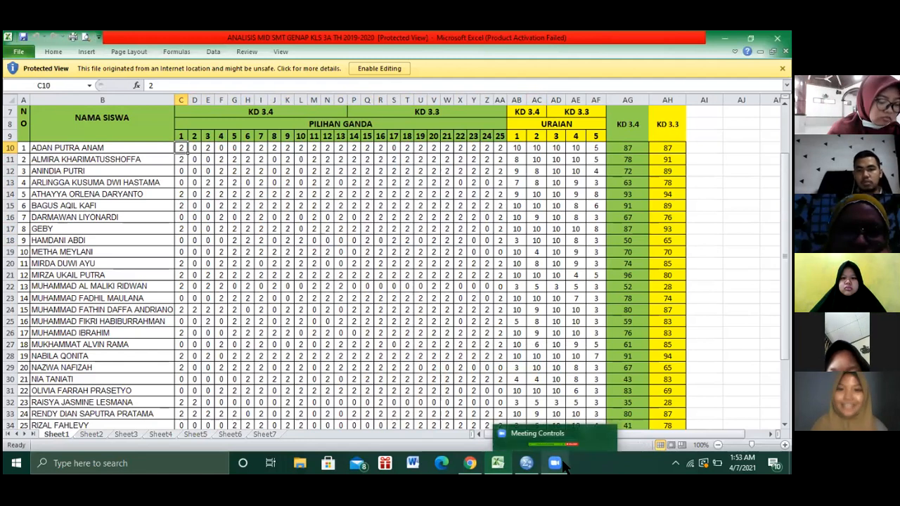
{"action": "left_click", "coordinate": [527, 465]}
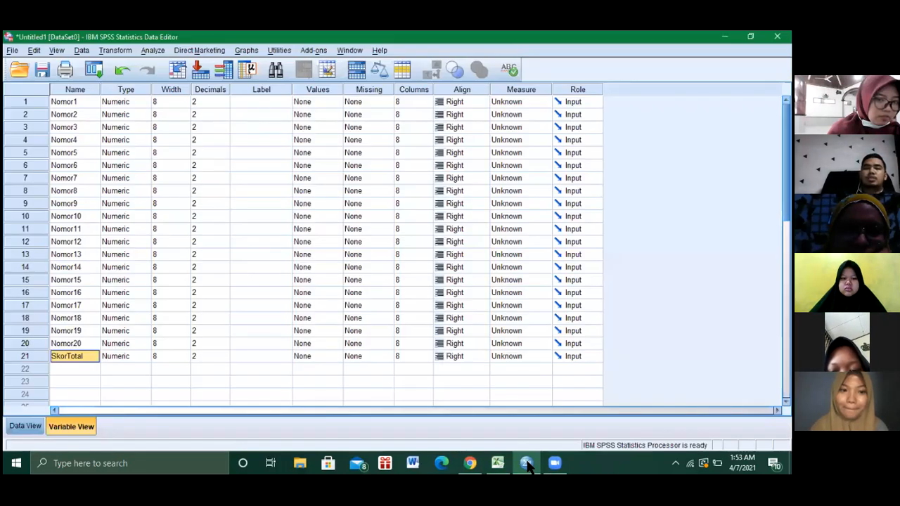
Switch to the Excel score sheet
{"action": "left_click", "coordinate": [496, 465]}
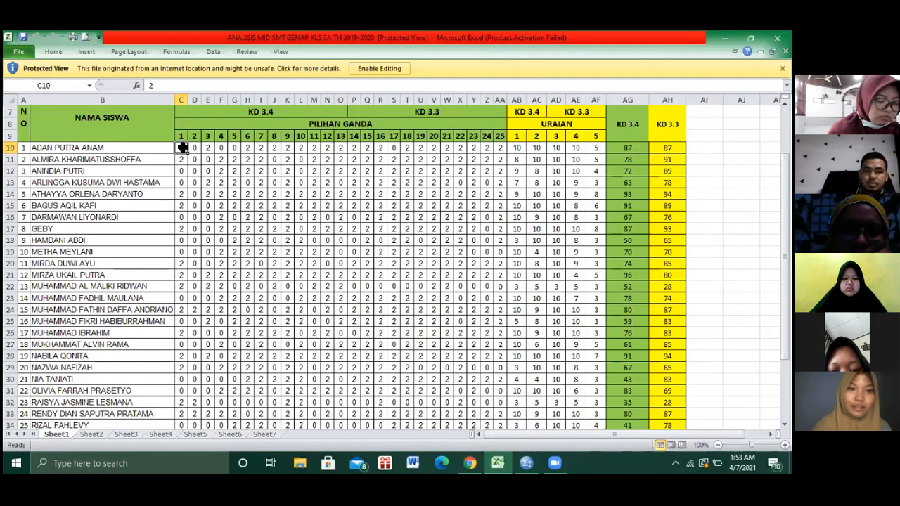
{"action": "left_click_drag", "start_coordinate": [181, 147], "coordinate": [368, 379]}
{"action": "left_click_drag", "start_coordinate": [368, 344], "coordinate": [416, 369]}
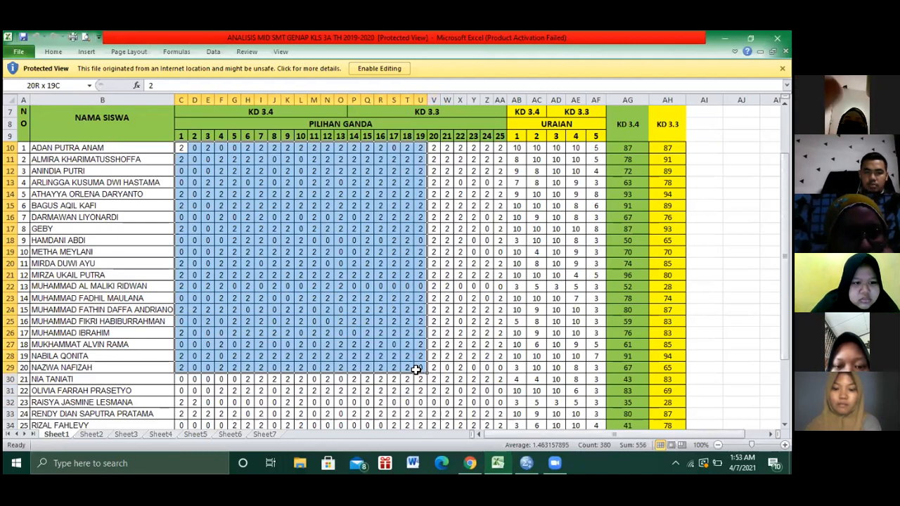
{"action": "left_click_drag", "start_coordinate": [416, 369], "coordinate": [421, 467]}
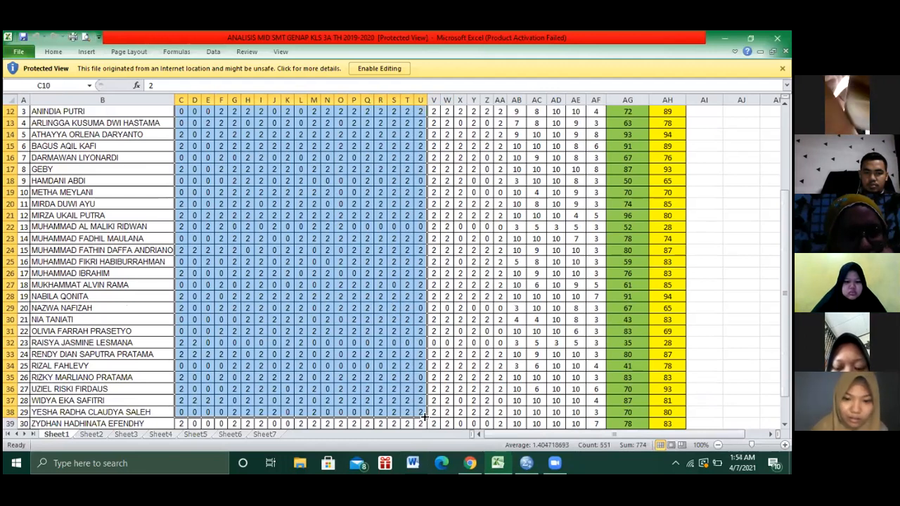
{"action": "key", "text": "ctrl+c"}
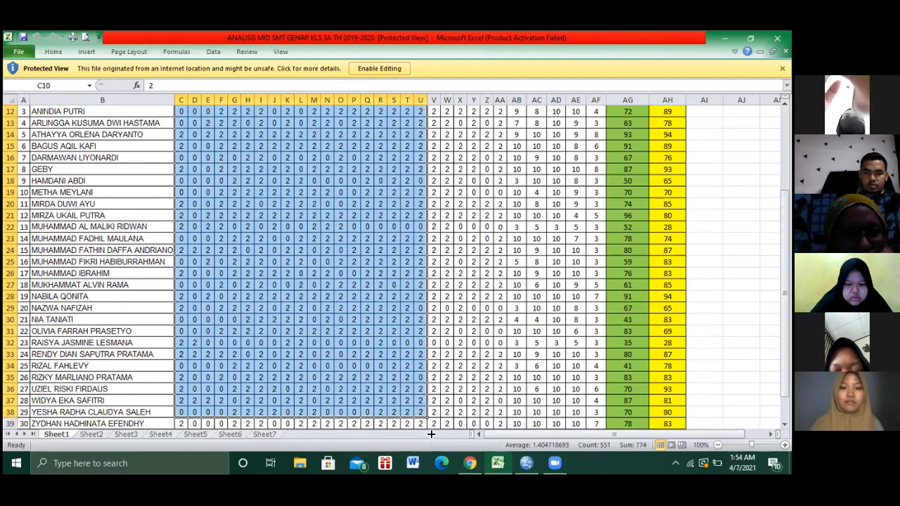
{"action": "scroll", "coordinate": [429, 433], "scroll_direction": "down", "scroll_amount": 2}
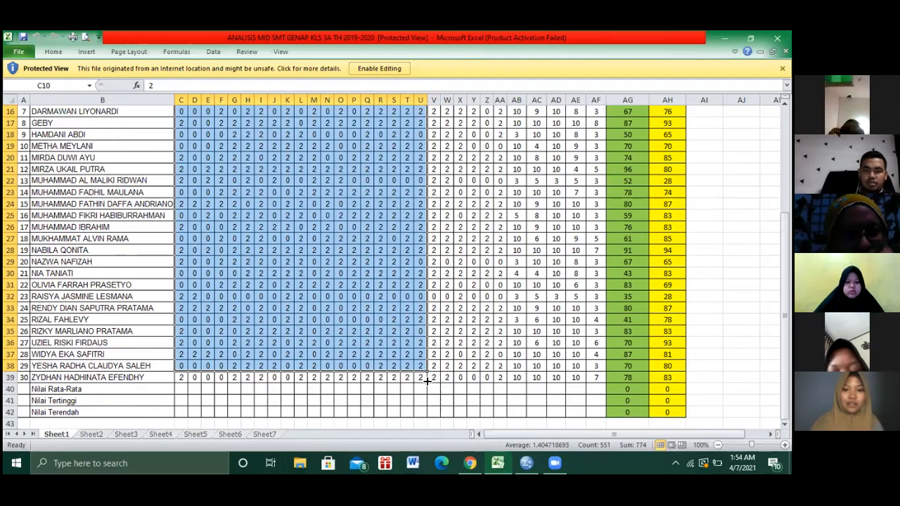
{"action": "left_click", "coordinate": [322, 378]}
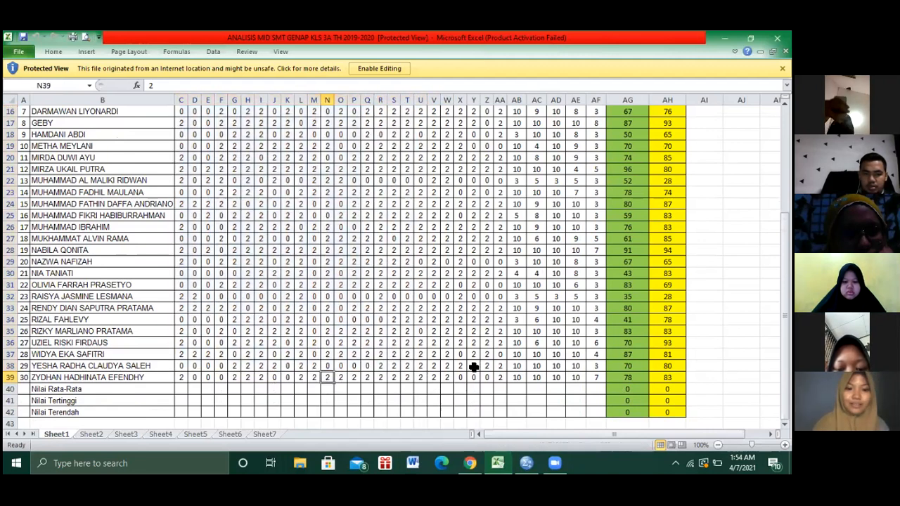
Copy all students' scores for questions 1 to 20 (C10:V39) and paste them into the SPSS data starting at case 1 of Nomor1
{"action": "left_click_drag", "start_coordinate": [408, 378], "coordinate": [428, 378]}
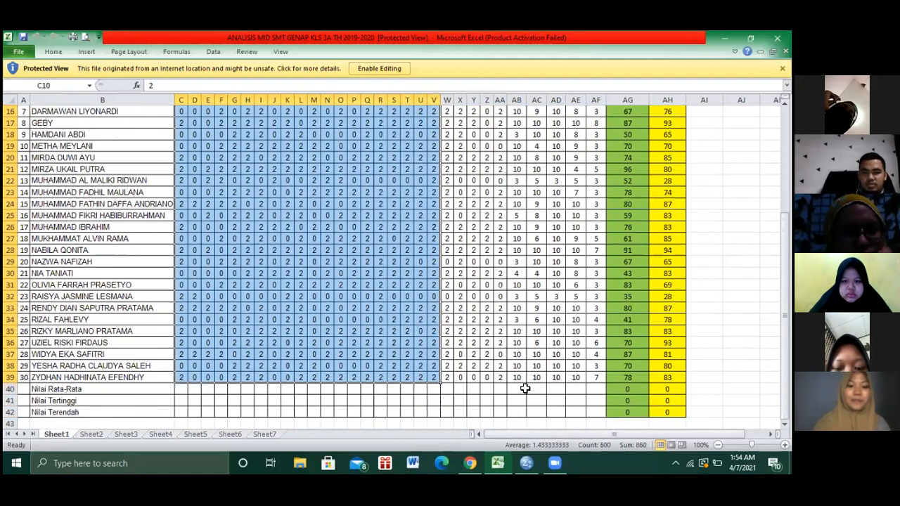
{"action": "key", "text": "ctrl+c"}
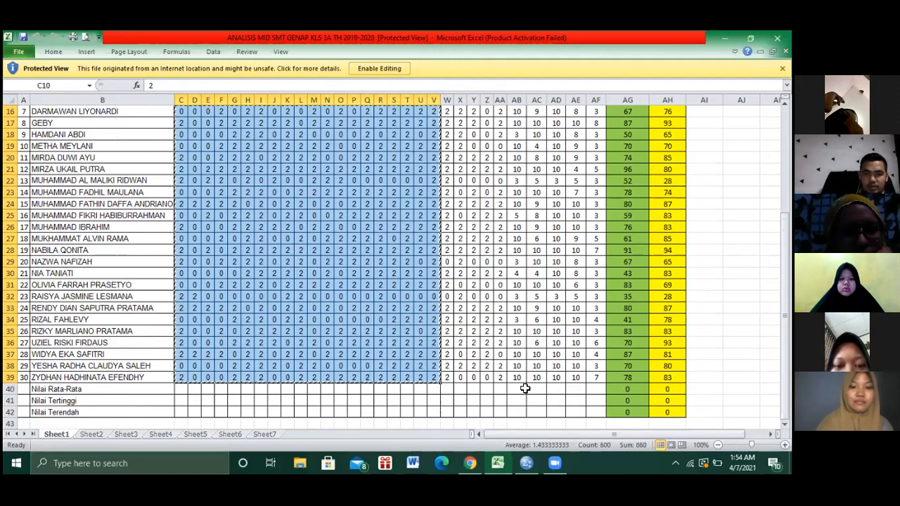
{"action": "left_click", "coordinate": [531, 465]}
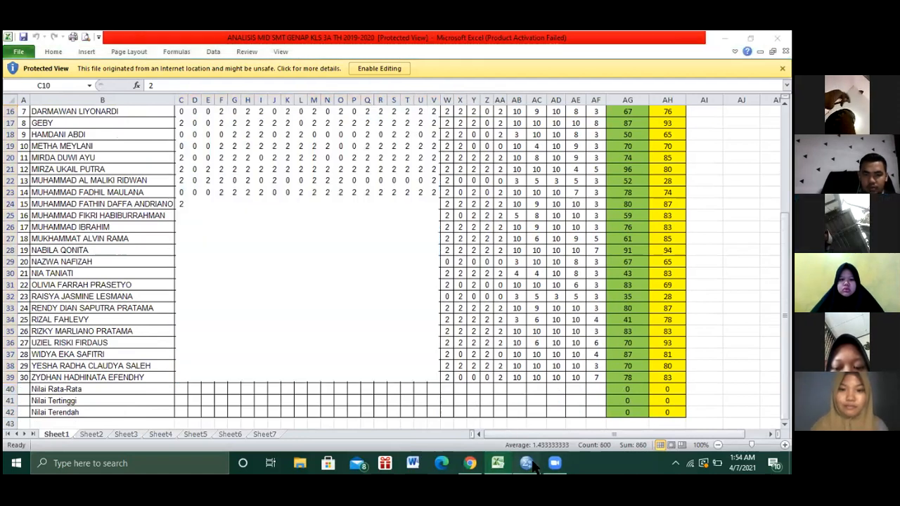
{"action": "left_click", "coordinate": [27, 425]}
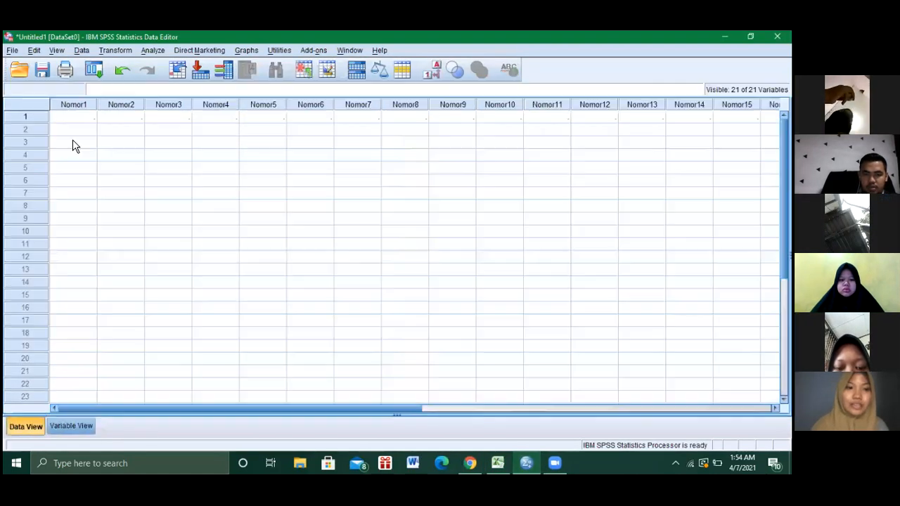
{"action": "left_click", "coordinate": [70, 118]}
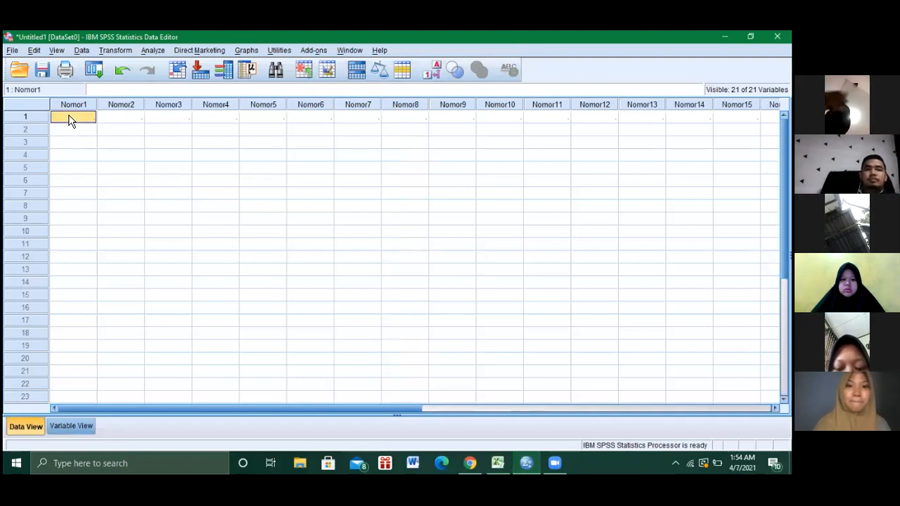
{"action": "key", "text": "ctrl+v"}
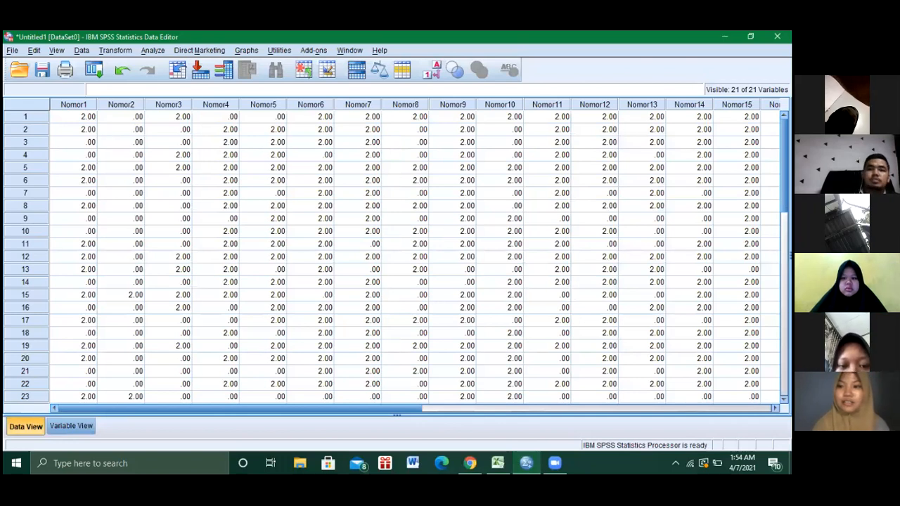
Review the pasted scores across to the SkorTotal column, check the Excel source range, and return to SPSS
{"action": "scroll", "coordinate": [428, 337], "scroll_direction": "down", "scroll_amount": 2}
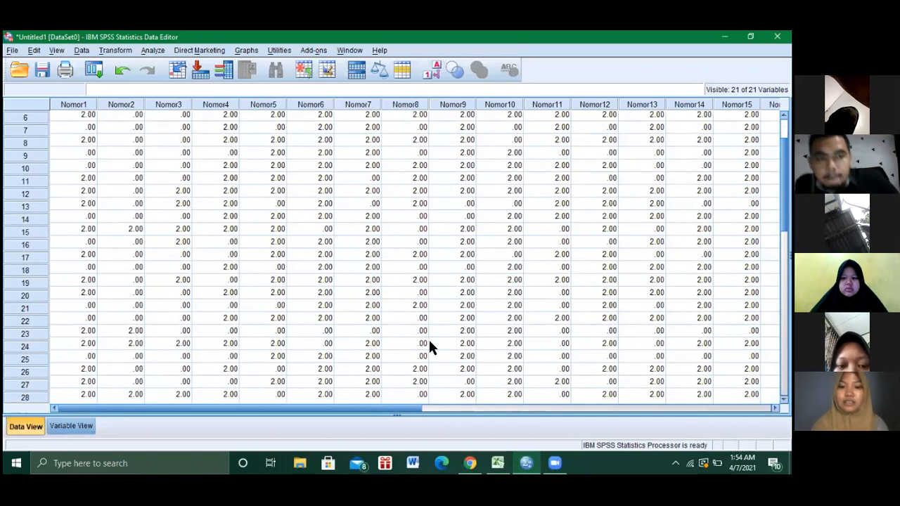
{"action": "left_click_drag", "start_coordinate": [430, 407], "coordinate": [584, 407]}
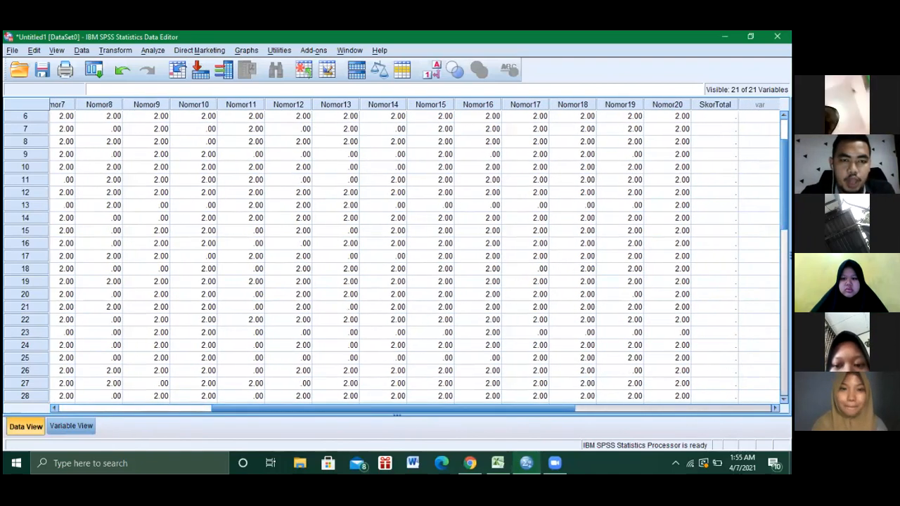
{"action": "left_click", "coordinate": [534, 461]}
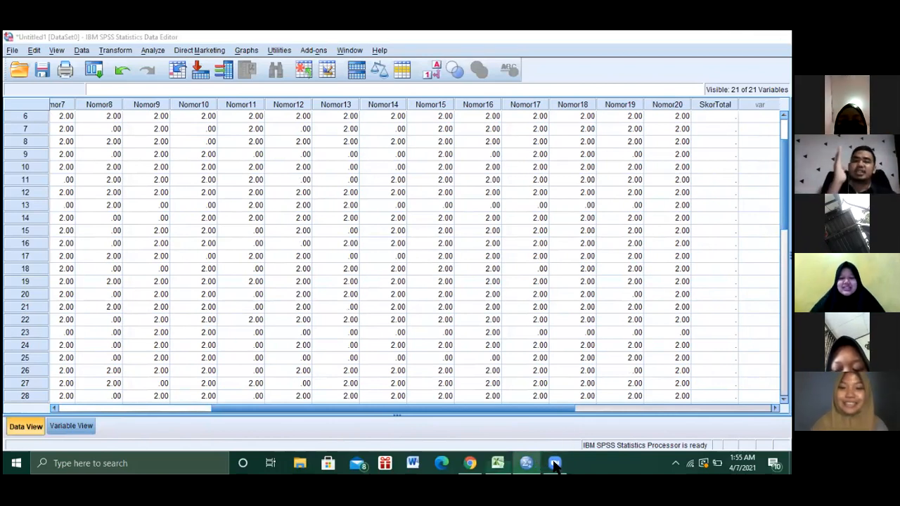
{"action": "left_click", "coordinate": [535, 466]}
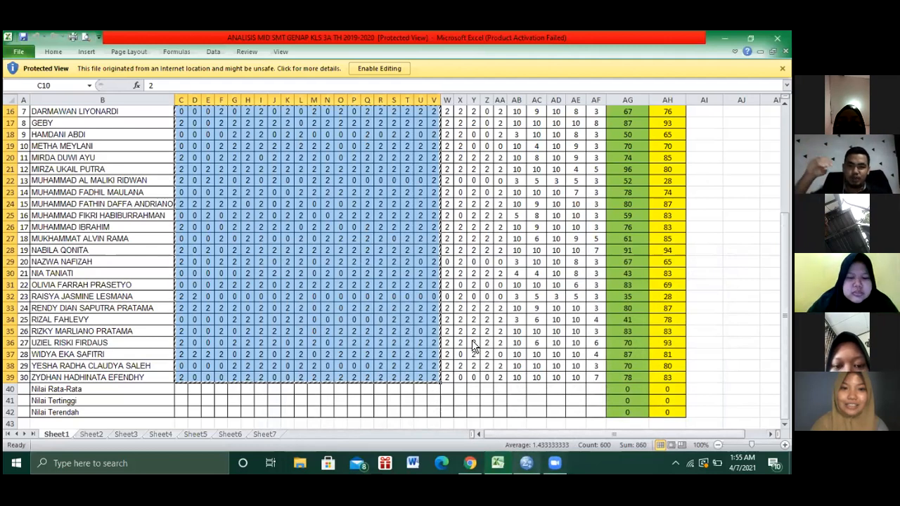
{"action": "left_click", "coordinate": [526, 462]}
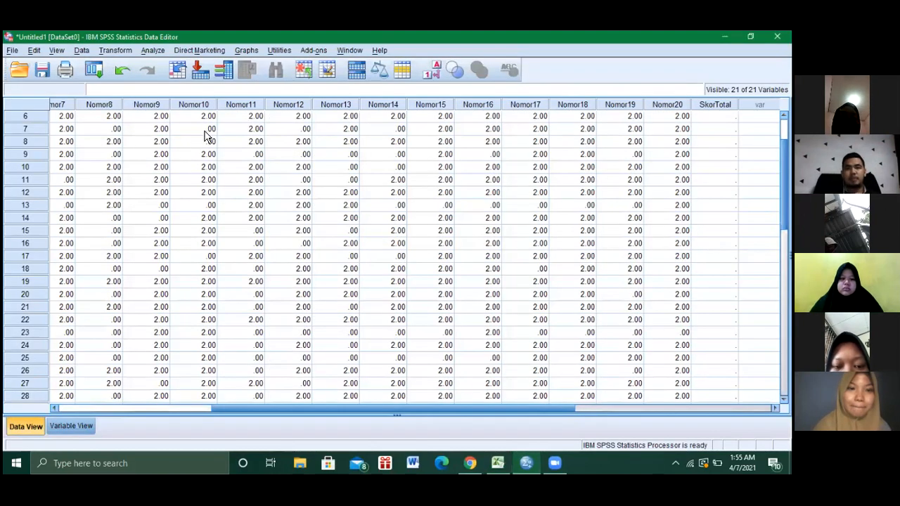
Open the variable definitions and set the decimals of Nomor1 to Nomor4 to 0
{"action": "double_click", "coordinate": [226, 104]}
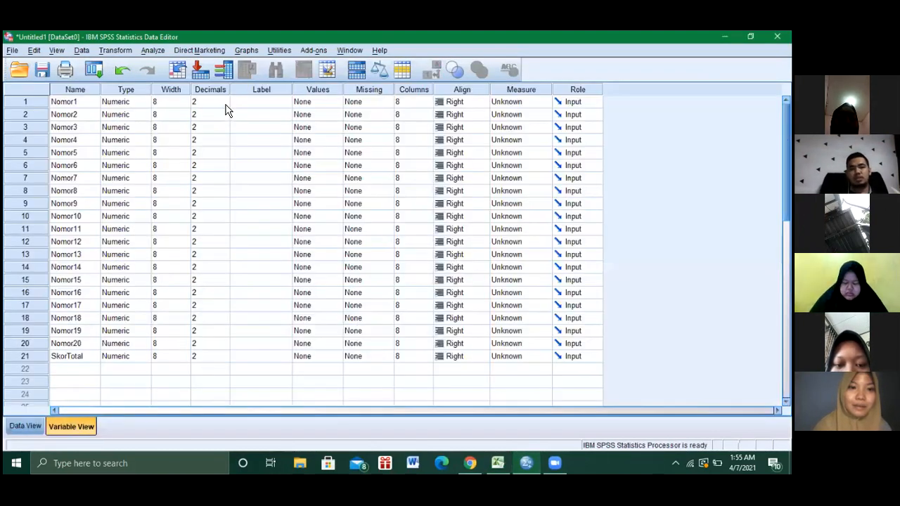
{"action": "type", "text": "1"}
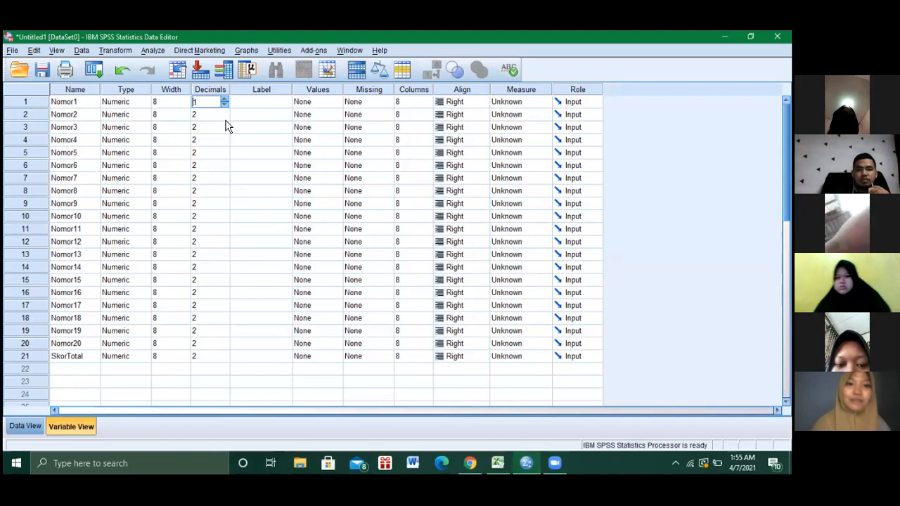
{"action": "key", "text": "Down"}
{"action": "type", "text": "1"}
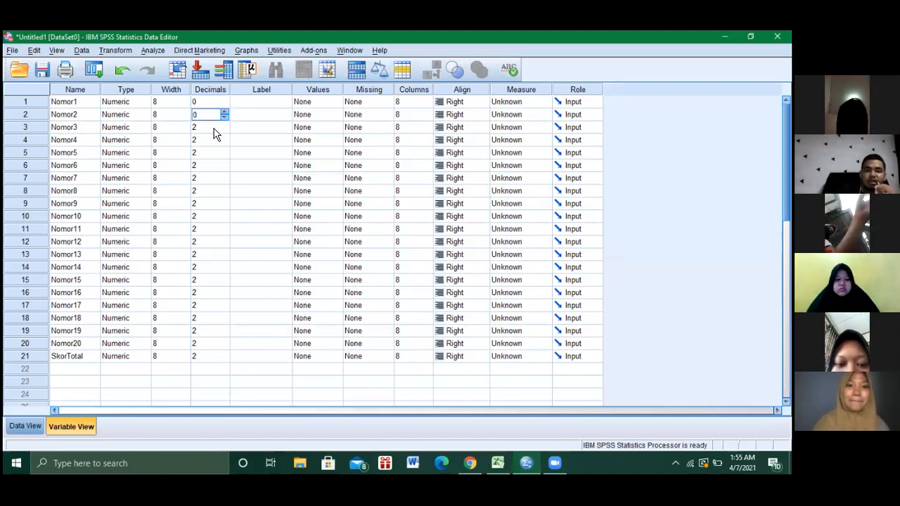
{"action": "key", "text": "Down"}
{"action": "left_click", "coordinate": [226, 130]}
{"action": "left_click", "coordinate": [226, 142]}
{"action": "left_click", "coordinate": [227, 142]}
{"action": "left_click", "coordinate": [227, 142]}
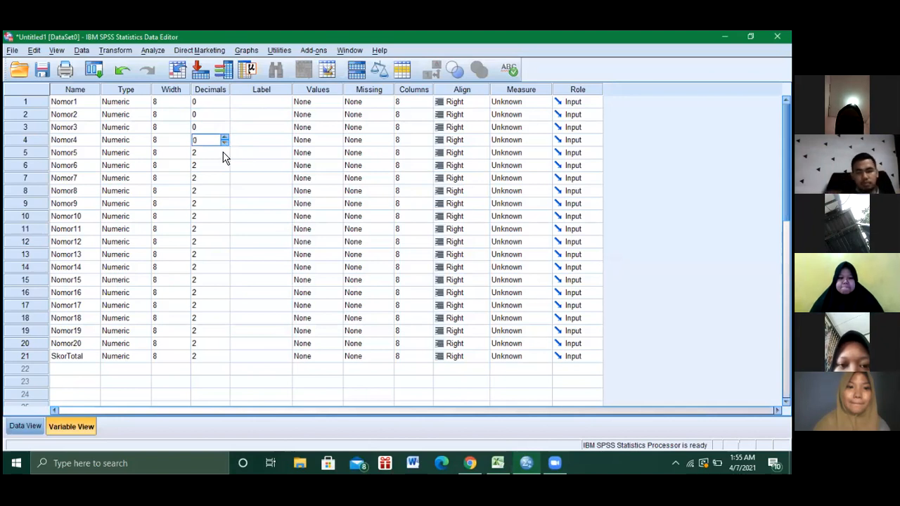
Set the decimals of Nomor5, Nomor6 and Nomor7 to 0
{"action": "left_click", "coordinate": [223, 155]}
{"action": "left_click", "coordinate": [224, 156]}
{"action": "left_click", "coordinate": [224, 156]}
{"action": "left_click", "coordinate": [223, 168]}
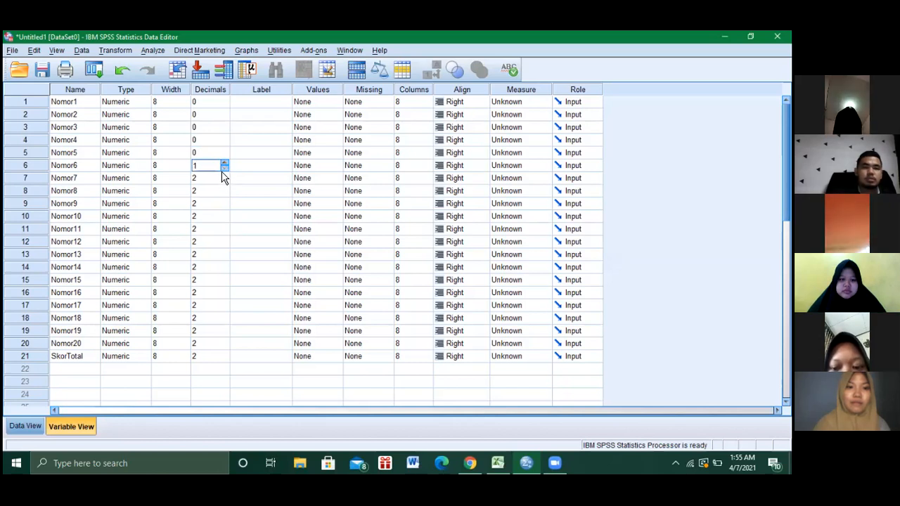
{"action": "left_click", "coordinate": [224, 169]}
{"action": "left_click", "coordinate": [223, 175]}
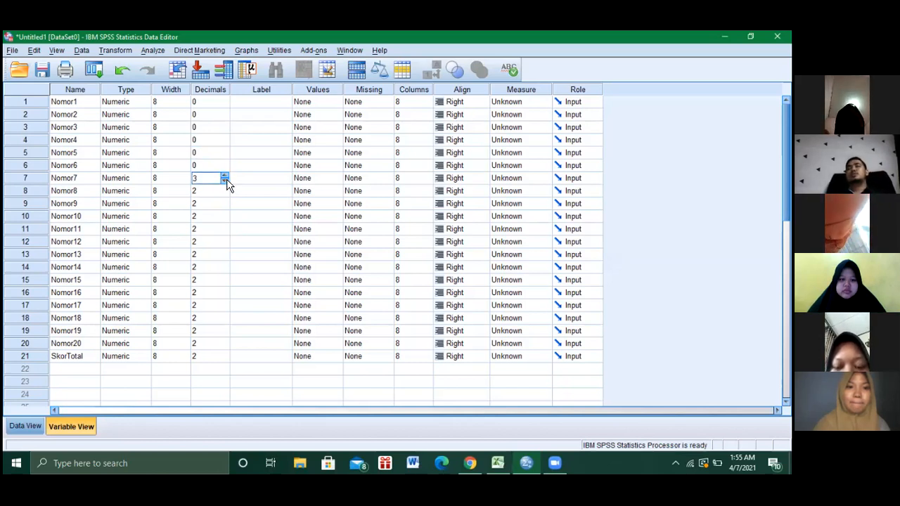
{"action": "left_click", "coordinate": [223, 181]}
Set the decimals of Nomor8, Nomor9 and Nomor10 to 0
{"action": "left_click", "coordinate": [224, 192]}
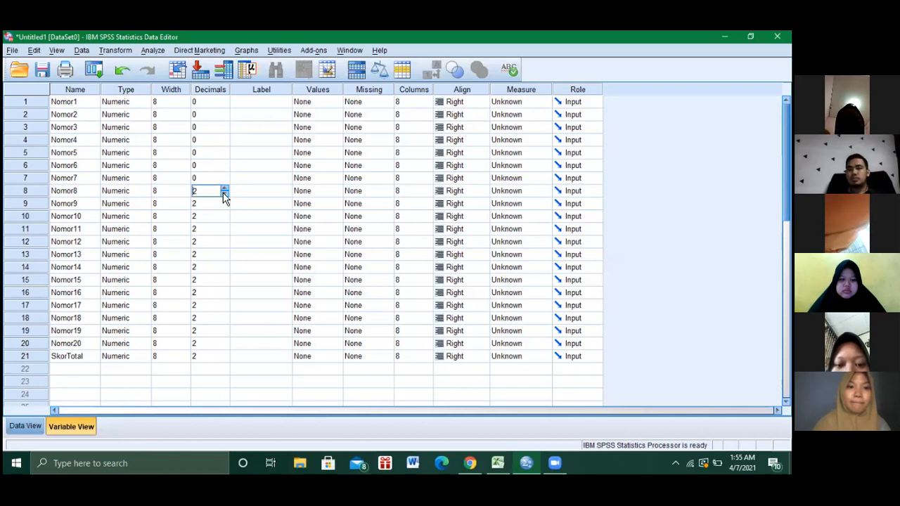
{"action": "left_click", "coordinate": [223, 201]}
{"action": "left_click", "coordinate": [224, 207]}
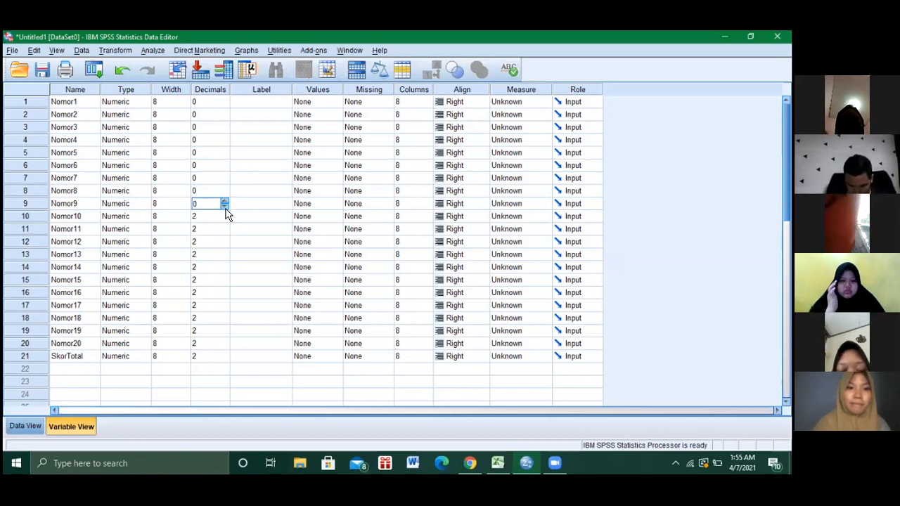
{"action": "left_click", "coordinate": [223, 215]}
{"action": "left_click", "coordinate": [224, 218]}
Set the decimals of Nomor11 to Nomor14 to 0
{"action": "left_click", "coordinate": [225, 232]}
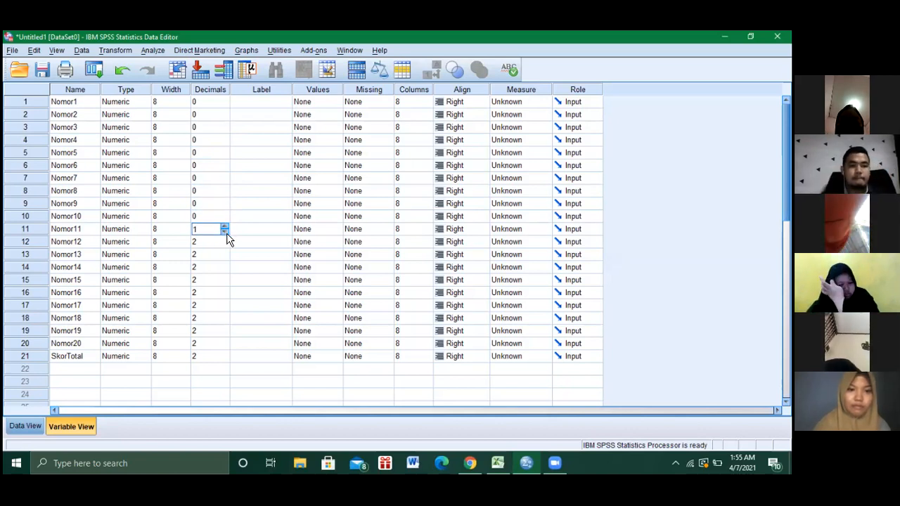
{"action": "left_click", "coordinate": [225, 233]}
{"action": "left_click", "coordinate": [224, 245]}
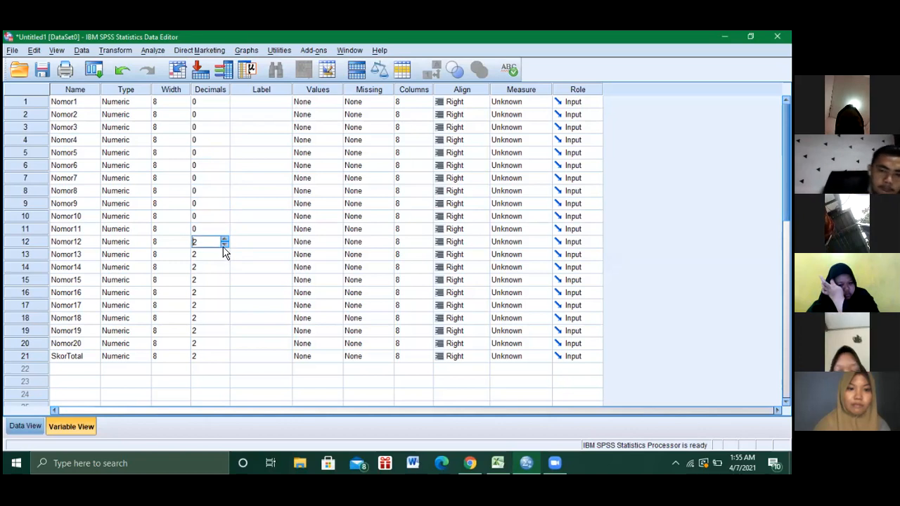
{"action": "left_click", "coordinate": [225, 245]}
{"action": "left_click", "coordinate": [225, 255]}
{"action": "left_click", "coordinate": [225, 258]}
{"action": "left_click", "coordinate": [227, 269]}
{"action": "triple_click", "coordinate": [226, 270]}
Set the decimals of Nomor15, Nomor16 and Nomor17 to 0
{"action": "left_click", "coordinate": [223, 281]}
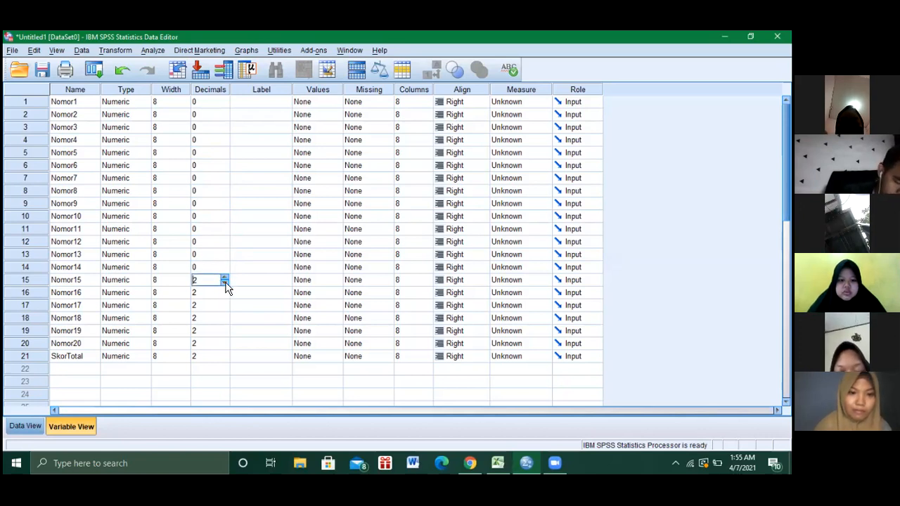
{"action": "left_click", "coordinate": [225, 283]}
{"action": "left_click", "coordinate": [227, 297]}
{"action": "left_click", "coordinate": [227, 297]}
{"action": "left_click", "coordinate": [224, 310]}
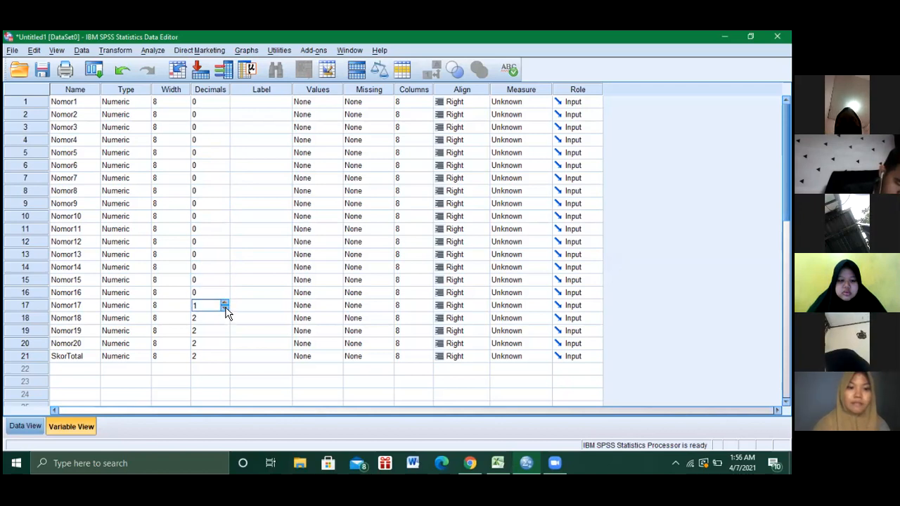
{"action": "left_click", "coordinate": [224, 309]}
Set the decimals of Nomor18, Nomor19 and Nomor20 to 0, and adjust the decimals of SkorTotal
{"action": "left_click", "coordinate": [226, 318]}
{"action": "left_click", "coordinate": [227, 321]}
{"action": "left_click", "coordinate": [227, 321]}
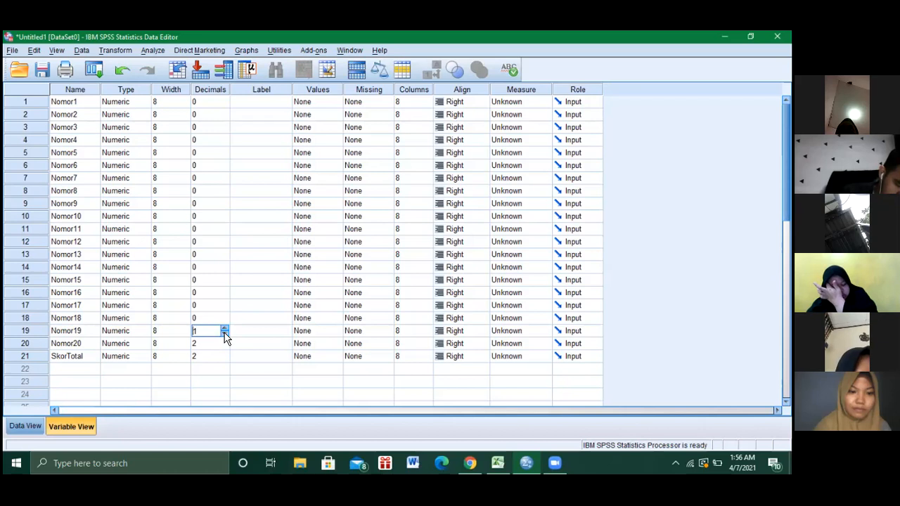
{"action": "left_click", "coordinate": [223, 343]}
{"action": "left_click", "coordinate": [226, 347]}
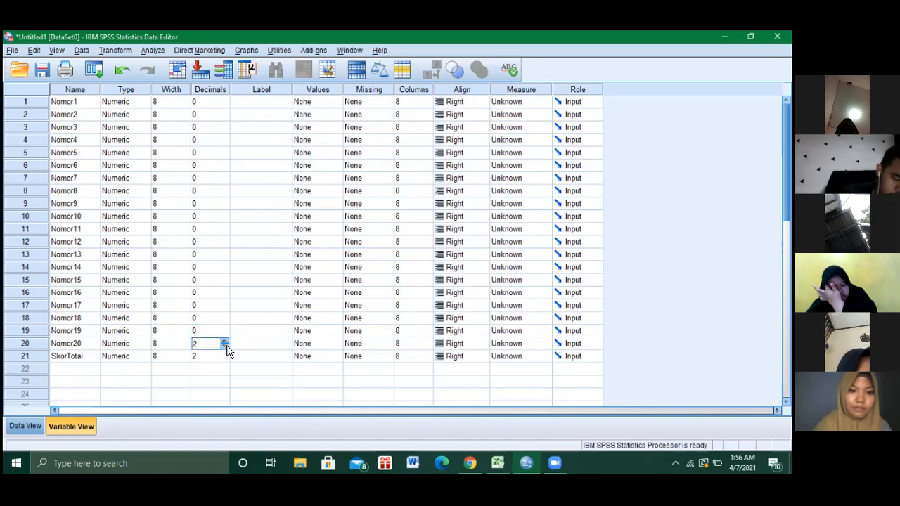
{"action": "left_click", "coordinate": [226, 346]}
{"action": "left_click", "coordinate": [224, 354]}
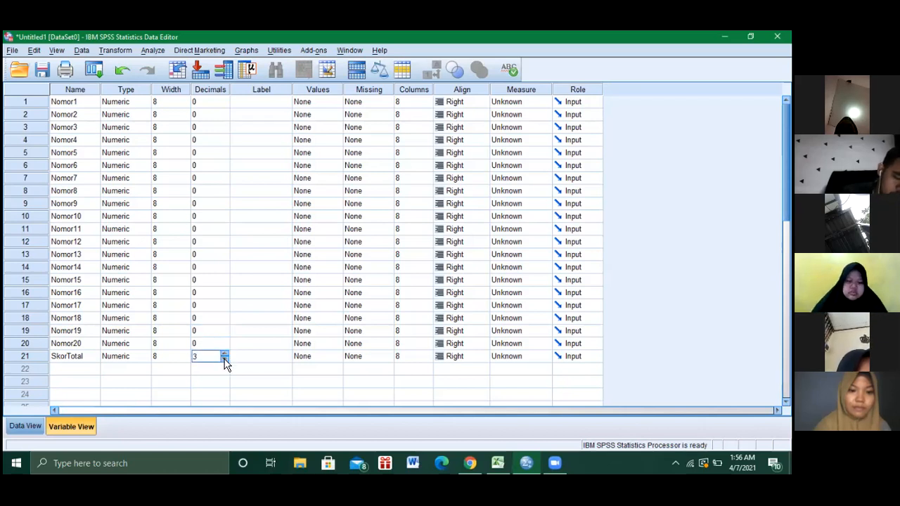
Return to the data grid and examine the reformatted scores from Nomor1 through to the SkorTotal column
{"action": "left_click", "coordinate": [17, 430]}
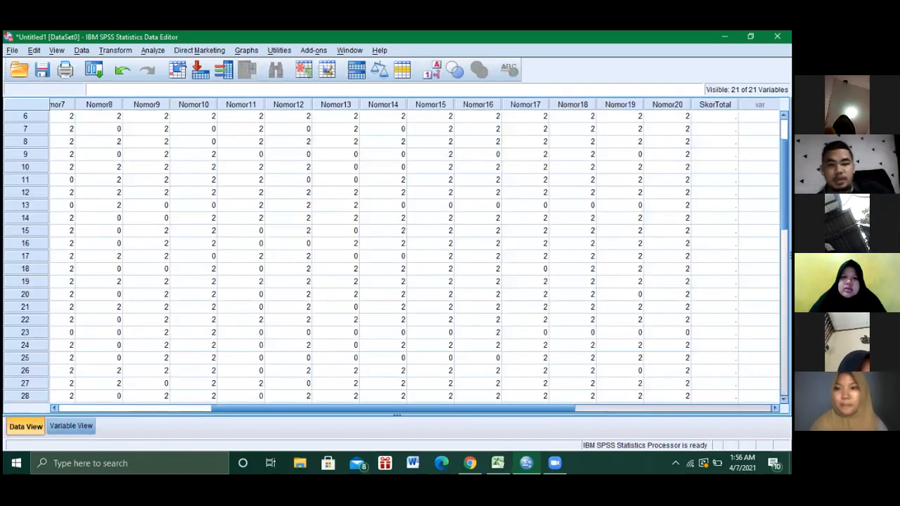
{"action": "left_click", "coordinate": [715, 116]}
{"action": "left_click_drag", "start_coordinate": [490, 413], "coordinate": [285, 386]}
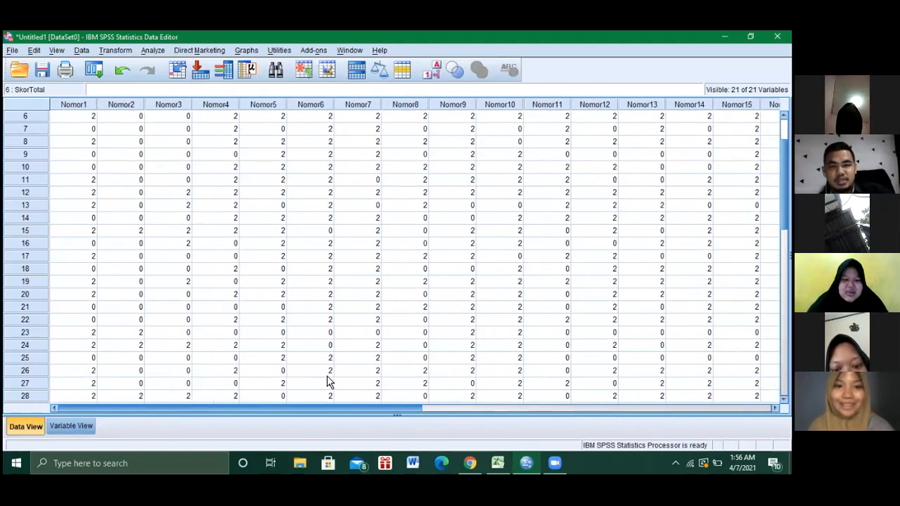
{"action": "left_click_drag", "start_coordinate": [327, 376], "coordinate": [460, 409]}
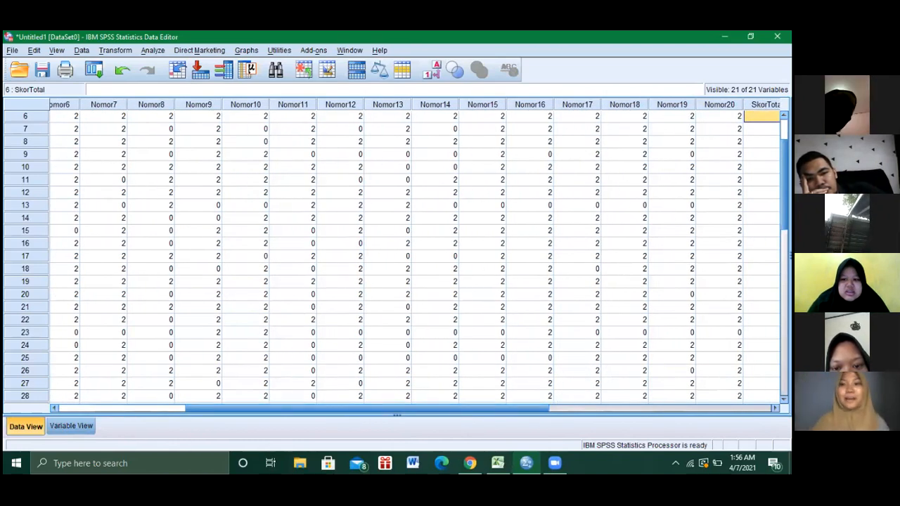
Enter a SkorTotal of 36 for case 6 and 32 for case 1
{"action": "type", "text": "36"}
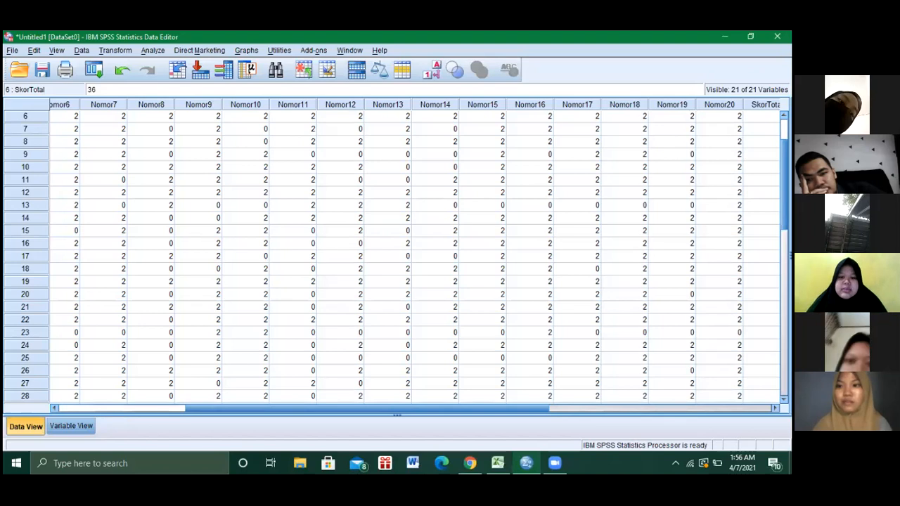
{"action": "scroll", "coordinate": [664, 112], "scroll_direction": "up", "scroll_amount": 2}
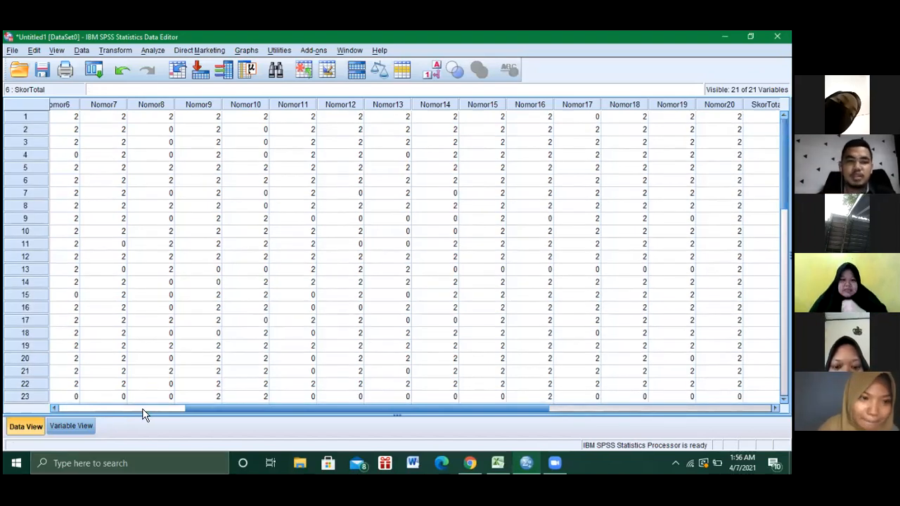
{"action": "left_click", "coordinate": [92, 407]}
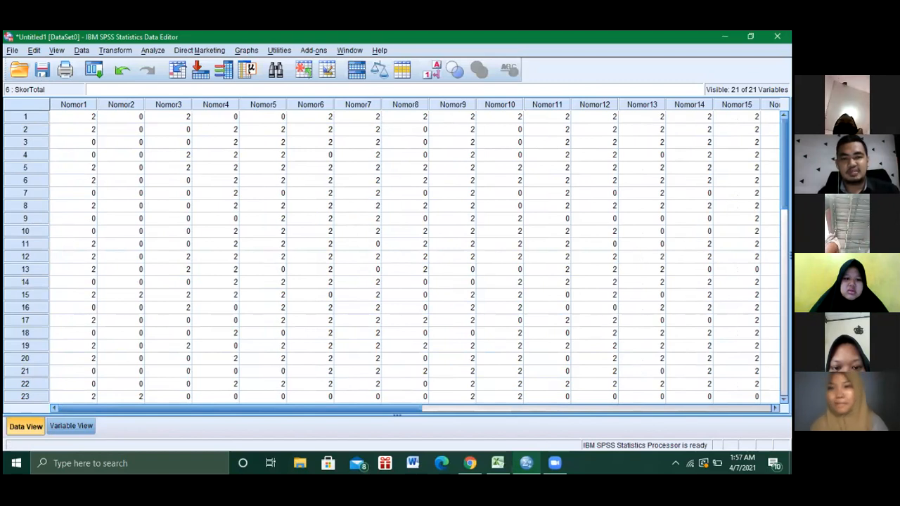
{"action": "left_click_drag", "start_coordinate": [381, 415], "coordinate": [562, 415]}
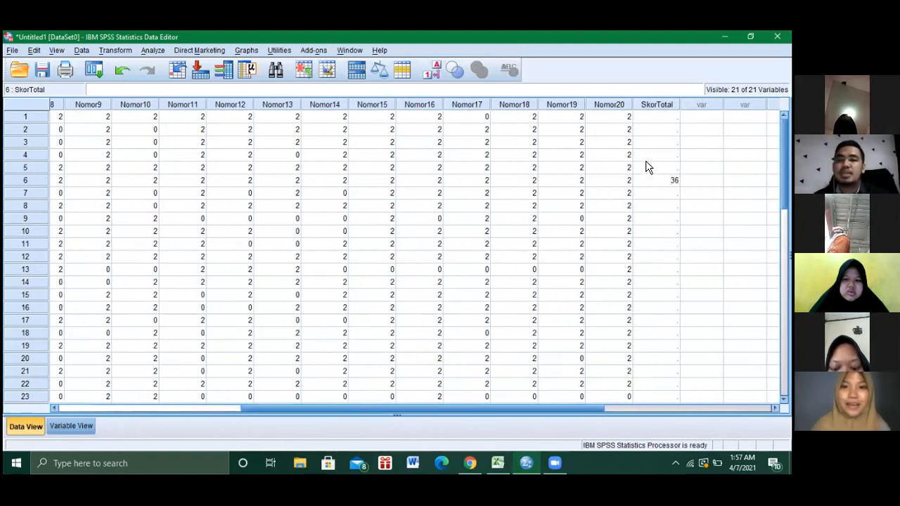
{"action": "left_click", "coordinate": [653, 117]}
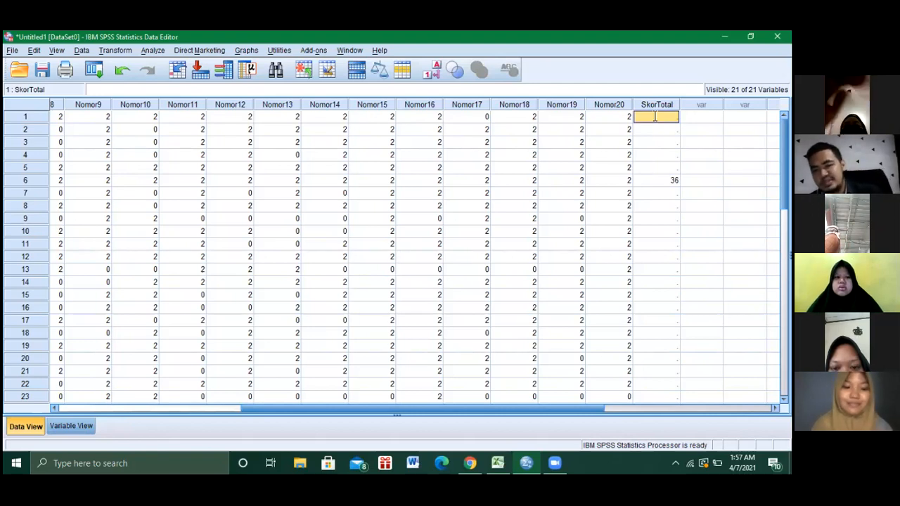
{"action": "type", "text": "32"}
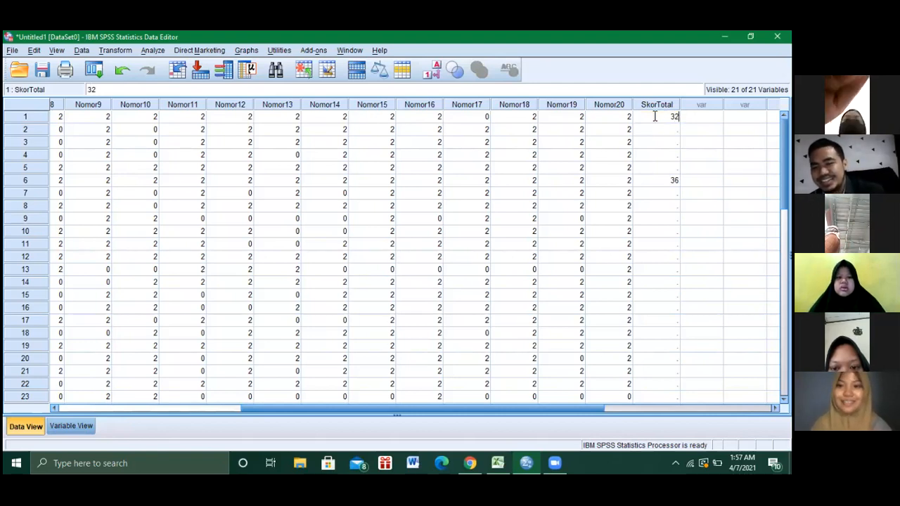
Review the item scores of case 2 and enter 32 as its SkorTotal
{"action": "left_click_drag", "start_coordinate": [452, 410], "coordinate": [232, 395]}
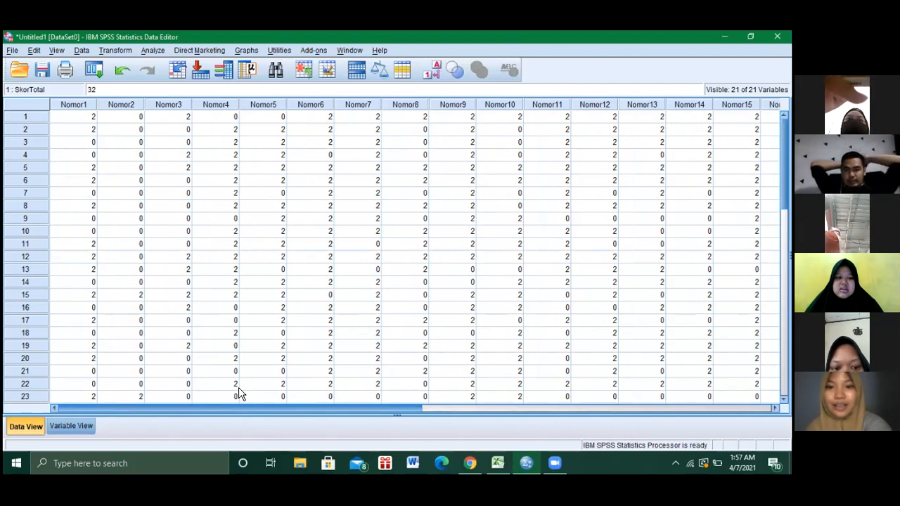
{"action": "left_click_drag", "start_coordinate": [239, 394], "coordinate": [508, 199]}
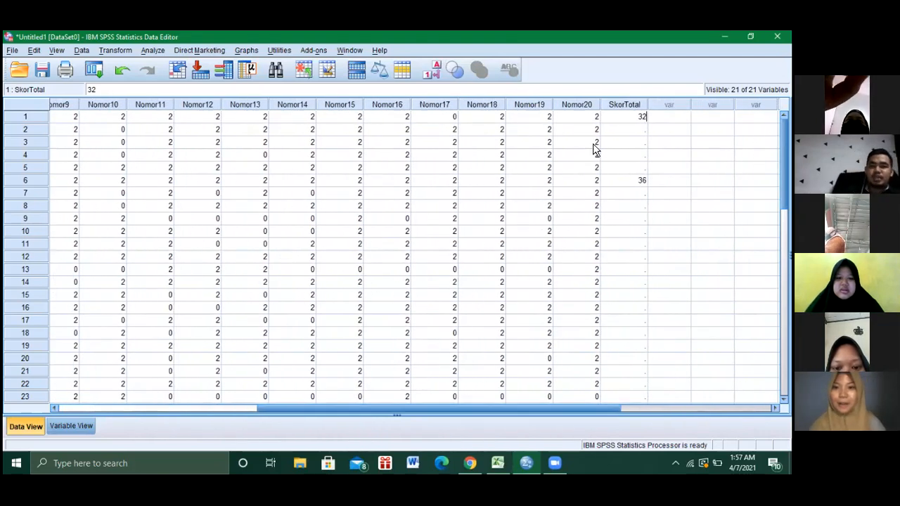
{"action": "left_click", "coordinate": [618, 130]}
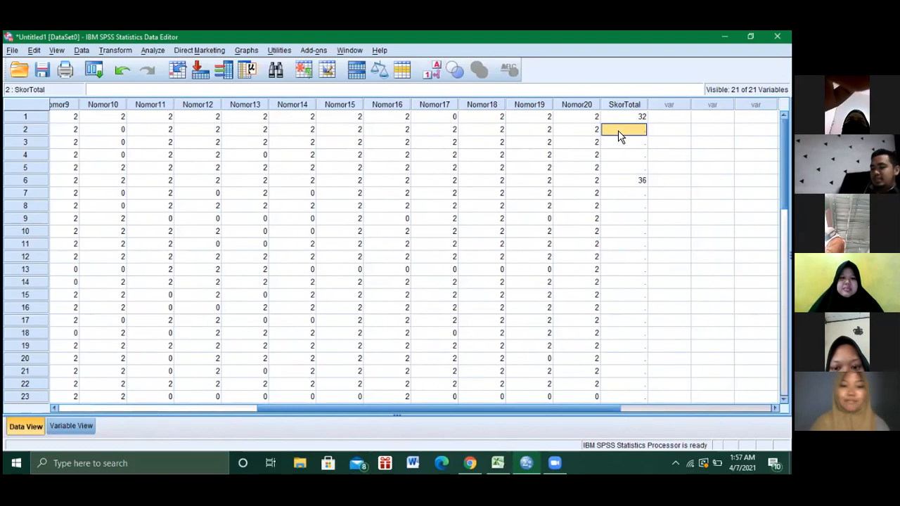
{"action": "type", "text": "32"}
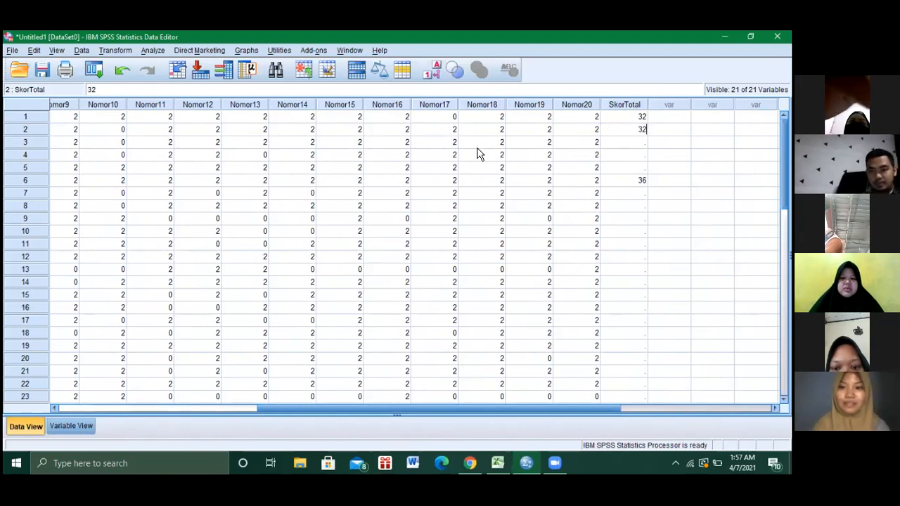
Go through the item scores of case 3 from Nomor1 to Nomor20 and enter 28 as its SkorTotal
{"action": "left_click_drag", "start_coordinate": [258, 413], "coordinate": [10, 396]}
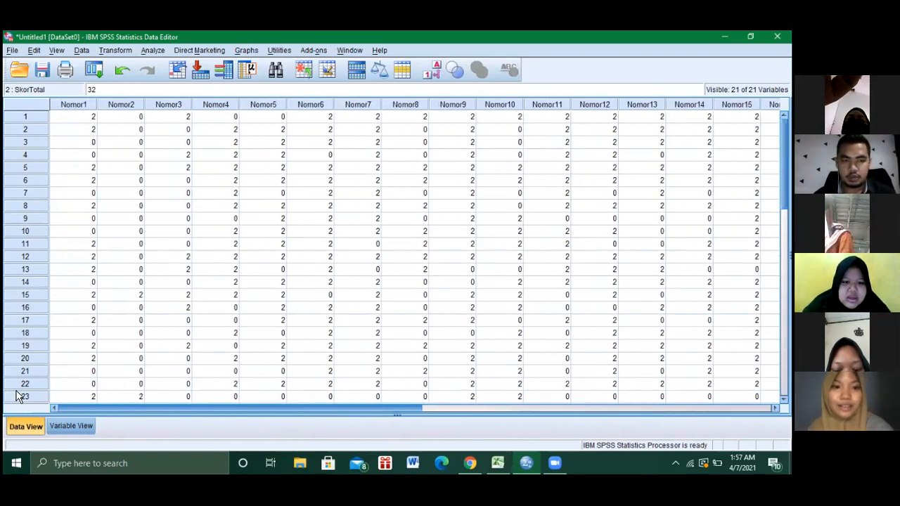
{"action": "scroll", "coordinate": [98, 392], "scroll_direction": "right", "scroll_amount": 1}
{"action": "scroll", "coordinate": [105, 391], "scroll_direction": "right", "scroll_amount": 3}
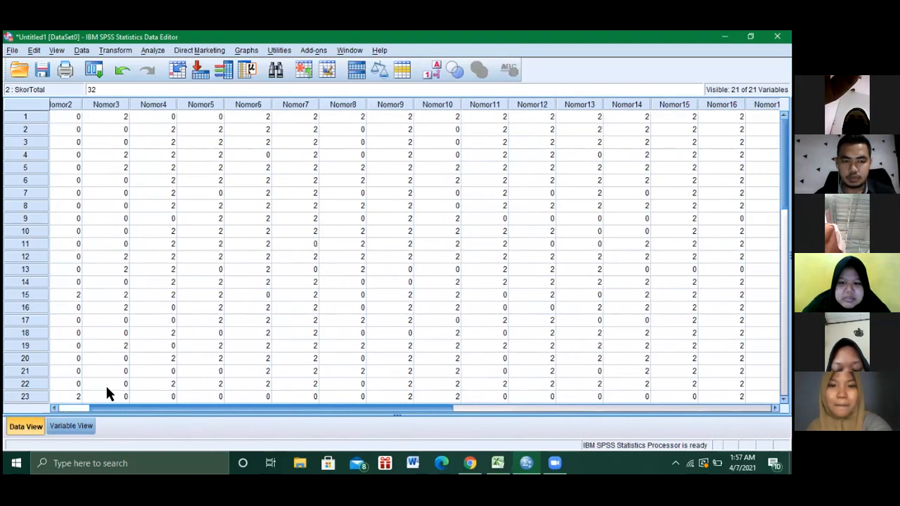
{"action": "scroll", "coordinate": [140, 396], "scroll_direction": "right", "scroll_amount": 3}
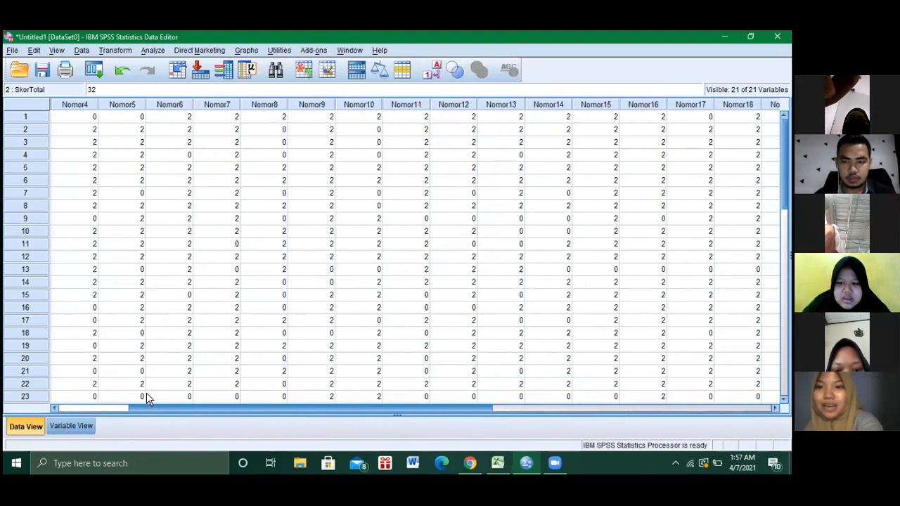
{"action": "scroll", "coordinate": [200, 411], "scroll_direction": "right", "scroll_amount": 2}
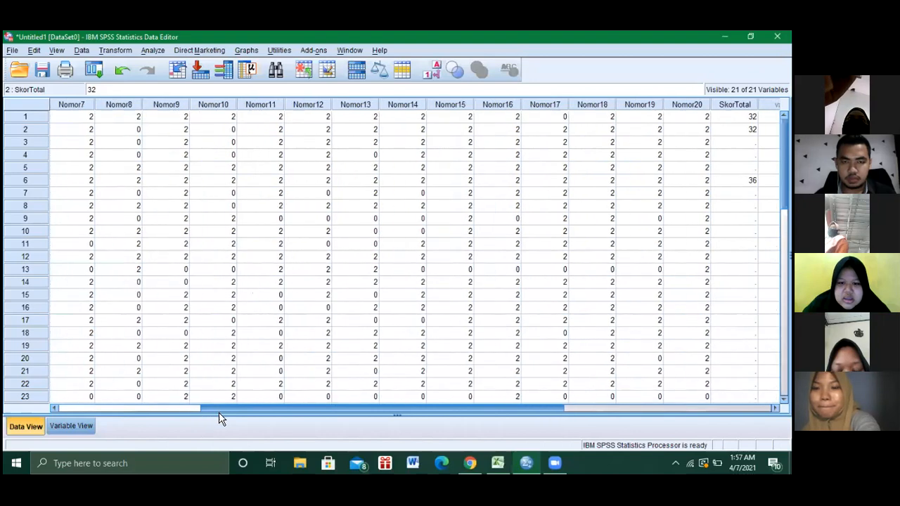
{"action": "scroll", "coordinate": [206, 407], "scroll_direction": "left", "scroll_amount": 1}
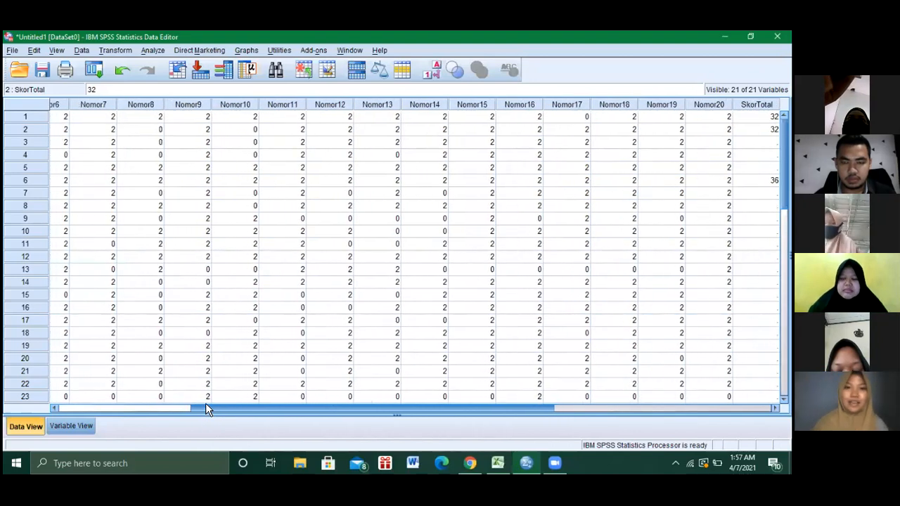
{"action": "scroll", "coordinate": [201, 401], "scroll_direction": "left", "scroll_amount": 2}
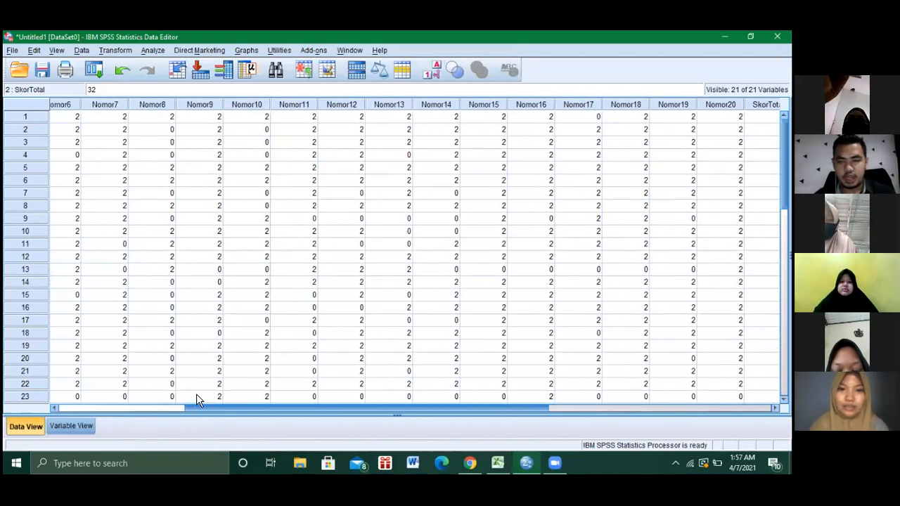
{"action": "scroll", "coordinate": [149, 374], "scroll_direction": "left", "scroll_amount": 2}
{"action": "scroll", "coordinate": [310, 399], "scroll_direction": "right", "scroll_amount": 6}
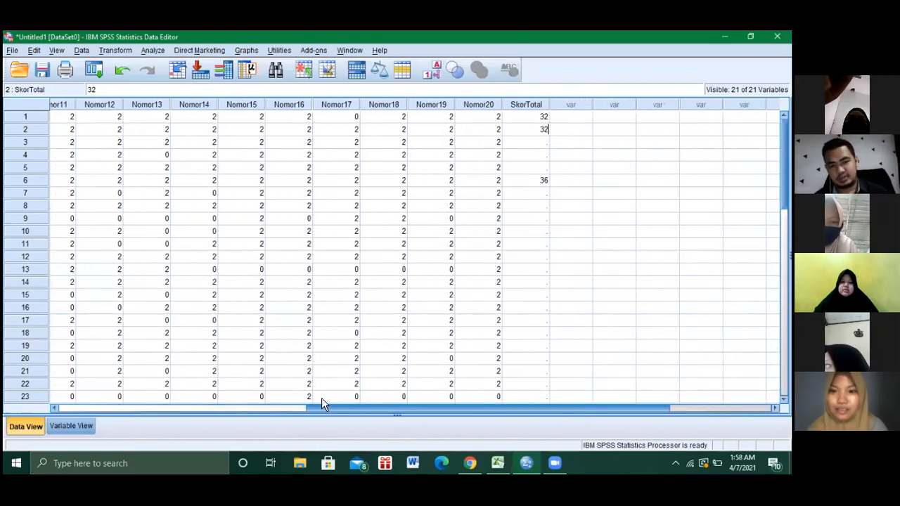
{"action": "left_click", "coordinate": [521, 142]}
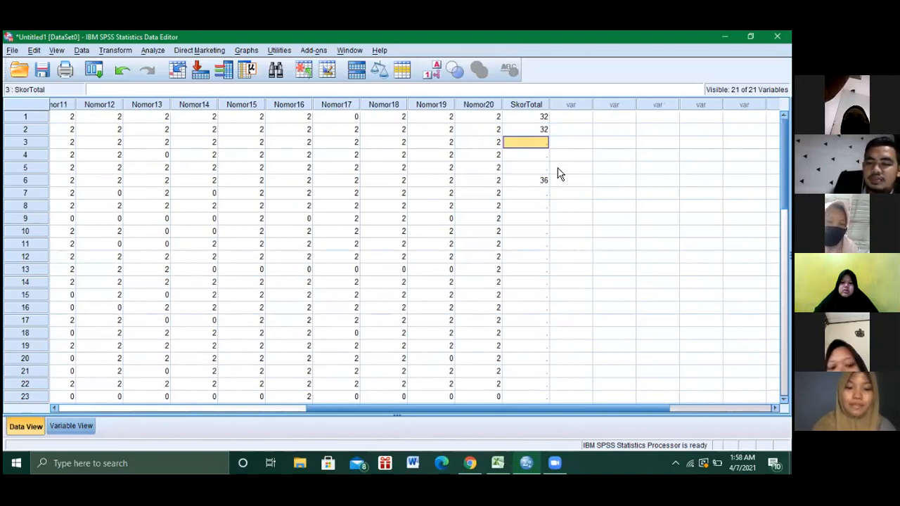
{"action": "type", "text": "28"}
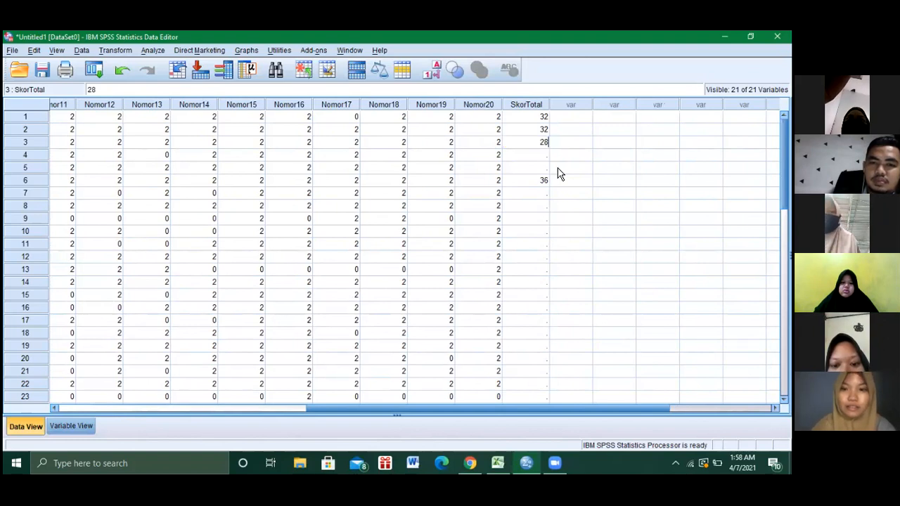
Examine the students' item scores from Nomor1 across to the SkorTotal column
{"action": "left_click_drag", "start_coordinate": [429, 408], "coordinate": [141, 371]}
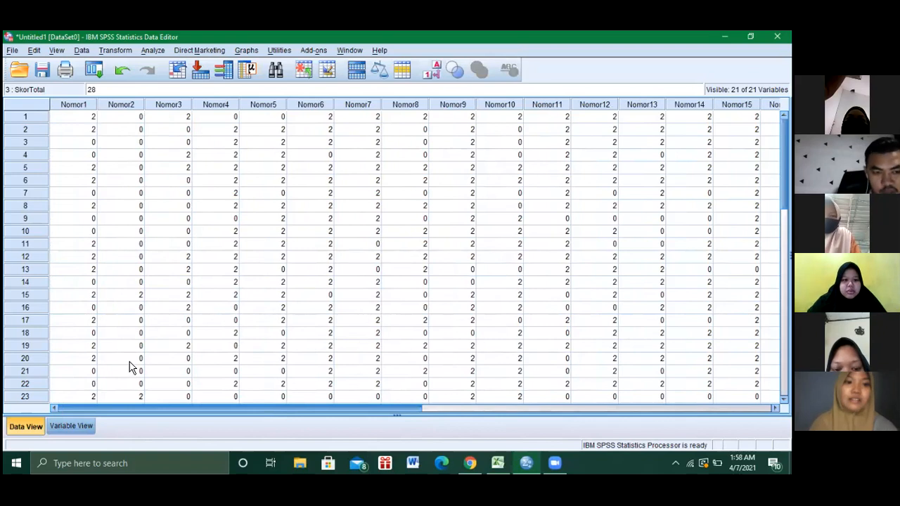
{"action": "scroll", "coordinate": [179, 371], "scroll_direction": "right", "scroll_amount": 3}
{"action": "scroll", "coordinate": [202, 375], "scroll_direction": "right", "scroll_amount": 2}
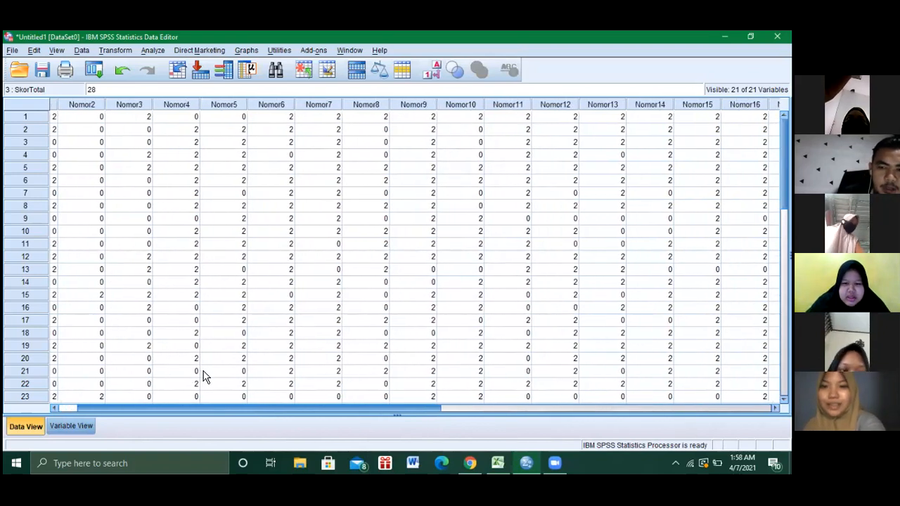
{"action": "scroll", "coordinate": [250, 375], "scroll_direction": "right", "scroll_amount": 8}
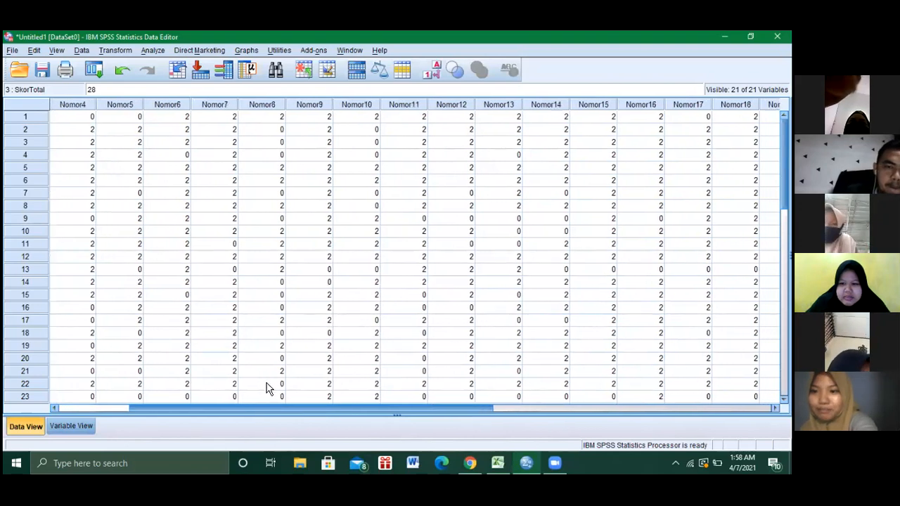
{"action": "scroll", "coordinate": [302, 399], "scroll_direction": "right", "scroll_amount": 4}
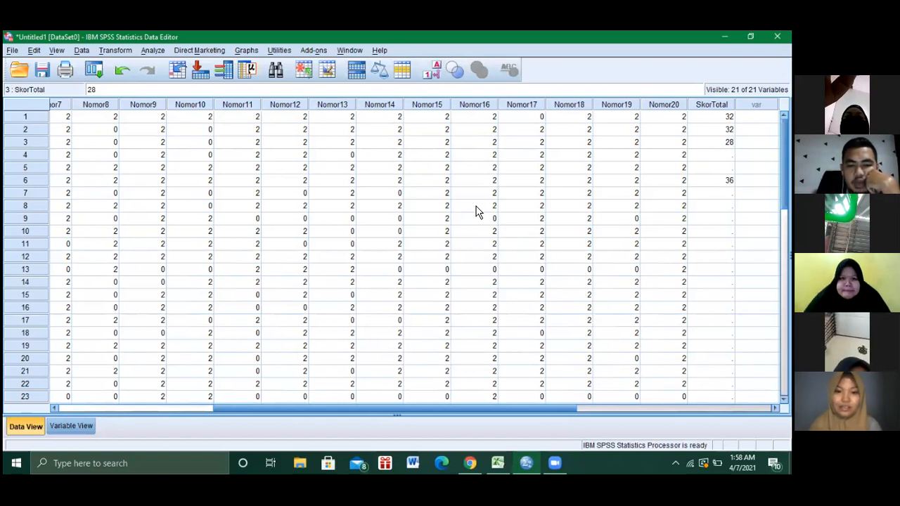
Switch to the Excel score workbook, look at Sheet2 and Sheet7, and enable editing of the protected file
{"action": "left_click", "coordinate": [505, 464]}
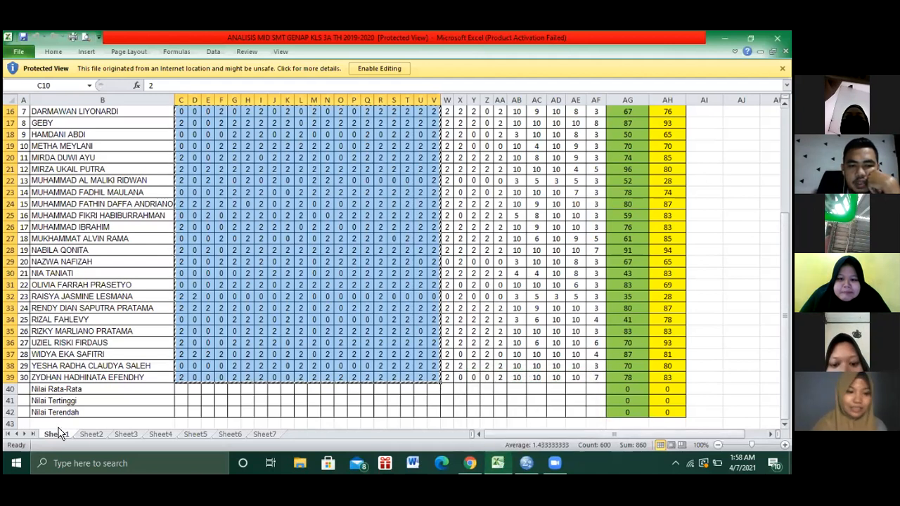
{"action": "left_click", "coordinate": [93, 434]}
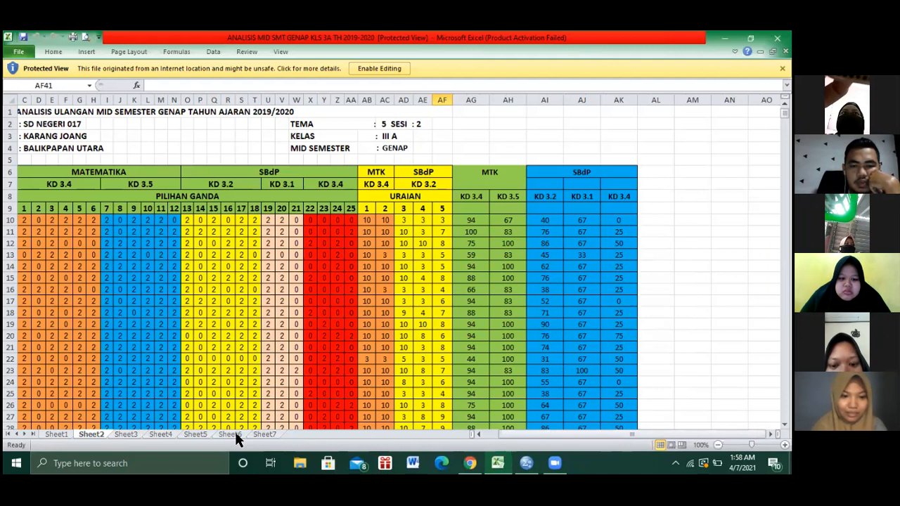
{"action": "left_click", "coordinate": [264, 434]}
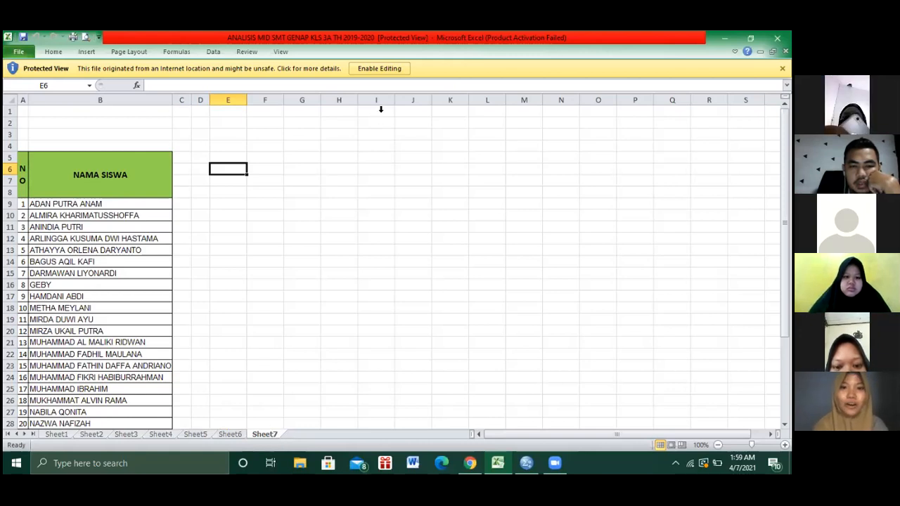
{"action": "left_click", "coordinate": [387, 65]}
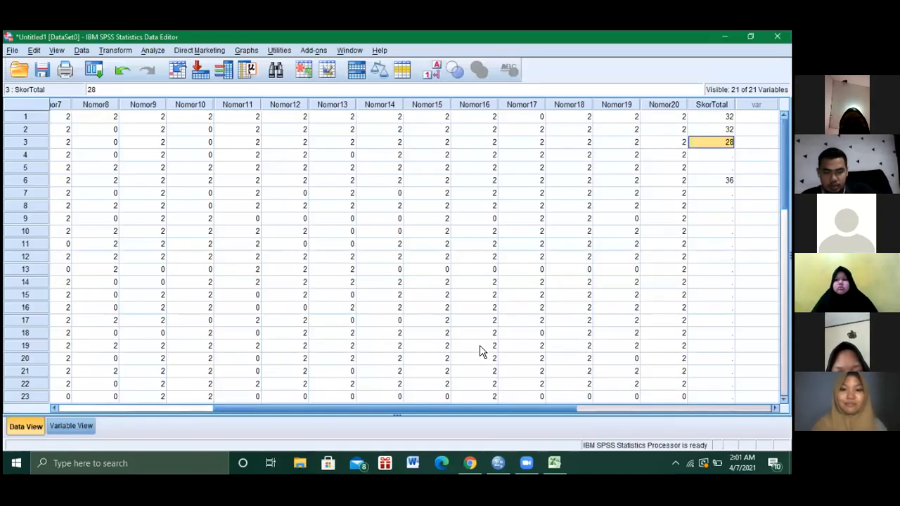
Return to the Excel score workbook and add a blank worksheet after Sheet7
{"action": "left_click", "coordinate": [300, 465]}
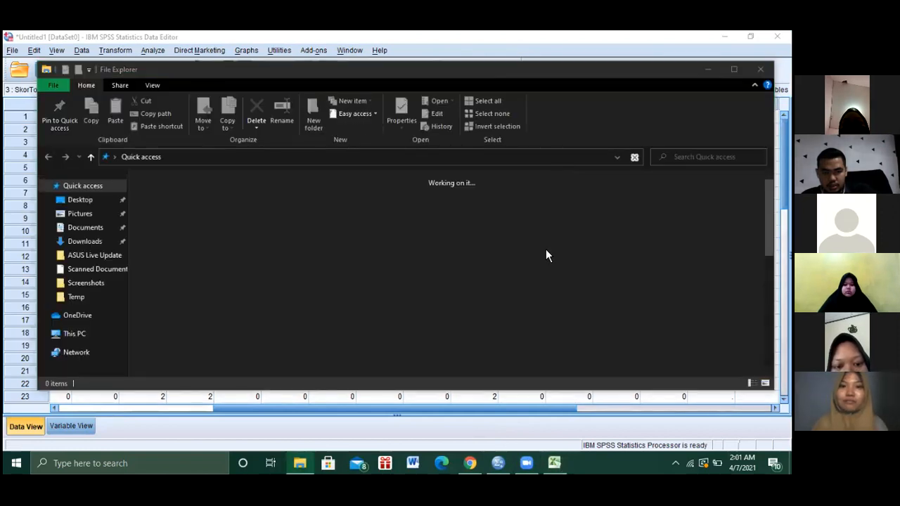
{"action": "key", "text": "alt+F4"}
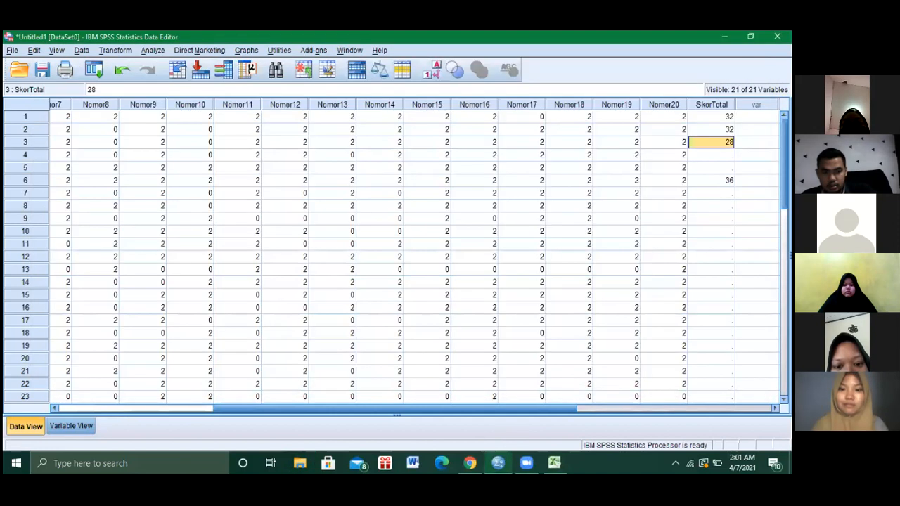
{"action": "left_click", "coordinate": [554, 462]}
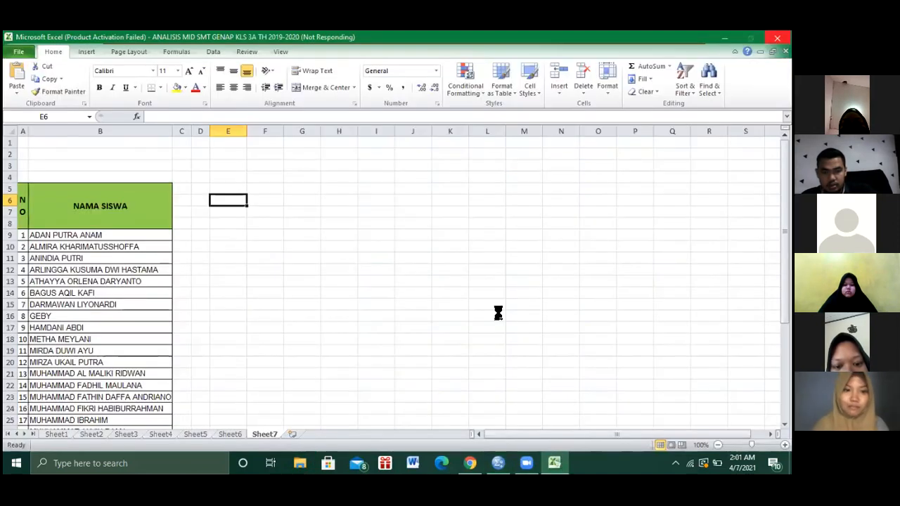
{"action": "left_click", "coordinate": [292, 434]}
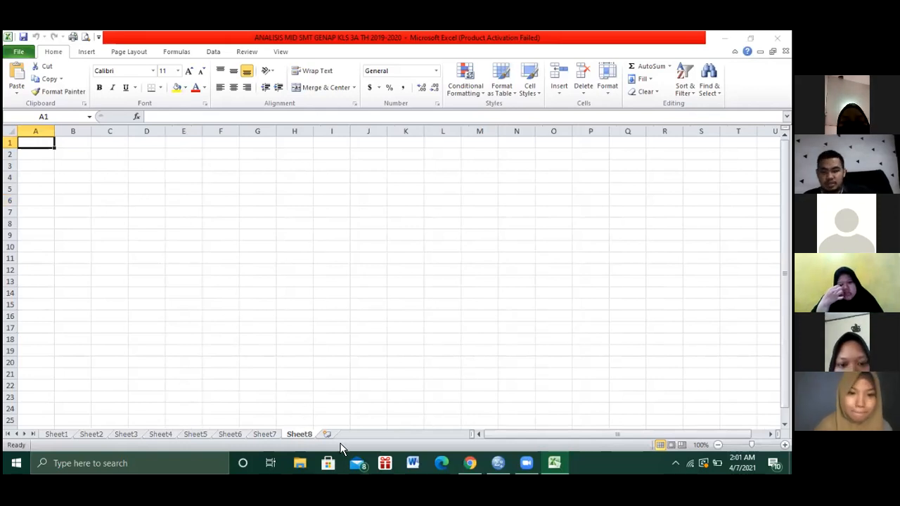
View the scores on Sheet1 in a reduced Excel window, and return to the SPSS data grid
{"action": "left_click", "coordinate": [65, 435]}
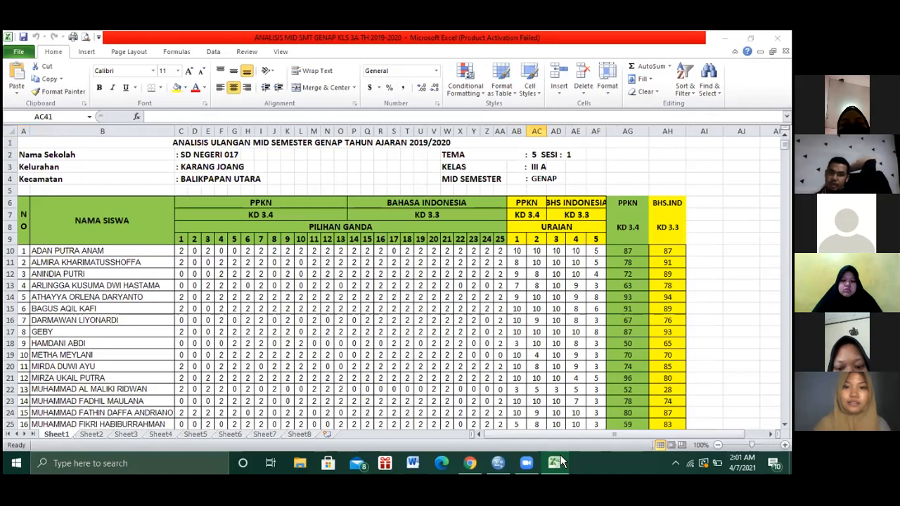
{"action": "left_click", "coordinate": [750, 38]}
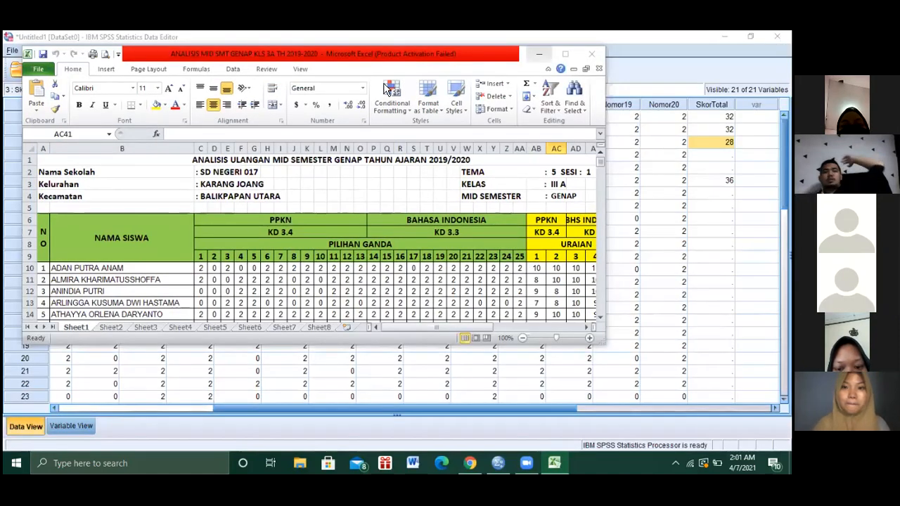
{"action": "left_click", "coordinate": [176, 374]}
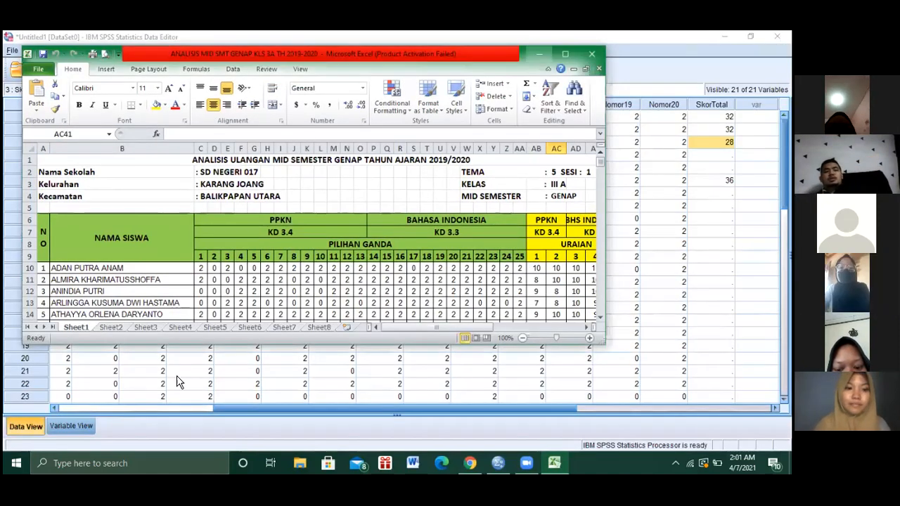
{"action": "left_click", "coordinate": [31, 427]}
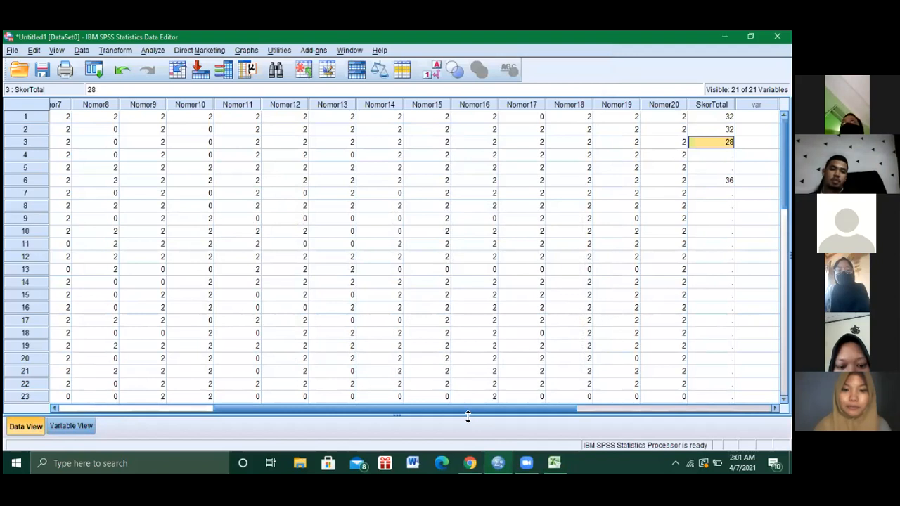
Copy all student scores from Nomor1 through SkorTotal in SPSS and paste them into Sheet8 of the Excel workbook, starting at A1
{"action": "left_click_drag", "start_coordinate": [461, 410], "coordinate": [221, 409]}
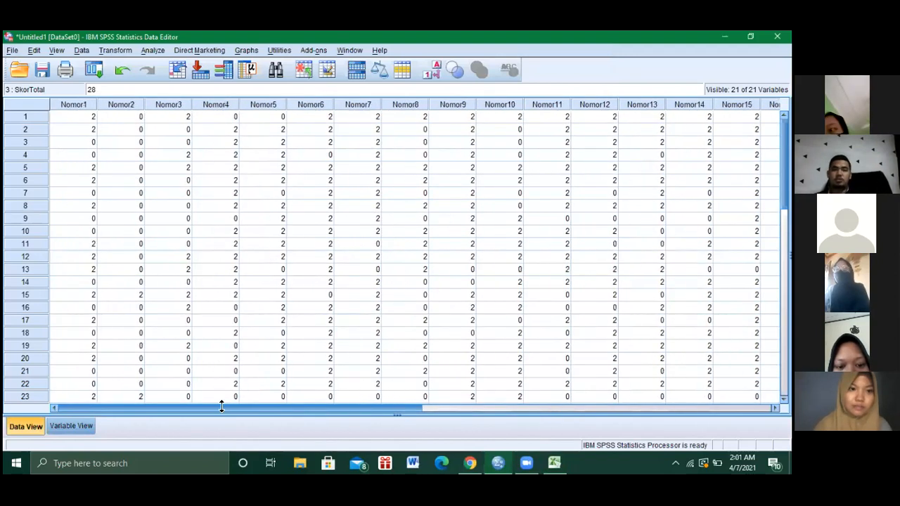
{"action": "left_click_drag", "start_coordinate": [84, 117], "coordinate": [605, 126]}
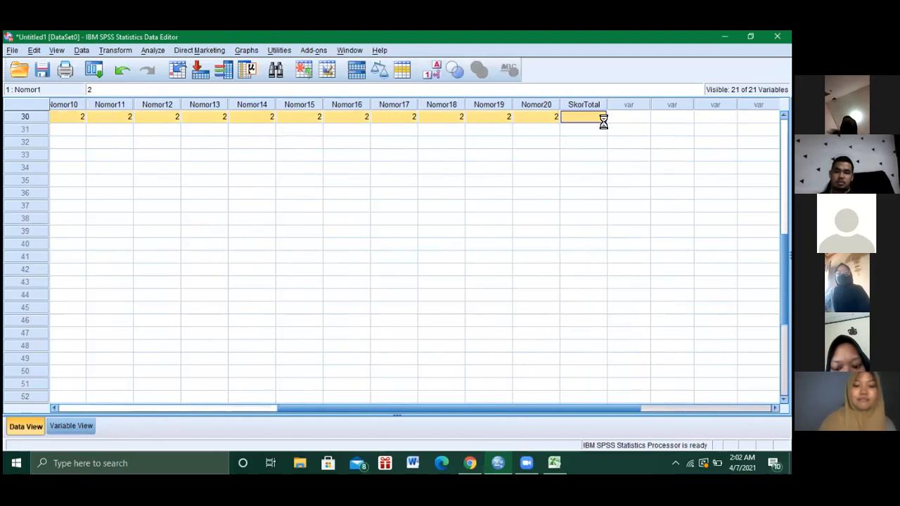
{"action": "left_click", "coordinate": [553, 462]}
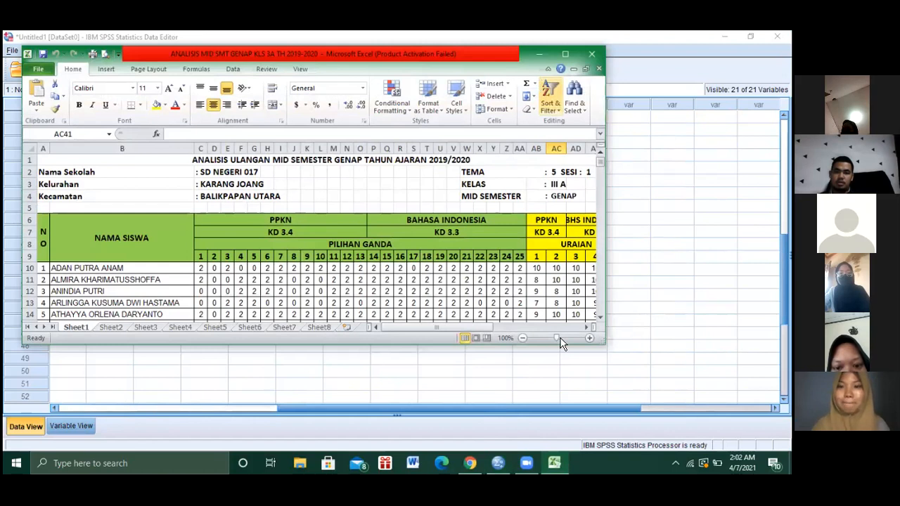
{"action": "left_click", "coordinate": [565, 55]}
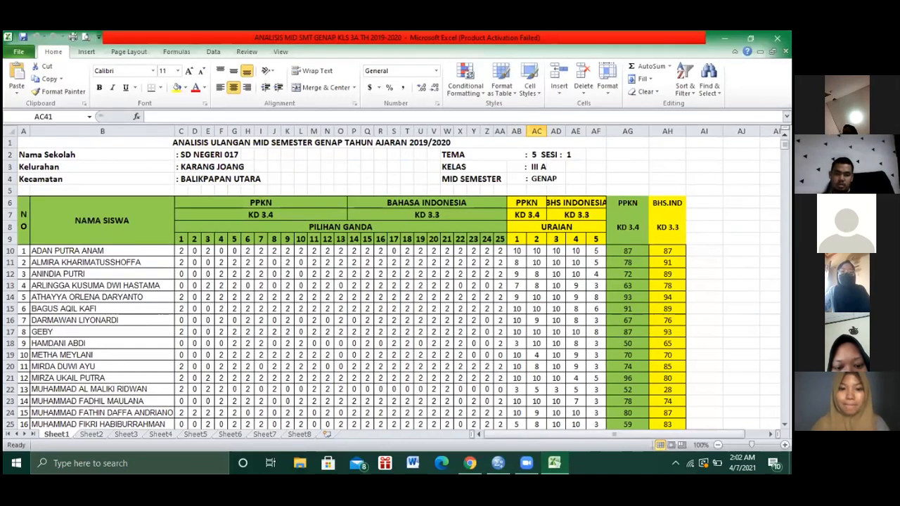
{"action": "scroll", "coordinate": [314, 421], "scroll_direction": "down", "scroll_amount": 11}
{"action": "left_click", "coordinate": [299, 434]}
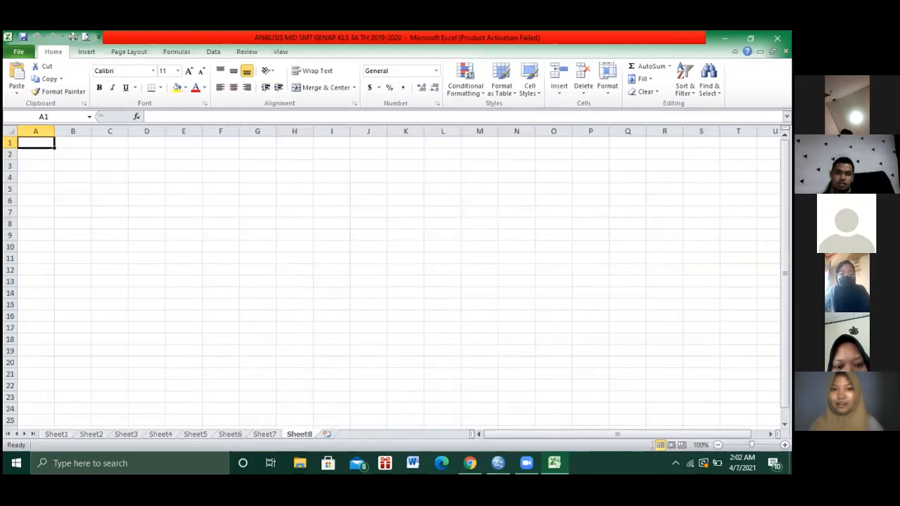
{"action": "key", "text": "ctrl+v"}
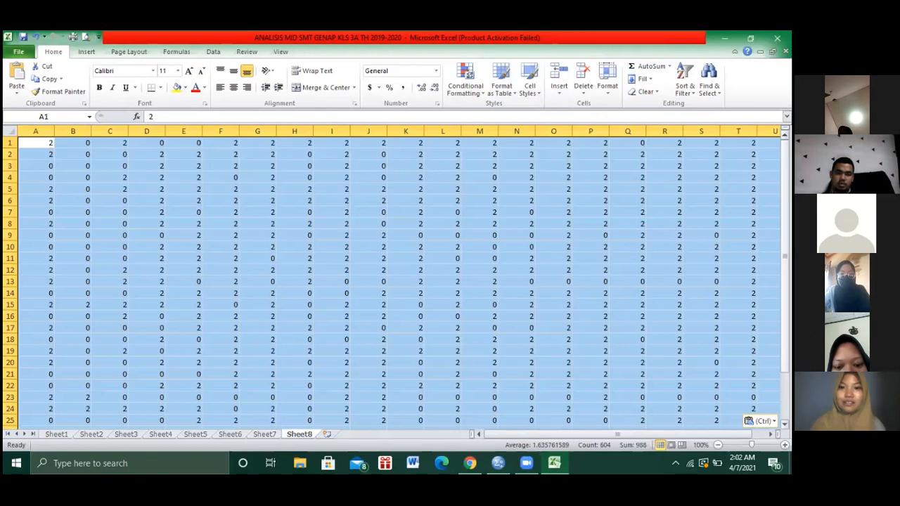
Replace the first student's total in cell U1 of Sheet8 with the start of a SUM formula
{"action": "scroll", "coordinate": [513, 310], "scroll_direction": "down", "scroll_amount": 1}
{"action": "scroll", "coordinate": [513, 310], "scroll_direction": "up", "scroll_amount": 1}
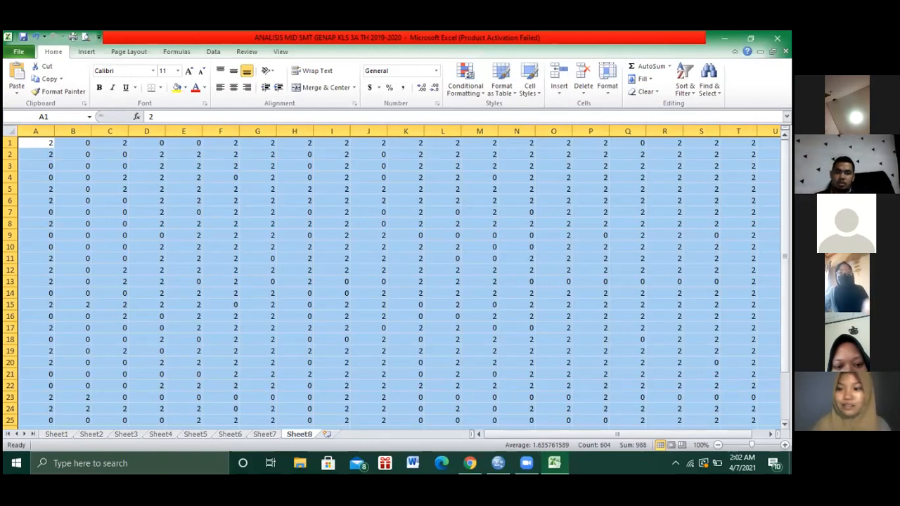
{"action": "left_click", "coordinate": [785, 169]}
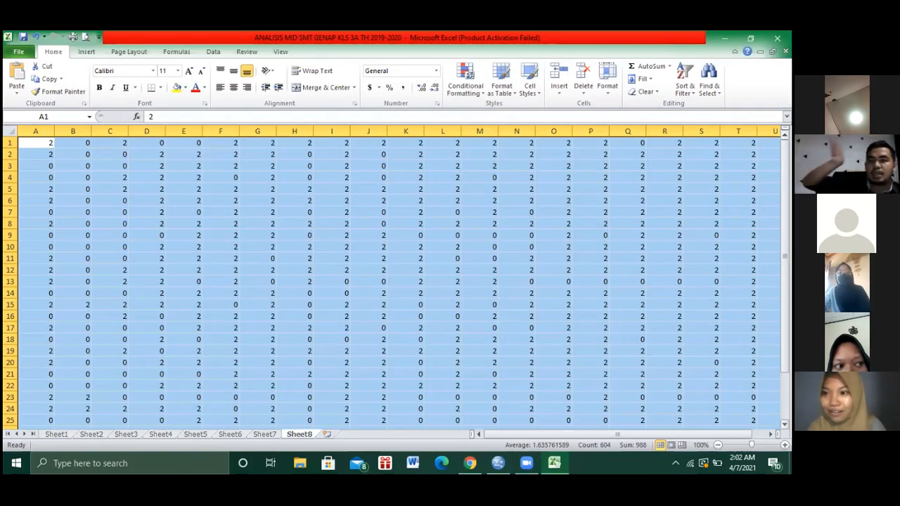
{"action": "left_click", "coordinate": [784, 191]}
{"action": "left_click", "coordinate": [656, 435]}
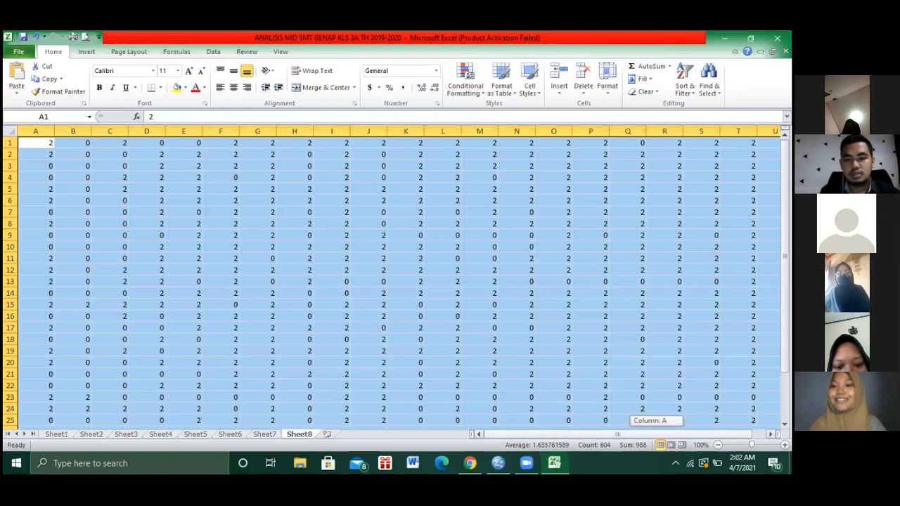
{"action": "left_click_drag", "start_coordinate": [655, 432], "coordinate": [670, 432]}
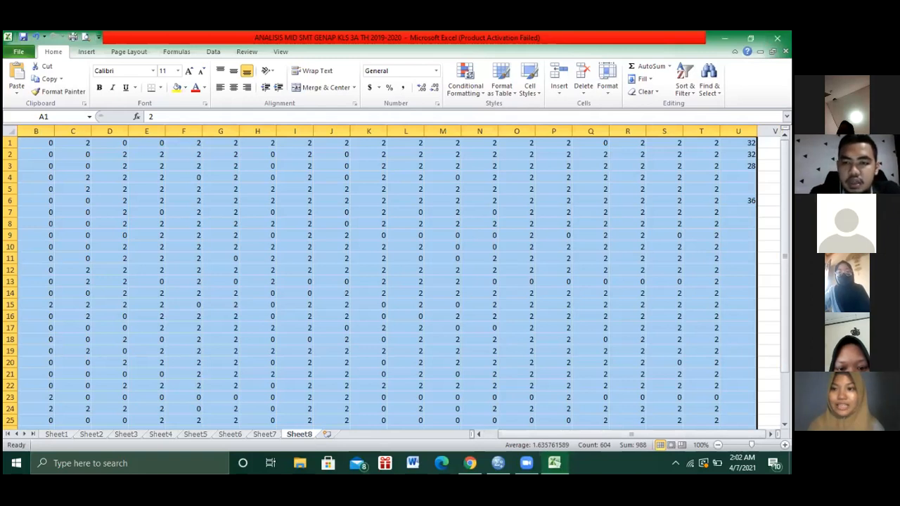
{"action": "left_click", "coordinate": [737, 143]}
{"action": "double_click", "coordinate": [738, 143]}
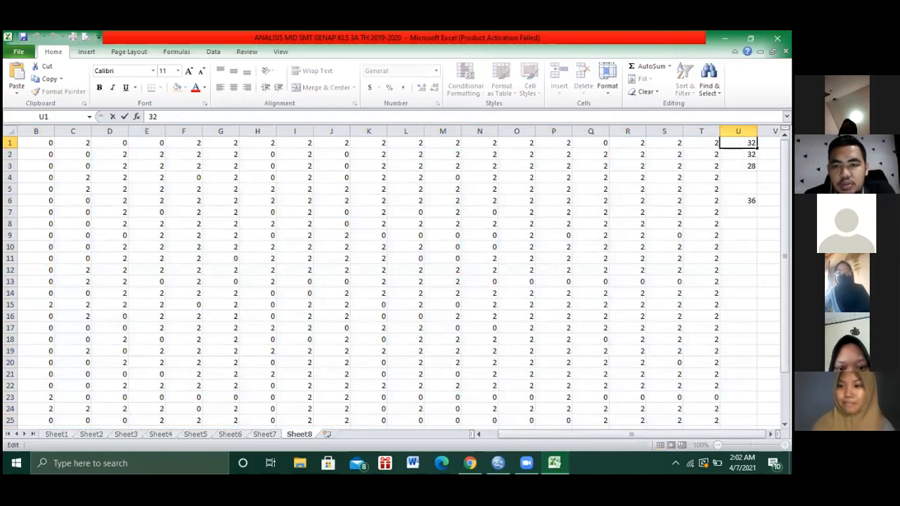
{"action": "type", "text": "=="}
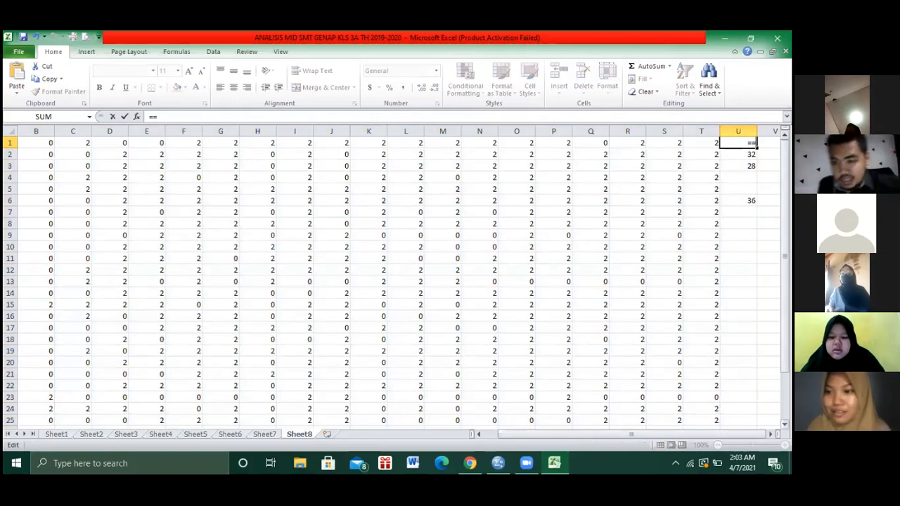
{"action": "key", "text": "BackSpace"}
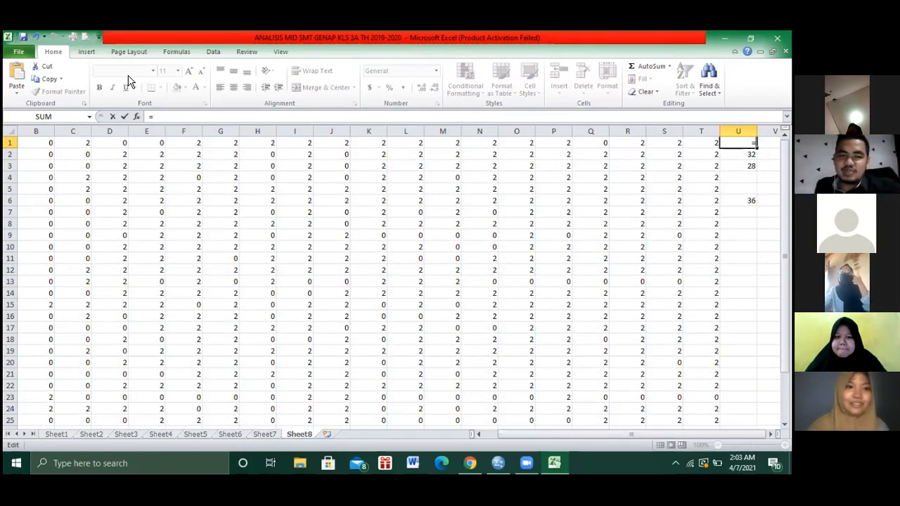
{"action": "left_click", "coordinate": [87, 53]}
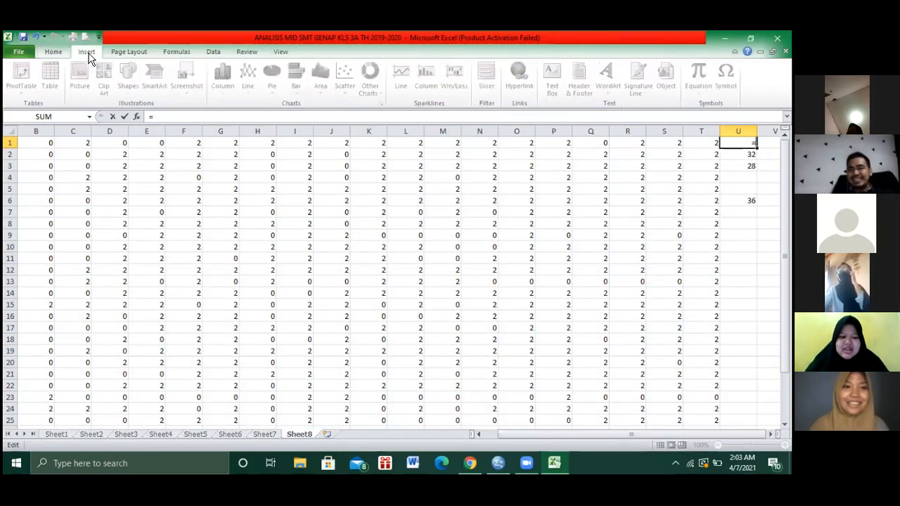
{"action": "left_click", "coordinate": [62, 52]}
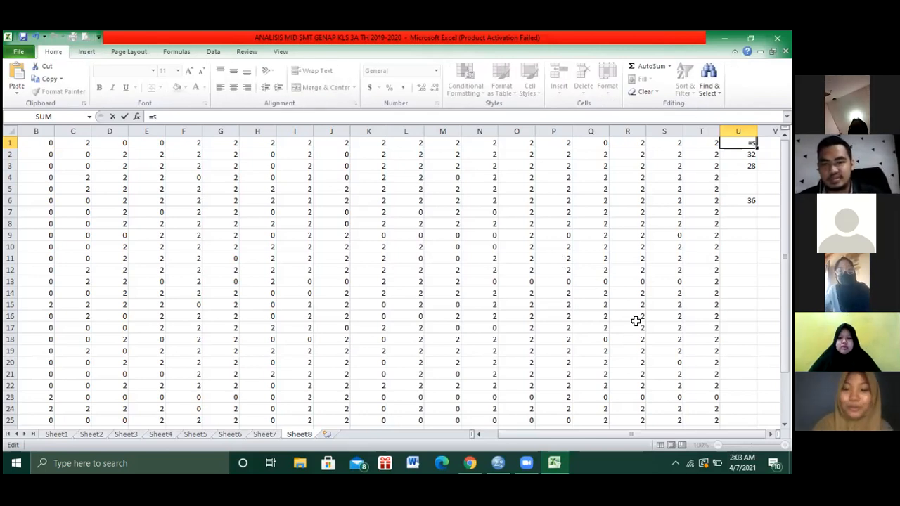
{"action": "type", "text": "u"}
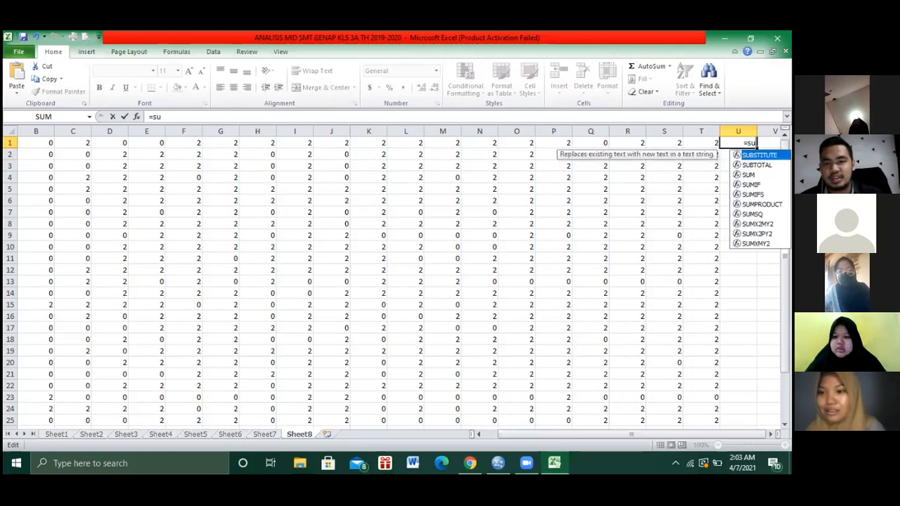
{"action": "key", "text": "Down"}
{"action": "key", "text": "Down"}
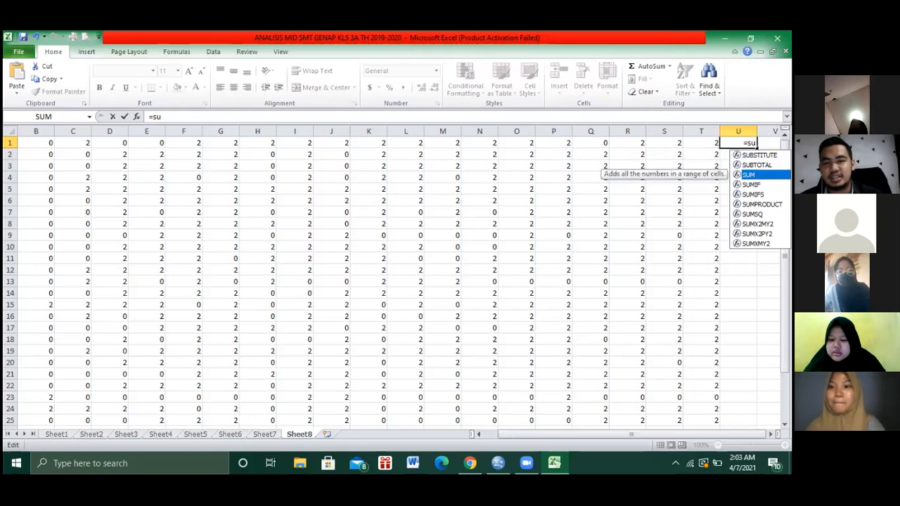
{"action": "key", "text": "Tab"}
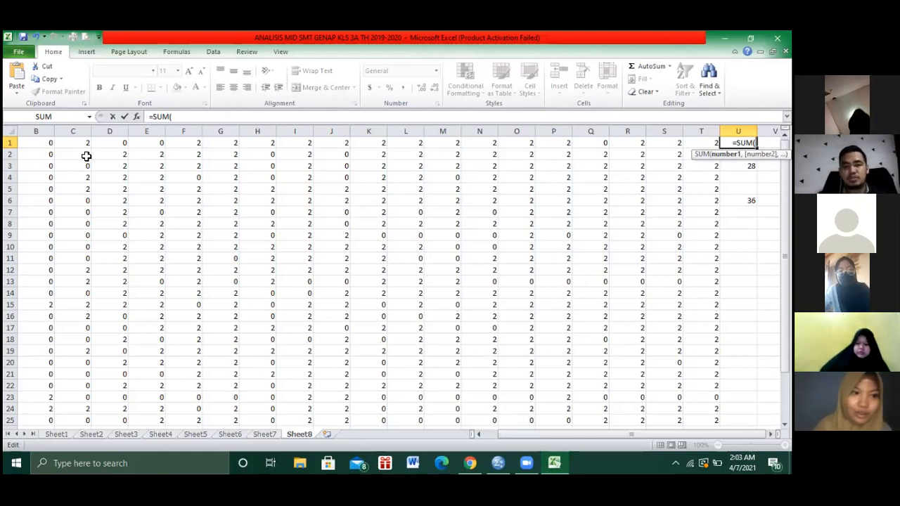
Complete the total formula in U1 as =SUM(A1:T1), covering all twenty item scores of the first student
{"action": "mouse_move", "coordinate": [42, 144]}
{"action": "left_mouse_down"}
{"action": "mouse_move", "coordinate": [435, 141]}
{"action": "mouse_move", "coordinate": [44, 140]}
{"action": "mouse_move", "coordinate": [70, 148]}
{"action": "mouse_move", "coordinate": [60, 136]}
{"action": "mouse_move", "coordinate": [44, 139]}
{"action": "left_mouse_up"}
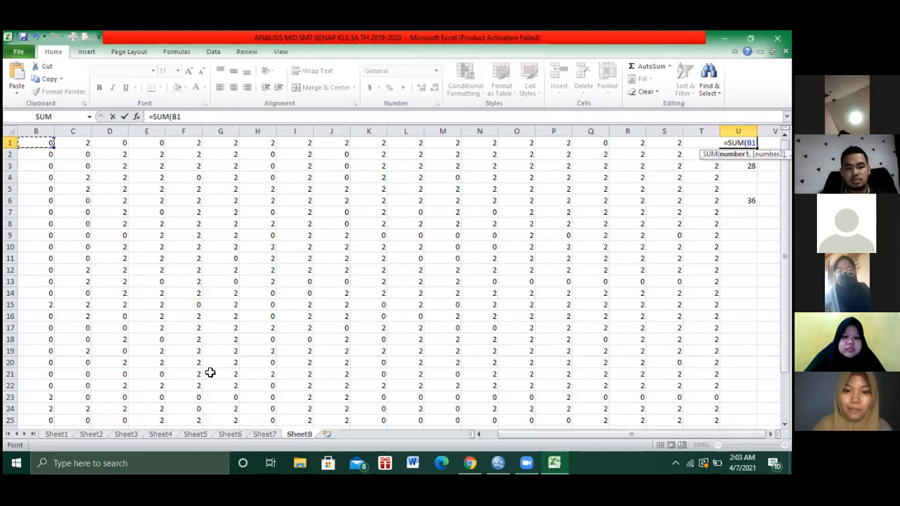
{"action": "left_click_drag", "start_coordinate": [528, 435], "coordinate": [472, 434]}
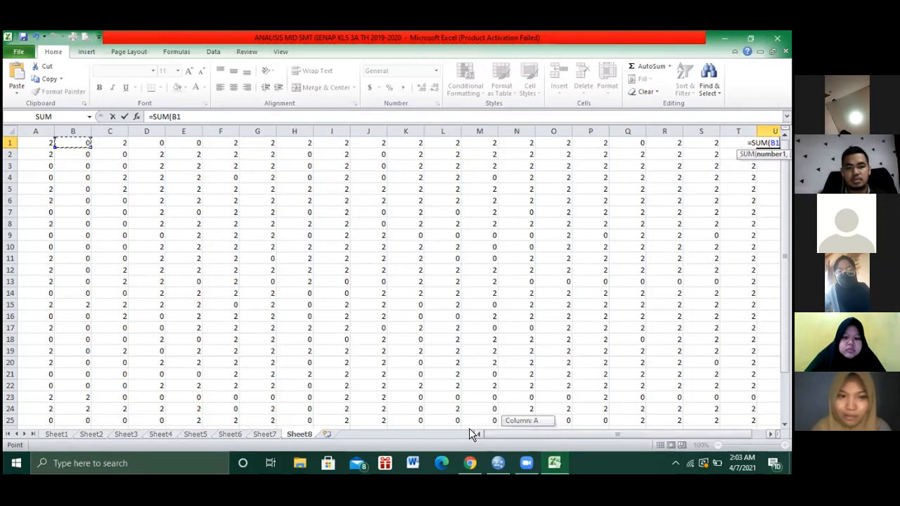
{"action": "left_click", "coordinate": [42, 144]}
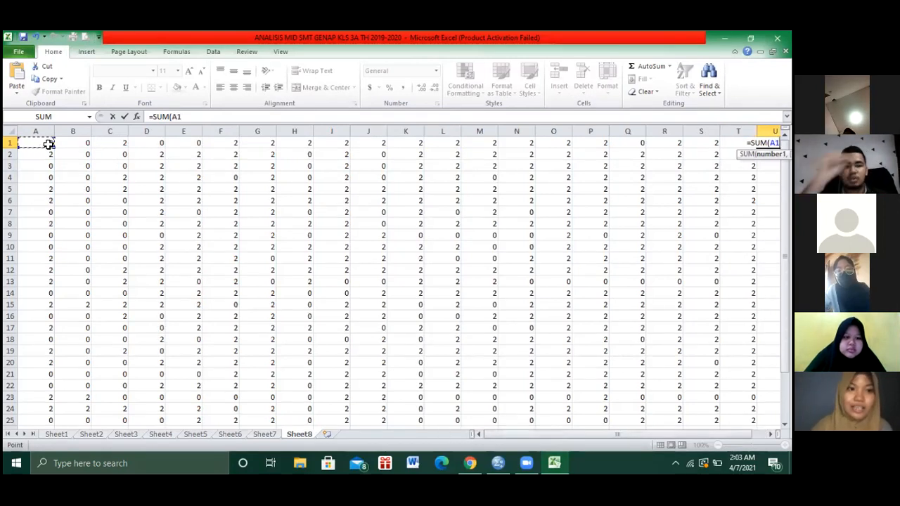
{"action": "left_click_drag", "start_coordinate": [52, 145], "coordinate": [717, 144]}
{"action": "left_click_drag", "start_coordinate": [776, 142], "coordinate": [603, 144]}
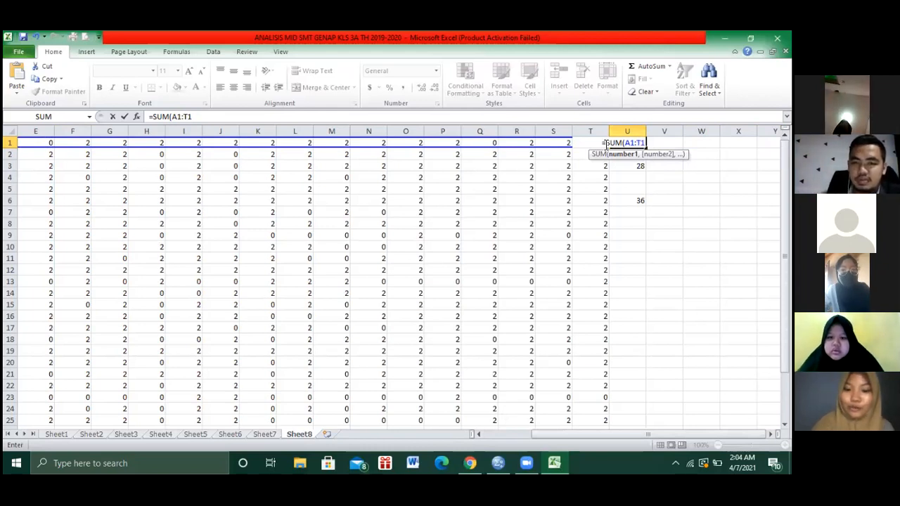
{"action": "type", "text": ")"}
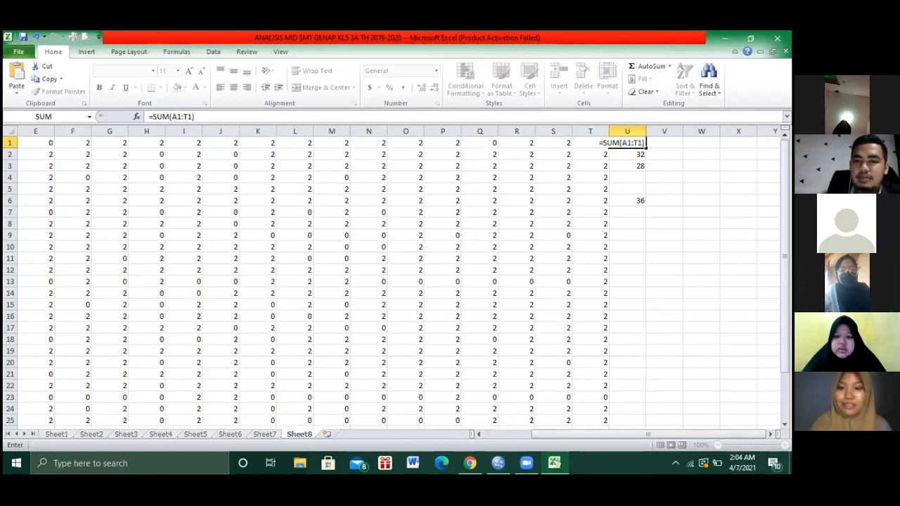
{"action": "key", "text": "Return"}
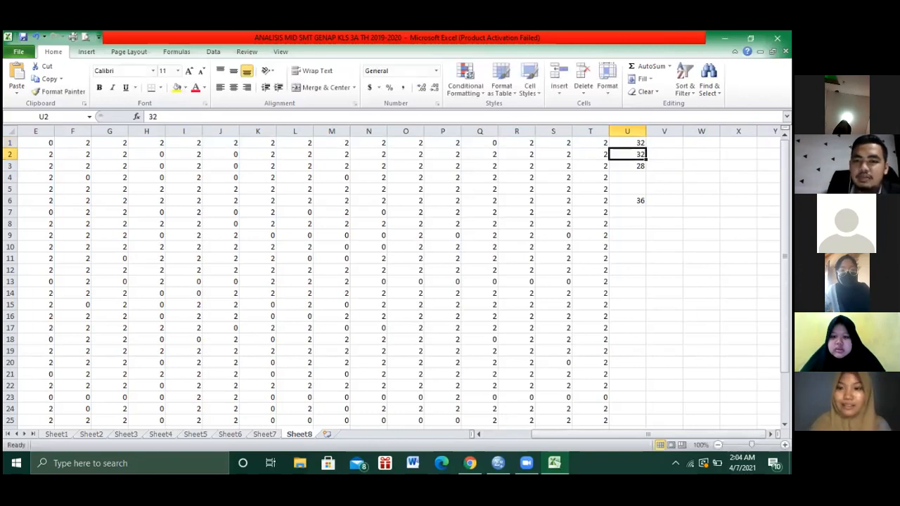
Fill the SUM formula from U1 down to U30 for all the students
{"action": "left_click", "coordinate": [641, 143]}
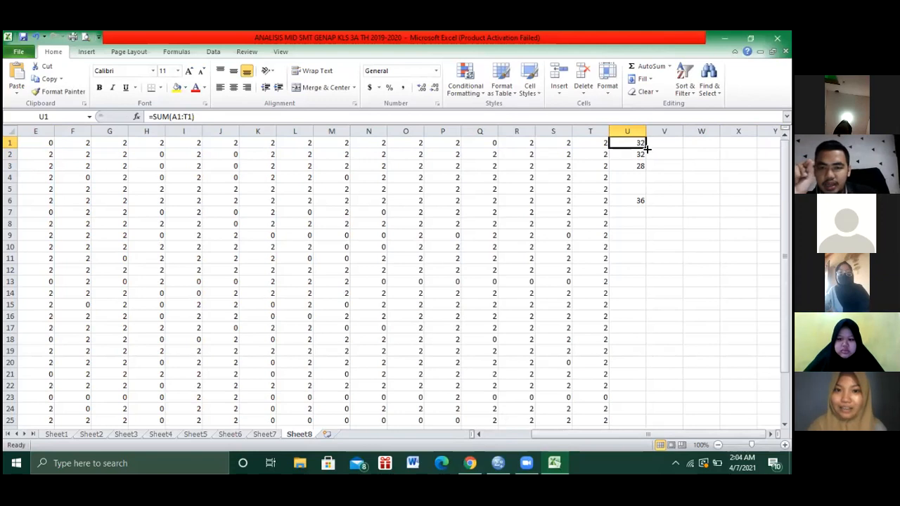
{"action": "left_click_drag", "start_coordinate": [645, 147], "coordinate": [637, 413]}
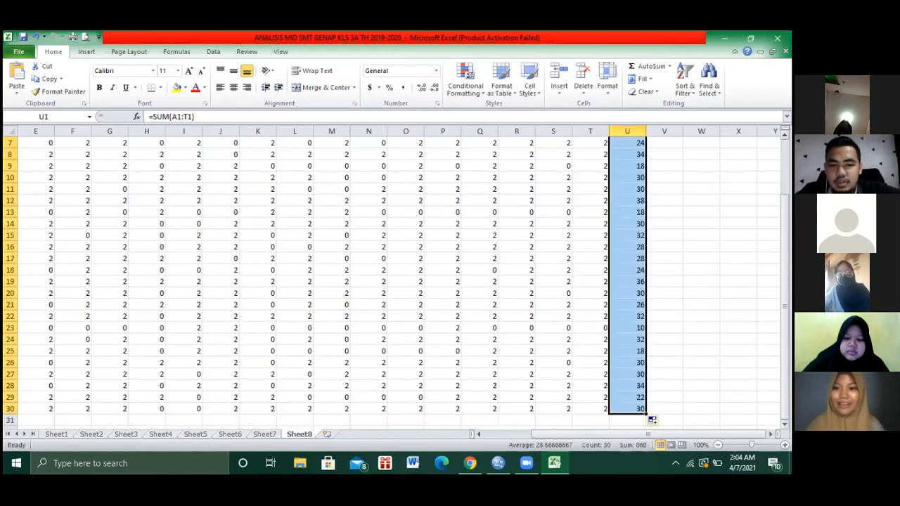
{"action": "left_click_drag", "start_coordinate": [785, 320], "coordinate": [785, 266]}
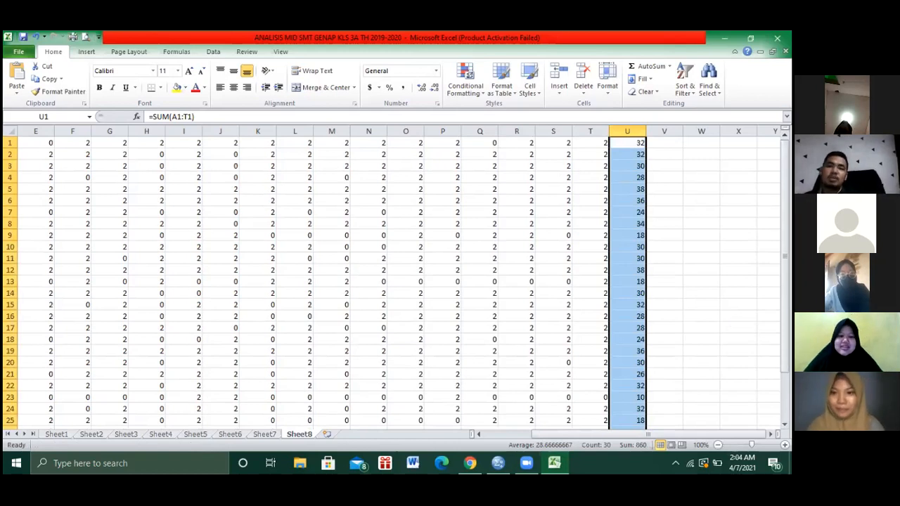
Try to copy the entire contents of Sheet8, including the calculated totals
{"action": "left_click", "coordinate": [738, 222]}
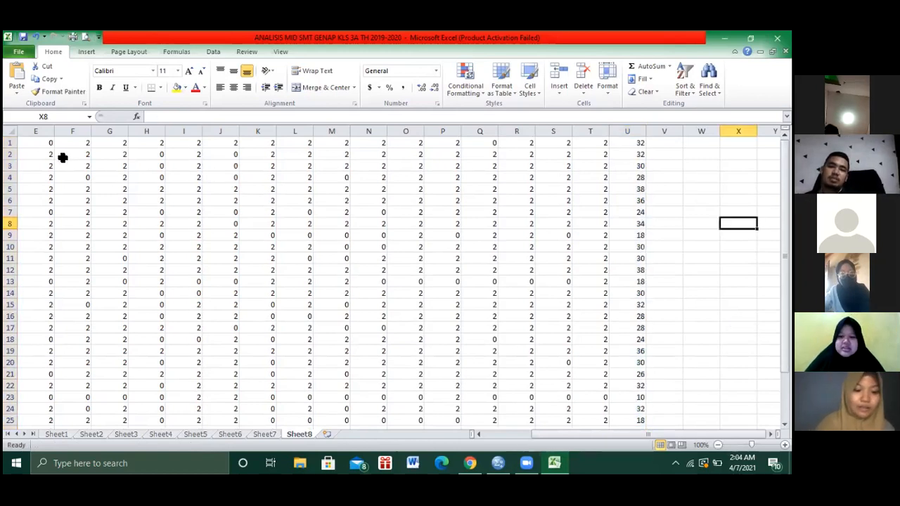
{"action": "key", "text": "ctrl+a"}
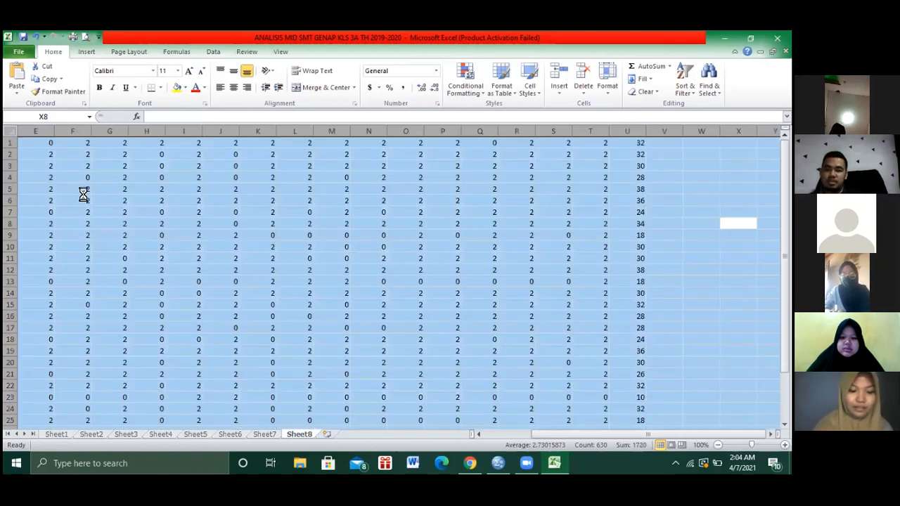
{"action": "key", "text": "ctrl+c"}
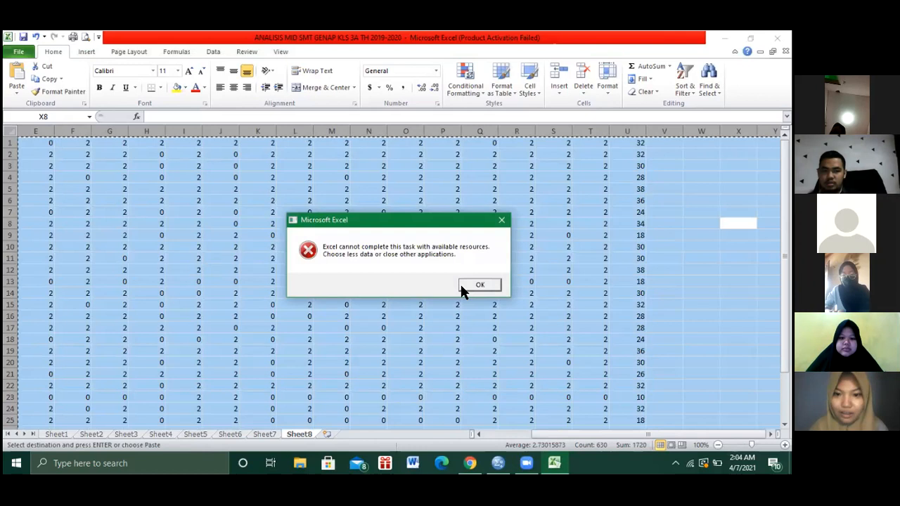
{"action": "left_click", "coordinate": [503, 221]}
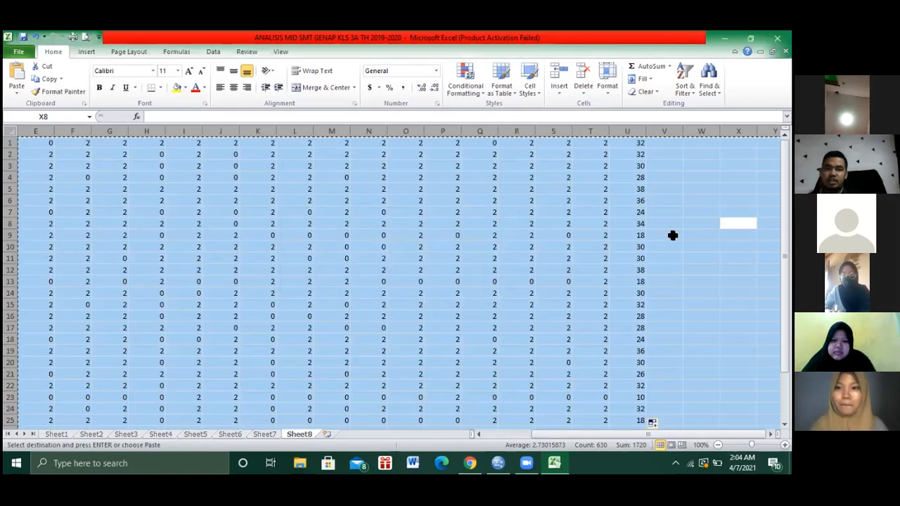
{"action": "left_click", "coordinate": [671, 236]}
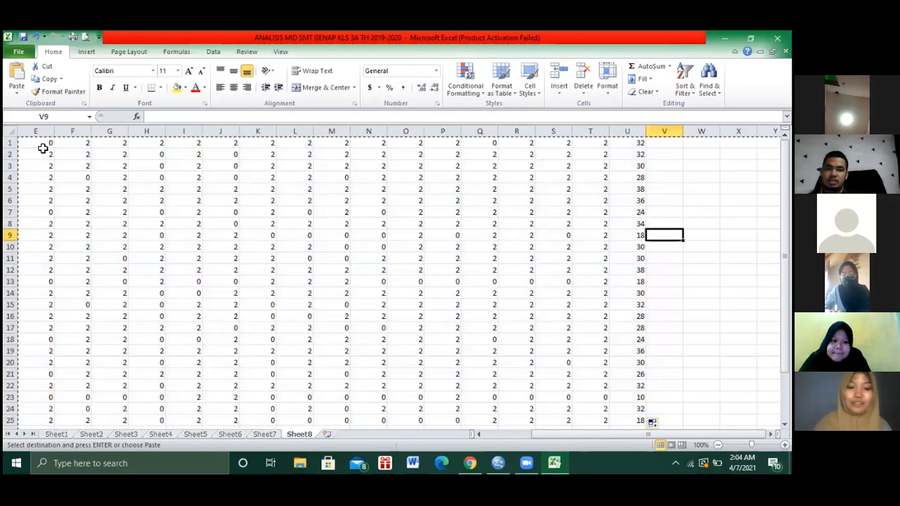
{"action": "key", "text": "ctrl+c"}
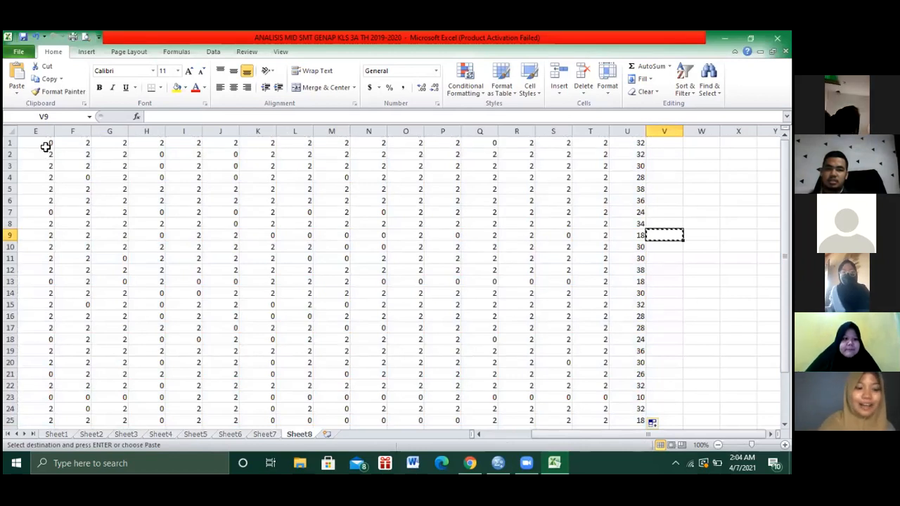
{"action": "key", "text": "ctrl+a"}
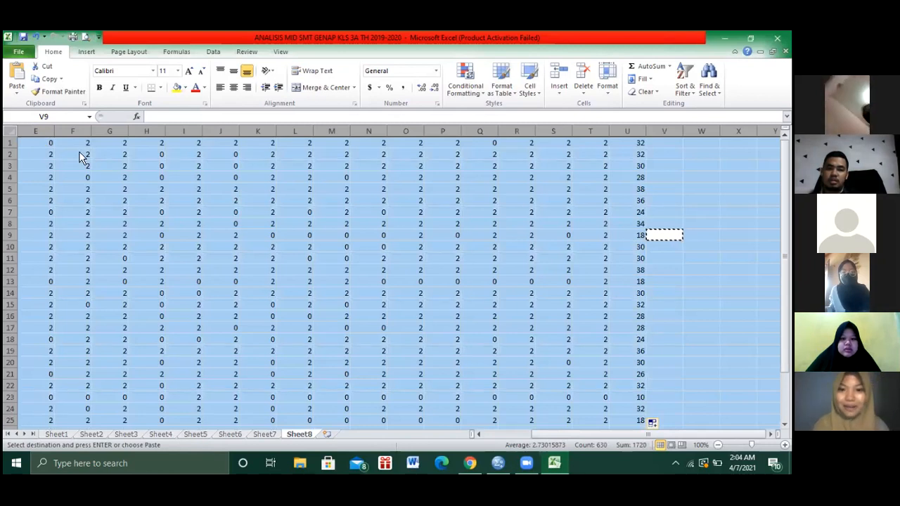
{"action": "key", "text": "ctrl+v"}
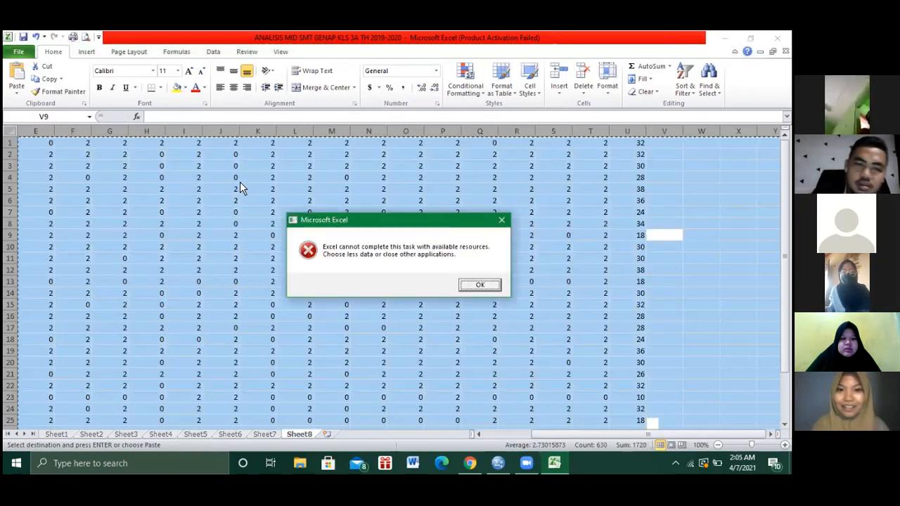
{"action": "left_click", "coordinate": [500, 223]}
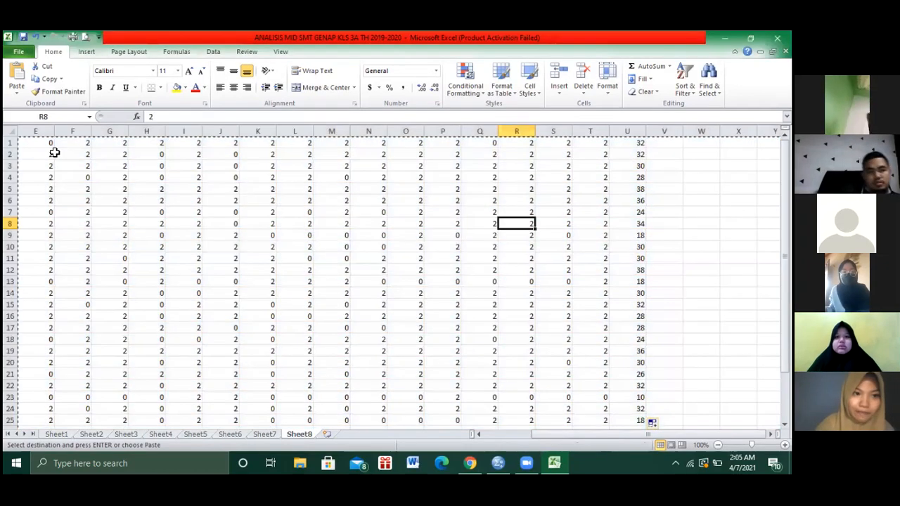
{"action": "left_click_drag", "start_coordinate": [36, 143], "coordinate": [638, 282]}
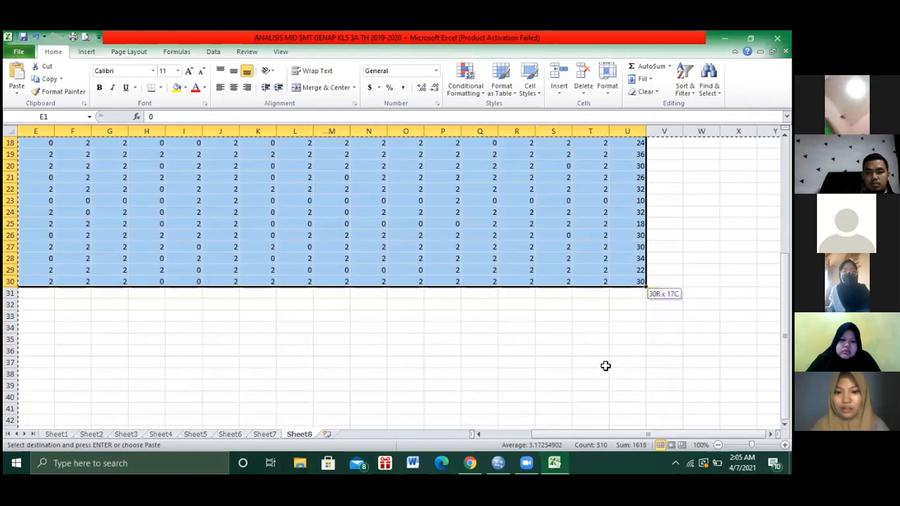
{"action": "left_click_drag", "start_coordinate": [499, 433], "coordinate": [423, 398]}
{"action": "left_click", "coordinate": [215, 314]}
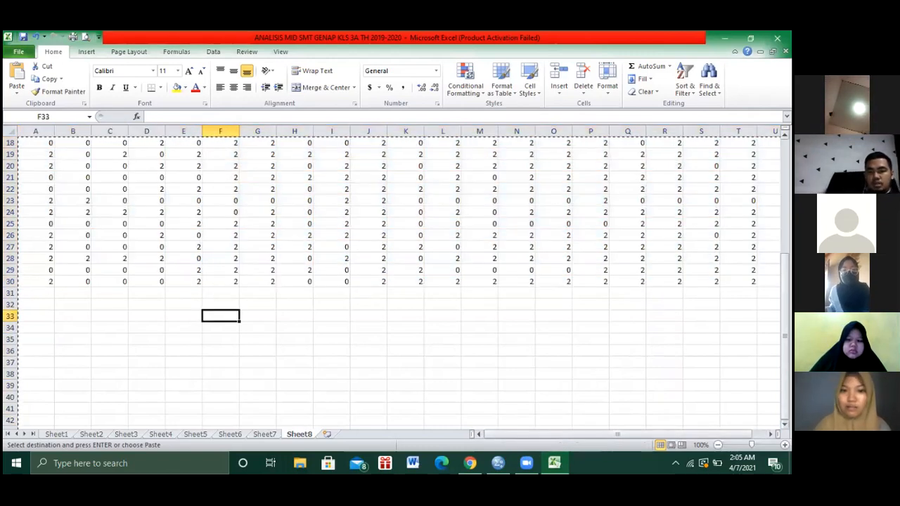
Select and copy the item scores and totals in A1:U30 of Sheet8
{"action": "scroll", "coordinate": [62, 143], "scroll_direction": "up", "scroll_amount": 6}
{"action": "left_click_drag", "start_coordinate": [187, 215], "coordinate": [635, 460]}
{"action": "left_click_drag", "start_coordinate": [518, 371], "coordinate": [720, 415]}
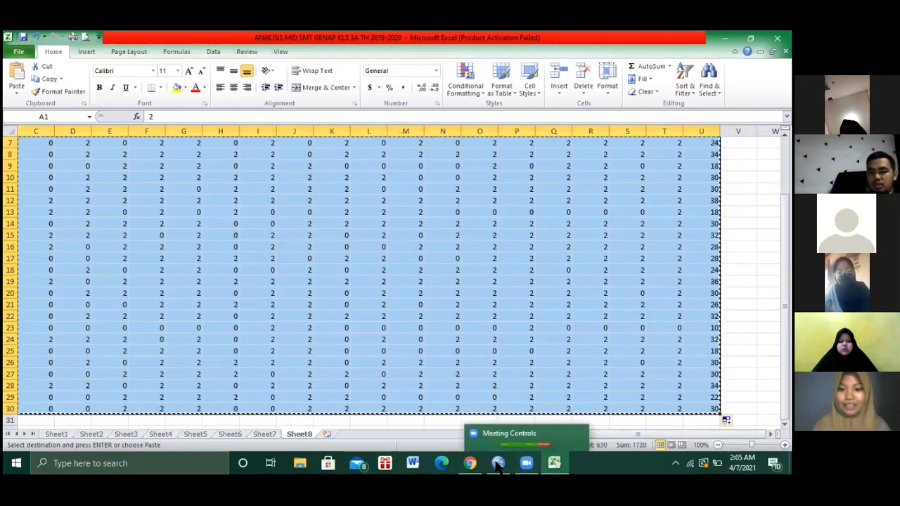
Switch to SPSS and try to paste the copied scores onto the whole row of the first case
{"action": "mouse_move", "coordinate": [554, 462]}
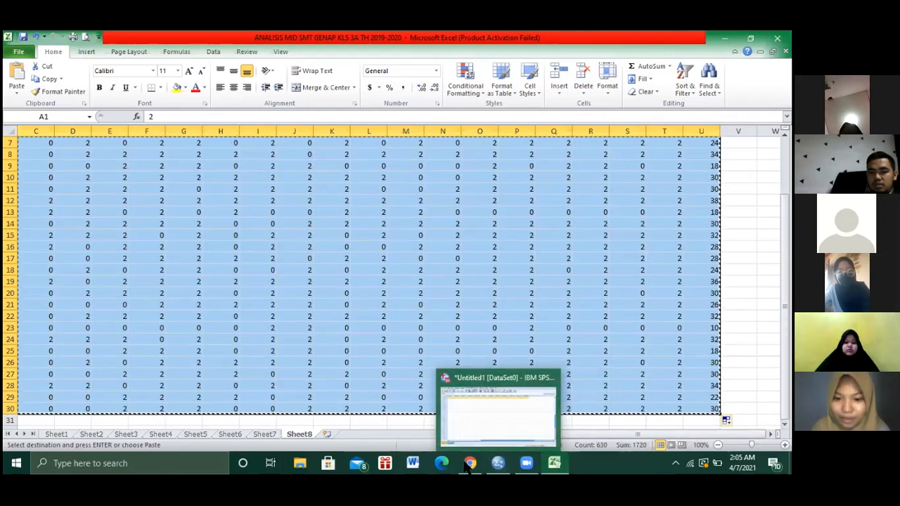
{"action": "left_click", "coordinate": [500, 466]}
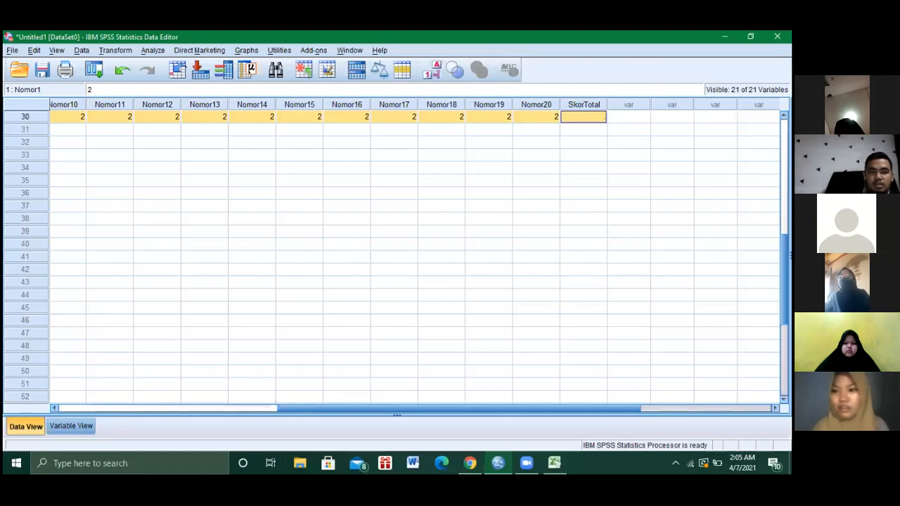
{"action": "scroll", "coordinate": [328, 257], "scroll_direction": "up", "scroll_amount": 10}
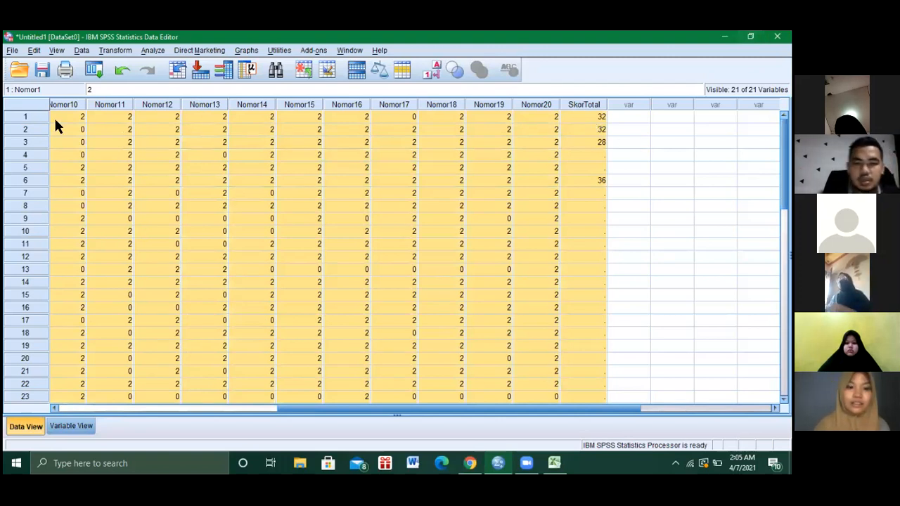
{"action": "left_click", "coordinate": [143, 409]}
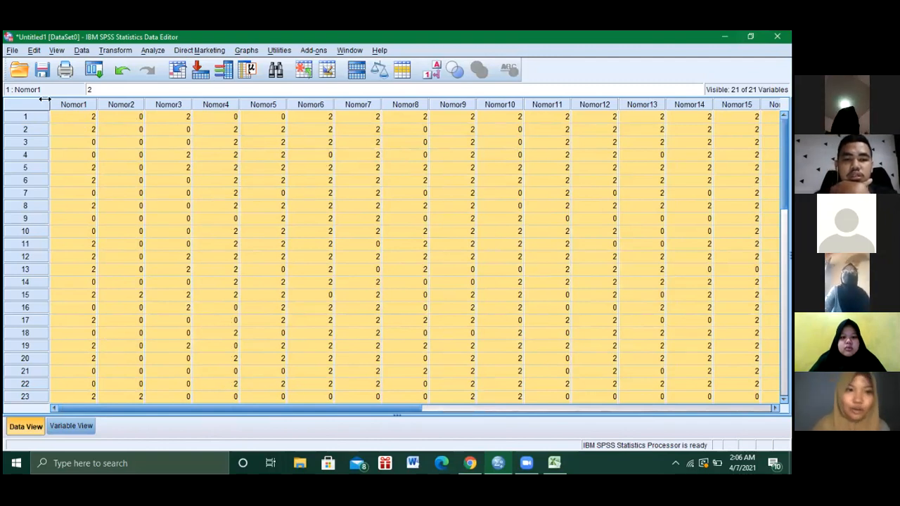
{"action": "scroll", "coordinate": [45, 99], "scroll_direction": "right", "scroll_amount": 5}
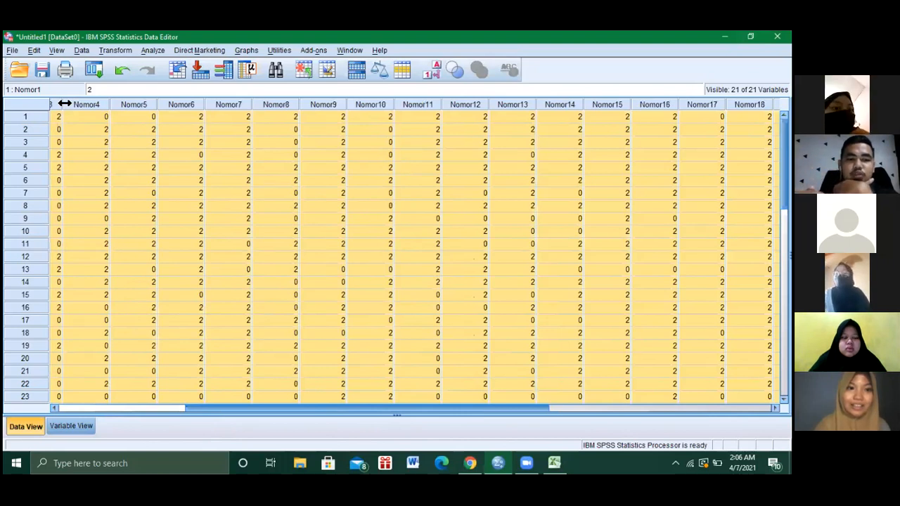
{"action": "scroll", "coordinate": [70, 104], "scroll_direction": "left", "scroll_amount": 3}
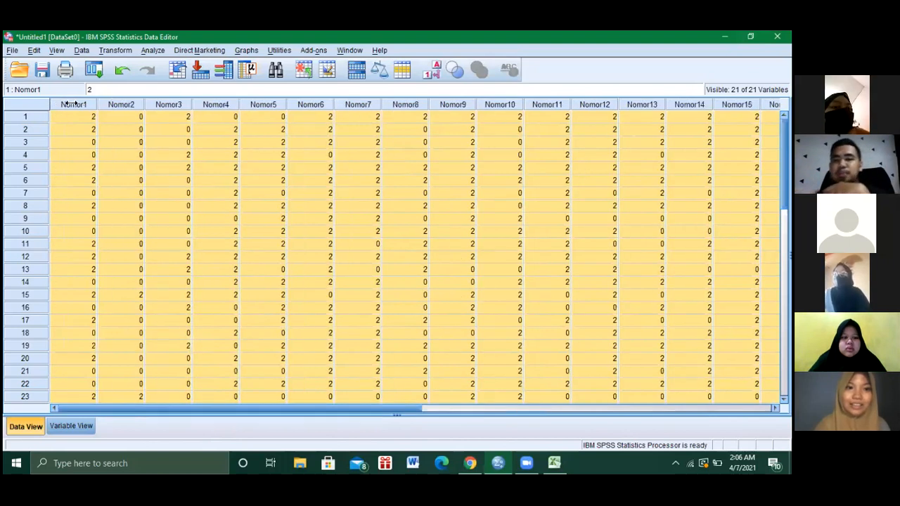
{"action": "left_click", "coordinate": [30, 118]}
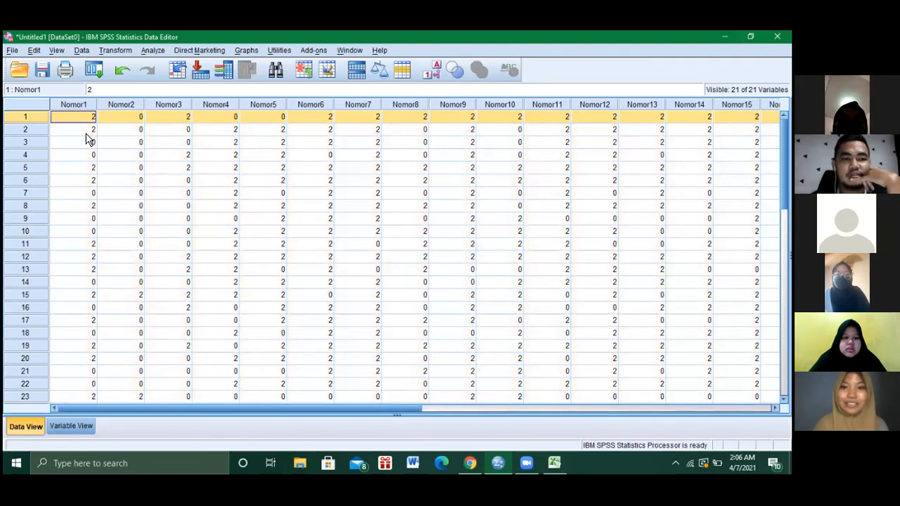
{"action": "right_click", "coordinate": [46, 121]}
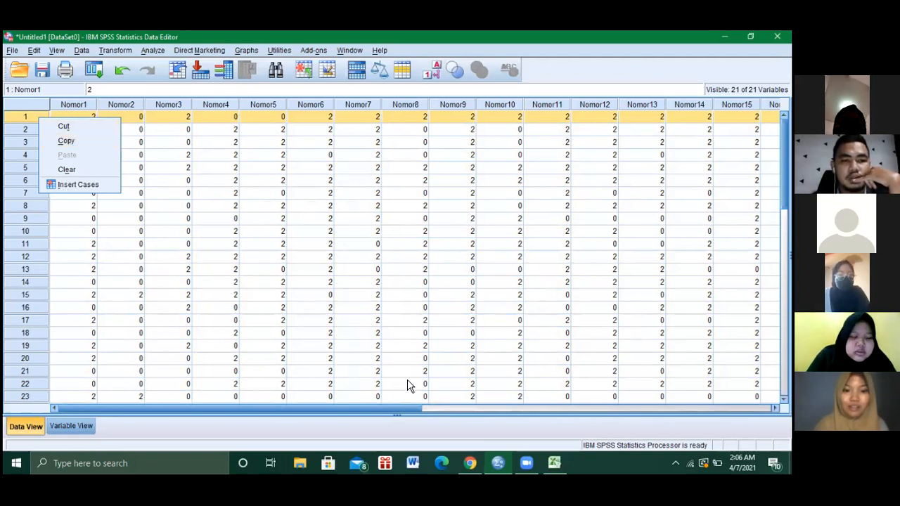
Return to Excel, copy the selected range A1:U30 of Sheet8 again, and switch back to SPSS
{"action": "left_click", "coordinate": [554, 462]}
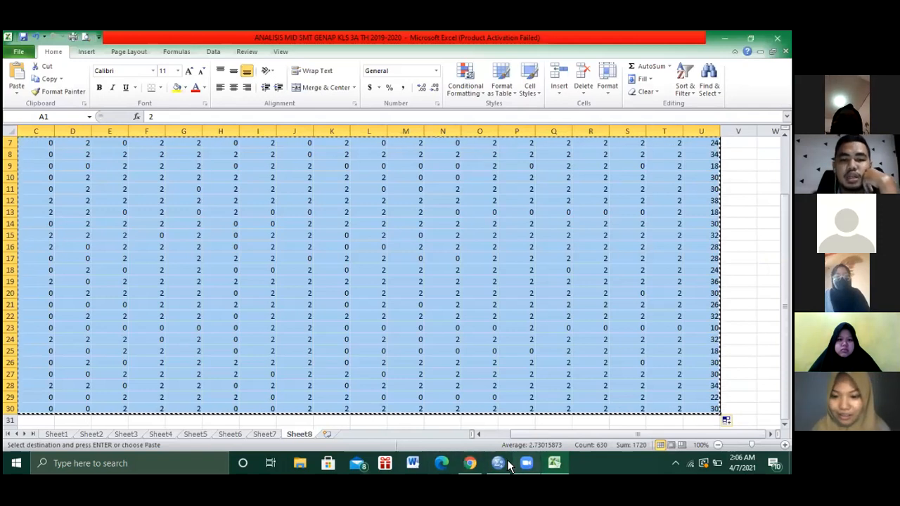
{"action": "right_click", "coordinate": [428, 342]}
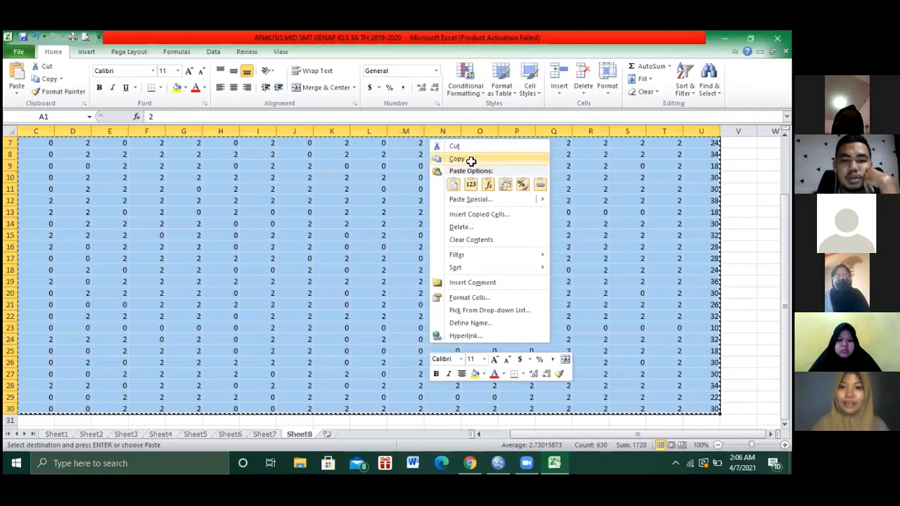
{"action": "left_click", "coordinate": [470, 159]}
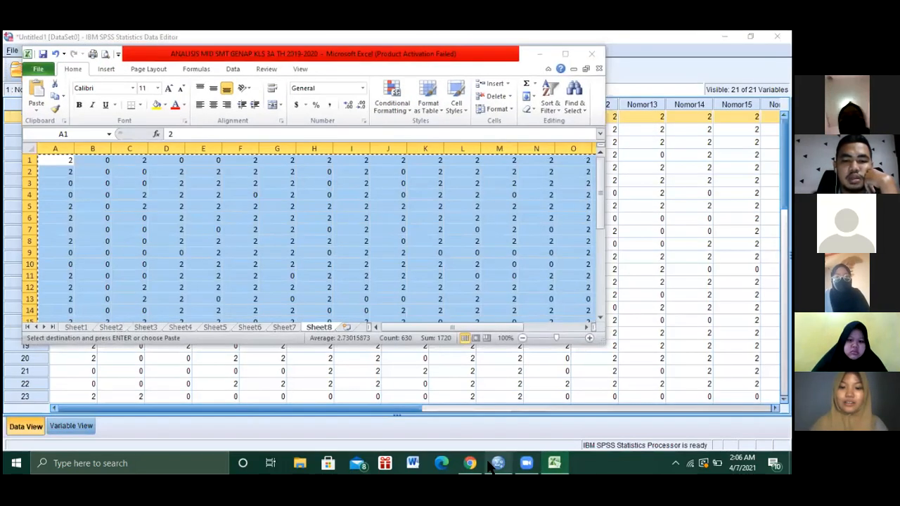
{"action": "left_click", "coordinate": [494, 466]}
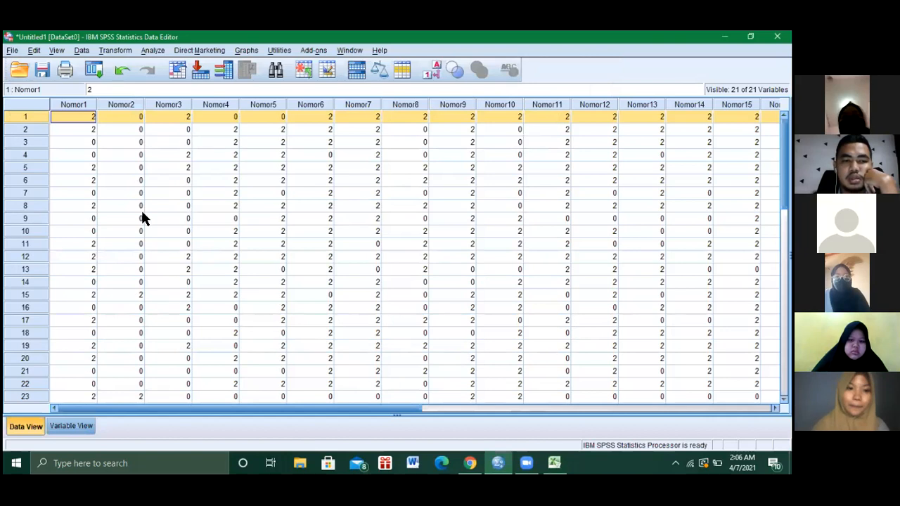
Try again to paste the copied range from the row header of case 1
{"action": "right_click", "coordinate": [15, 118]}
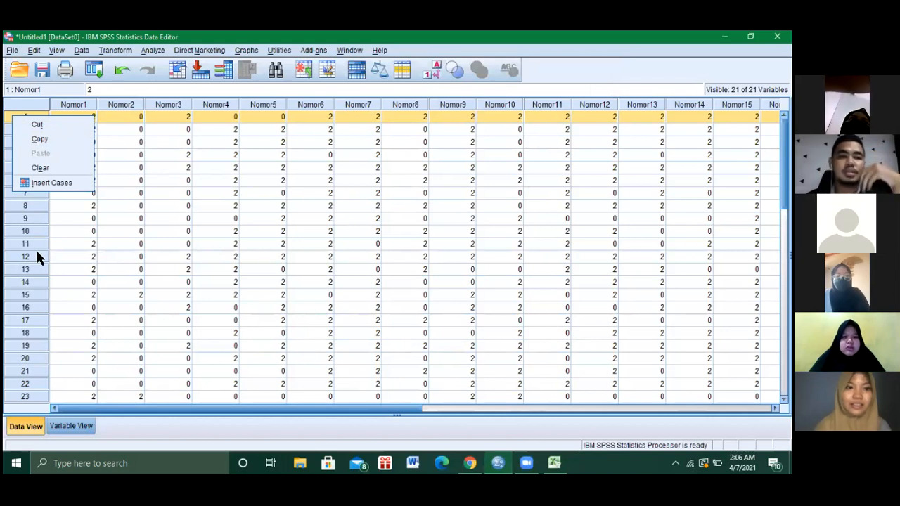
{"action": "left_click", "coordinate": [34, 429]}
{"action": "right_click", "coordinate": [11, 118]}
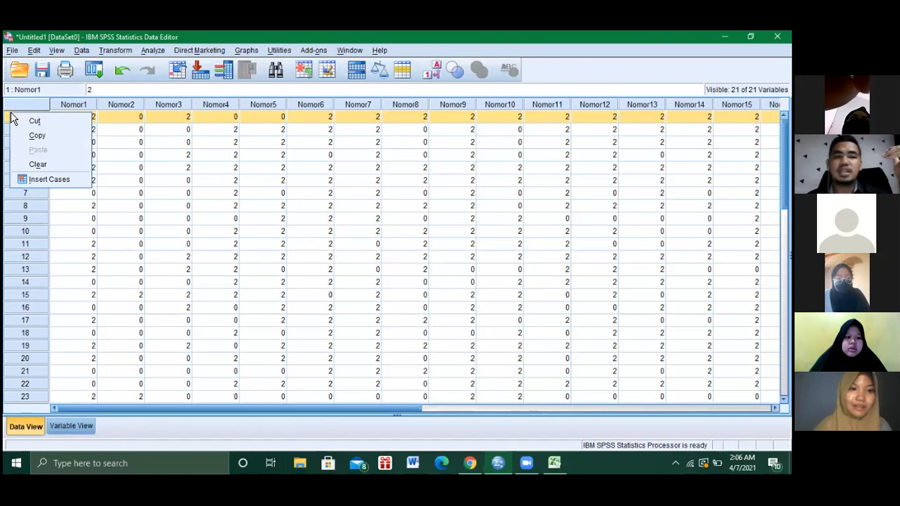
{"action": "left_click", "coordinate": [36, 220]}
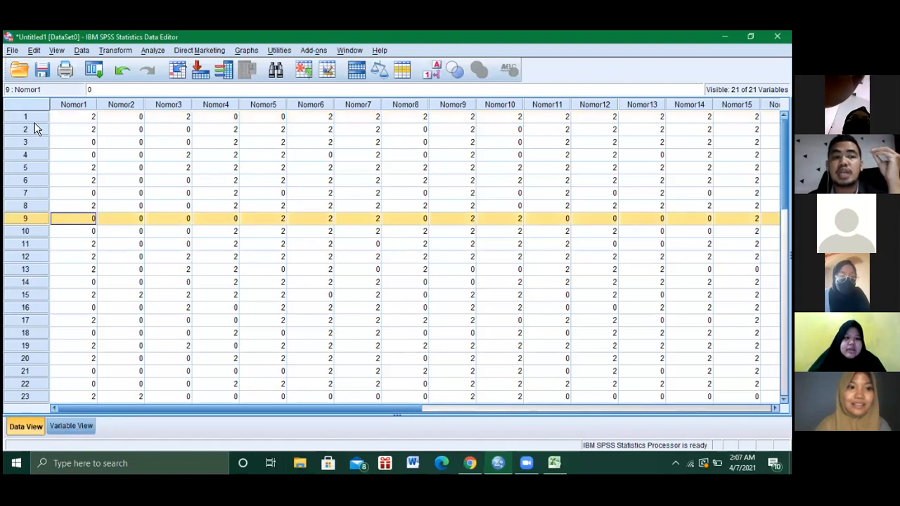
Paste the copied scores and totals into the data, starting at the Nomor1 cell of case 1, and check the SkorTotal column
{"action": "left_click", "coordinate": [90, 117]}
{"action": "right_click", "coordinate": [88, 122]}
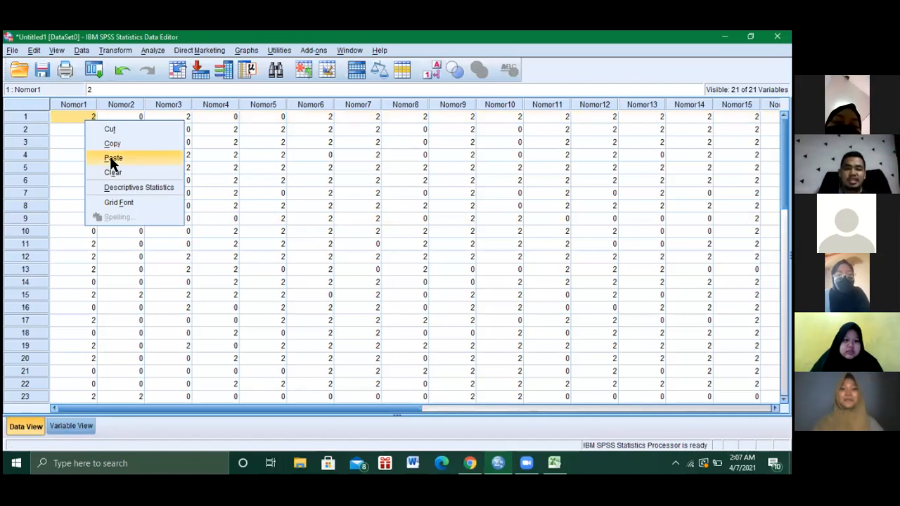
{"action": "left_click", "coordinate": [111, 158]}
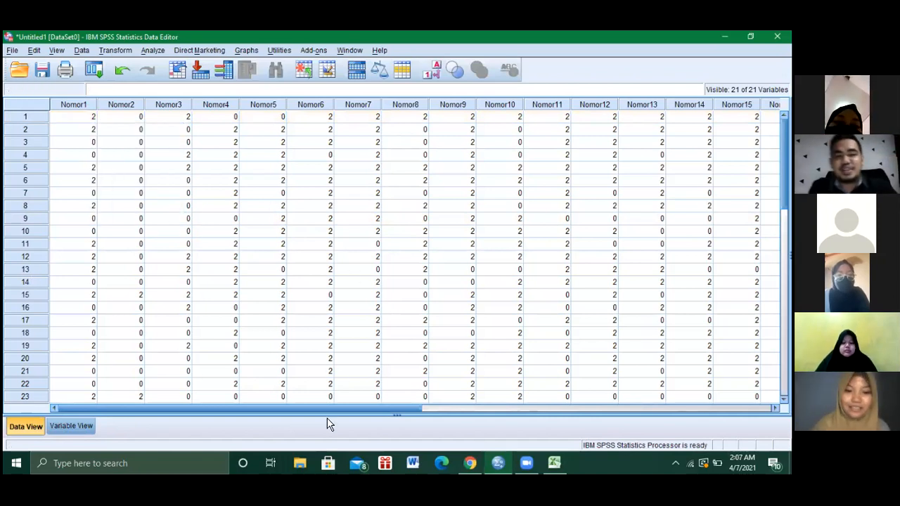
{"action": "scroll", "coordinate": [541, 395], "scroll_direction": "right", "scroll_amount": 5}
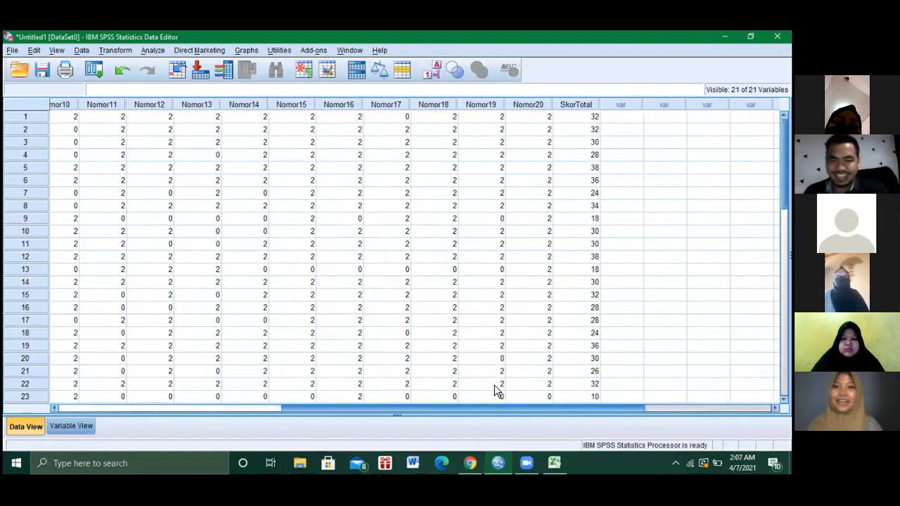
{"action": "scroll", "coordinate": [497, 391], "scroll_direction": "left", "scroll_amount": 5}
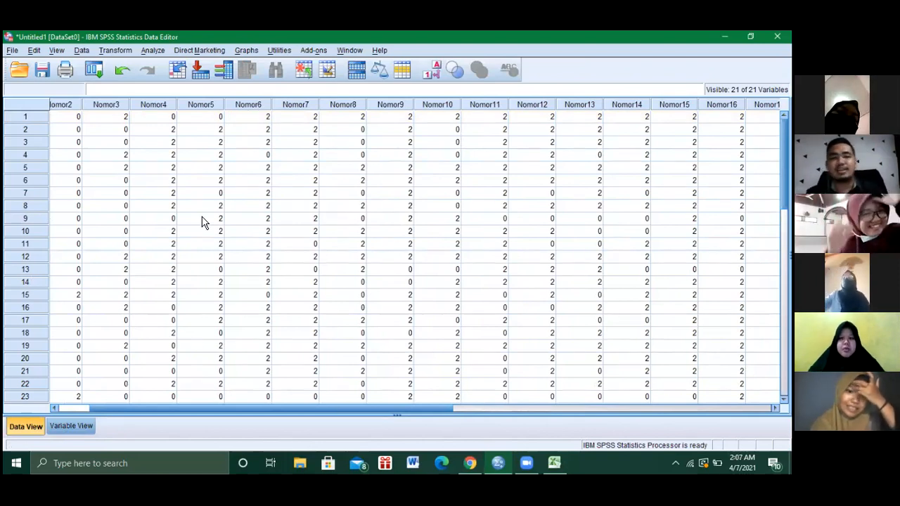
Run a two-tailed Pearson bivariate correlation on all variables, Nomor1 to Nomor20 and SkorTotal, with significant correlations flagged
{"action": "left_click", "coordinate": [149, 54]}
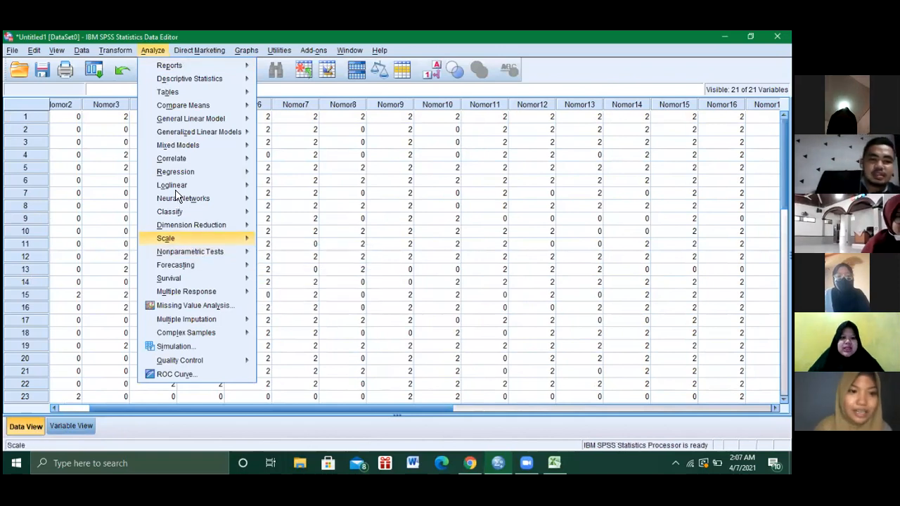
{"action": "mouse_move", "coordinate": [175, 175]}
{"action": "mouse_move", "coordinate": [177, 159]}
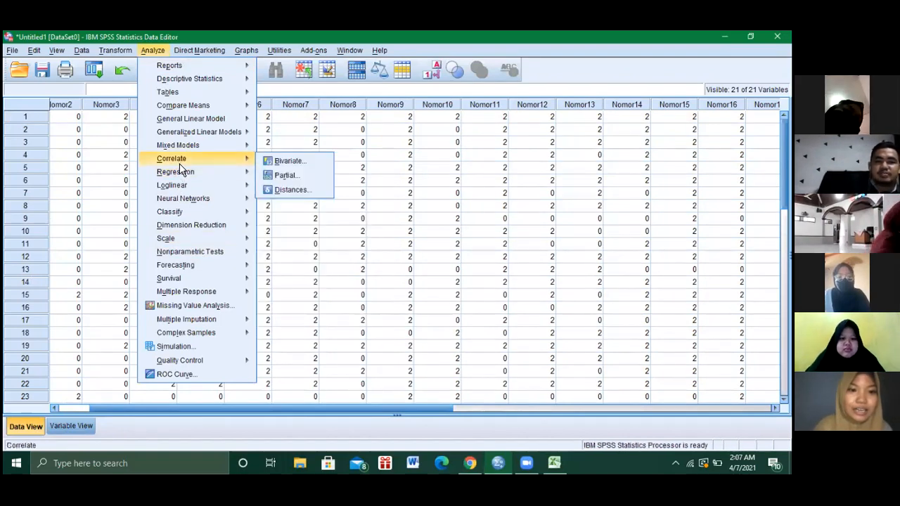
{"action": "left_click", "coordinate": [293, 163]}
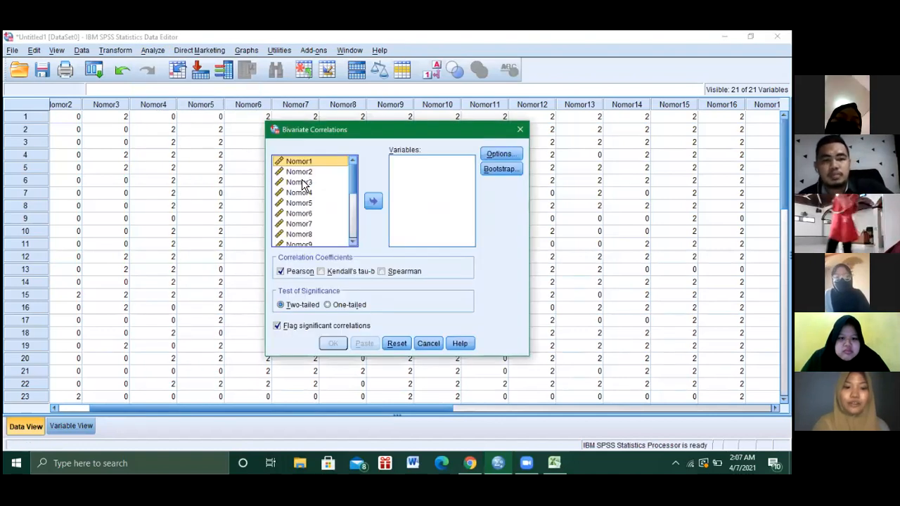
{"action": "key", "text": "ctrl+a"}
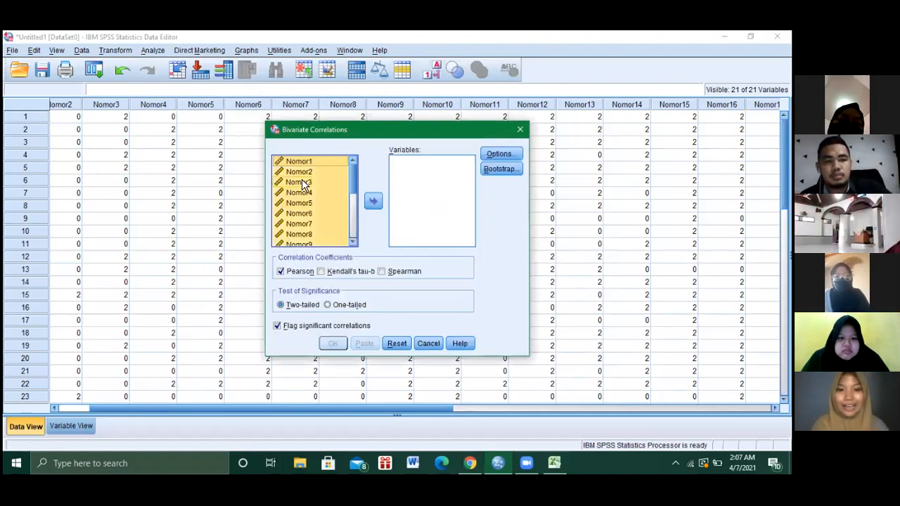
{"action": "left_click", "coordinate": [373, 202]}
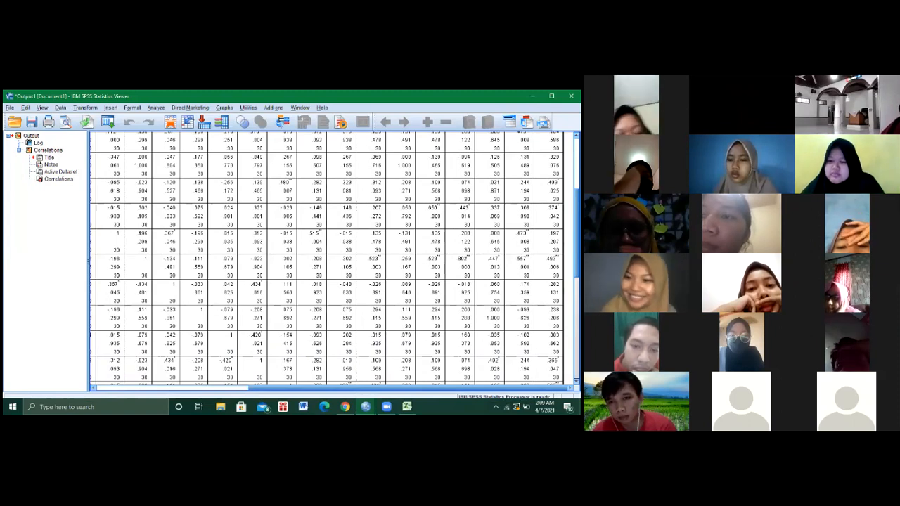
Examine each item's correlation with SkorTotal and its significance down to the end of the Correlations table
{"action": "scroll", "coordinate": [327, 260], "scroll_direction": "down", "scroll_amount": 1}
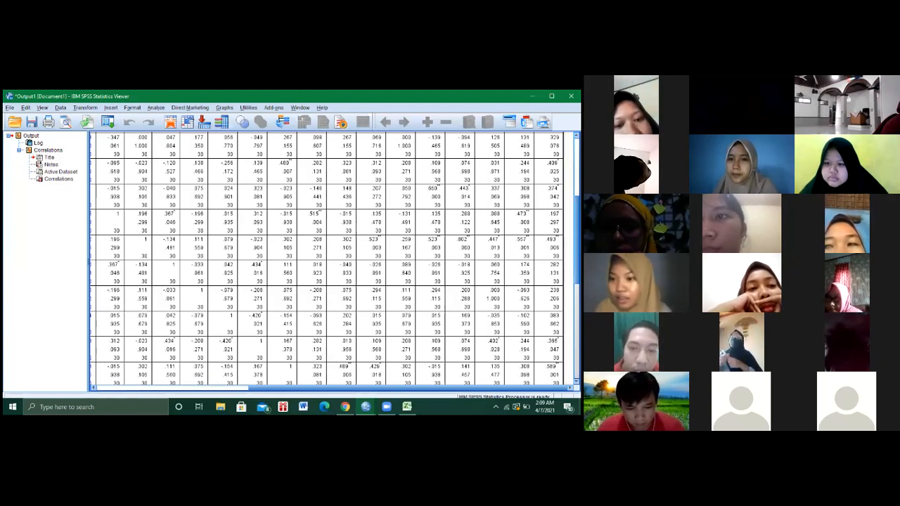
{"action": "scroll", "coordinate": [326, 258], "scroll_direction": "down", "scroll_amount": 1}
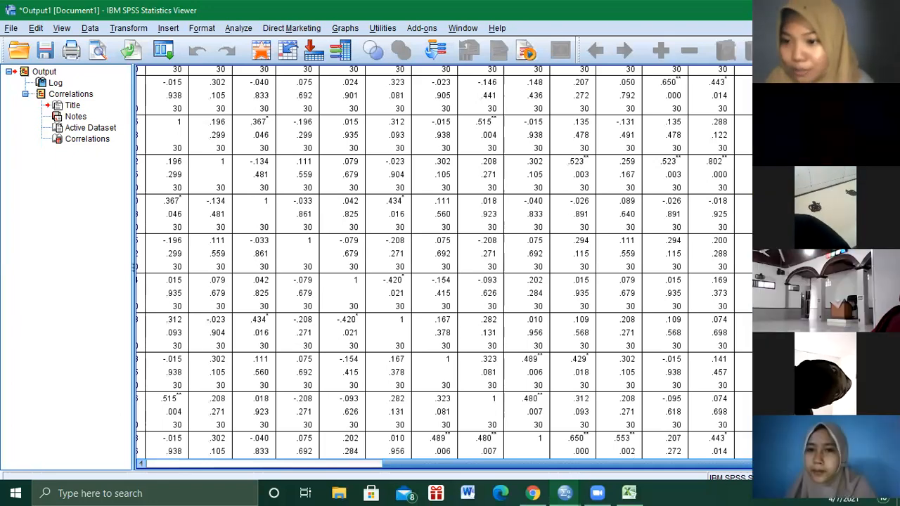
{"action": "scroll", "coordinate": [443, 263], "scroll_direction": "down", "scroll_amount": 2}
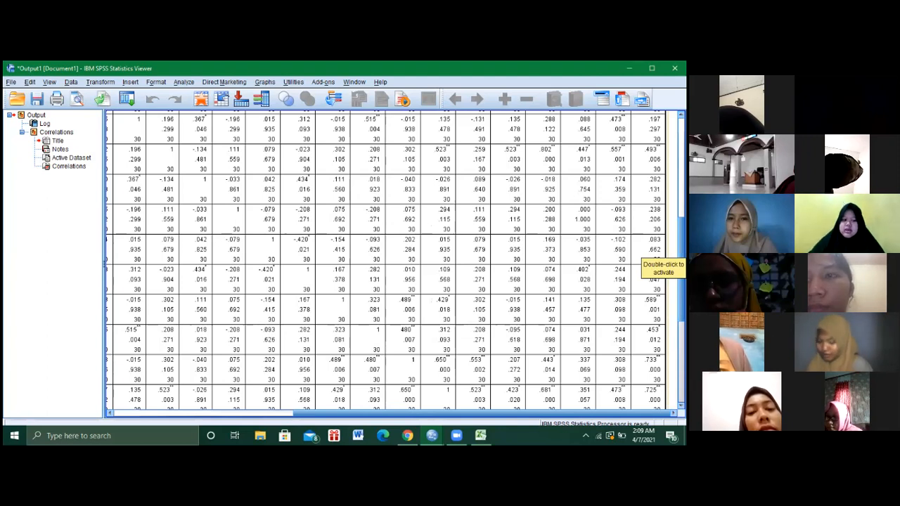
{"action": "scroll", "coordinate": [385, 260], "scroll_direction": "down", "scroll_amount": 2}
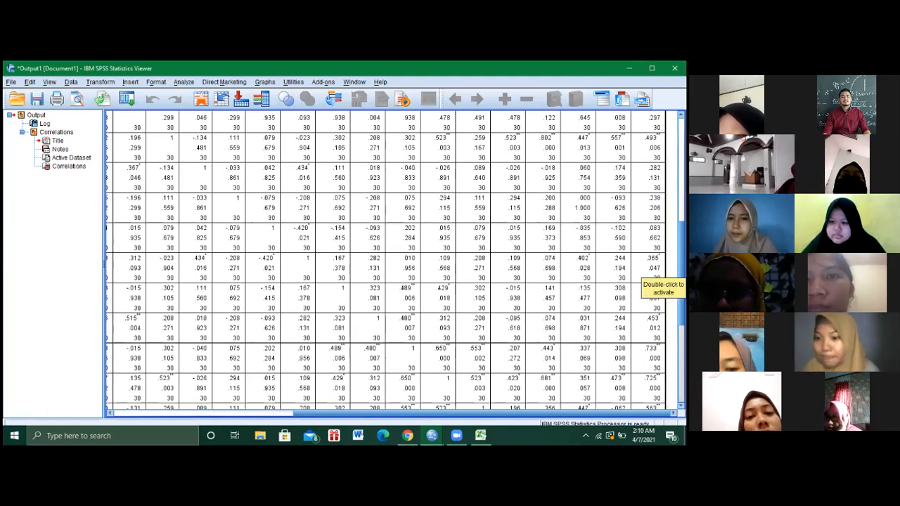
{"action": "scroll", "coordinate": [650, 280], "scroll_direction": "down", "scroll_amount": 1}
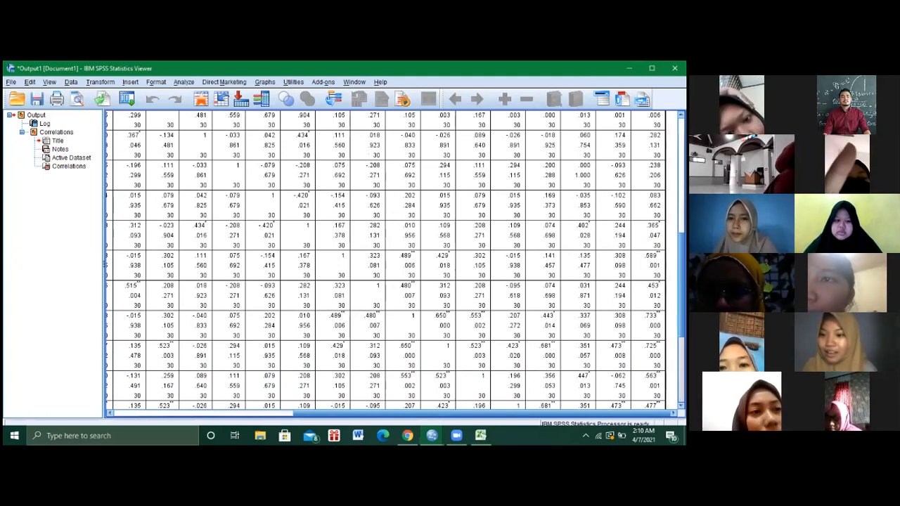
{"action": "scroll", "coordinate": [393, 260], "scroll_direction": "down", "scroll_amount": 1}
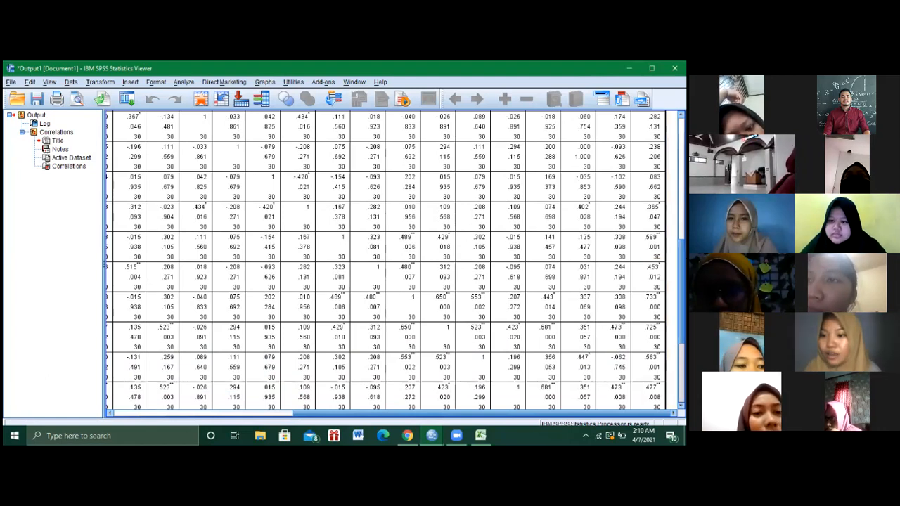
{"action": "scroll", "coordinate": [393, 260], "scroll_direction": "down", "scroll_amount": 3}
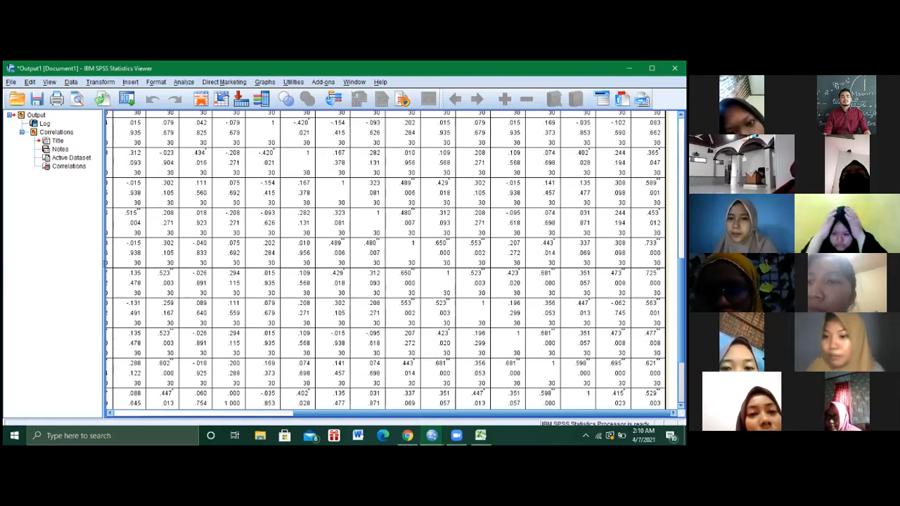
{"action": "scroll", "coordinate": [393, 260], "scroll_direction": "down", "scroll_amount": 1}
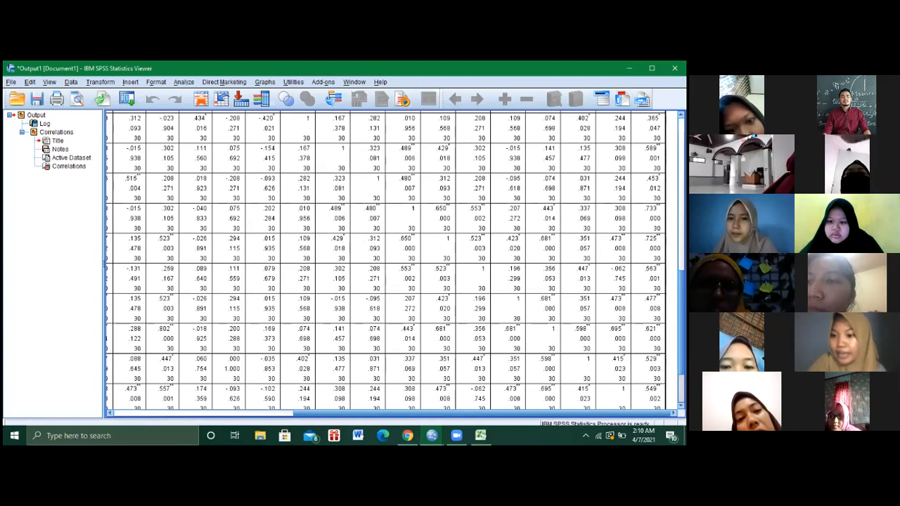
{"action": "scroll", "coordinate": [393, 260], "scroll_direction": "down", "scroll_amount": 1}
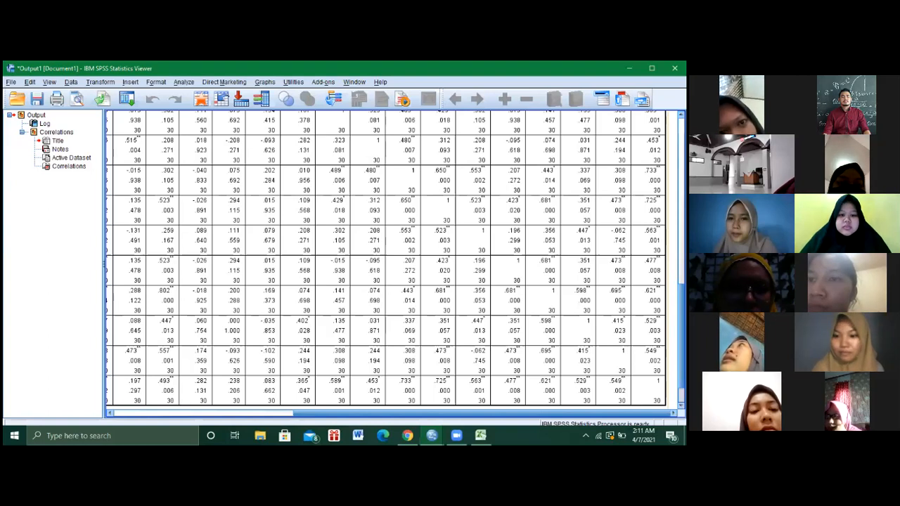
{"action": "scroll", "coordinate": [387, 260], "scroll_direction": "down", "scroll_amount": 1}
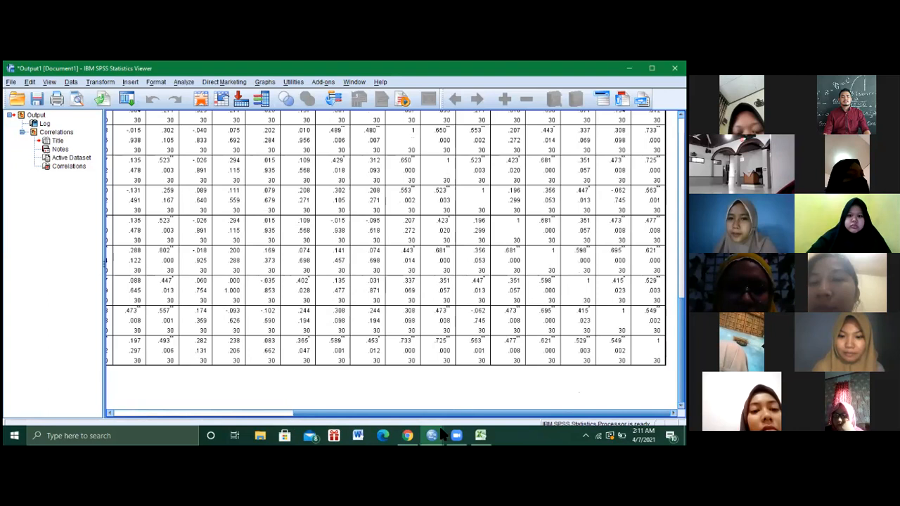
Return to the data set and select the whole Nomor1 column, bringing up its editing commands
{"action": "mouse_move", "coordinate": [431, 435]}
{"action": "left_click", "coordinate": [389, 404]}
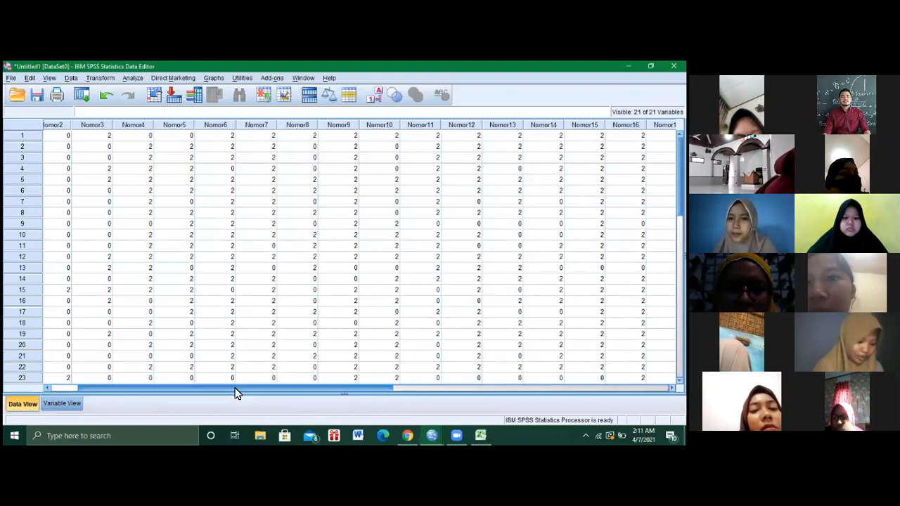
{"action": "left_click_drag", "start_coordinate": [236, 392], "coordinate": [83, 388]}
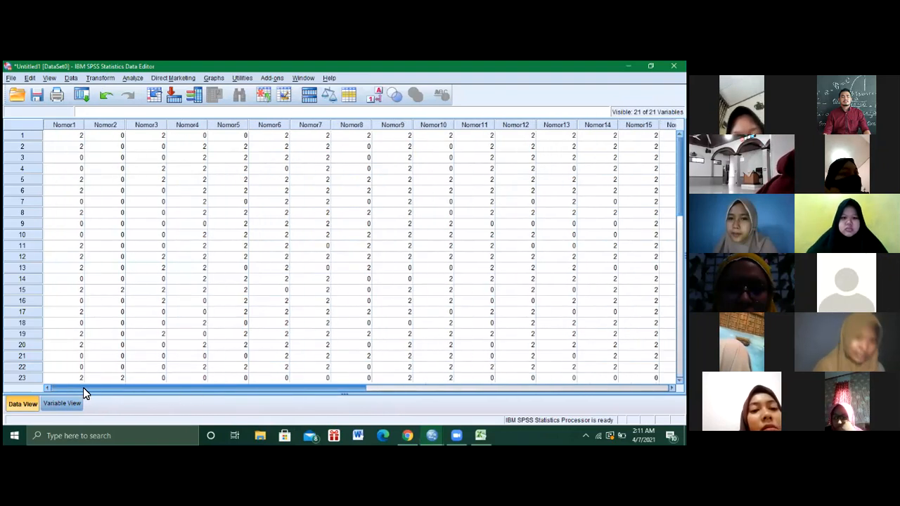
{"action": "left_click", "coordinate": [61, 125]}
{"action": "right_click", "coordinate": [60, 127]}
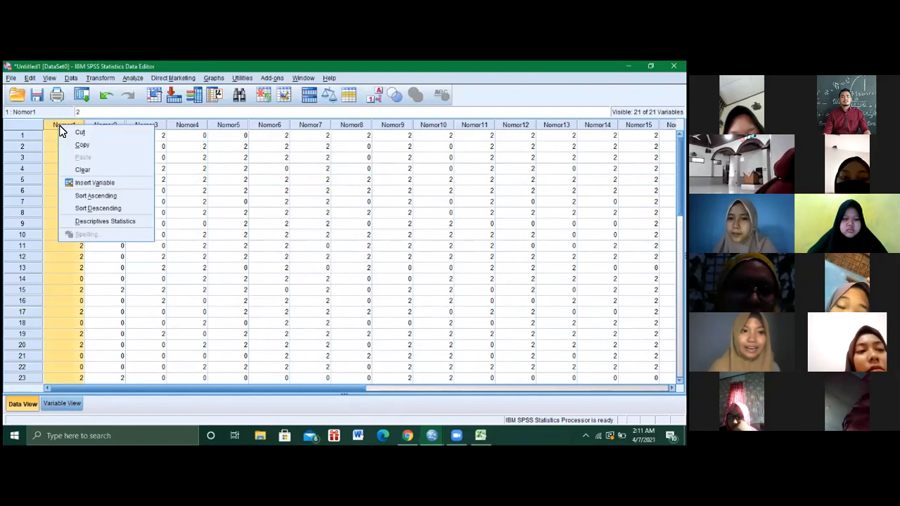
Delete the variables Nomor1, Nomor2 and Nomor3 from the data set
{"action": "left_click", "coordinate": [89, 171]}
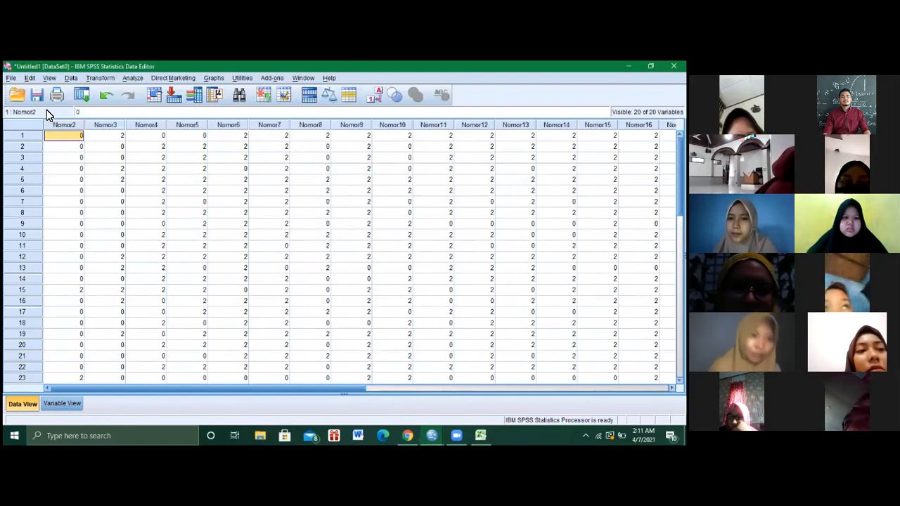
{"action": "left_click", "coordinate": [61, 127]}
{"action": "right_click", "coordinate": [61, 128]}
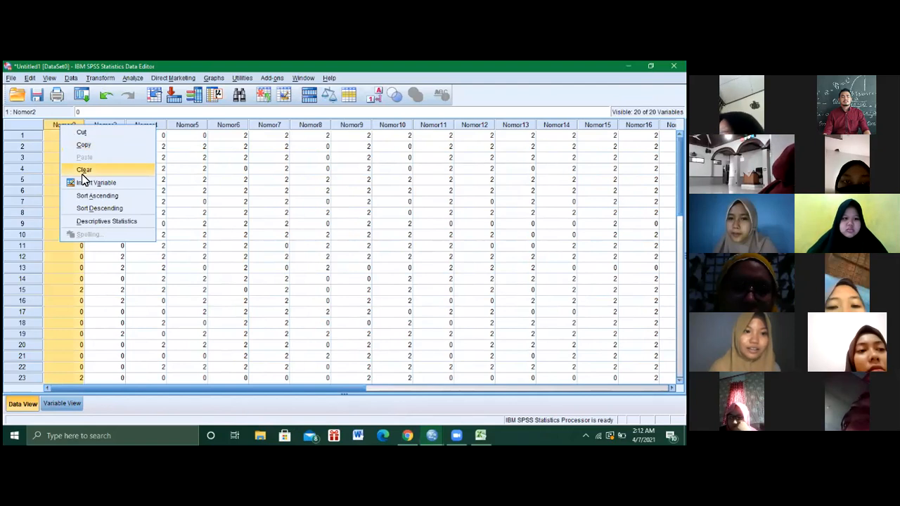
{"action": "left_click", "coordinate": [83, 171]}
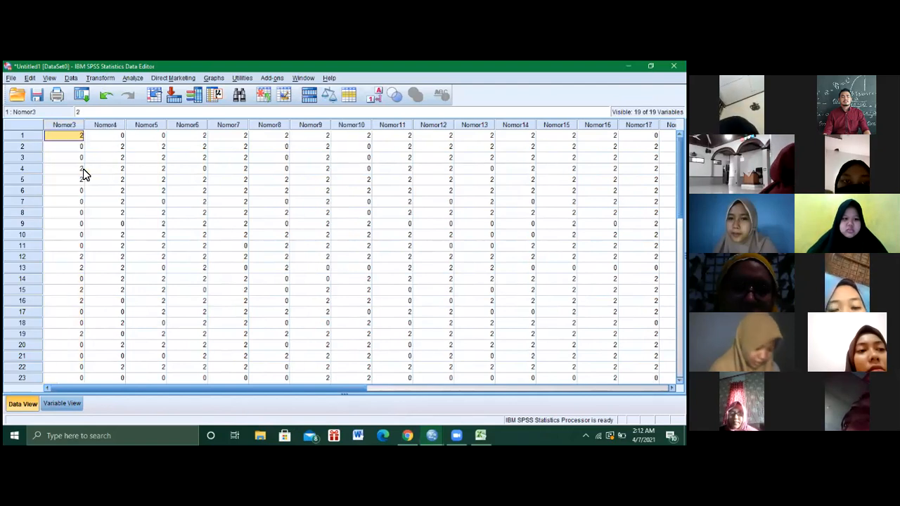
{"action": "left_click", "coordinate": [62, 125]}
{"action": "right_click", "coordinate": [62, 126]}
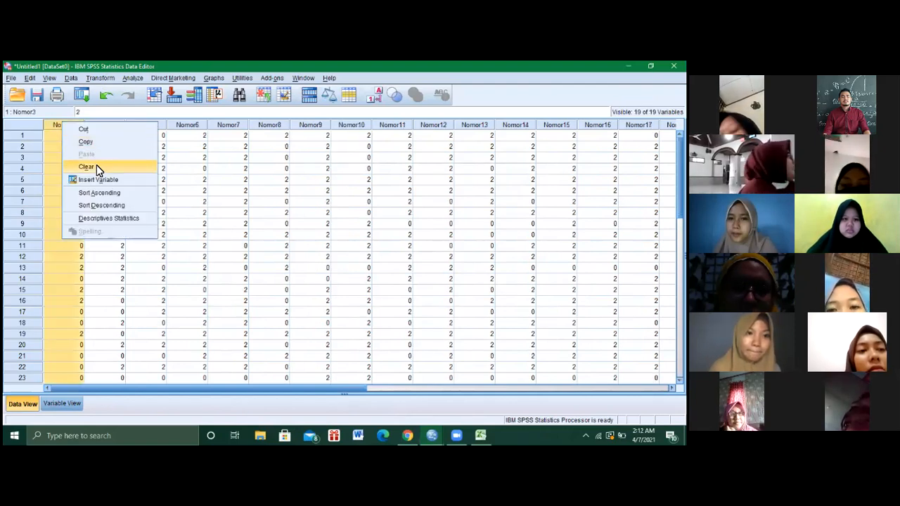
{"action": "left_click", "coordinate": [96, 169]}
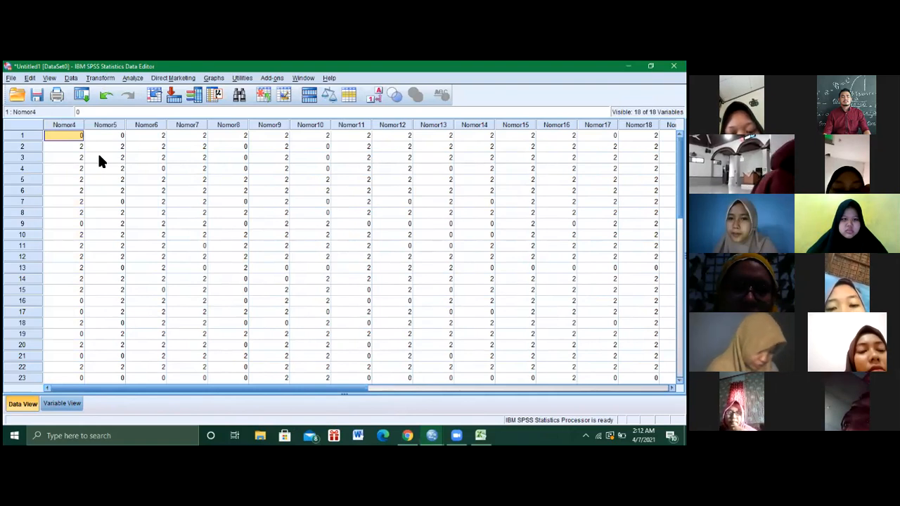
Delete the variables Nomor5, Nomor6 and Nomor8, keeping Nomor4 and Nomor7
{"action": "right_click", "coordinate": [112, 126]}
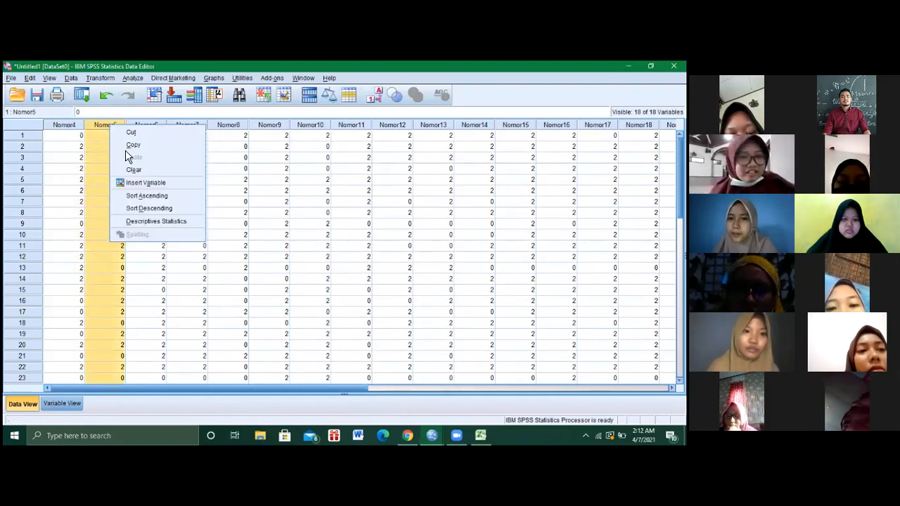
{"action": "left_click", "coordinate": [135, 170]}
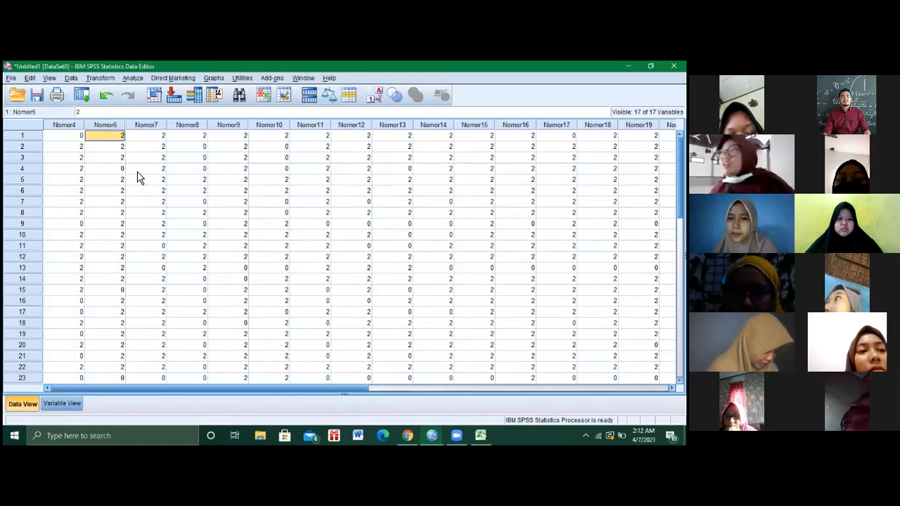
{"action": "right_click", "coordinate": [113, 126]}
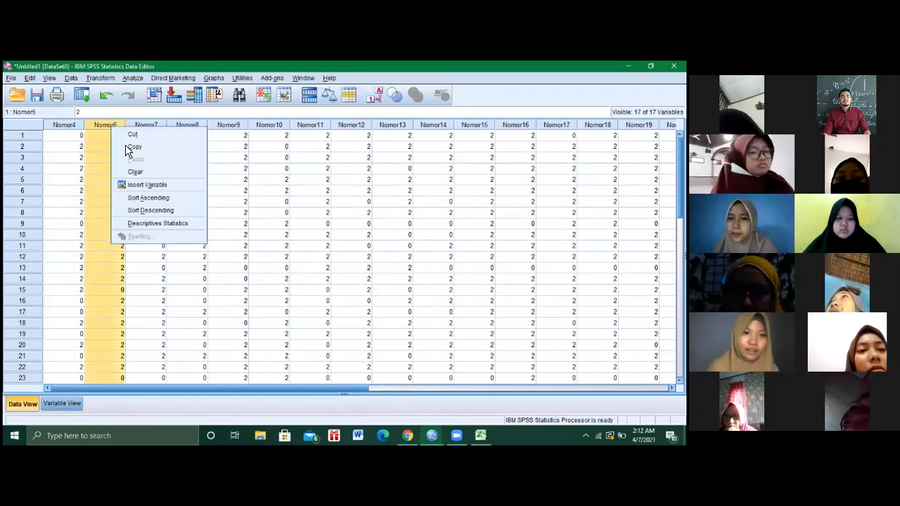
{"action": "left_click", "coordinate": [135, 172]}
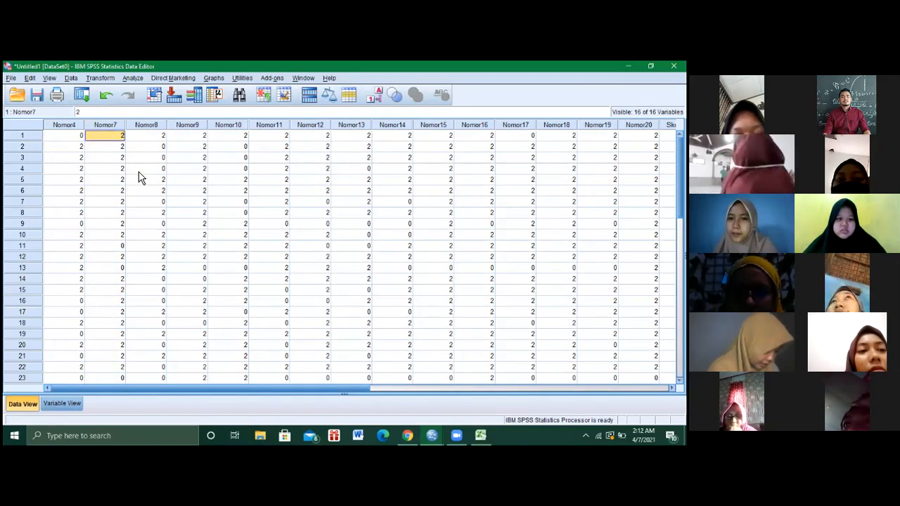
{"action": "right_click", "coordinate": [156, 127]}
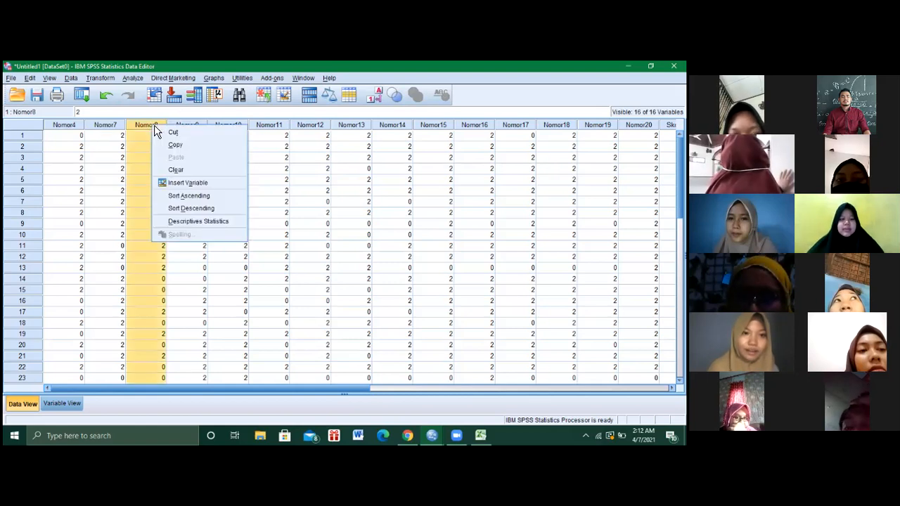
{"action": "left_click", "coordinate": [176, 171]}
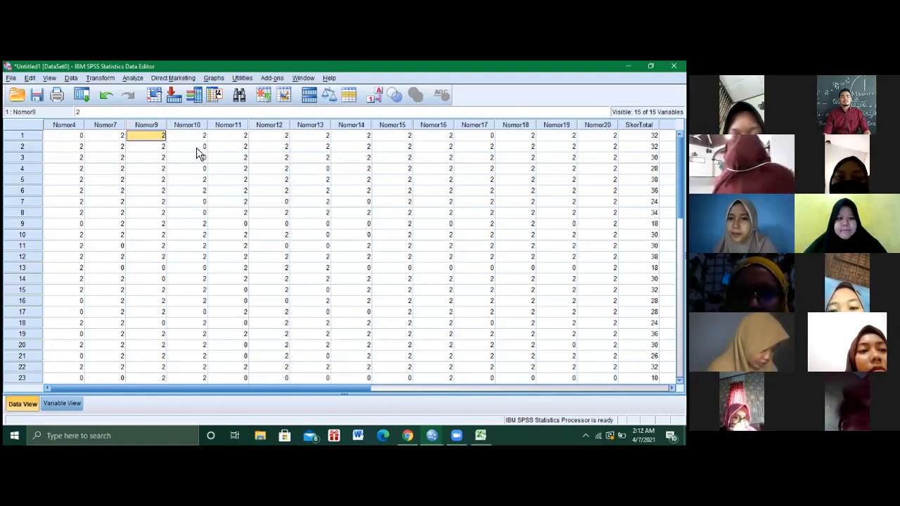
Delete the variables Nomor9, Nomor10 and Nomor11 from the data set
{"action": "left_click", "coordinate": [149, 128]}
{"action": "right_click", "coordinate": [151, 130]}
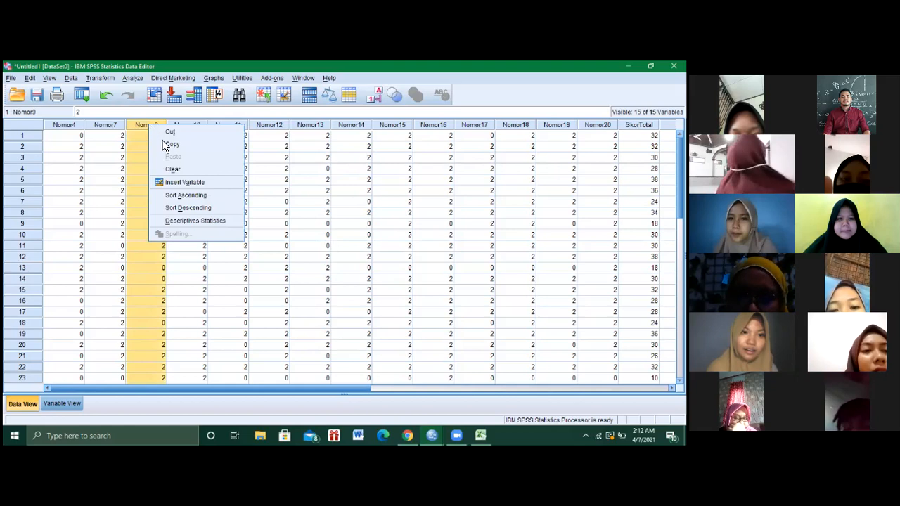
{"action": "left_click", "coordinate": [176, 172]}
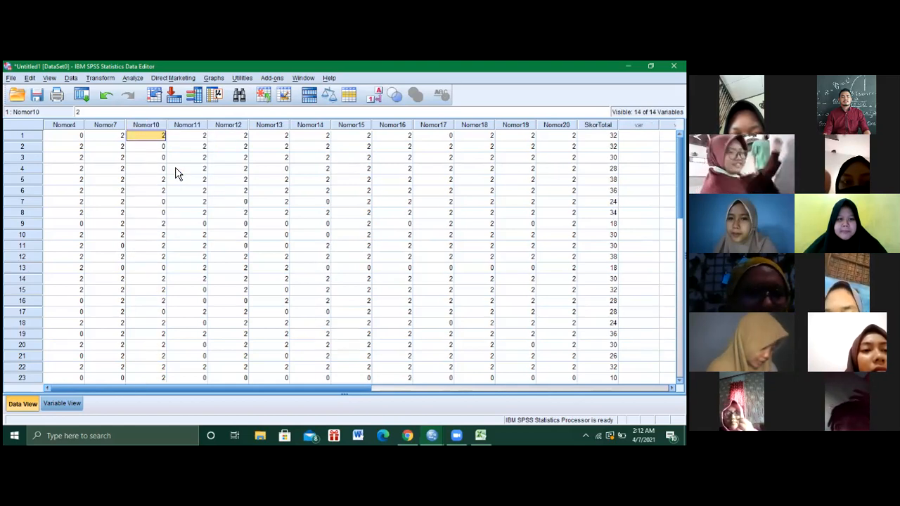
{"action": "left_click", "coordinate": [156, 128]}
{"action": "right_click", "coordinate": [156, 129]}
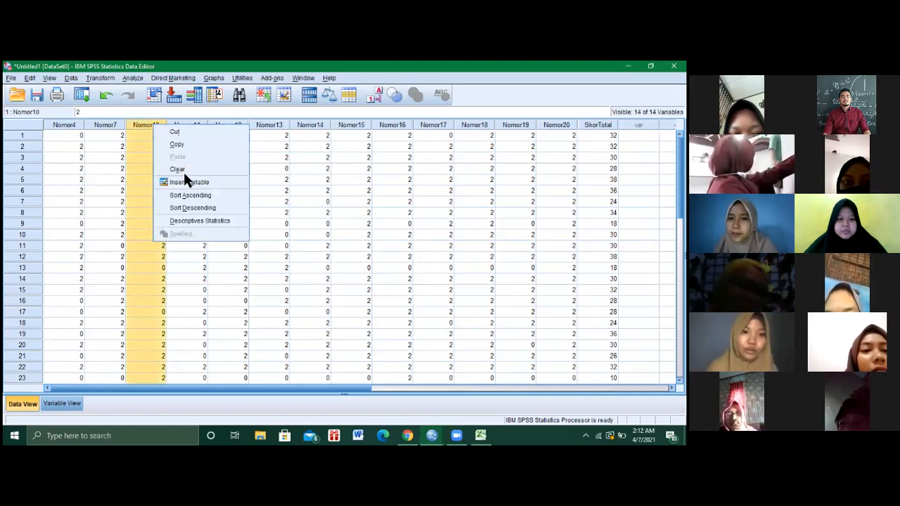
{"action": "left_click", "coordinate": [180, 173]}
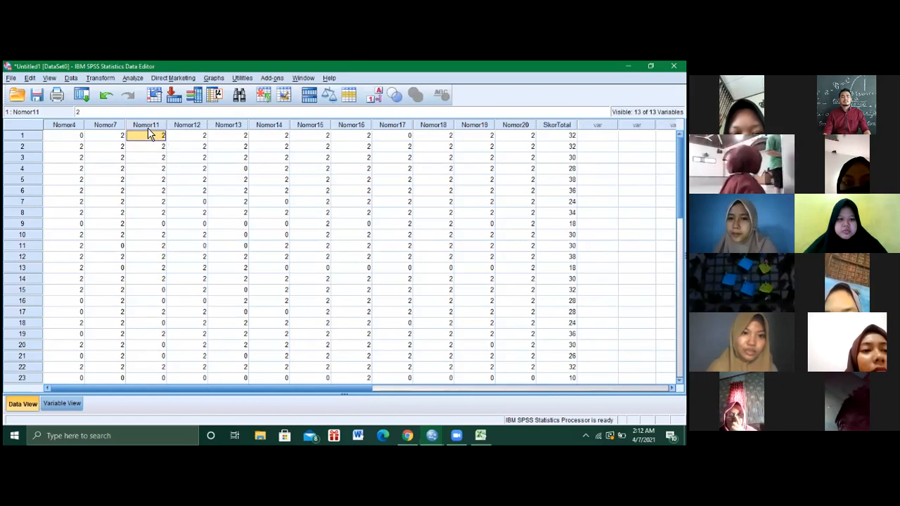
{"action": "right_click", "coordinate": [146, 125]}
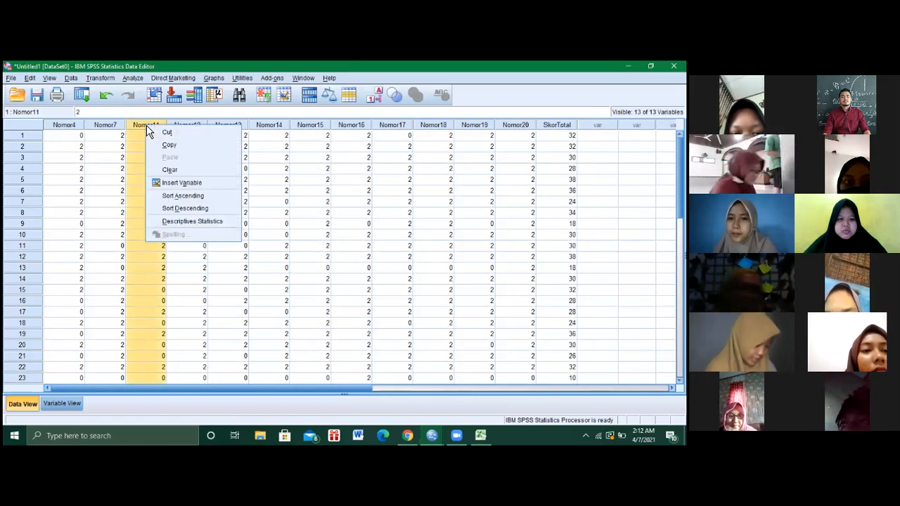
{"action": "left_click", "coordinate": [178, 171]}
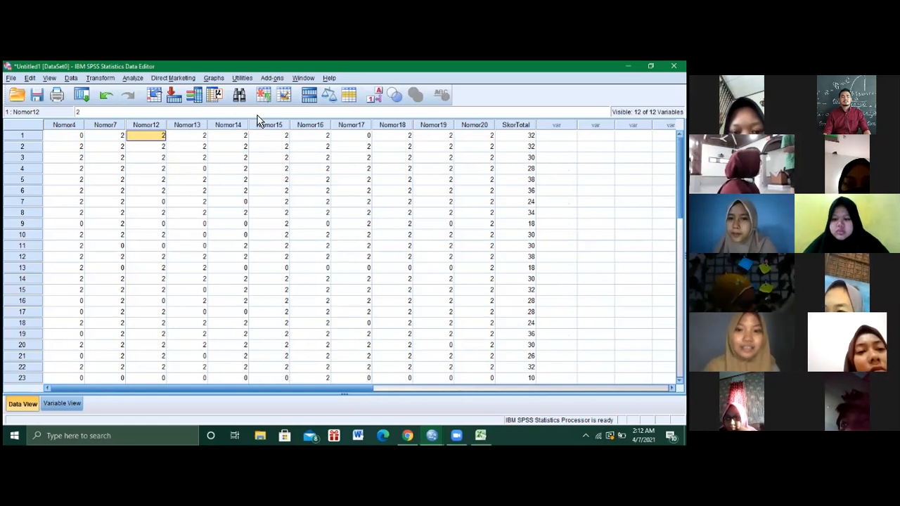
Start a Reliability Analysis and add all remaining variables, Nomor4 through SkorTotal, as its items
{"action": "scroll", "coordinate": [341, 253], "scroll_direction": "down", "scroll_amount": 8}
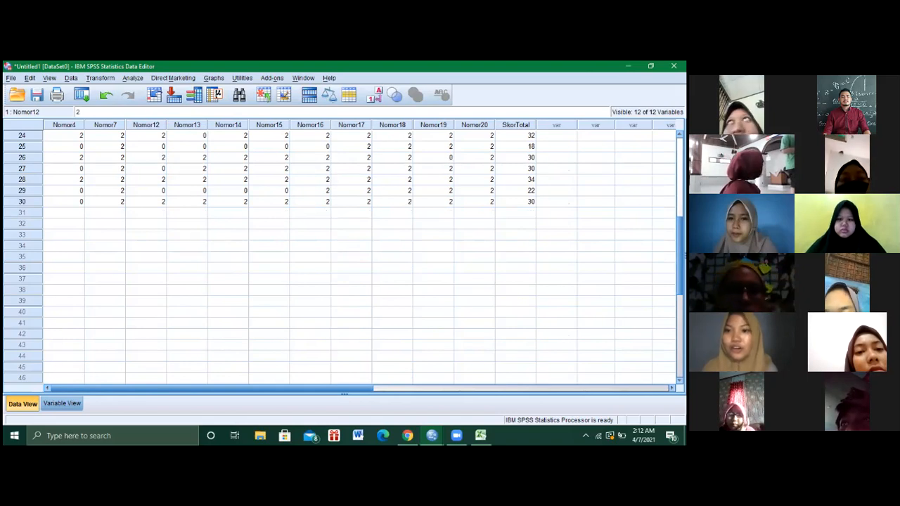
{"action": "scroll", "coordinate": [341, 253], "scroll_direction": "up", "scroll_amount": 8}
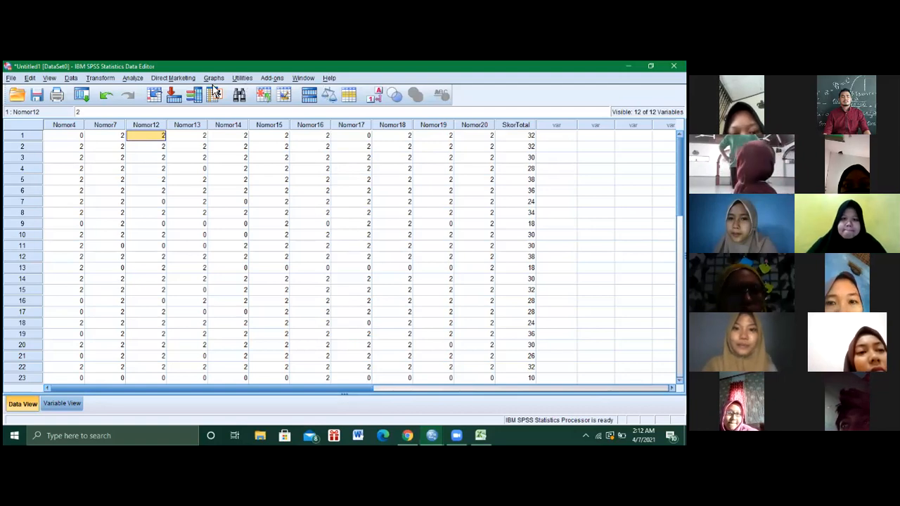
{"action": "left_click", "coordinate": [132, 78]}
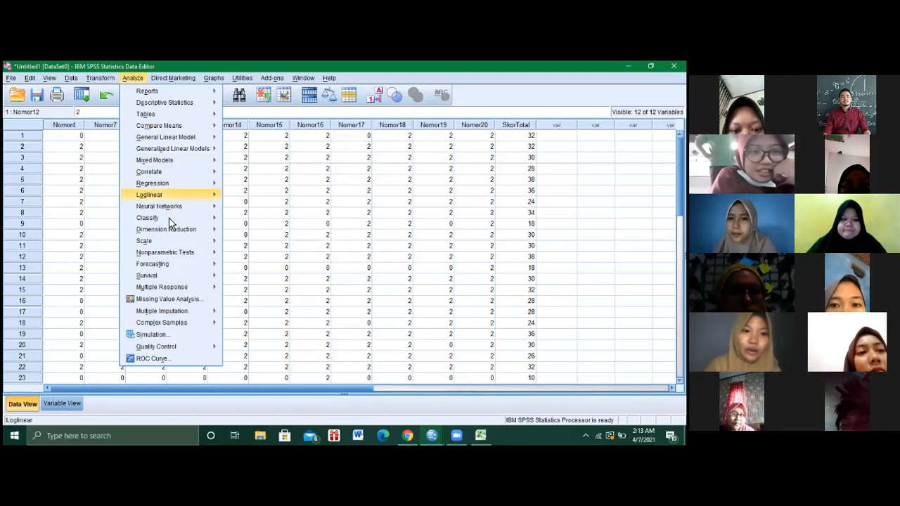
{"action": "mouse_move", "coordinate": [166, 239]}
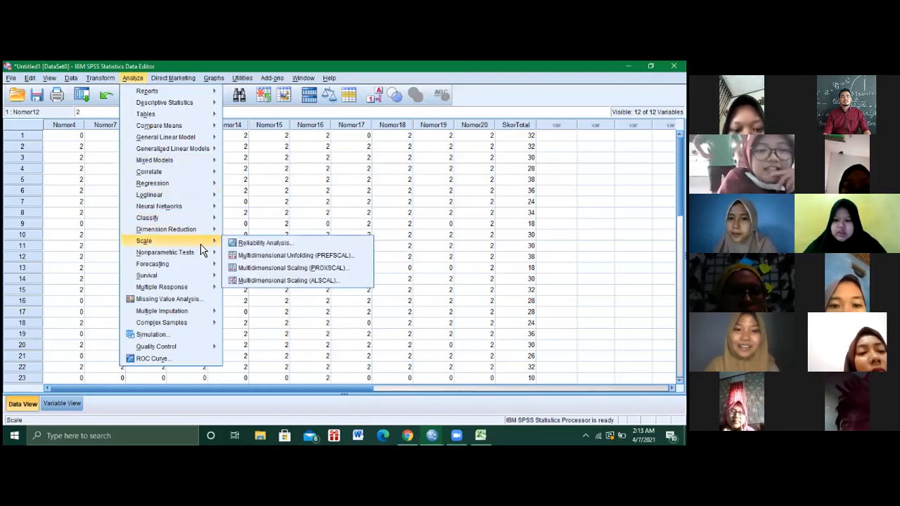
{"action": "left_click", "coordinate": [257, 246]}
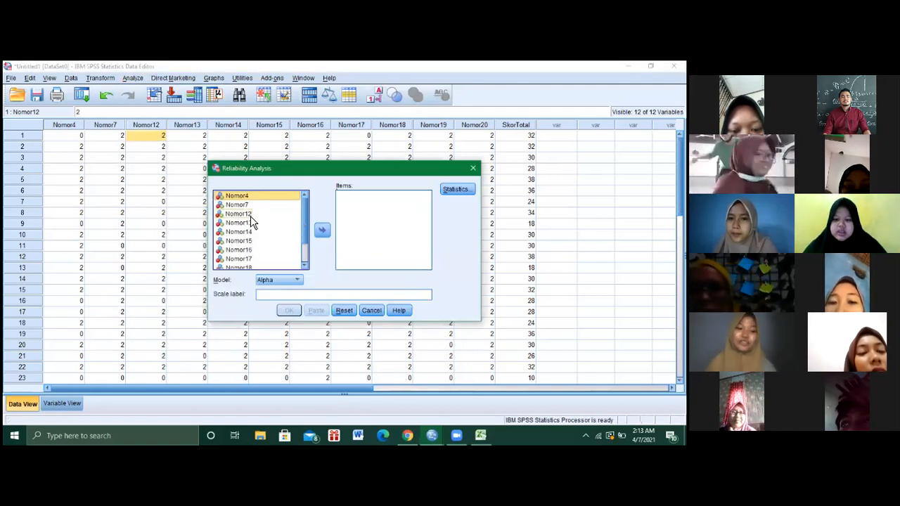
{"action": "key", "text": "ctrl+a"}
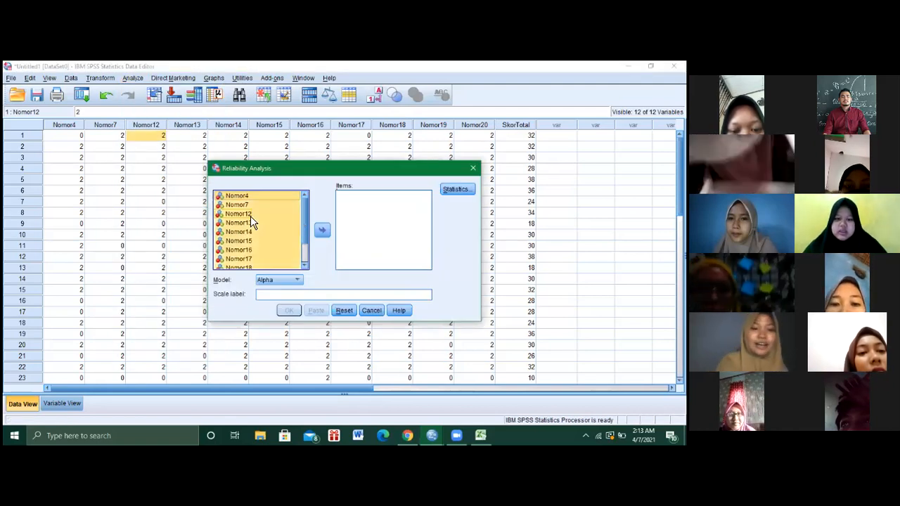
{"action": "left_click", "coordinate": [323, 233]}
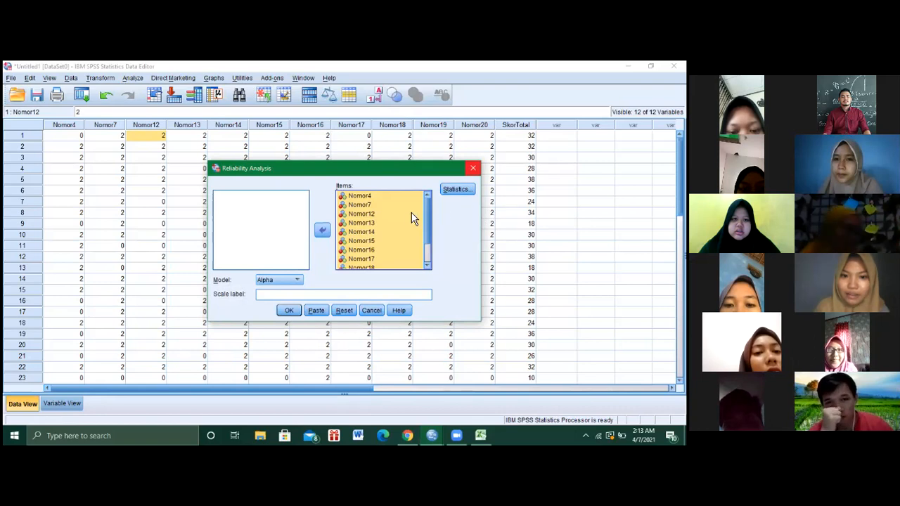
{"action": "left_click", "coordinate": [323, 231]}
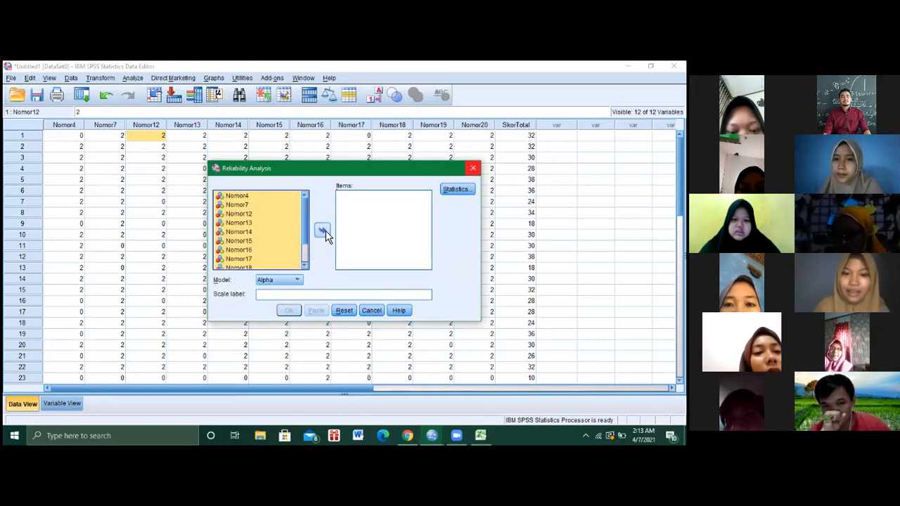
{"action": "left_click", "coordinate": [323, 231]}
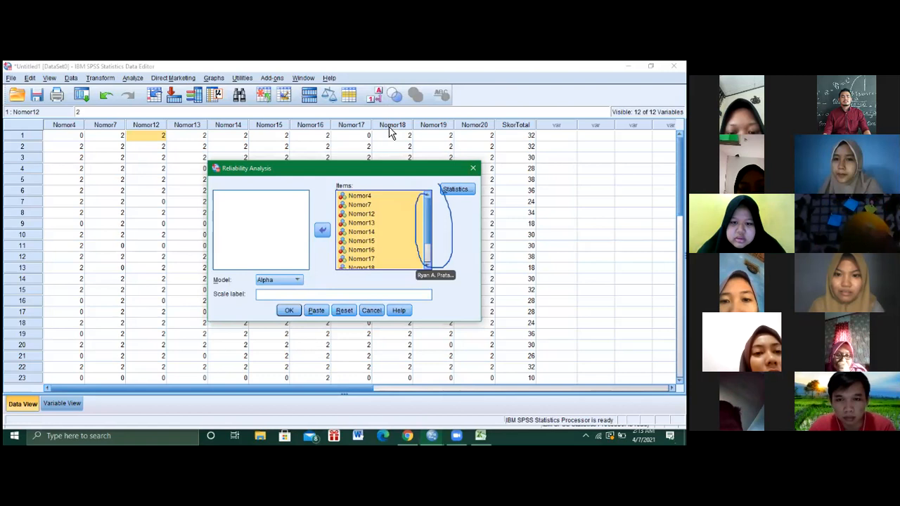
Remove SkorTotal from the reliability items and run the analysis with the Alpha model
{"action": "scroll", "coordinate": [429, 265], "scroll_direction": "down", "scroll_amount": 2}
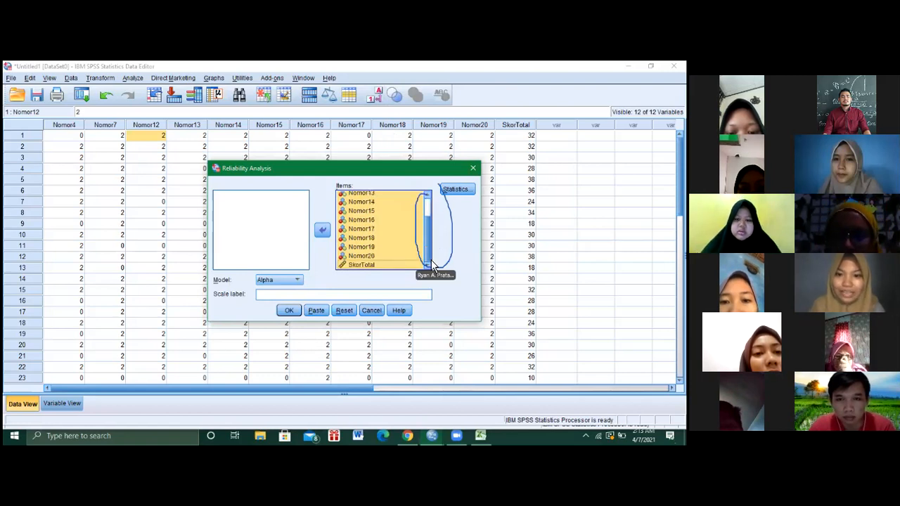
{"action": "left_click", "coordinate": [385, 266]}
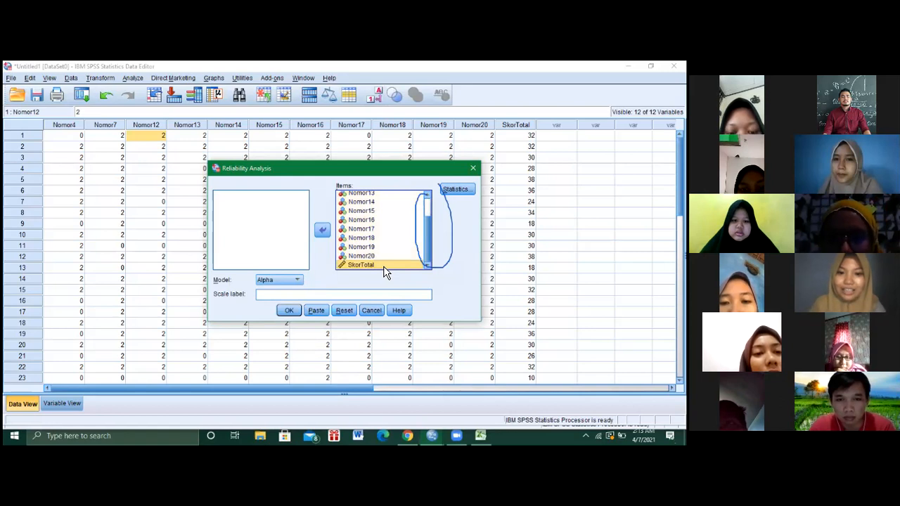
{"action": "left_click", "coordinate": [321, 232]}
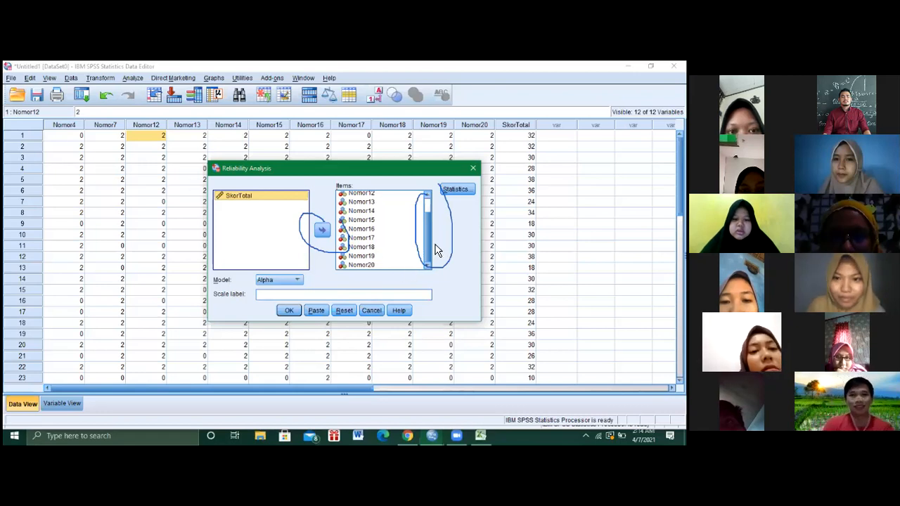
{"action": "scroll", "coordinate": [432, 242], "scroll_direction": "up", "scroll_amount": 1}
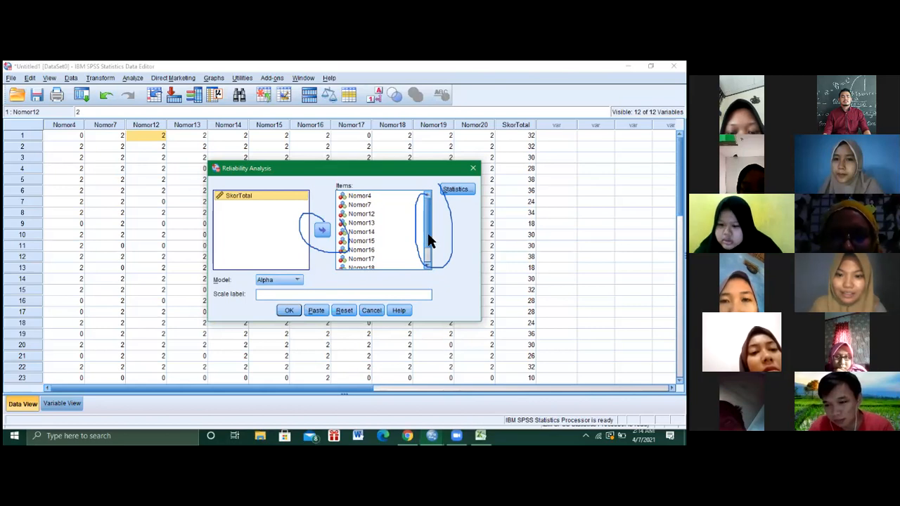
{"action": "scroll", "coordinate": [428, 253], "scroll_direction": "down", "scroll_amount": 1}
{"action": "scroll", "coordinate": [428, 253], "scroll_direction": "down", "scroll_amount": 1}
{"action": "left_click", "coordinate": [288, 312]}
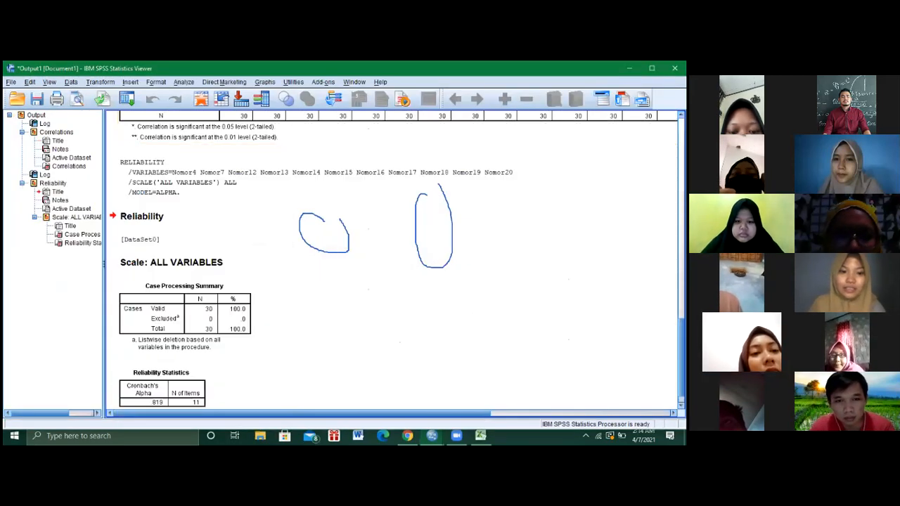
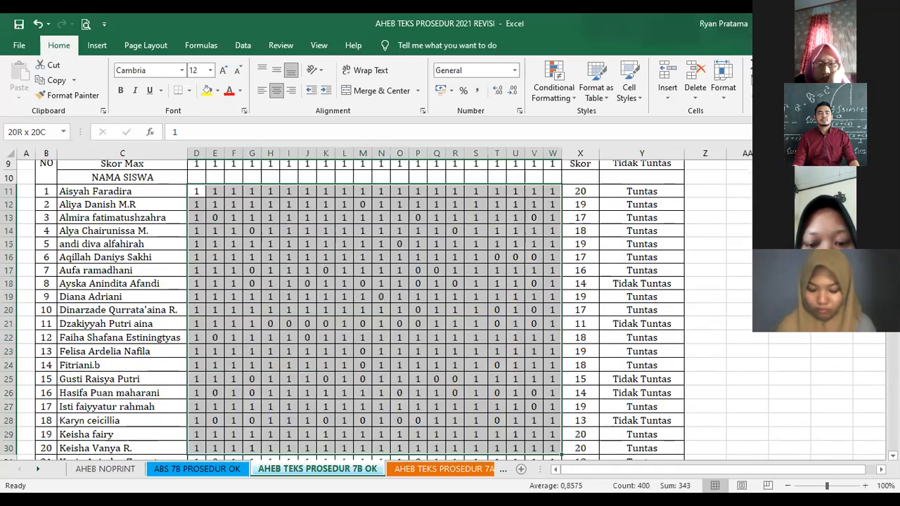
In the Excel sheet AHEB TEKS PROSEDUR 7B OK, copy the item and total scores of all 30 students (D11:X40)
{"action": "left_click_drag", "start_coordinate": [562, 420], "coordinate": [560, 429]}
{"action": "right_click", "coordinate": [563, 422]}
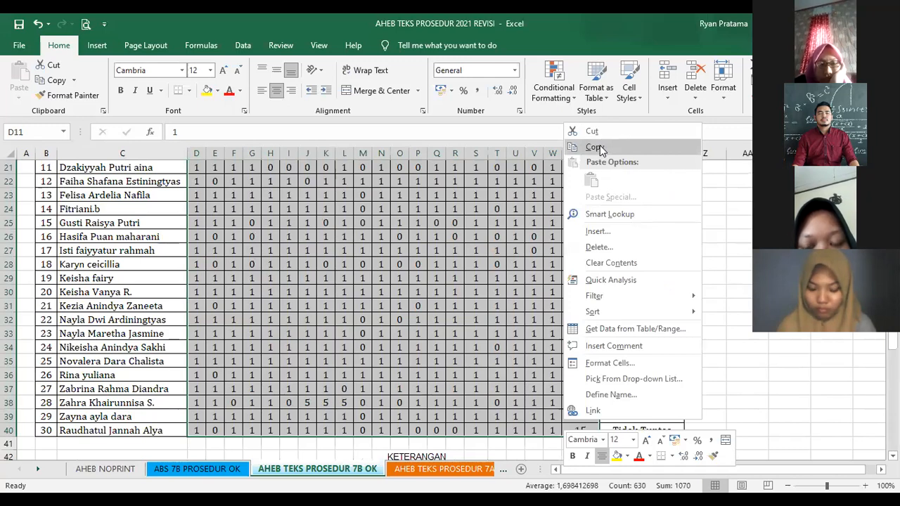
{"action": "left_click", "coordinate": [596, 148]}
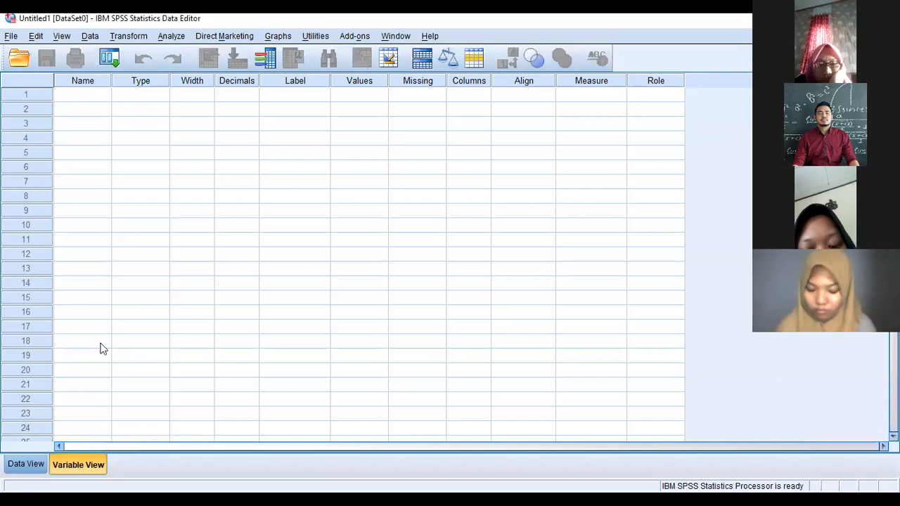
Define the first seven variables of the empty data set, naming them Item1 through Item7
{"action": "left_click", "coordinate": [83, 93]}
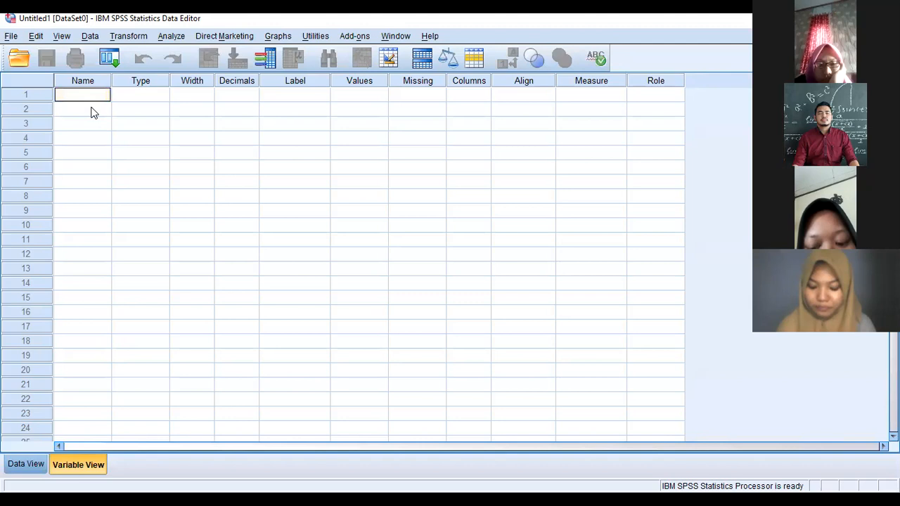
{"action": "type", "text": "Item1"}
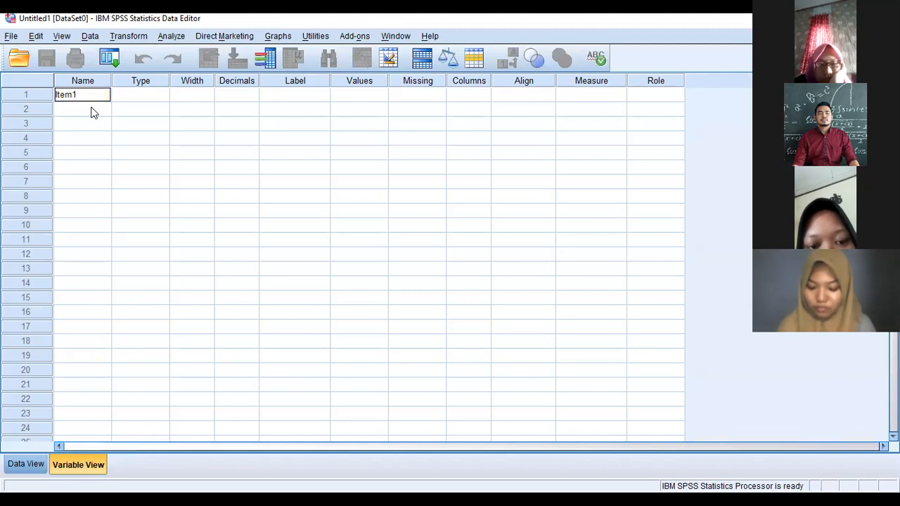
{"action": "key", "text": "Return"}
{"action": "type", "text": "Item"}
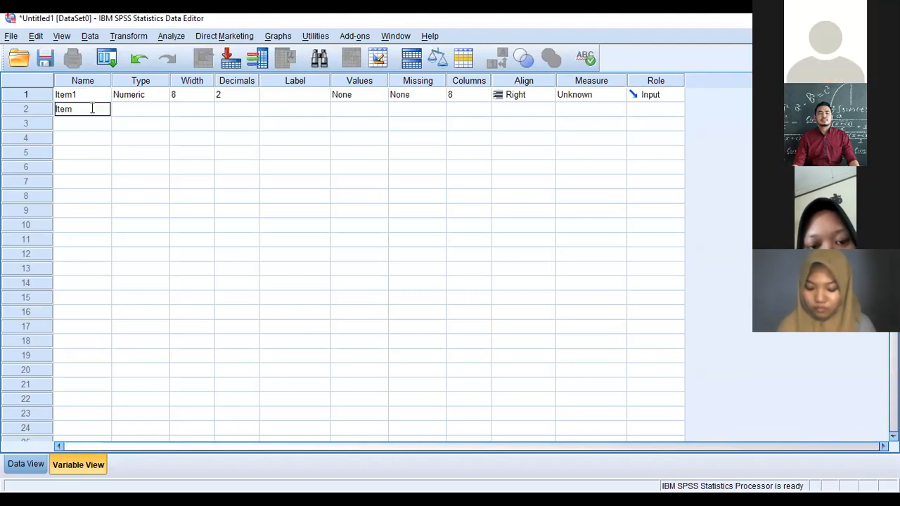
{"action": "type", "text": "2"}
{"action": "key", "text": "Return"}
{"action": "type", "text": "Item3"}
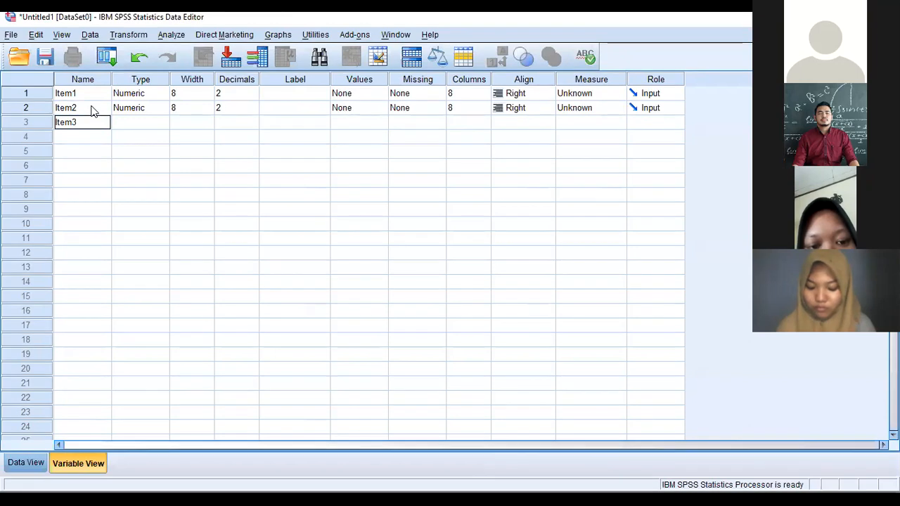
{"action": "key", "text": "Return"}
{"action": "type", "text": "Item4"}
{"action": "key", "text": "Return"}
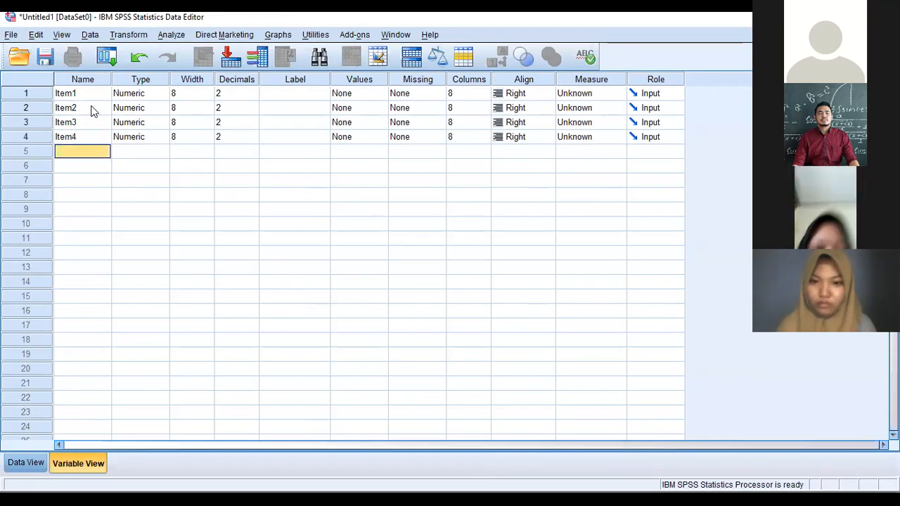
{"action": "type", "text": "Item5"}
{"action": "key", "text": "Return"}
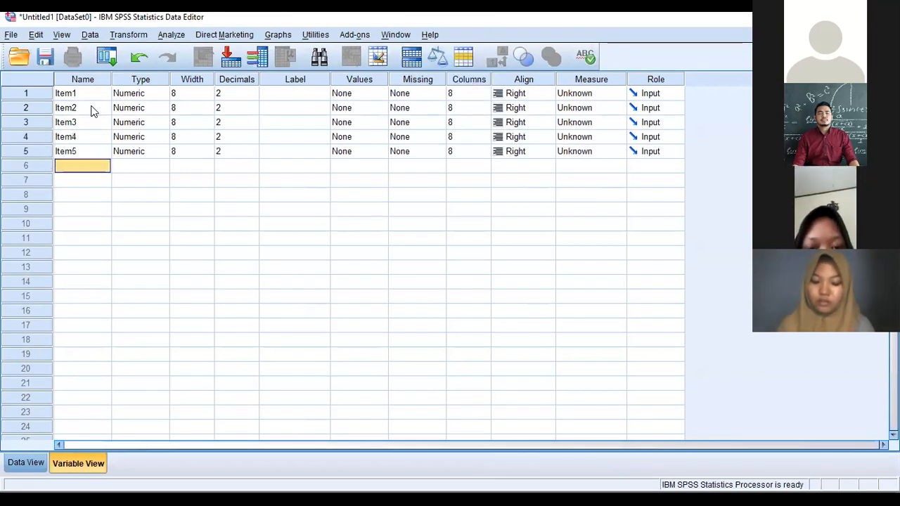
{"action": "type", "text": "Item6"}
{"action": "key", "text": "Return"}
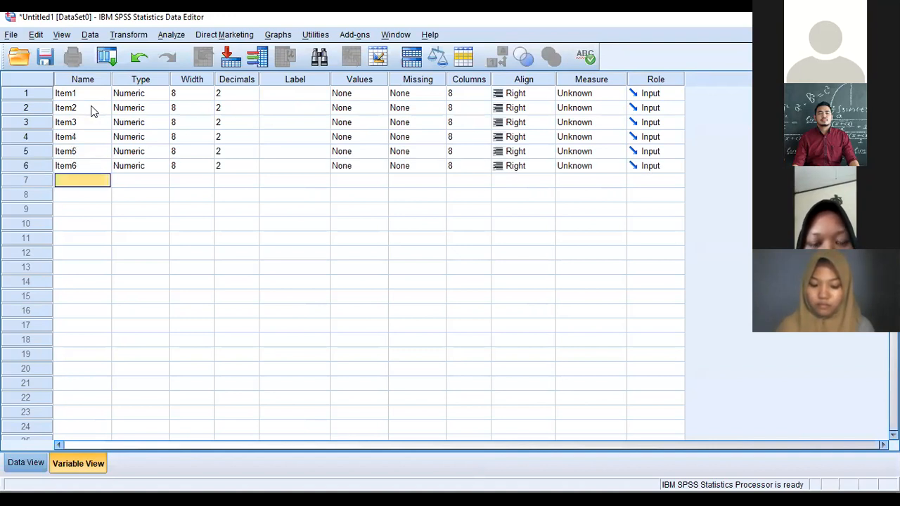
{"action": "key", "text": "Return"}
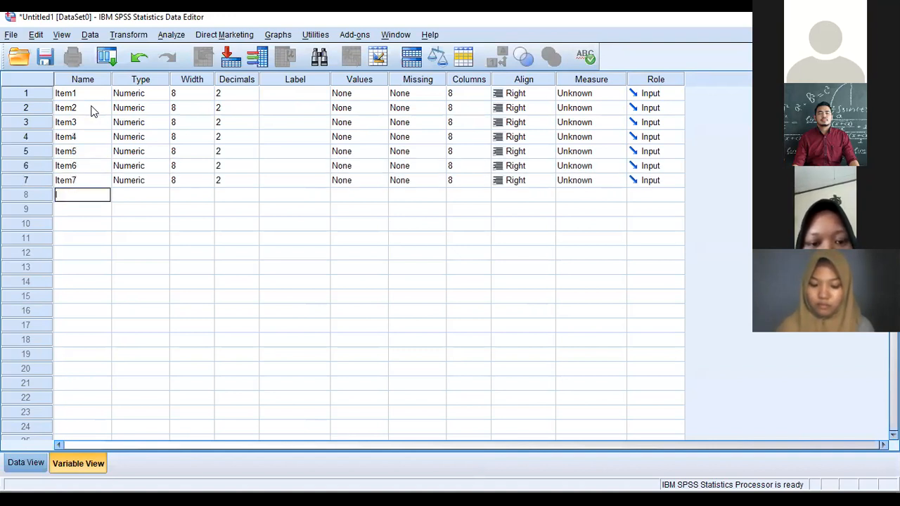
Dismiss the duplicate-name warning and add the variables Item8, Item9, Item10 and Item11 in rows 8 to 11
{"action": "key", "text": "Return"}
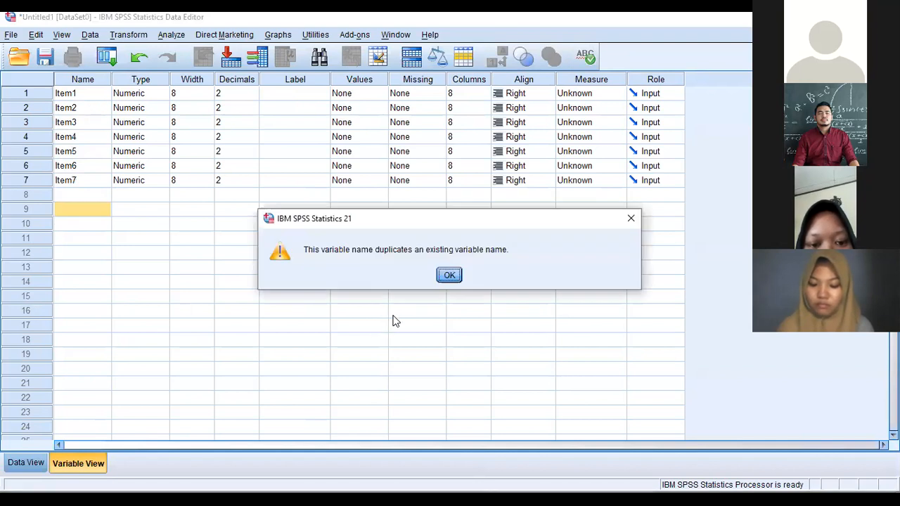
{"action": "left_click", "coordinate": [449, 275]}
{"action": "left_click", "coordinate": [89, 194]}
{"action": "left_click", "coordinate": [89, 193]}
{"action": "type", "text": "Item8"}
{"action": "key", "text": "Return"}
{"action": "type", "text": "Item"}
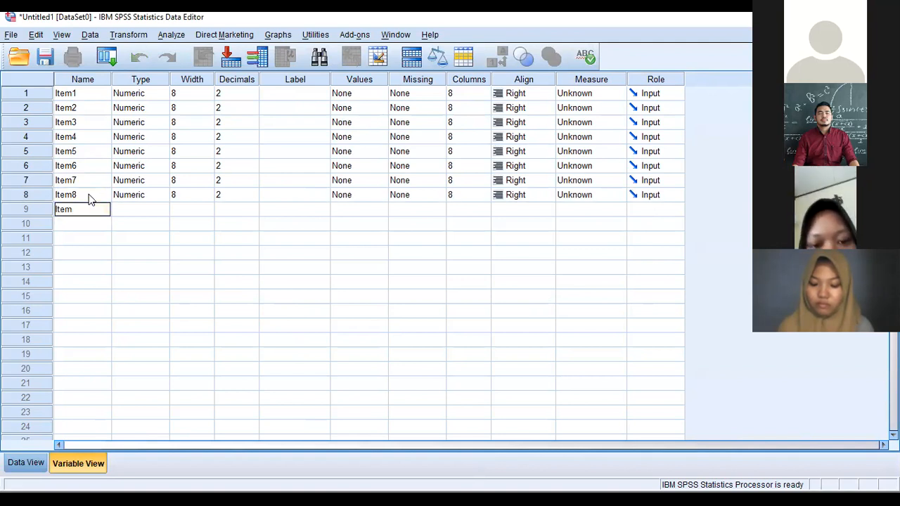
{"action": "key", "text": "Return"}
{"action": "type", "text": "Item"}
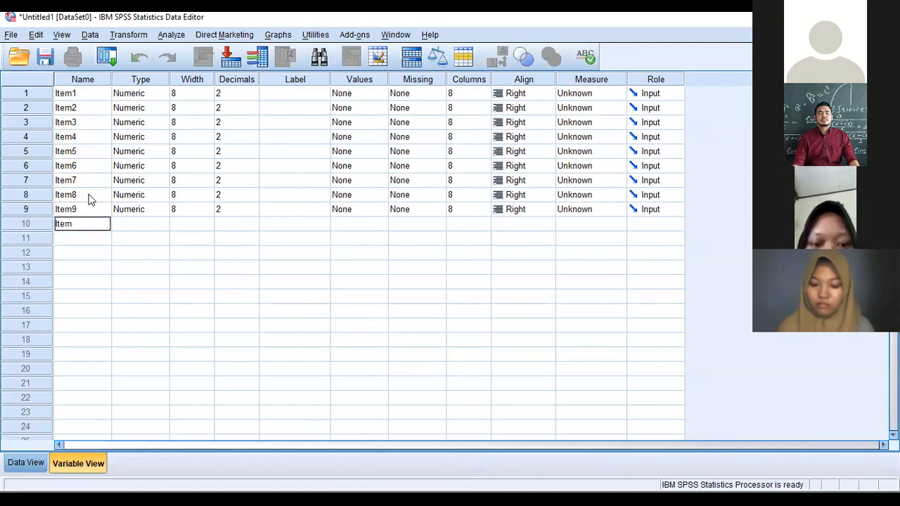
{"action": "type", "text": "10"}
{"action": "key", "text": "Return"}
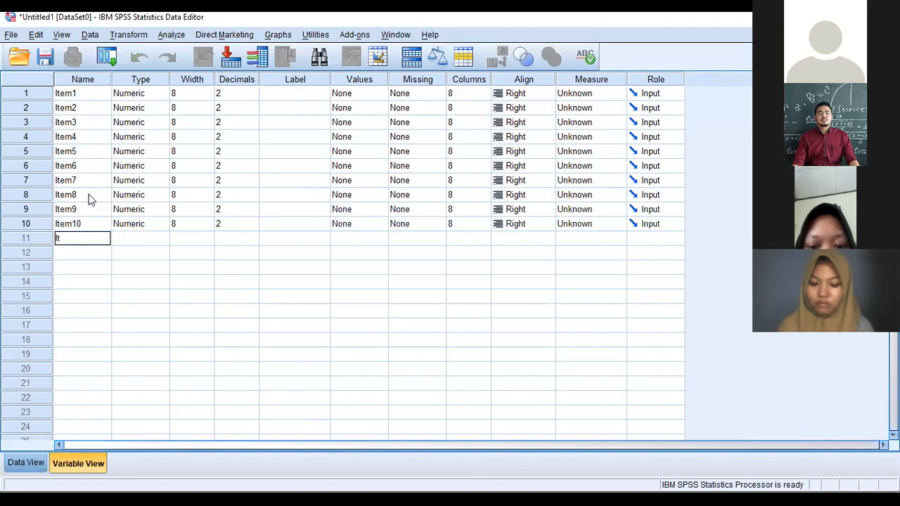
{"action": "key", "text": "Return"}
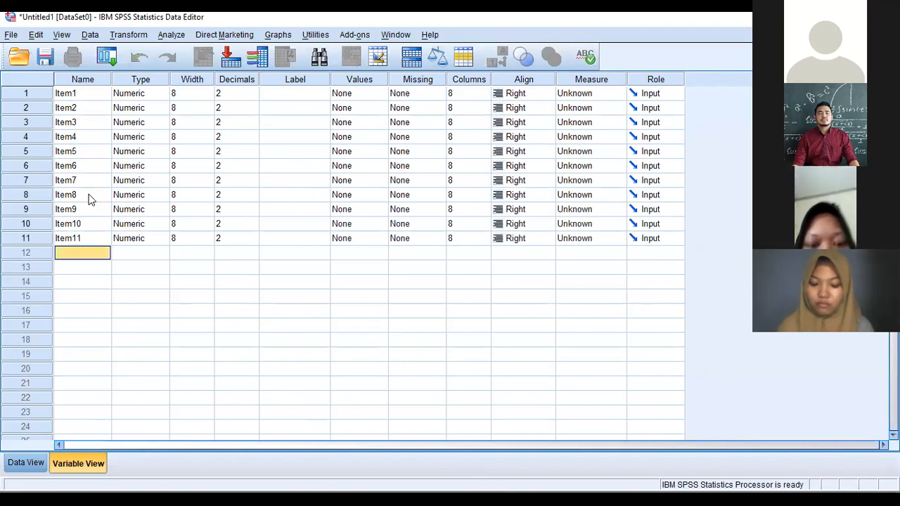
Add the variables Item12 through Item16 below Item11
{"action": "type", "text": "Item12"}
{"action": "key", "text": "Return"}
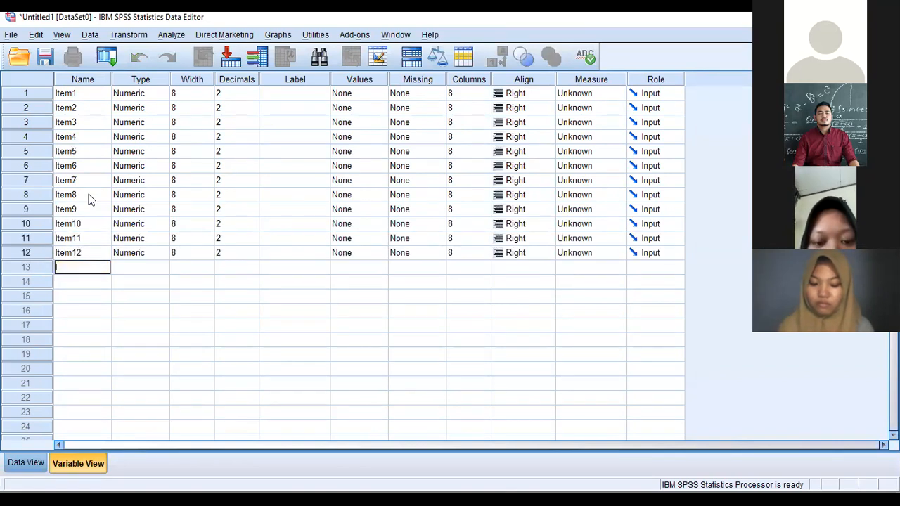
{"action": "key", "text": "Return"}
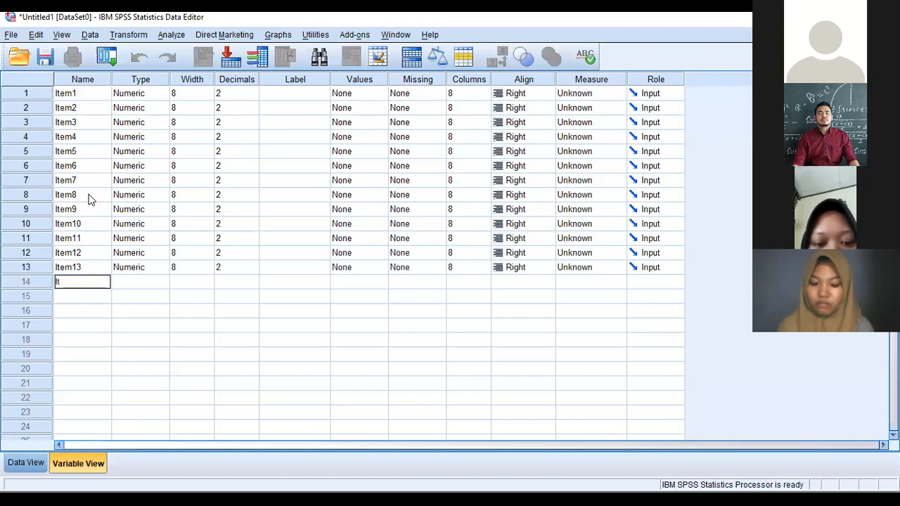
{"action": "type", "text": "Item14"}
{"action": "key", "text": "Return"}
{"action": "type", "text": "Item15"}
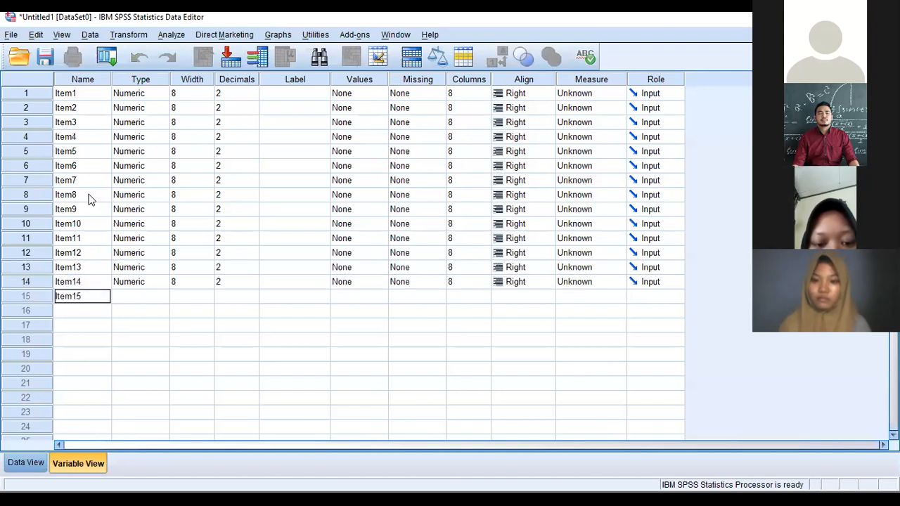
{"action": "key", "text": "Return"}
{"action": "type", "text": "Ite"}
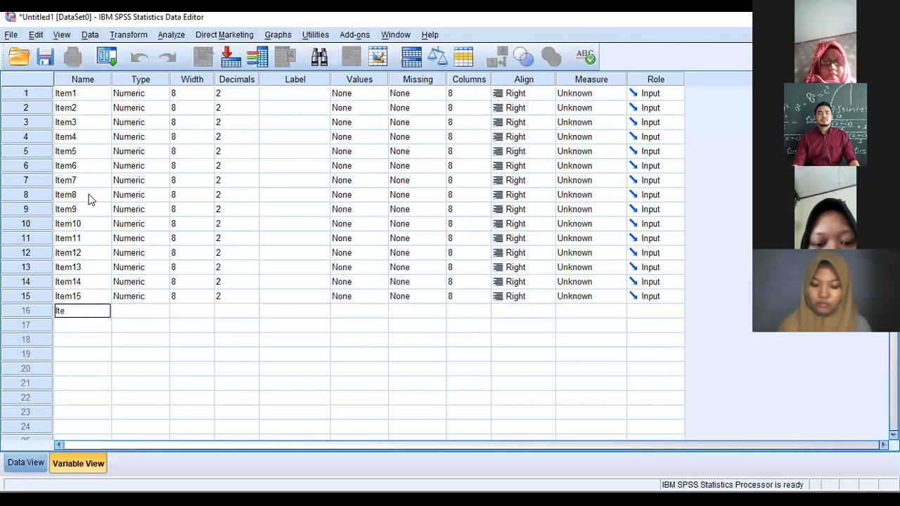
{"action": "type", "text": "m16"}
{"action": "key", "text": "Return"}
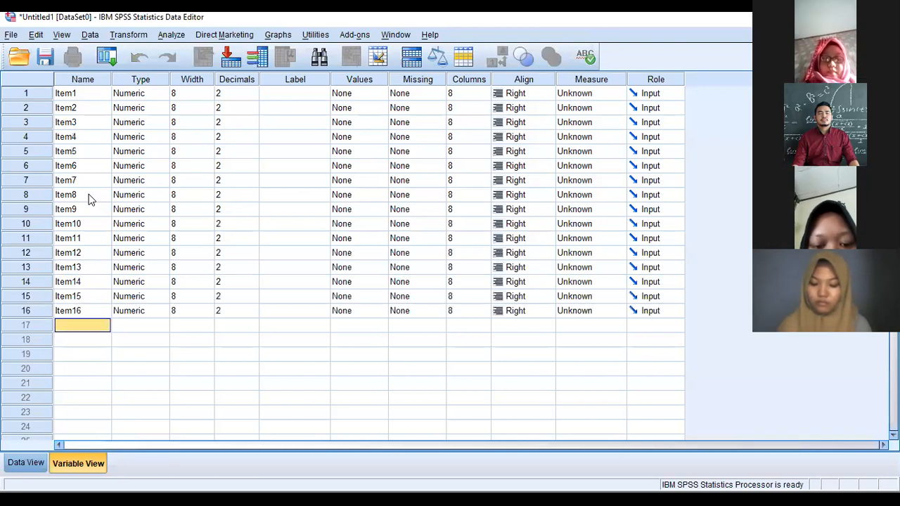
Add the variables Item17 through Item20 and a final variable named Total, leaving its variable type settings unchanged
{"action": "type", "text": "Item1"}
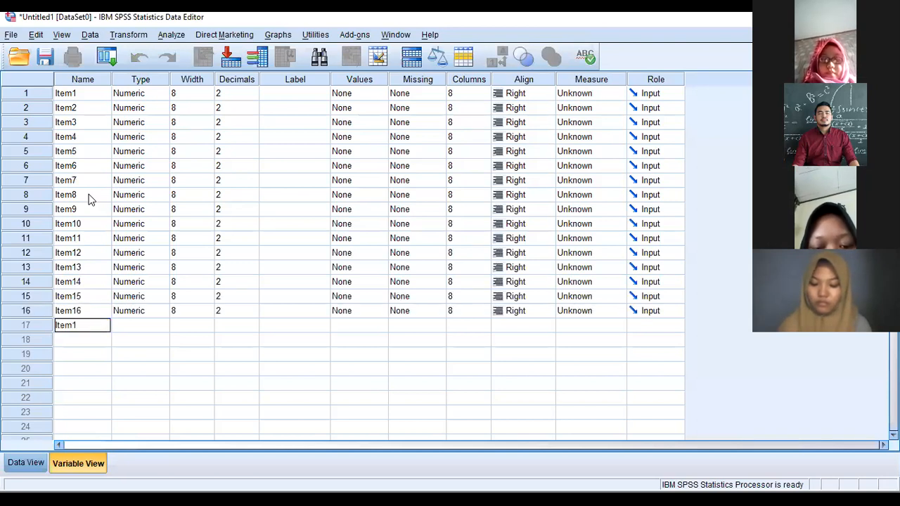
{"action": "type", "text": "7"}
{"action": "key", "text": "Return"}
{"action": "type", "text": "Item18"}
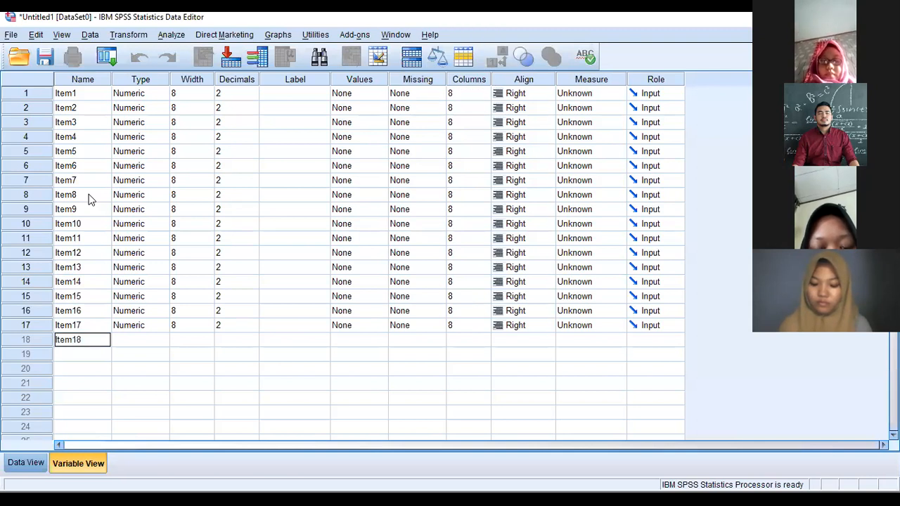
{"action": "key", "text": "Return"}
{"action": "type", "text": "Item19"}
{"action": "key", "text": "Return"}
{"action": "type", "text": "I"}
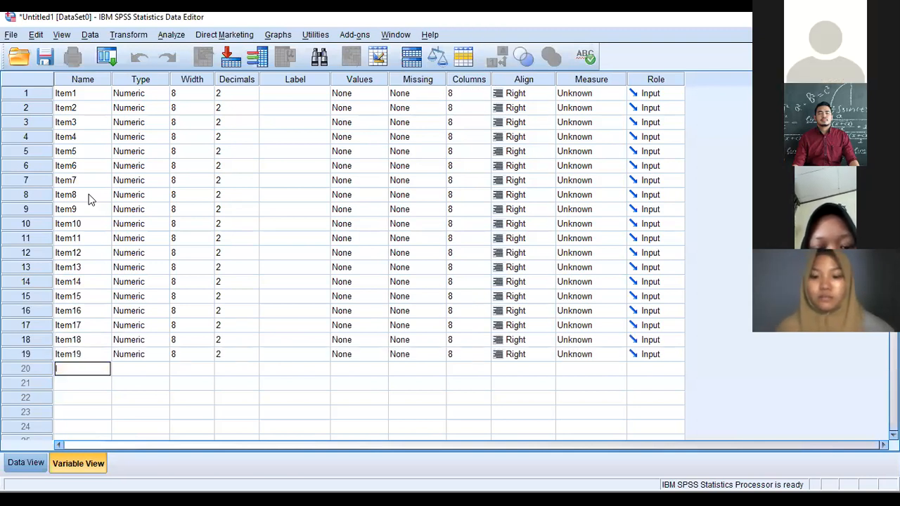
{"action": "key", "text": "Return"}
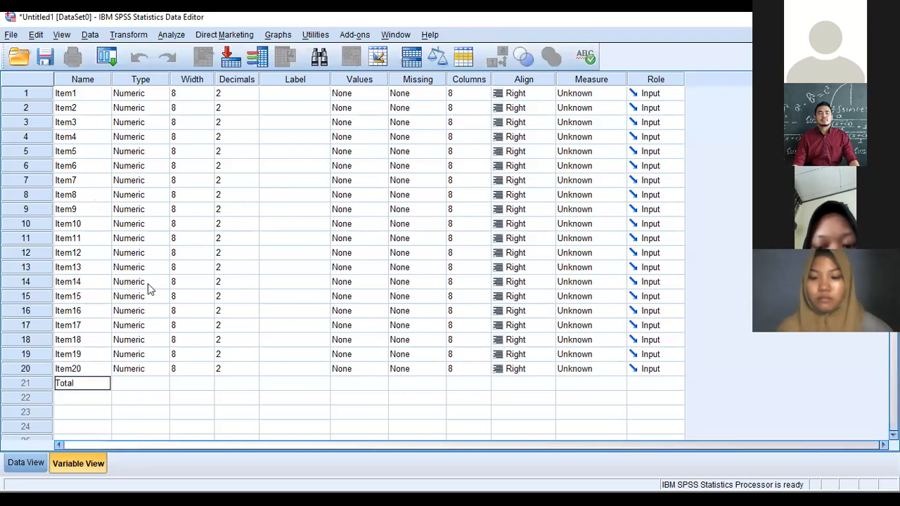
{"action": "left_click", "coordinate": [166, 387]}
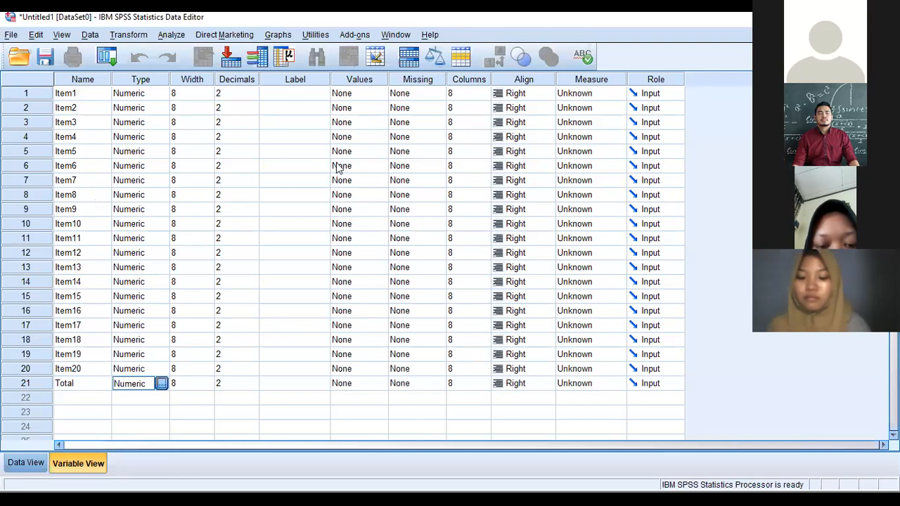
{"action": "left_click", "coordinate": [600, 149]}
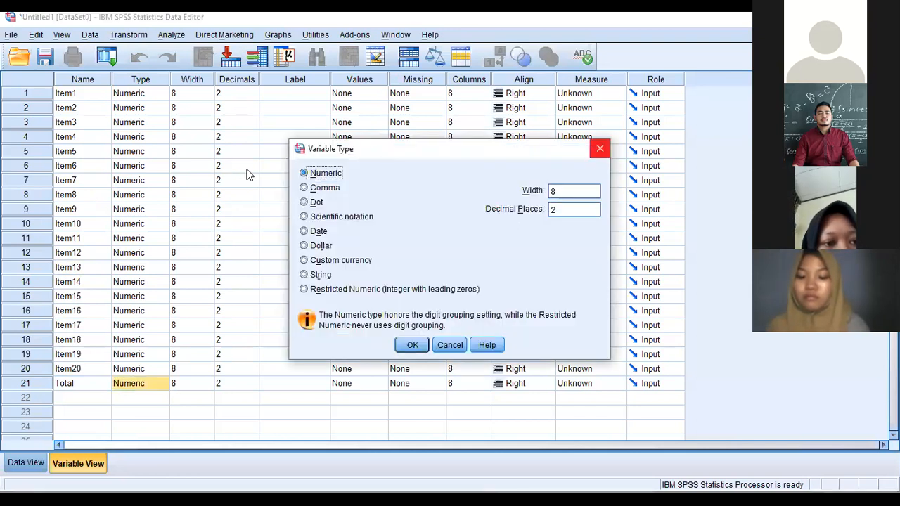
Set the number of decimals to 0 for the variables Item1 through Item6
{"action": "left_click", "coordinate": [244, 82]}
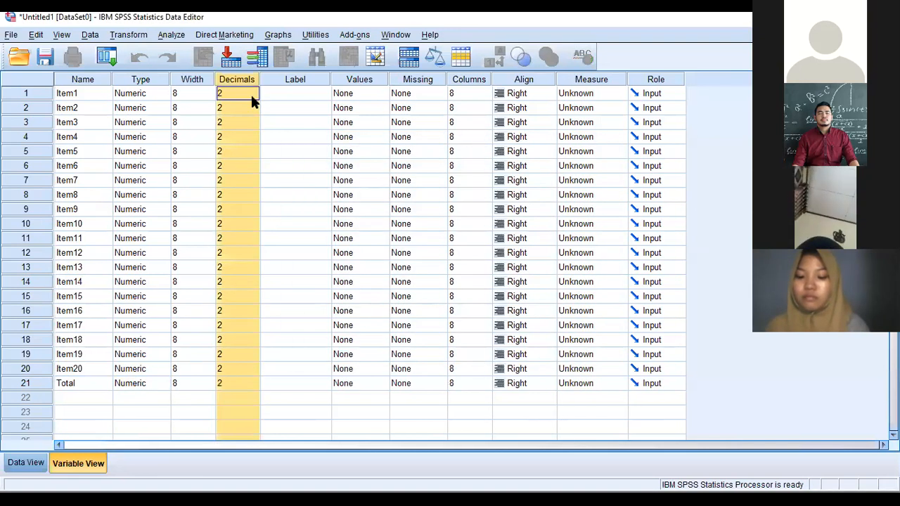
{"action": "left_click", "coordinate": [252, 95]}
{"action": "double_click", "coordinate": [255, 112]}
{"action": "left_click", "coordinate": [255, 113]}
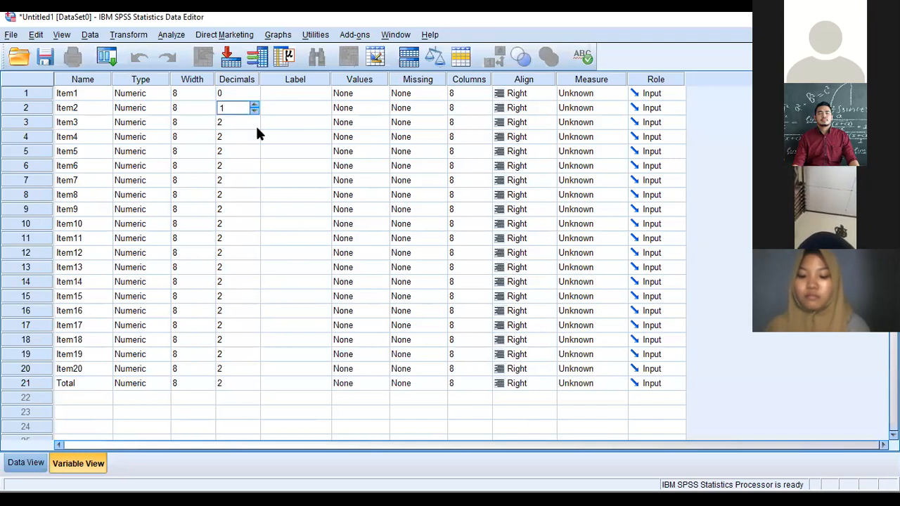
{"action": "left_click", "coordinate": [257, 128]}
{"action": "double_click", "coordinate": [255, 126]}
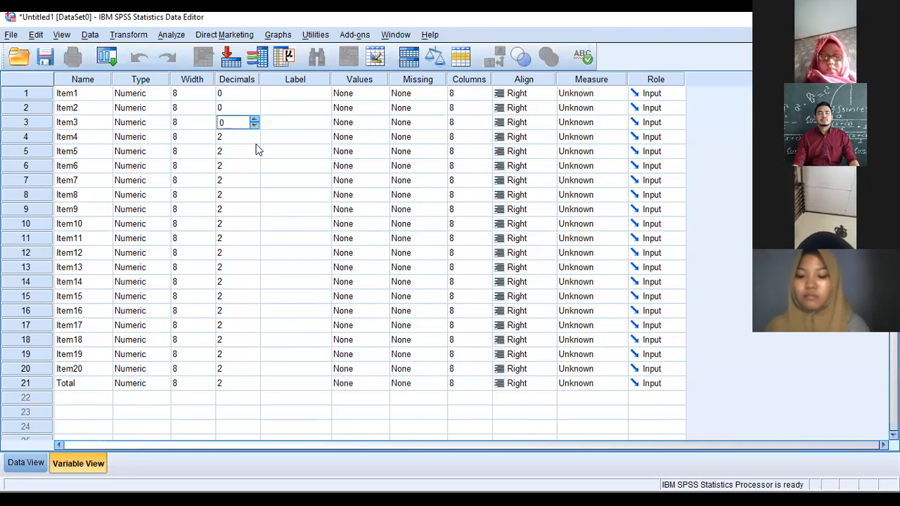
{"action": "left_click", "coordinate": [252, 147]}
{"action": "double_click", "coordinate": [256, 140]}
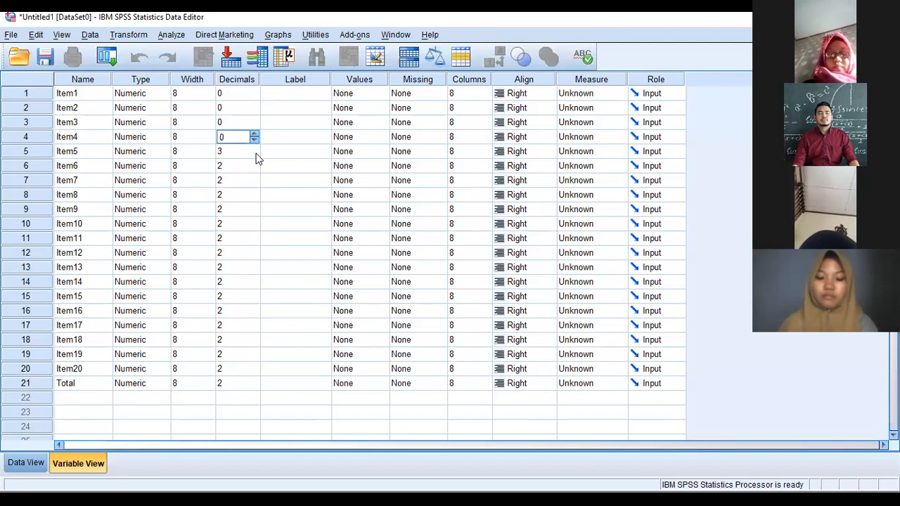
{"action": "left_click", "coordinate": [255, 154]}
{"action": "double_click", "coordinate": [255, 168]}
{"action": "left_click", "coordinate": [254, 169]}
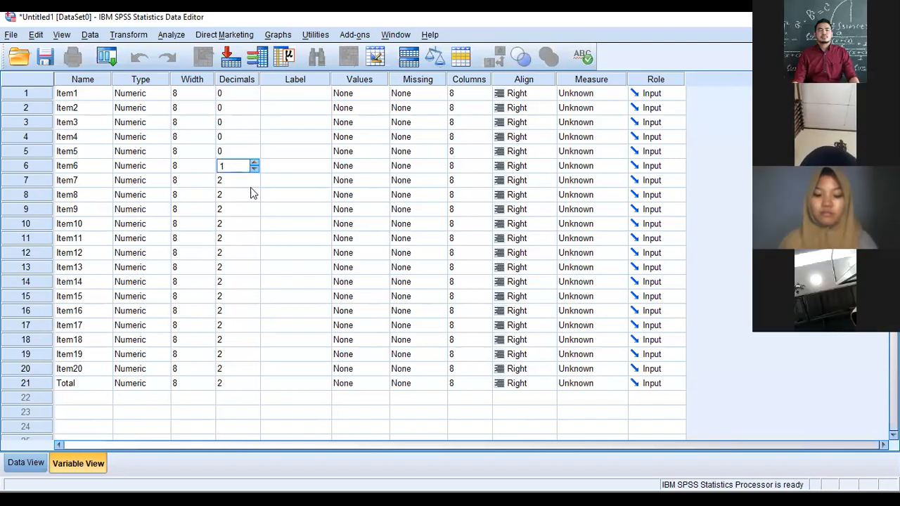
Set the number of decimals to 0 for the variables Item7 through Item14
{"action": "left_click", "coordinate": [252, 184]}
{"action": "double_click", "coordinate": [252, 184]}
{"action": "left_click", "coordinate": [253, 198]}
{"action": "double_click", "coordinate": [253, 210]}
{"action": "left_click", "coordinate": [255, 227]}
{"action": "left_click", "coordinate": [256, 227]}
{"action": "triple_click", "coordinate": [256, 241]}
{"action": "triple_click", "coordinate": [255, 255]}
{"action": "left_click", "coordinate": [255, 269]}
{"action": "double_click", "coordinate": [254, 271]}
{"action": "double_click", "coordinate": [253, 285]}
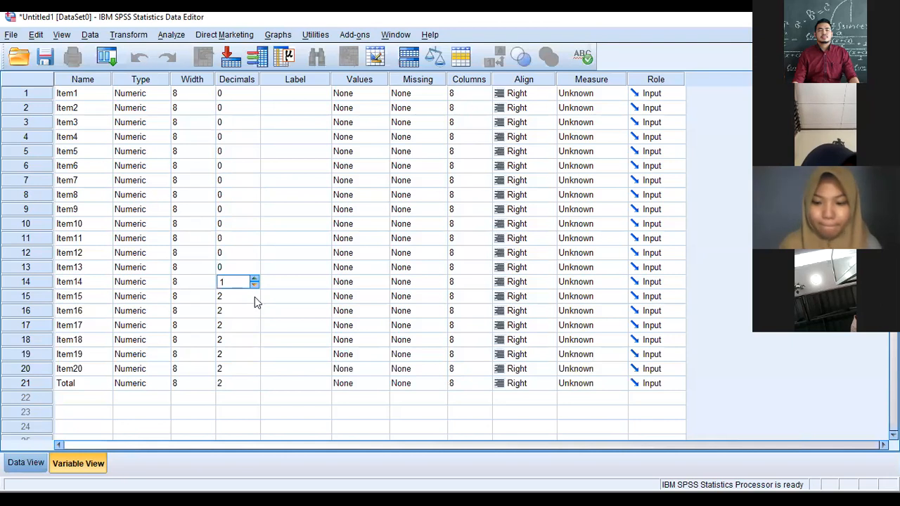
Set the number of decimals to 0 for the variables Item15 through Item20 and Total
{"action": "double_click", "coordinate": [254, 298]}
{"action": "triple_click", "coordinate": [255, 314]}
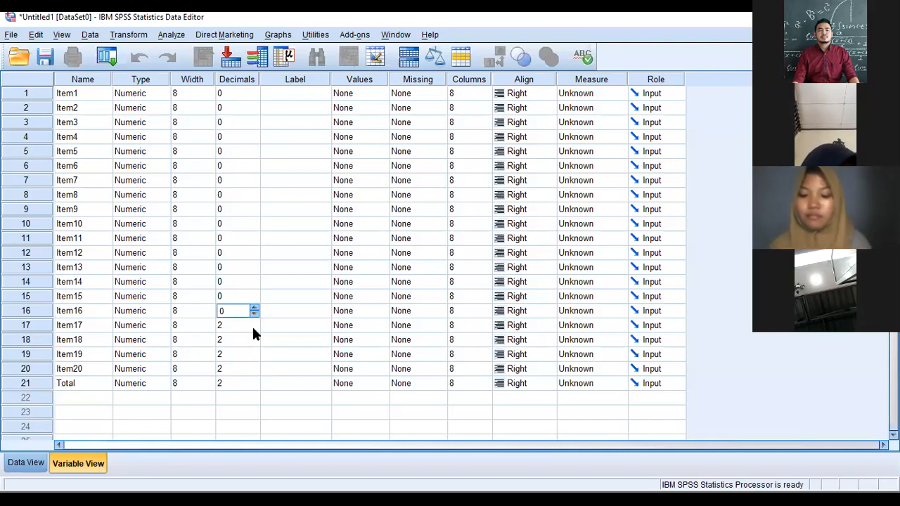
{"action": "triple_click", "coordinate": [252, 326]}
{"action": "double_click", "coordinate": [253, 343]}
{"action": "triple_click", "coordinate": [253, 357]}
{"action": "triple_click", "coordinate": [255, 367]}
{"action": "double_click", "coordinate": [255, 372]}
{"action": "left_click", "coordinate": [254, 373]}
{"action": "triple_click", "coordinate": [255, 386]}
{"action": "left_click", "coordinate": [322, 251]}
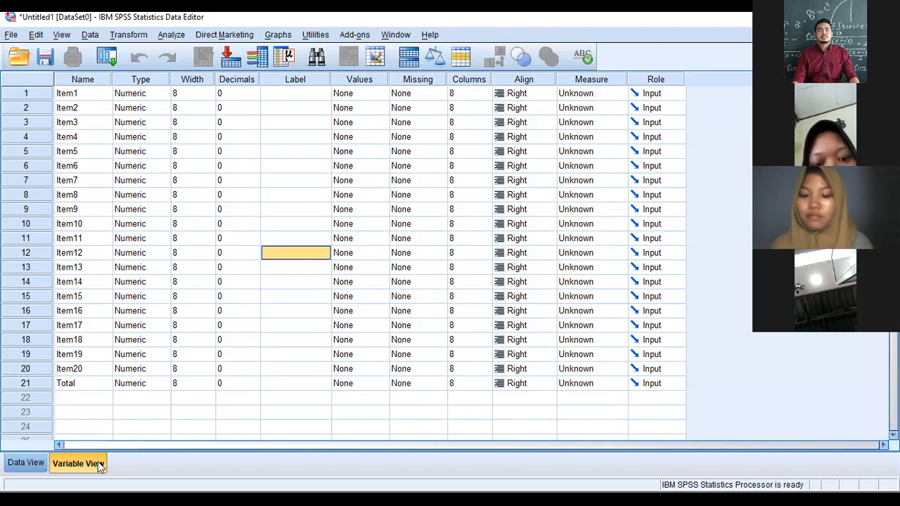
Paste the copied student scores into the data grid starting at row 1 of Item1, and check the columns through Total
{"action": "left_click", "coordinate": [27, 462]}
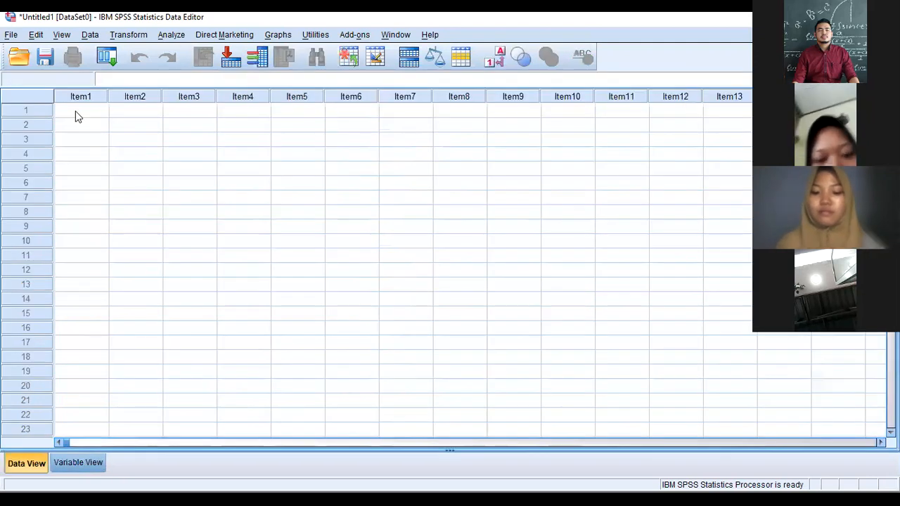
{"action": "left_click", "coordinate": [76, 115]}
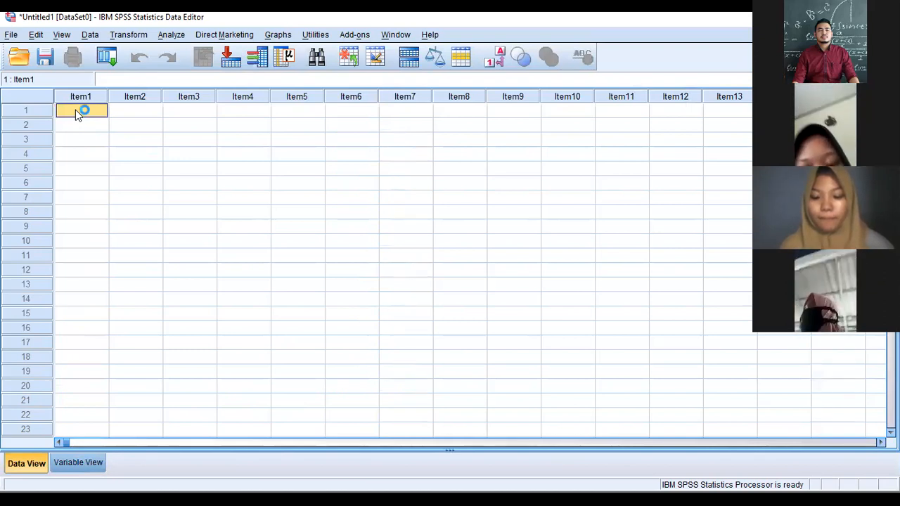
{"action": "right_click", "coordinate": [76, 111]}
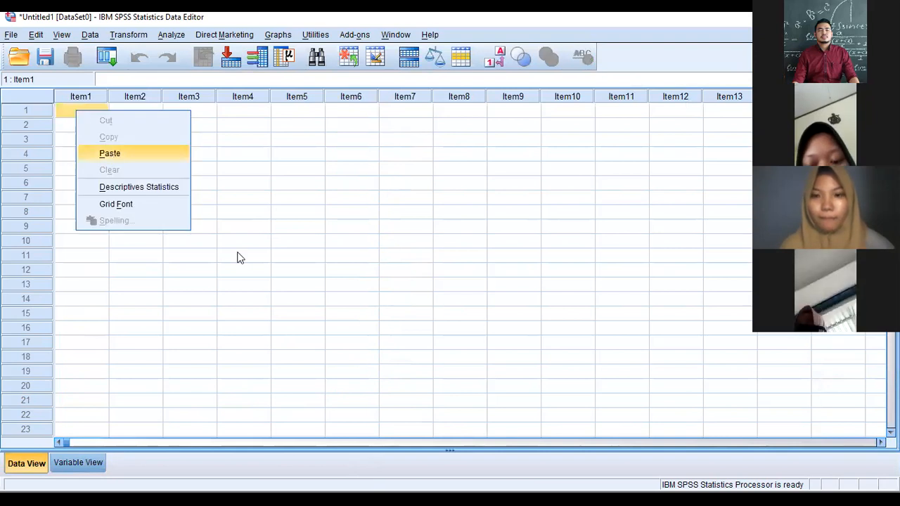
{"action": "key", "text": "Return"}
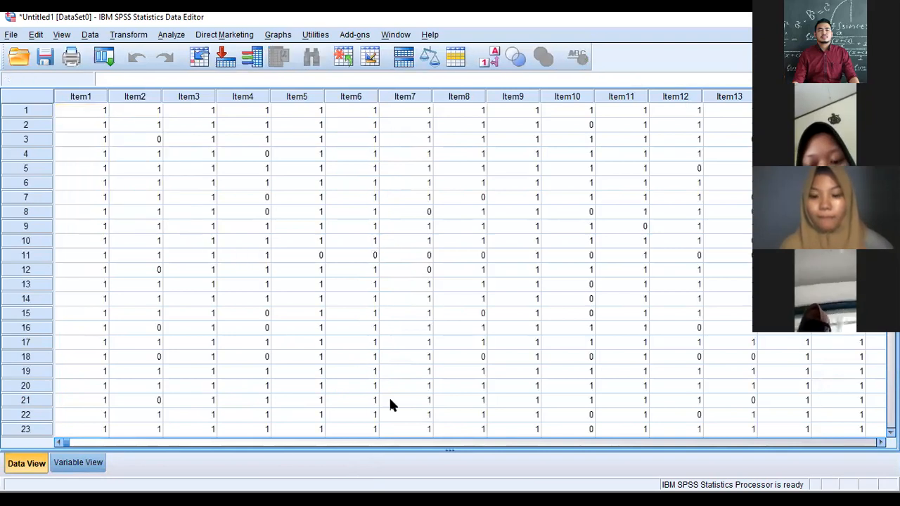
{"action": "left_click", "coordinate": [419, 444]}
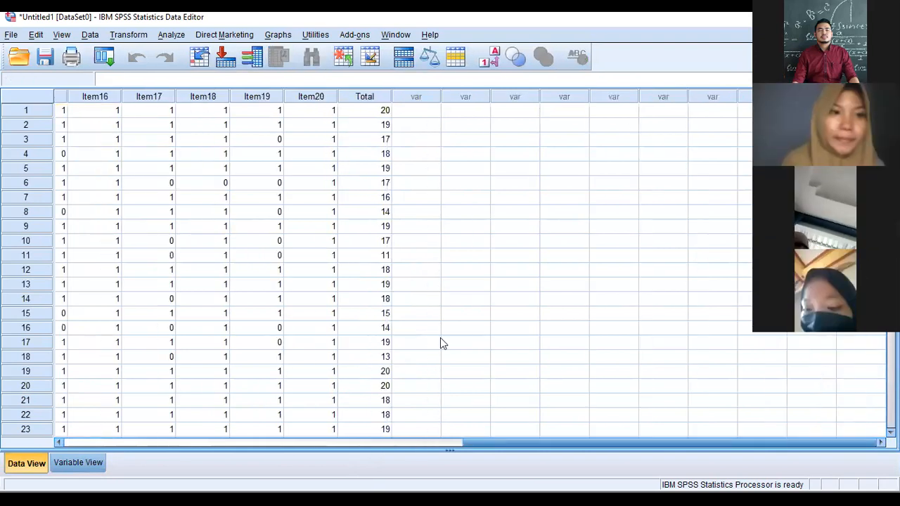
{"action": "left_click", "coordinate": [444, 444]}
{"action": "left_click", "coordinate": [116, 442]}
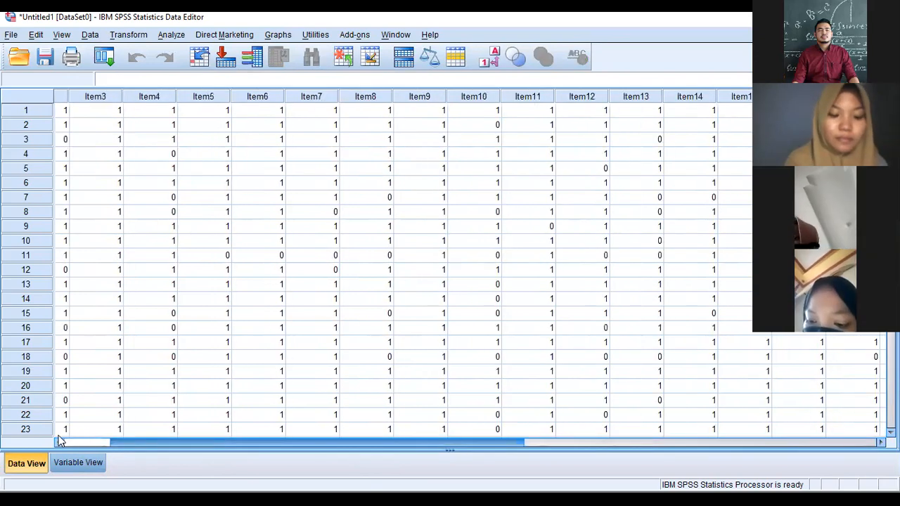
{"action": "left_click", "coordinate": [59, 441]}
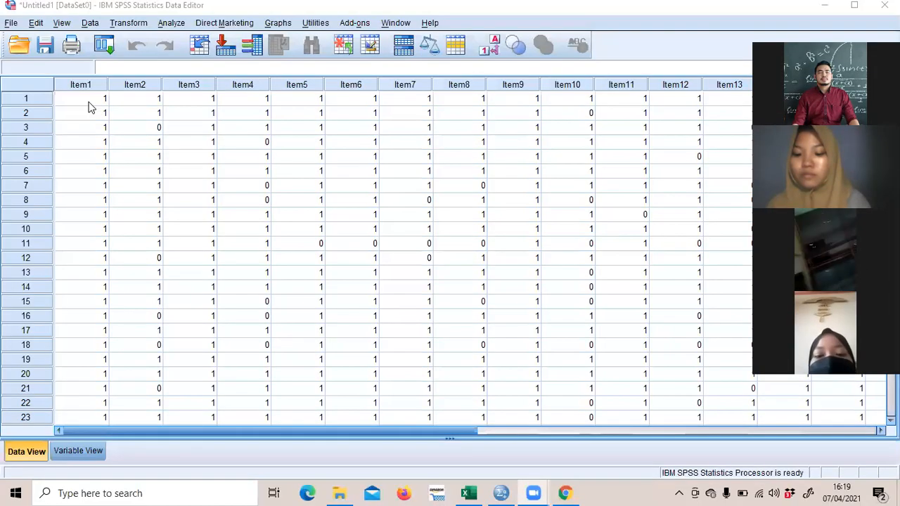
Run a bivariate Pearson correlation on Item1 through Item20 and Total, two-tailed, with significant correlations flagged
{"action": "left_click", "coordinate": [88, 100]}
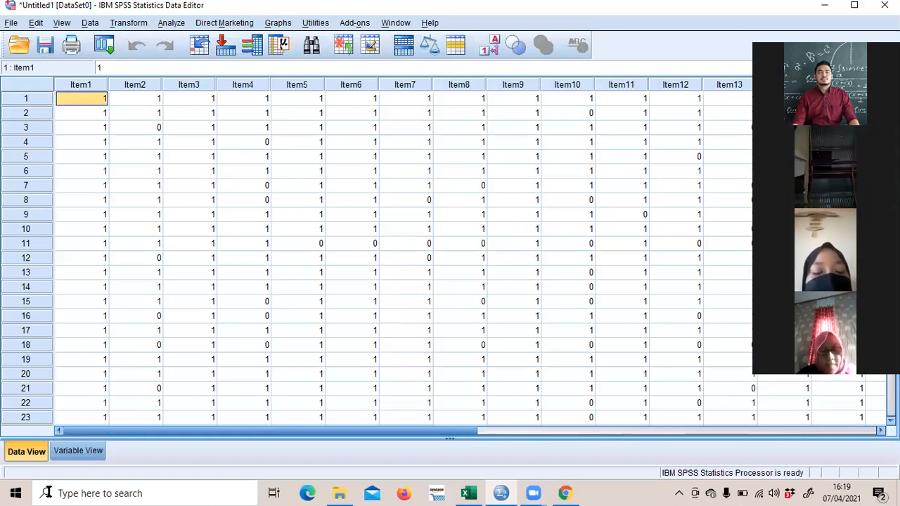
{"action": "left_click", "coordinate": [171, 23]}
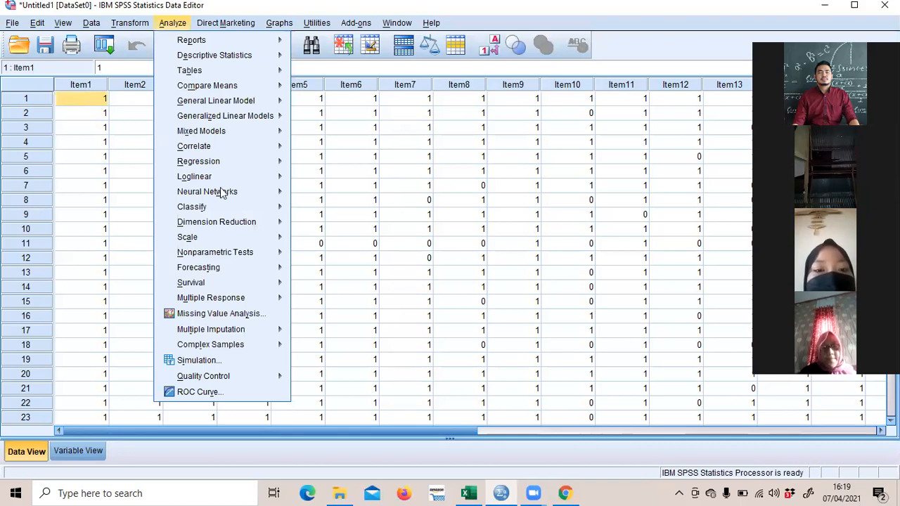
{"action": "mouse_move", "coordinate": [220, 148]}
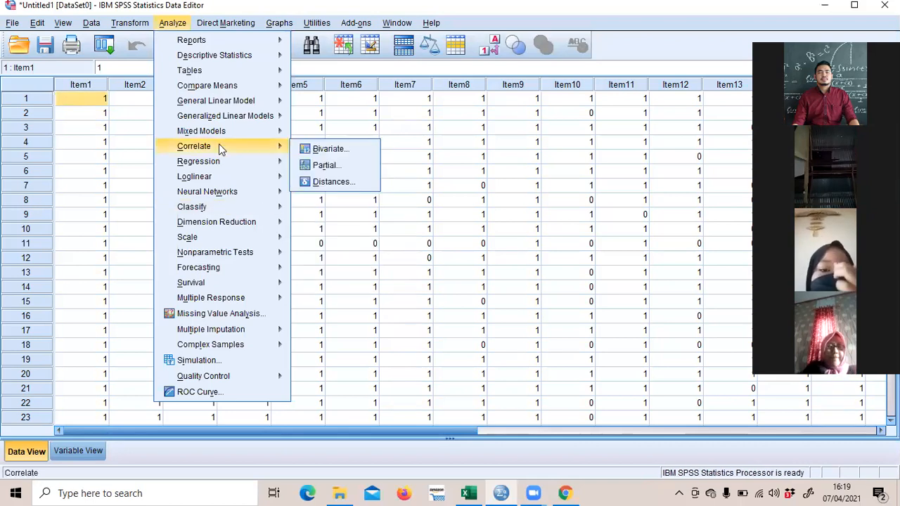
{"action": "left_click", "coordinate": [337, 149]}
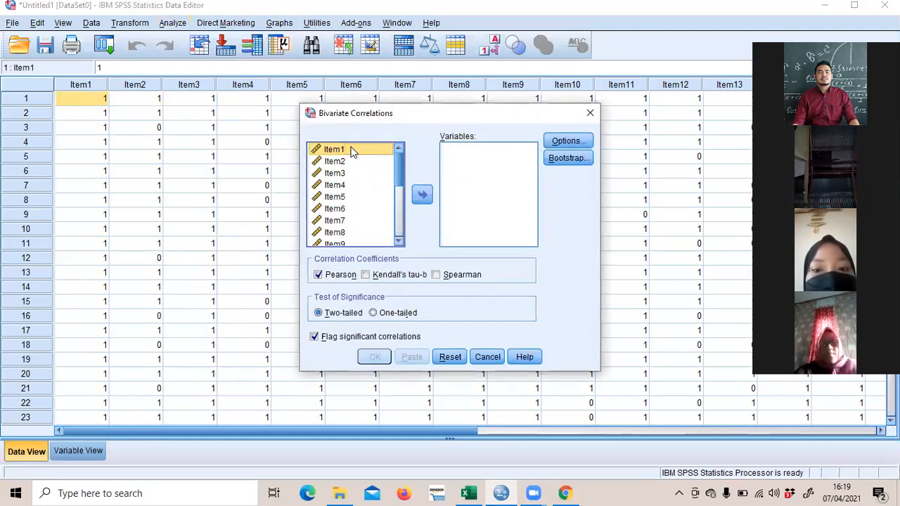
{"action": "key", "text": "ctrl+a"}
{"action": "left_click", "coordinate": [422, 197]}
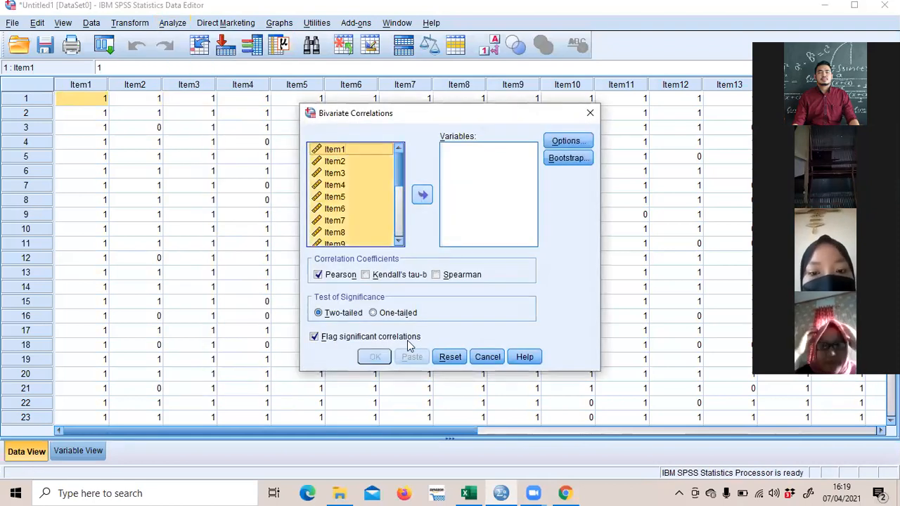
{"action": "left_click", "coordinate": [375, 357]}
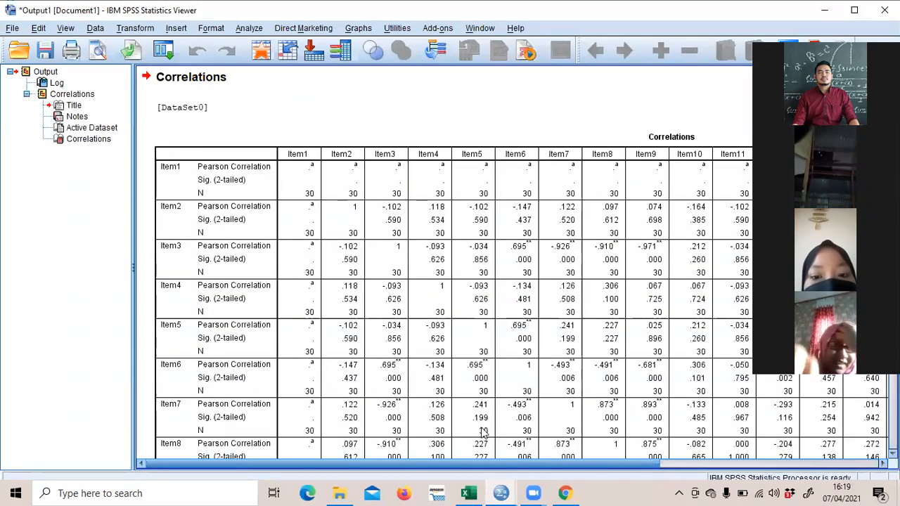
Examine the Total column of the Correlations table for each item's Pearson correlation and significance
{"action": "scroll", "coordinate": [483, 432], "scroll_direction": "down", "scroll_amount": 3}
{"action": "scroll", "coordinate": [659, 456], "scroll_direction": "right", "scroll_amount": 3}
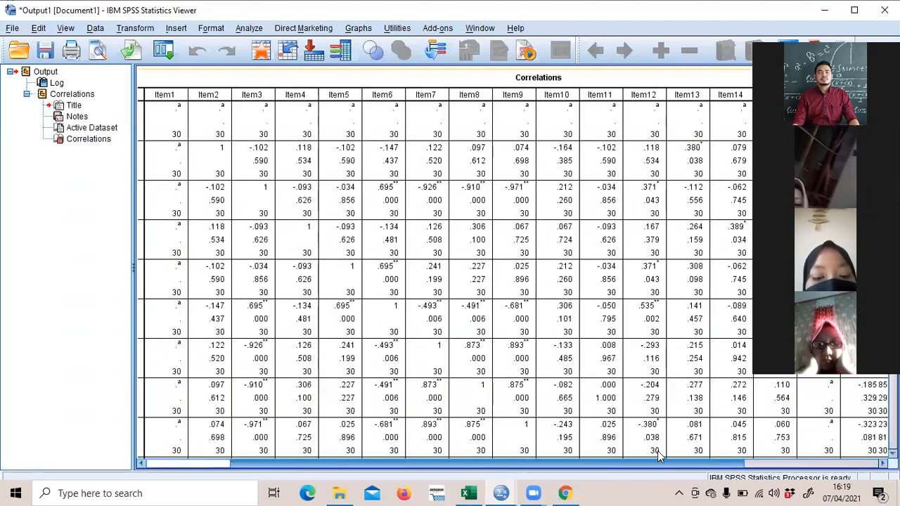
{"action": "scroll", "coordinate": [660, 455], "scroll_direction": "right", "scroll_amount": 2}
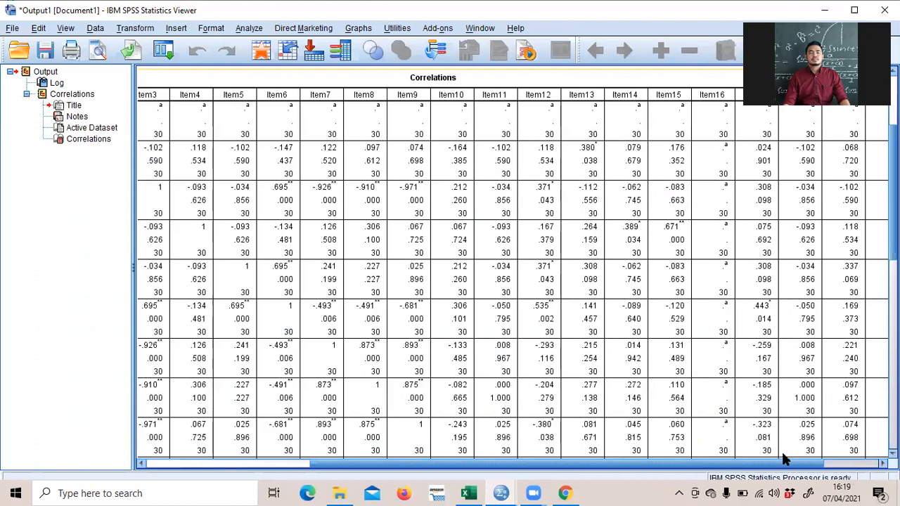
{"action": "scroll", "coordinate": [780, 337], "scroll_direction": "up", "scroll_amount": 3}
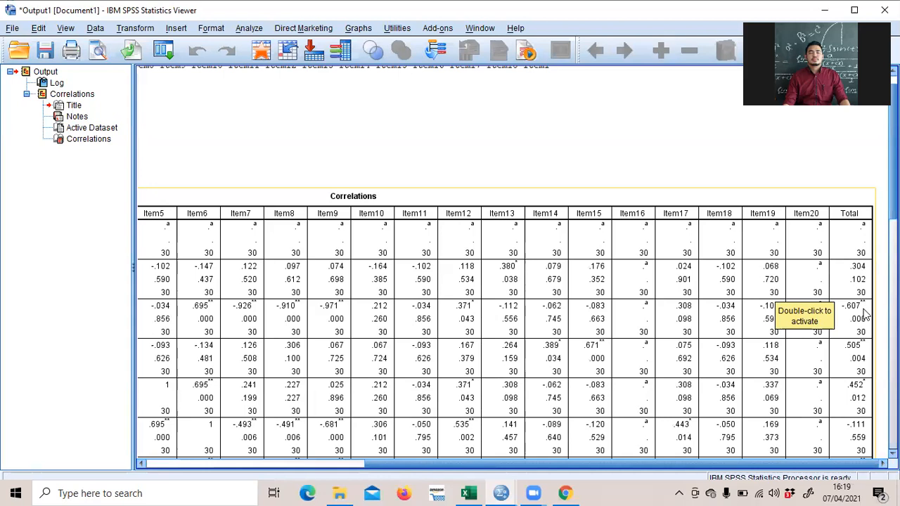
{"action": "scroll", "coordinate": [864, 313], "scroll_direction": "down", "scroll_amount": 1}
{"action": "scroll", "coordinate": [863, 233], "scroll_direction": "down", "scroll_amount": 1}
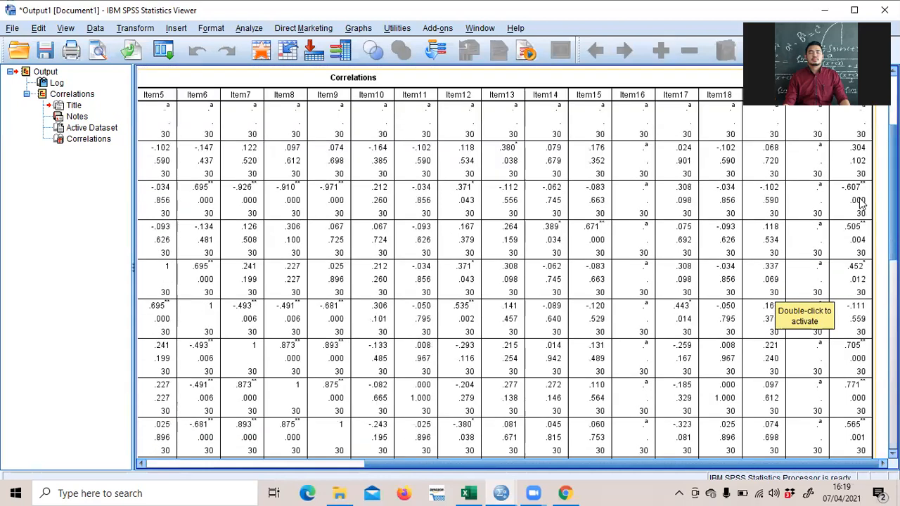
{"action": "scroll", "coordinate": [863, 237], "scroll_direction": "up", "scroll_amount": 1}
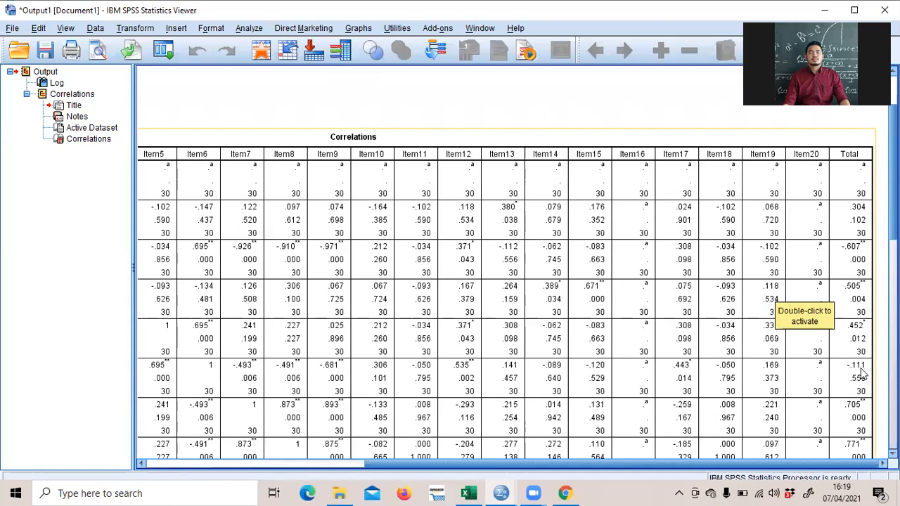
{"action": "scroll", "coordinate": [862, 373], "scroll_direction": "down", "scroll_amount": 1}
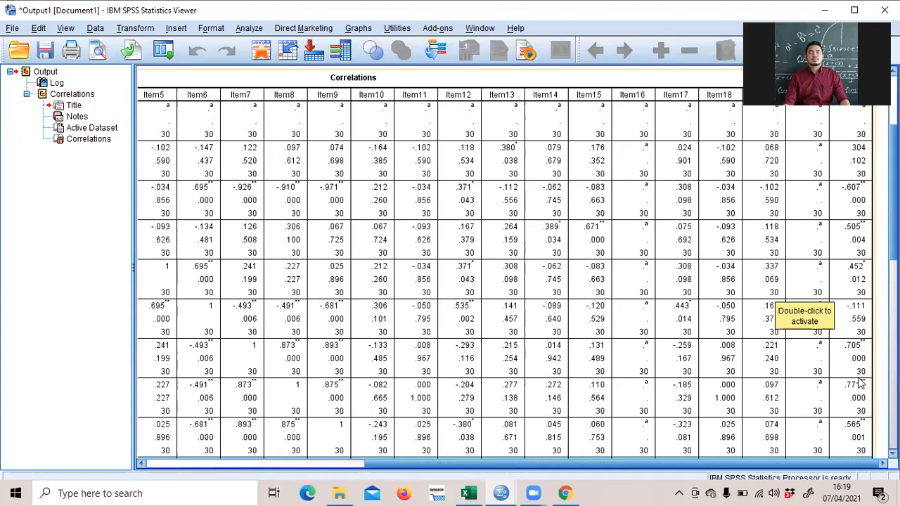
{"action": "scroll", "coordinate": [862, 383], "scroll_direction": "down", "scroll_amount": 1}
{"action": "scroll", "coordinate": [862, 380], "scroll_direction": "down", "scroll_amount": 1}
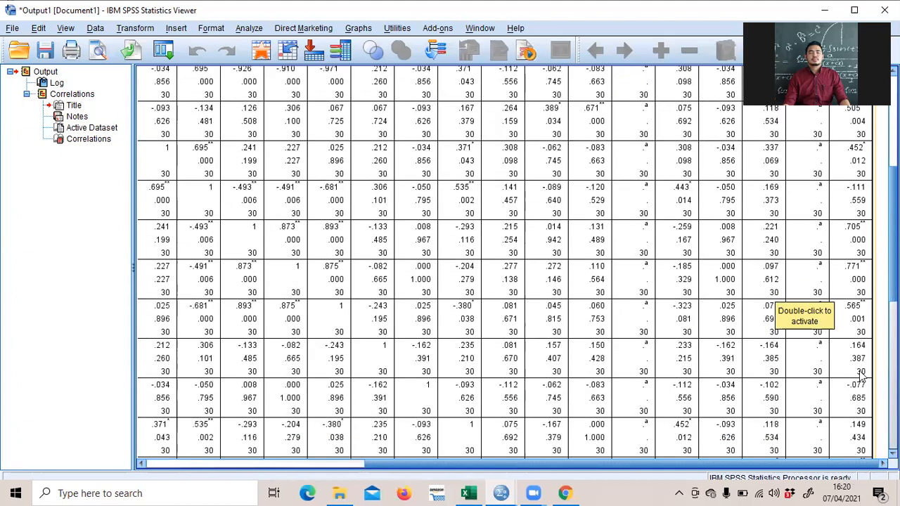
{"action": "scroll", "coordinate": [861, 378], "scroll_direction": "down", "scroll_amount": 1}
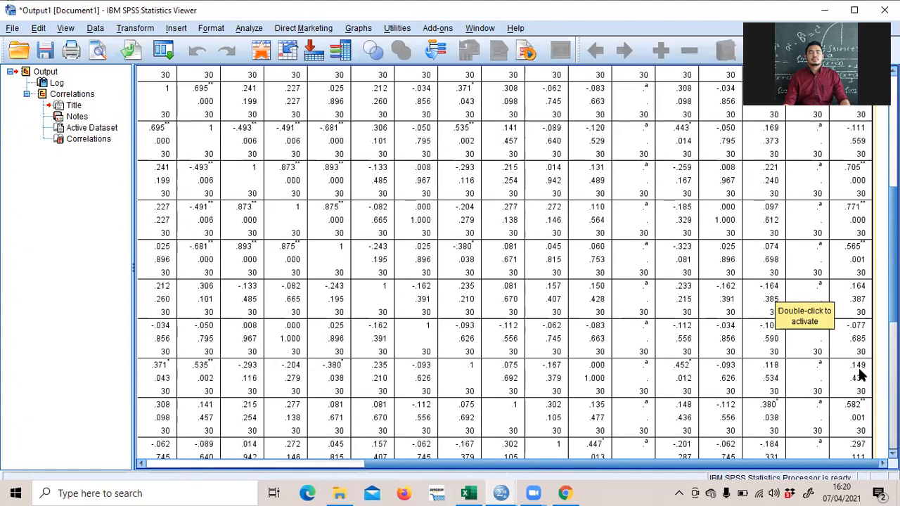
{"action": "scroll", "coordinate": [861, 376], "scroll_direction": "down", "scroll_amount": 1}
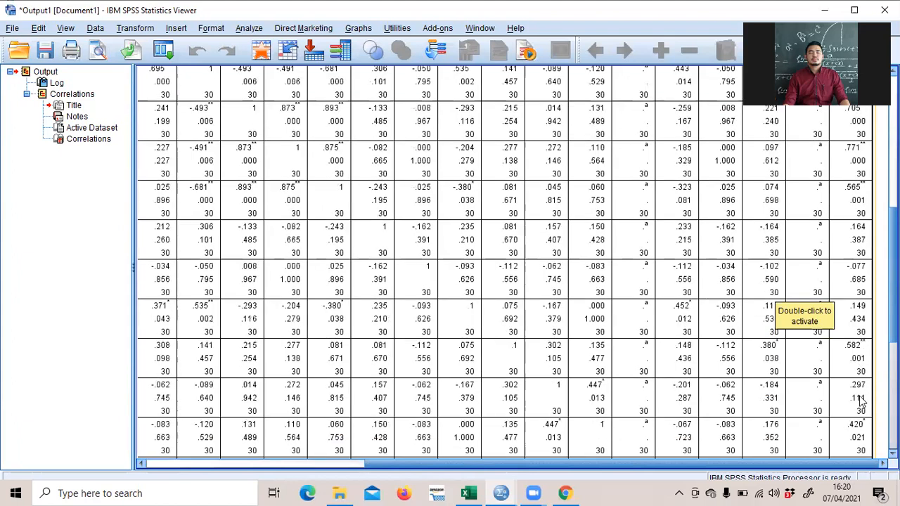
{"action": "scroll", "coordinate": [861, 399], "scroll_direction": "down", "scroll_amount": 1}
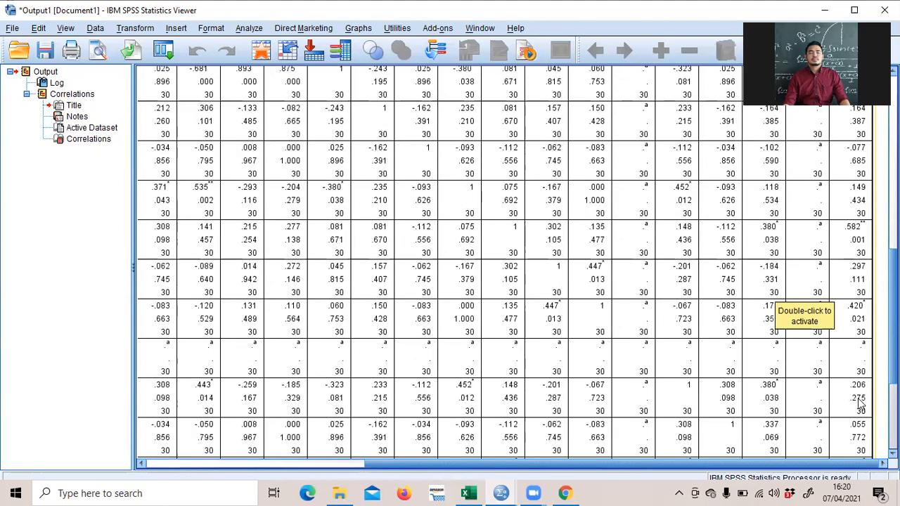
{"action": "scroll", "coordinate": [861, 406], "scroll_direction": "down", "scroll_amount": 3}
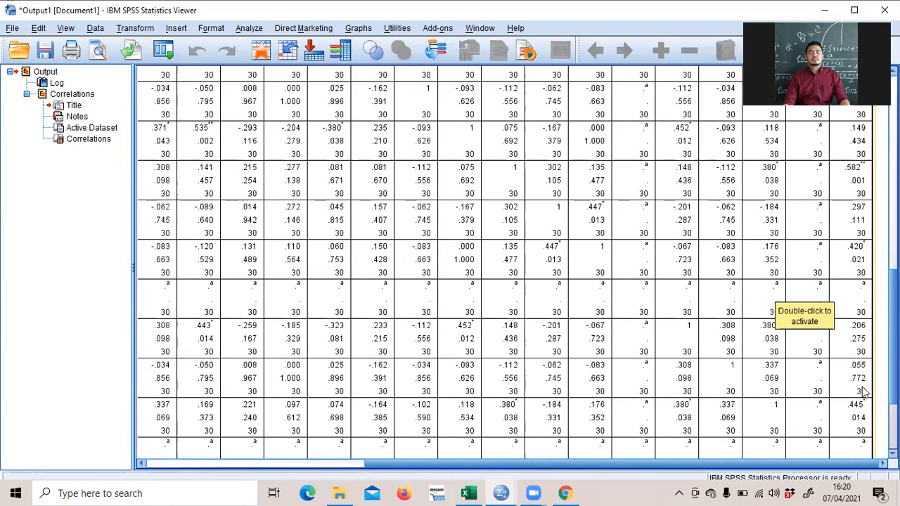
{"action": "scroll", "coordinate": [863, 392], "scroll_direction": "down", "scroll_amount": 3}
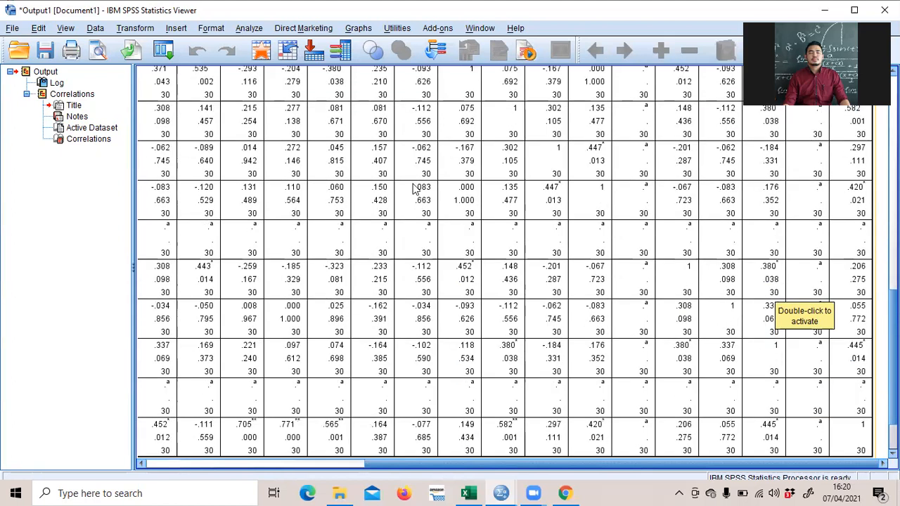
{"action": "scroll", "coordinate": [399, 205], "scroll_direction": "up", "scroll_amount": 15}
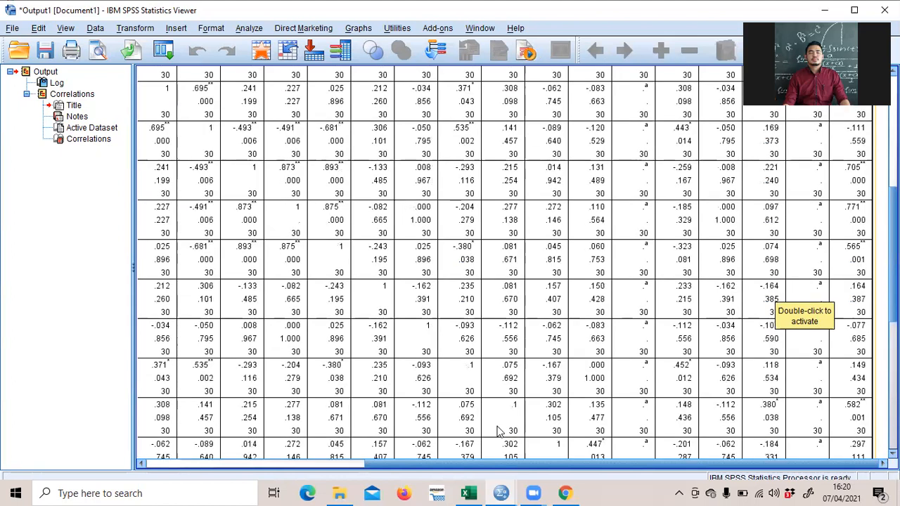
{"action": "scroll", "coordinate": [500, 450], "scroll_direction": "up", "scroll_amount": 16}
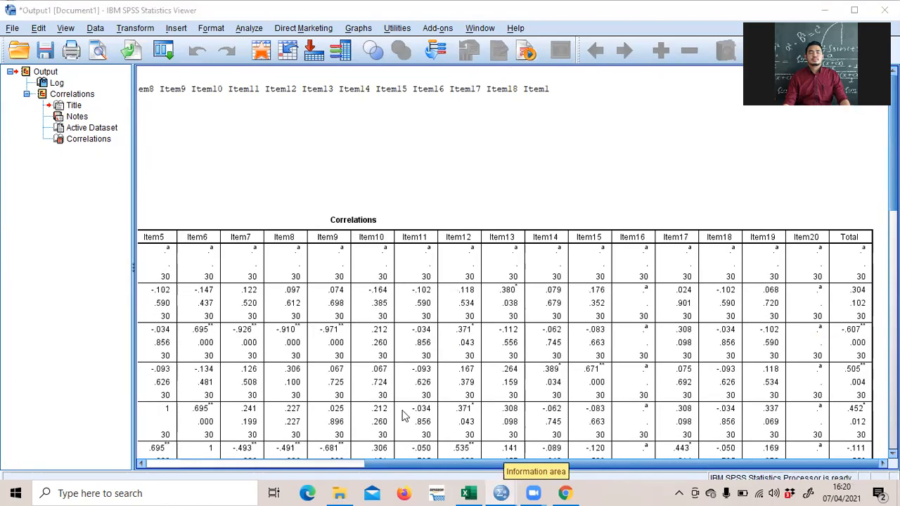
Return to the data set's variable definitions and delete the variable Item1
{"action": "mouse_move", "coordinate": [500, 493]}
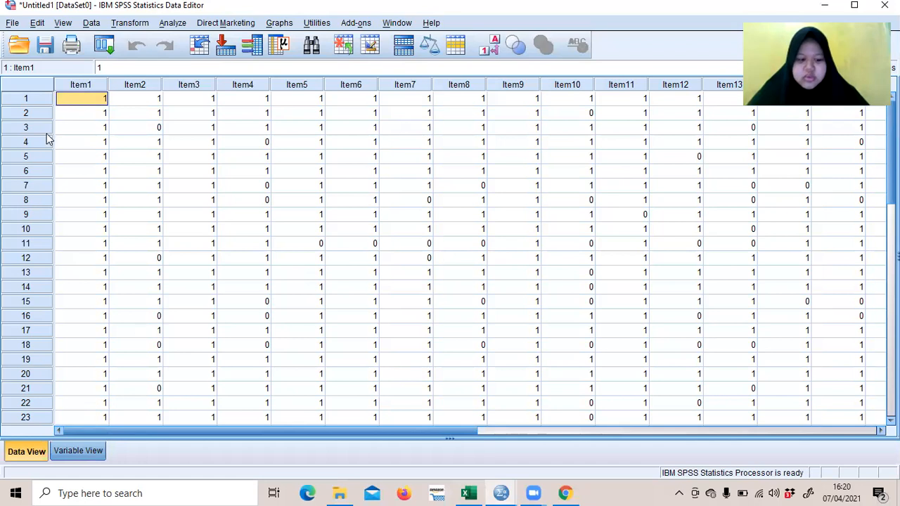
{"action": "key", "text": "ctrl+t"}
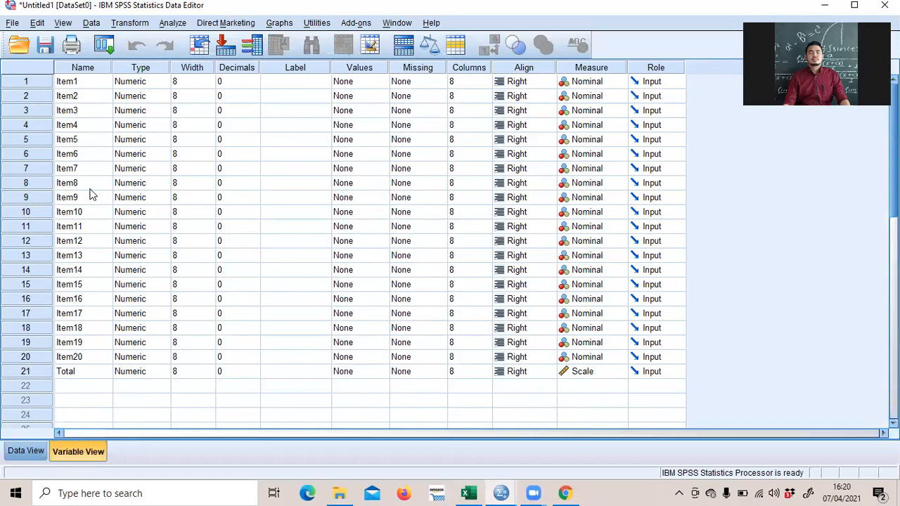
{"action": "left_click", "coordinate": [26, 83]}
{"action": "right_click", "coordinate": [26, 82]}
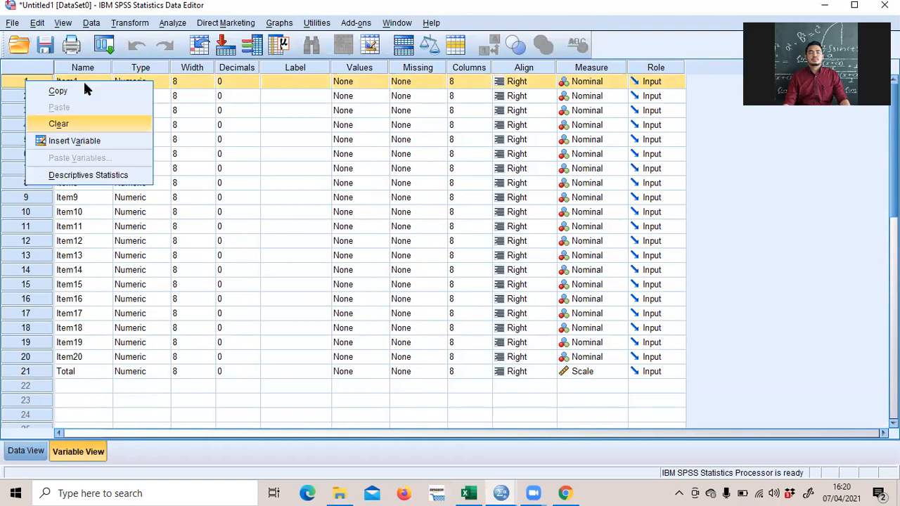
Delete the variables Item2 and Item3 from the data grid
{"action": "left_click", "coordinate": [28, 450]}
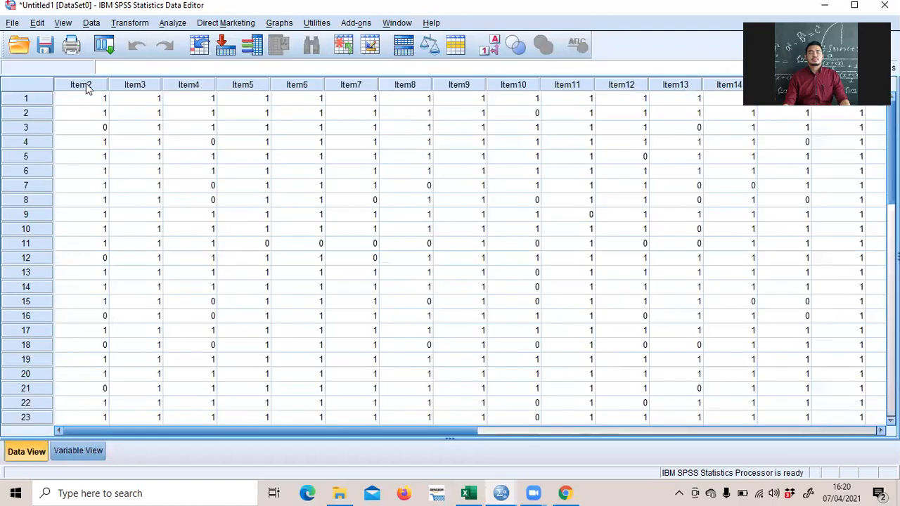
{"action": "right_click", "coordinate": [84, 83]}
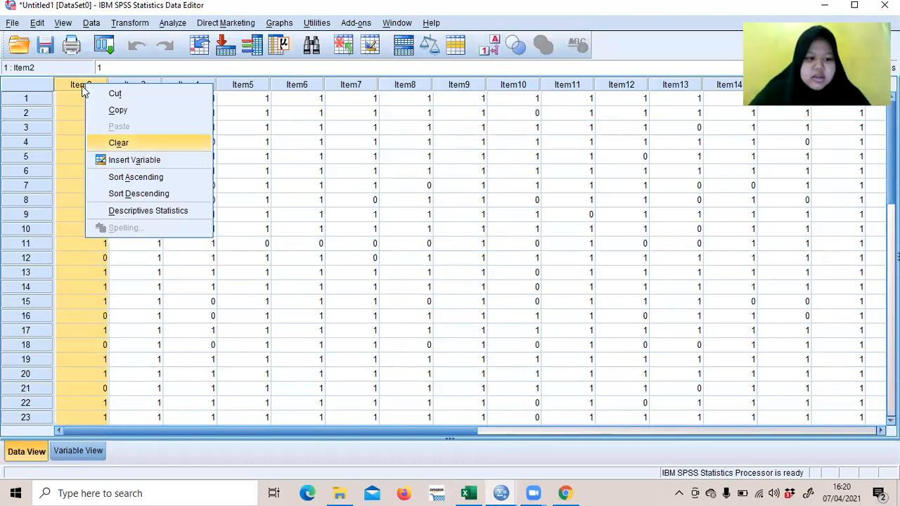
{"action": "key", "text": "Return"}
{"action": "right_click", "coordinate": [82, 83]}
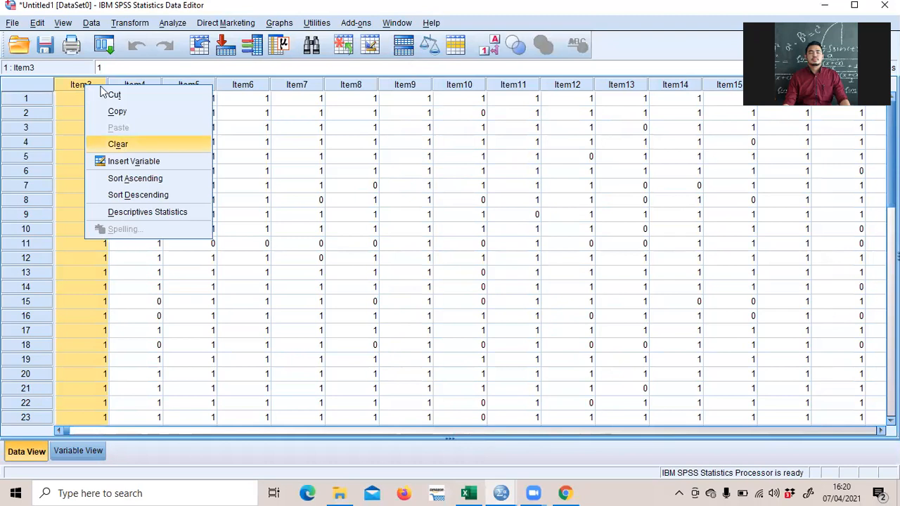
{"action": "key", "text": "Return"}
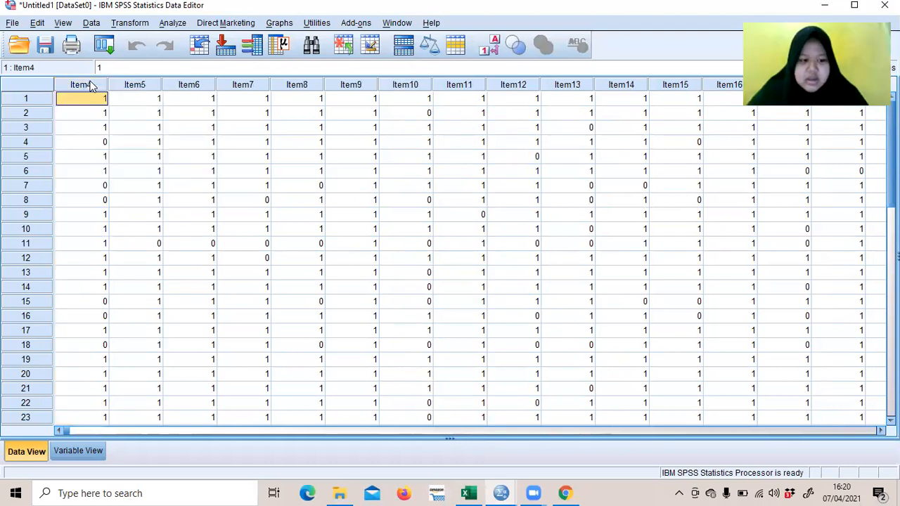
{"action": "right_click", "coordinate": [140, 84]}
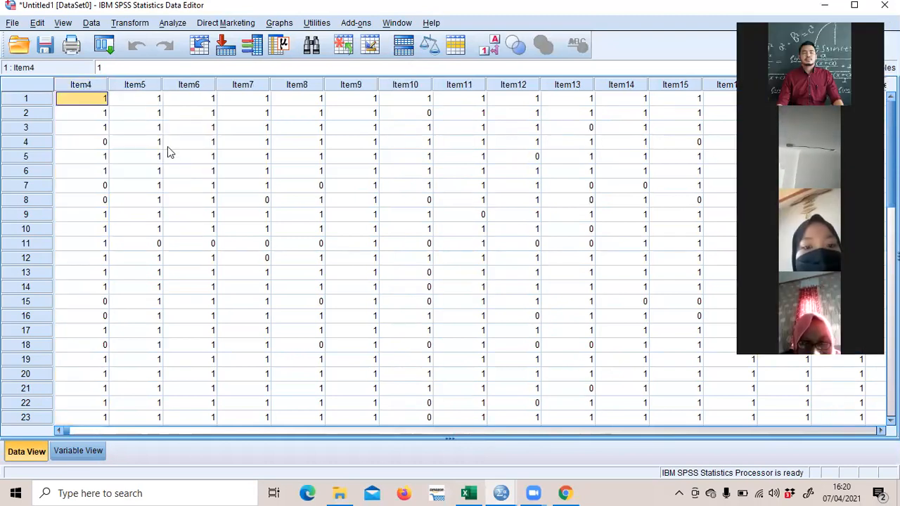
Delete the variables Item5 and Item9 from the data grid
{"action": "left_click", "coordinate": [168, 148]}
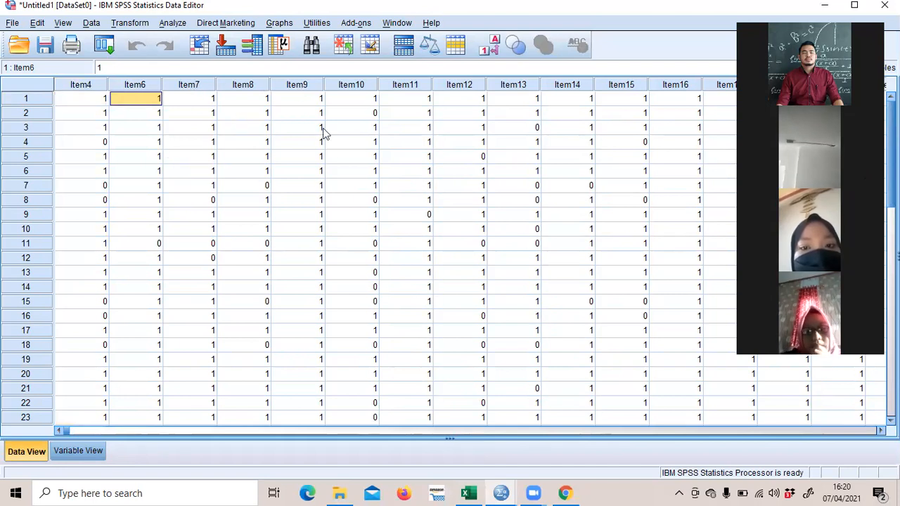
{"action": "right_click", "coordinate": [297, 88]}
{"action": "left_click", "coordinate": [331, 145]}
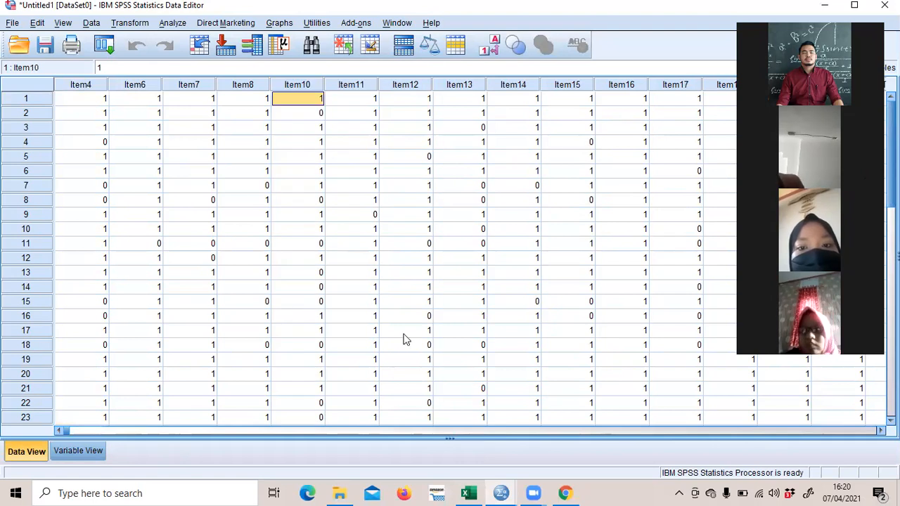
Delete the variables Item10, Item11, Item13 and Item15 from the data grid
{"action": "left_click", "coordinate": [304, 86]}
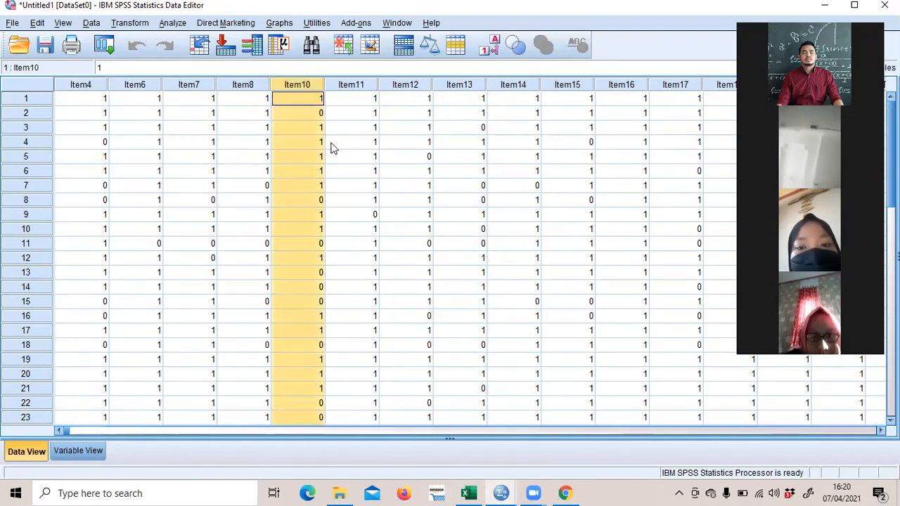
{"action": "key", "text": "Delete"}
{"action": "left_click", "coordinate": [315, 85]}
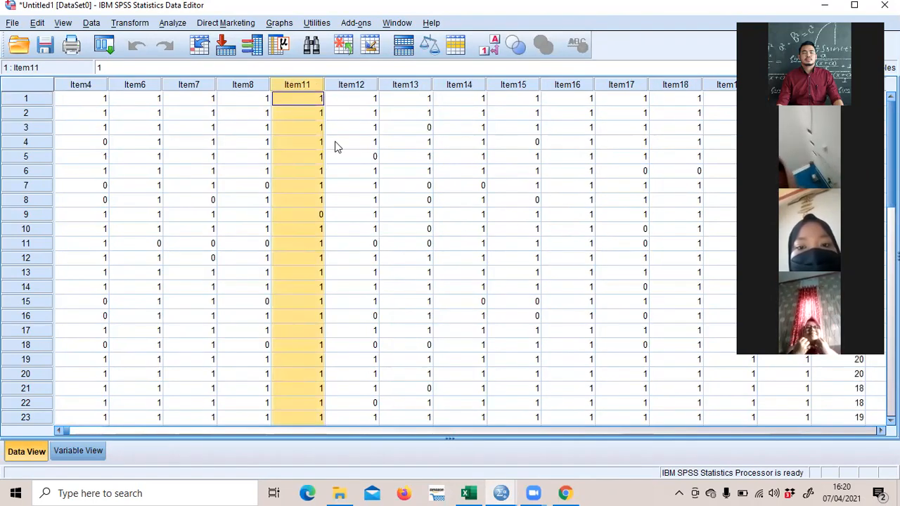
{"action": "key", "text": "Delete"}
{"action": "right_click", "coordinate": [353, 86]}
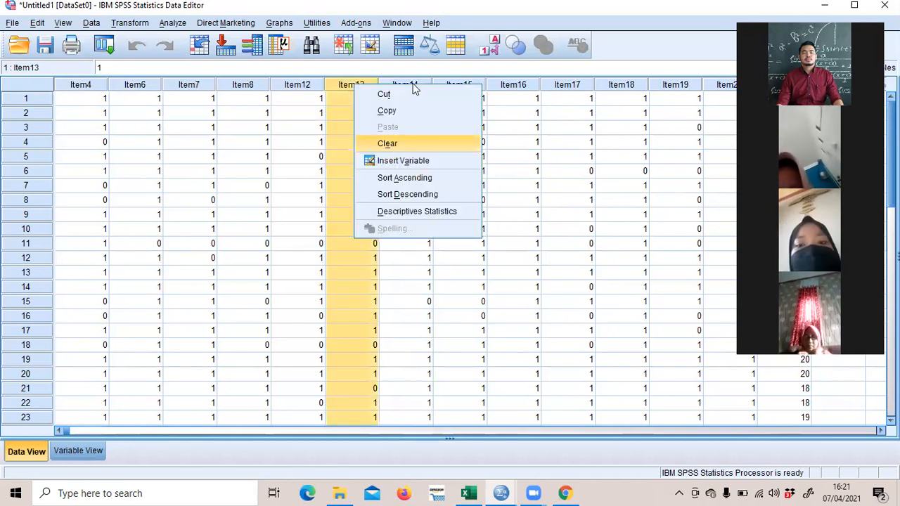
{"action": "left_click", "coordinate": [412, 91]}
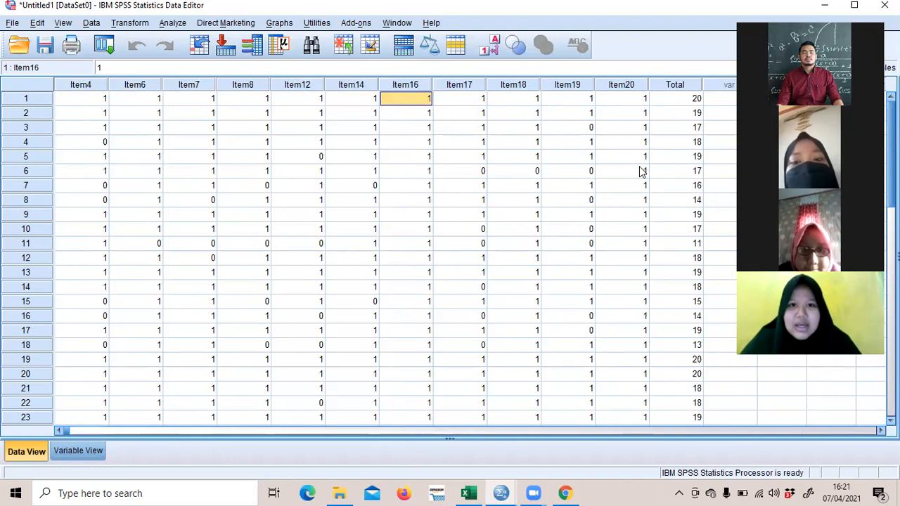
Delete the variables Item16, Item17 and Item19 from the data grid
{"action": "left_click", "coordinate": [570, 430]}
{"action": "left_click_drag", "start_coordinate": [549, 432], "coordinate": [342, 406]}
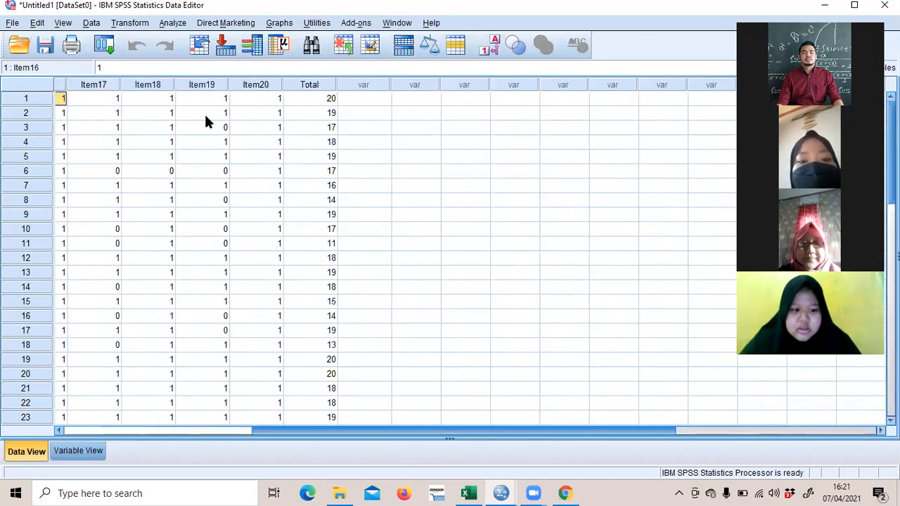
{"action": "right_click", "coordinate": [208, 88]}
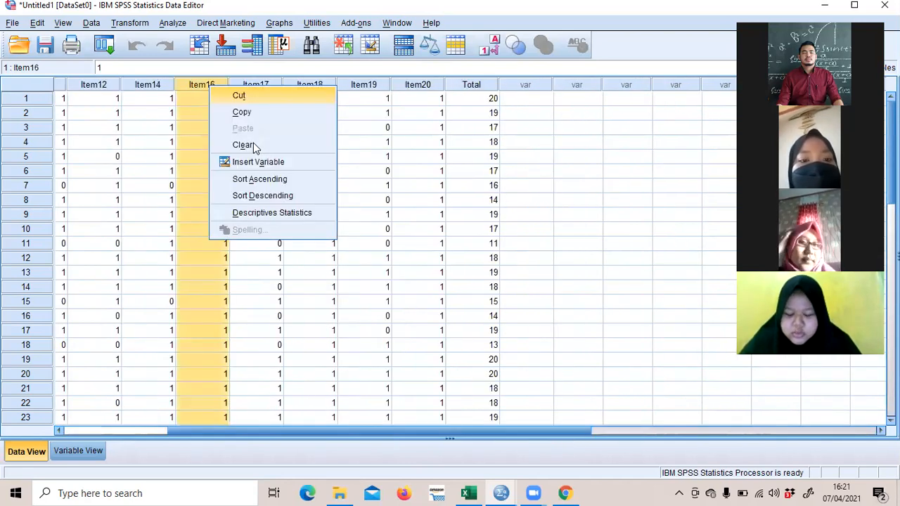
{"action": "left_click", "coordinate": [236, 95]}
{"action": "right_click", "coordinate": [215, 86]}
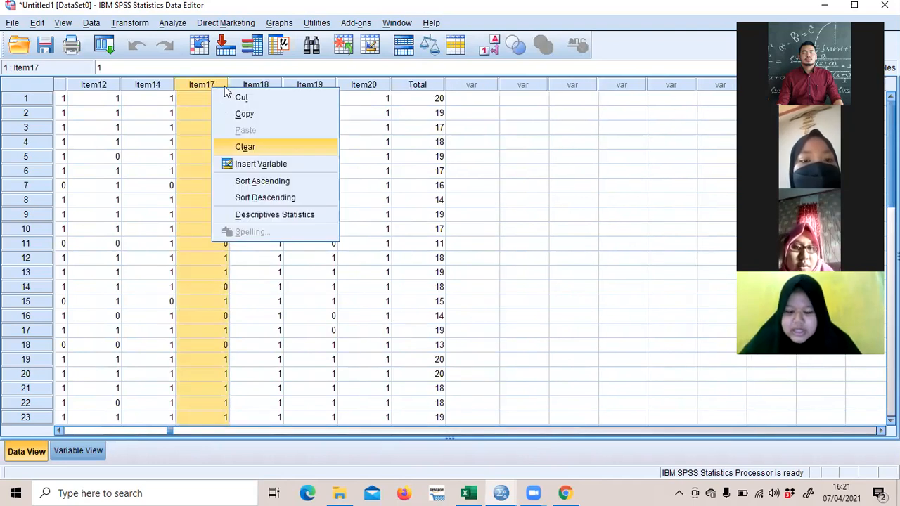
{"action": "left_click", "coordinate": [234, 96]}
{"action": "right_click", "coordinate": [258, 88]}
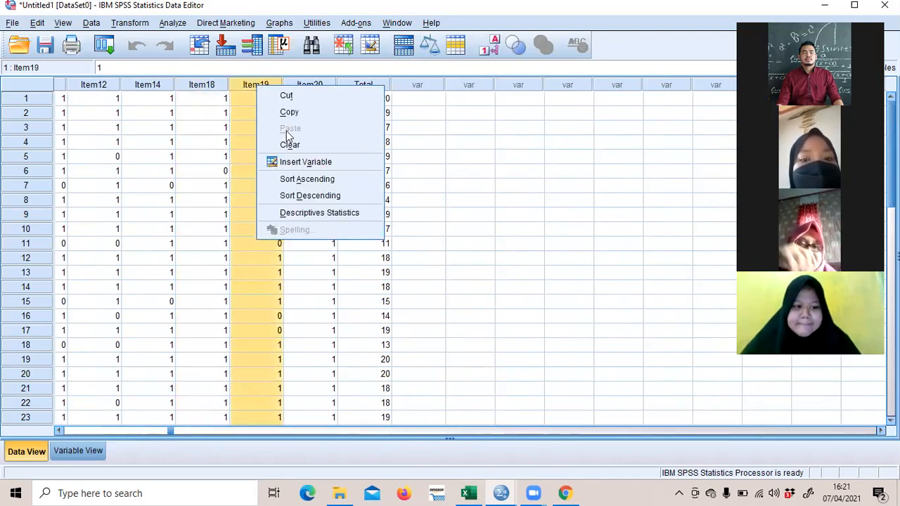
{"action": "left_click", "coordinate": [278, 98]}
{"action": "left_click", "coordinate": [333, 174]}
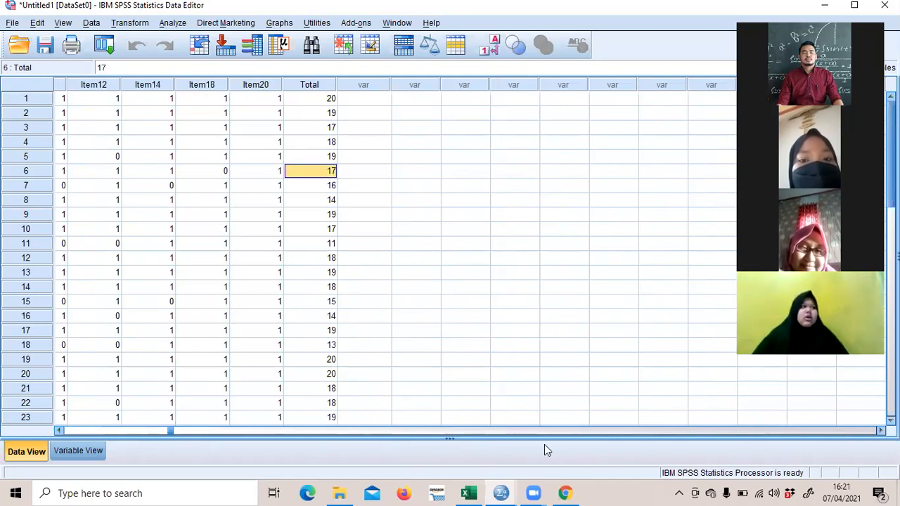
{"action": "left_click", "coordinate": [531, 430]}
{"action": "left_click_drag", "start_coordinate": [461, 435], "coordinate": [83, 409]}
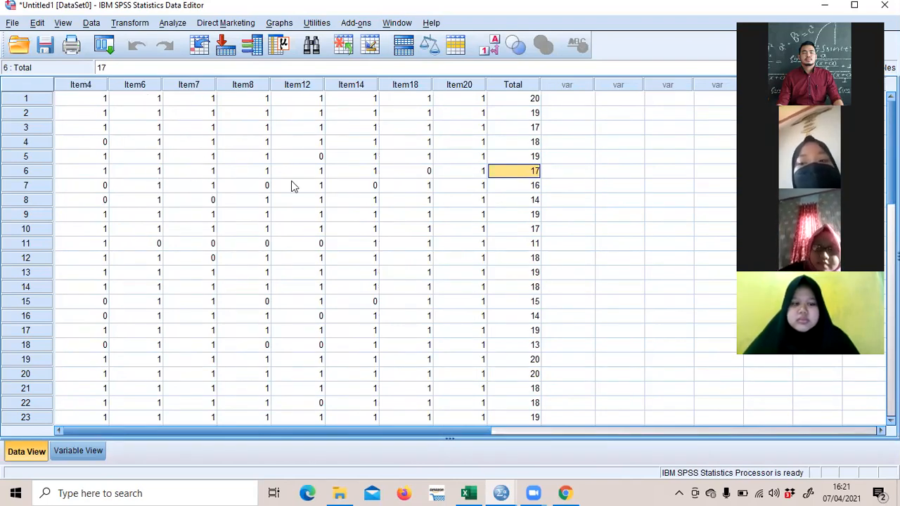
Run a reliability analysis with the Alpha model on Item4, Item6, Item7, Item8, Item12, Item14, Item18 and Item20, leaving out Total
{"action": "left_click", "coordinate": [172, 23]}
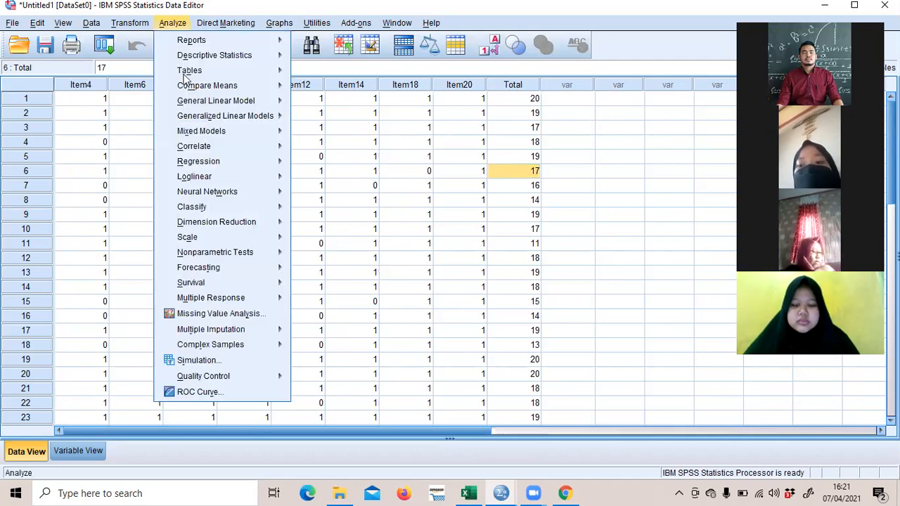
{"action": "mouse_move", "coordinate": [198, 243]}
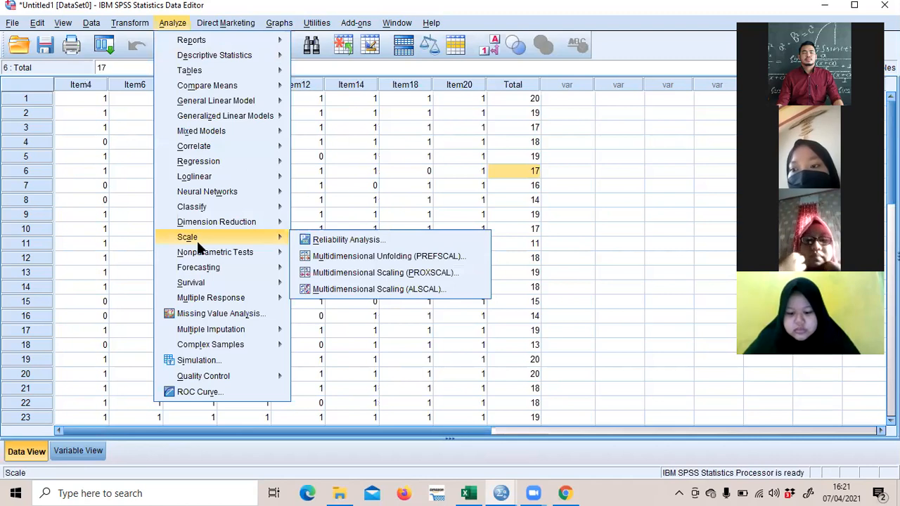
{"action": "left_click", "coordinate": [337, 240]}
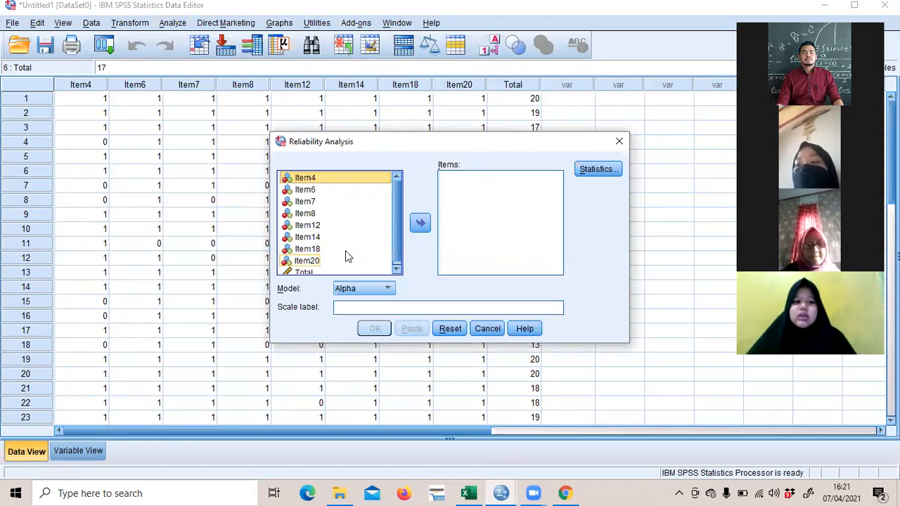
{"action": "key", "text": "ctrl+a"}
{"action": "scroll", "coordinate": [395, 239], "scroll_direction": "down", "scroll_amount": 1}
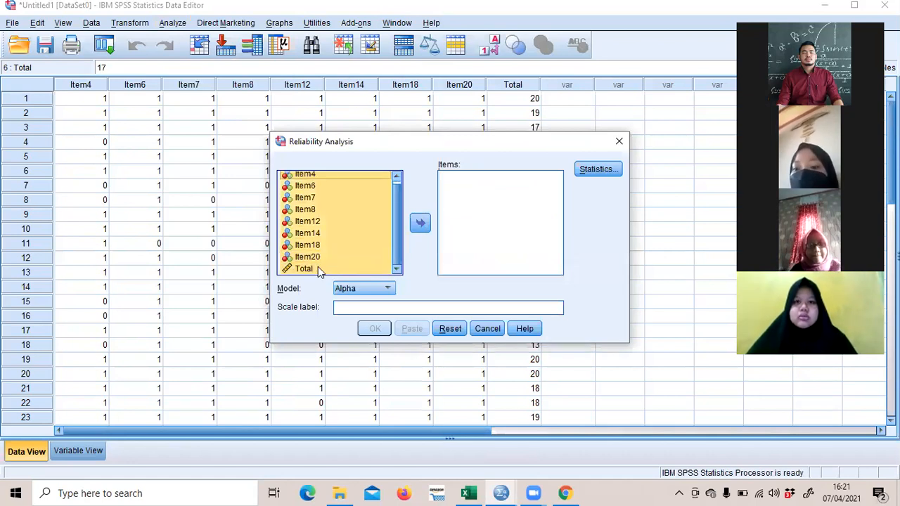
{"action": "left_click", "coordinate": [317, 266], "text": "ctrl"}
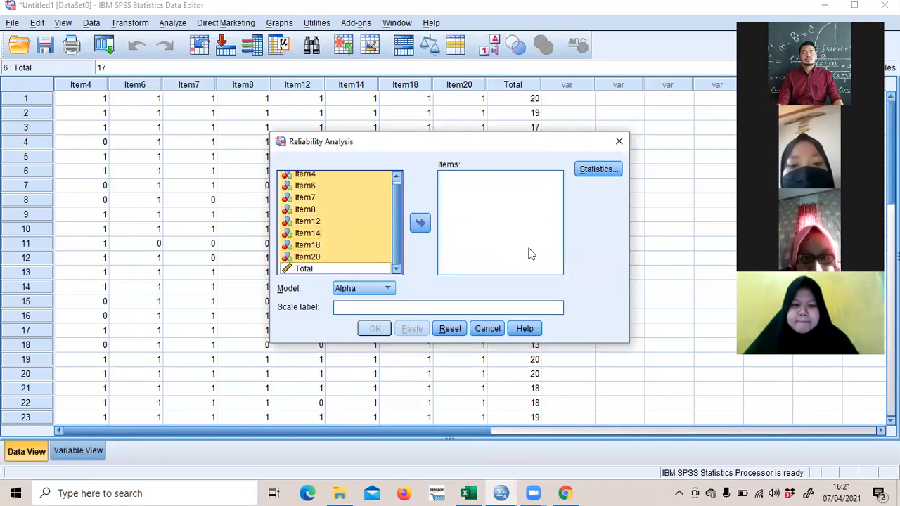
{"action": "left_click", "coordinate": [357, 223]}
{"action": "key", "text": "ctrl+a"}
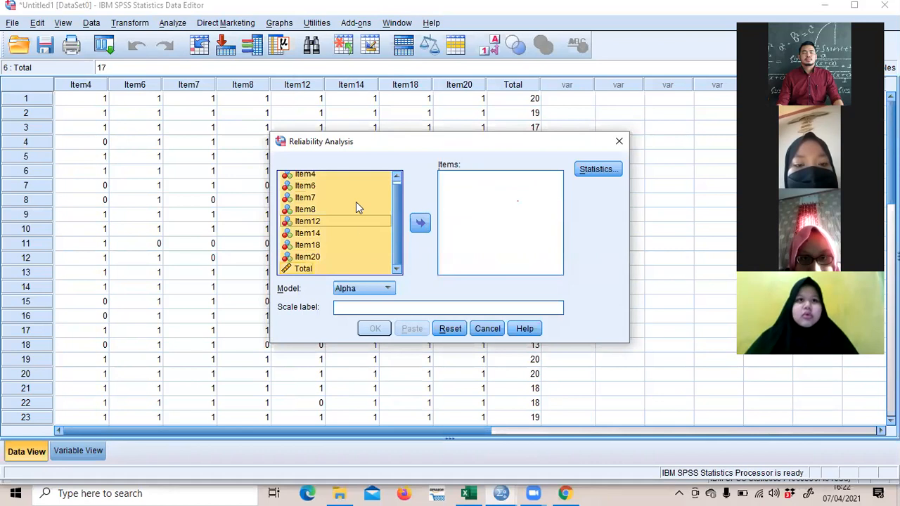
{"action": "left_click", "coordinate": [345, 268], "text": "ctrl"}
{"action": "left_click", "coordinate": [419, 222]}
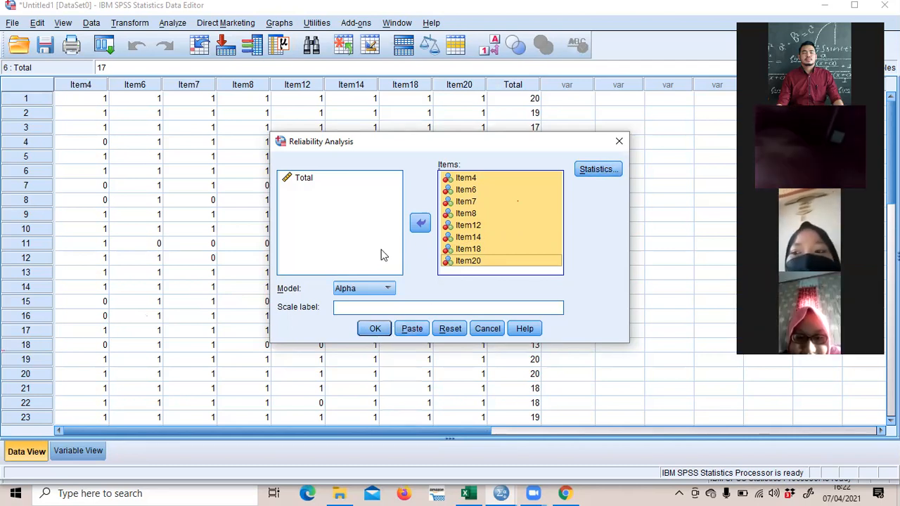
{"action": "left_click", "coordinate": [376, 329]}
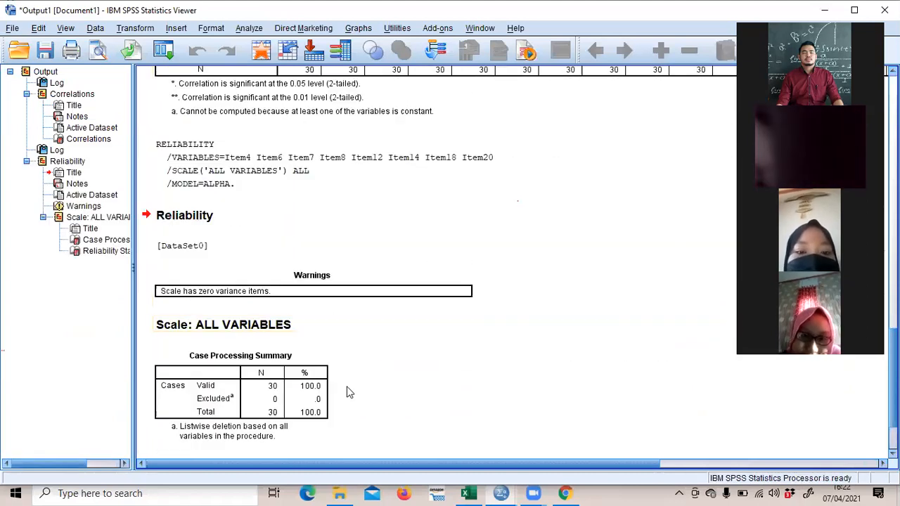
Examine the reliability output, including the Warnings and the Cronbach's Alpha in the Reliability Statistics table
{"action": "left_click", "coordinate": [356, 276]}
{"action": "scroll", "coordinate": [452, 324], "scroll_direction": "down", "scroll_amount": 2}
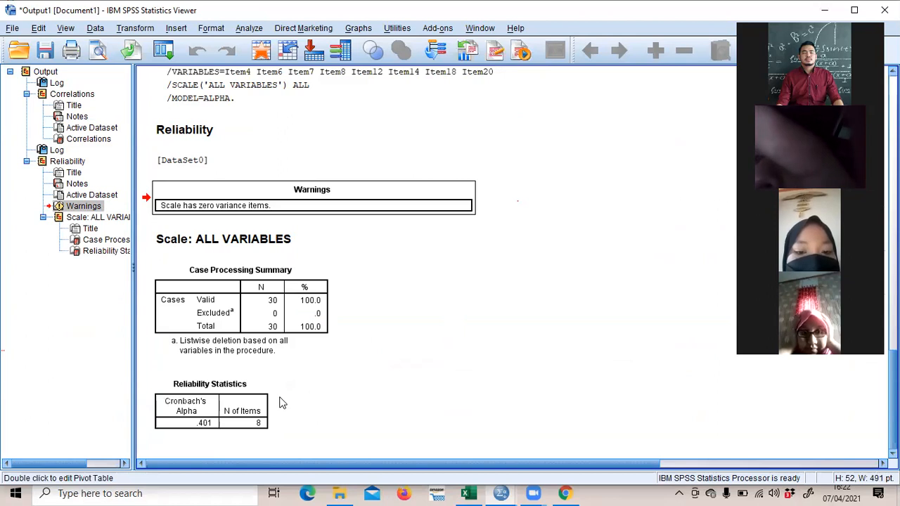
{"action": "left_click", "coordinate": [222, 387]}
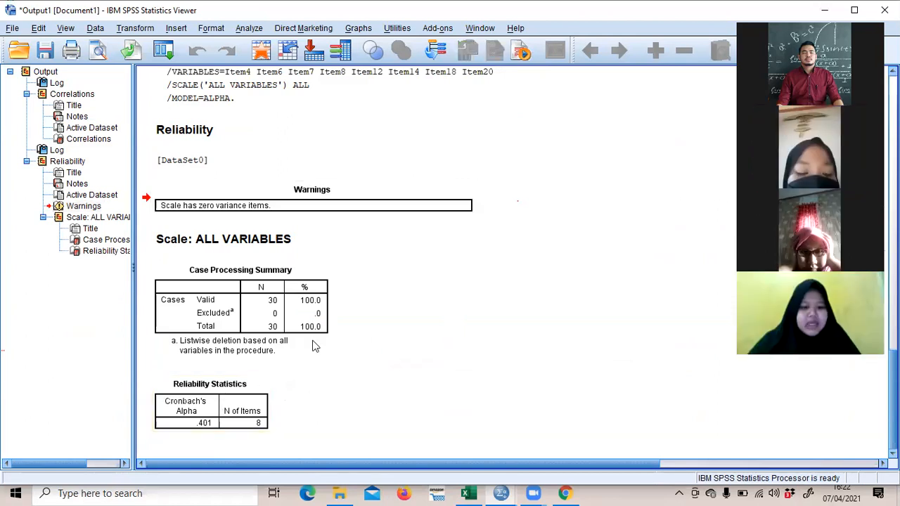
{"action": "scroll", "coordinate": [312, 344], "scroll_direction": "up", "scroll_amount": 5}
{"action": "scroll", "coordinate": [330, 342], "scroll_direction": "up", "scroll_amount": 6}
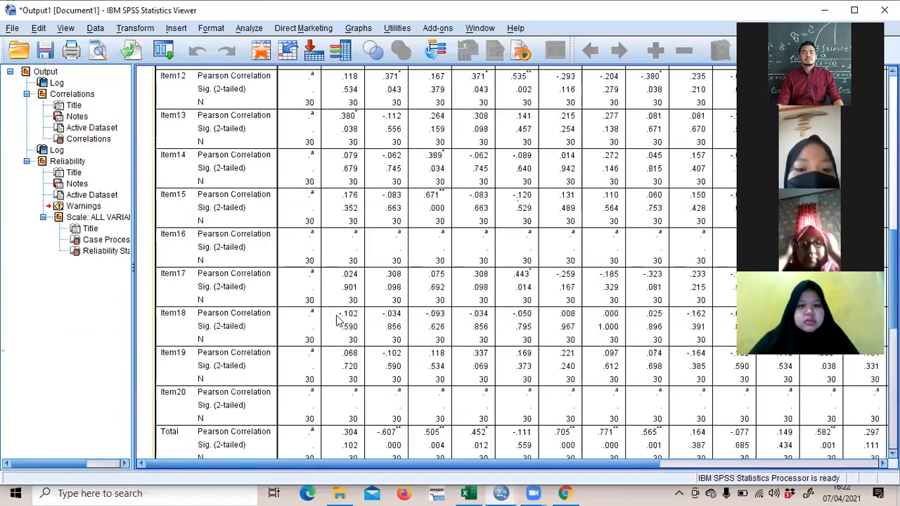
{"action": "scroll", "coordinate": [337, 320], "scroll_direction": "down", "scroll_amount": 10}
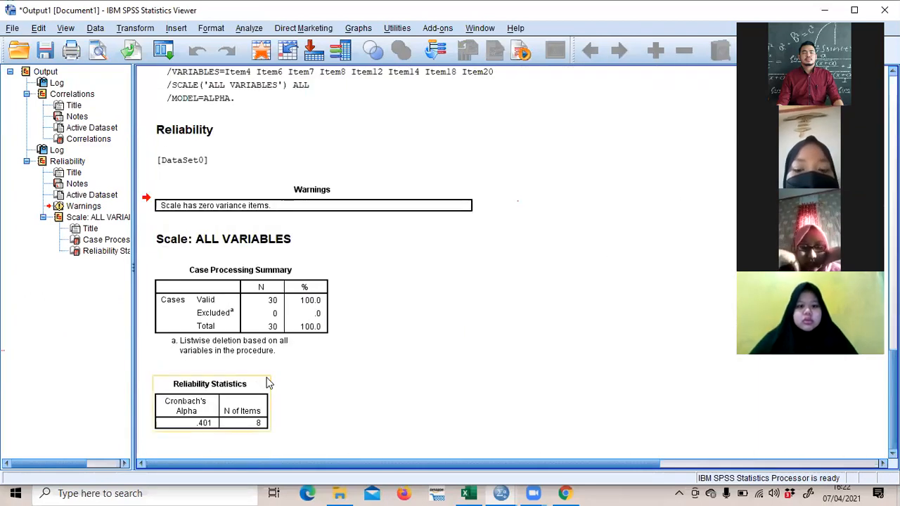
{"action": "left_click", "coordinate": [267, 383]}
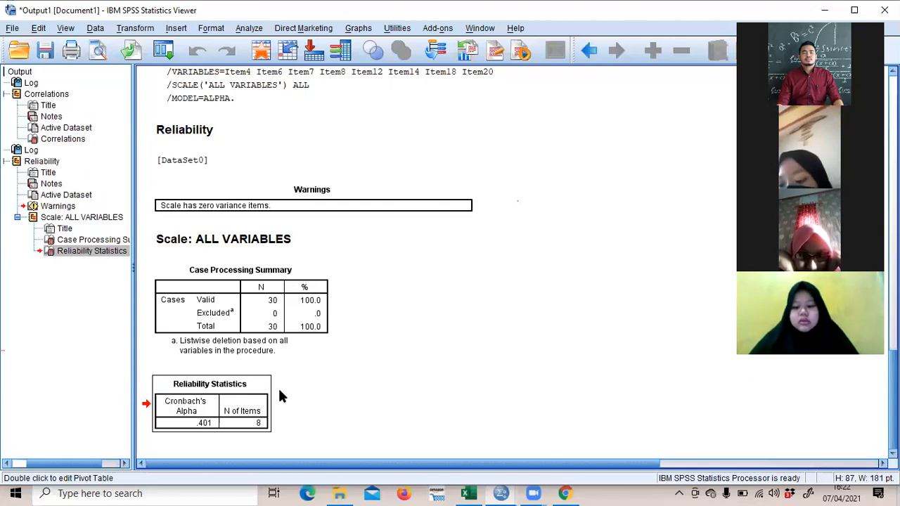
{"action": "left_click", "coordinate": [411, 369]}
{"action": "left_click", "coordinate": [463, 488]}
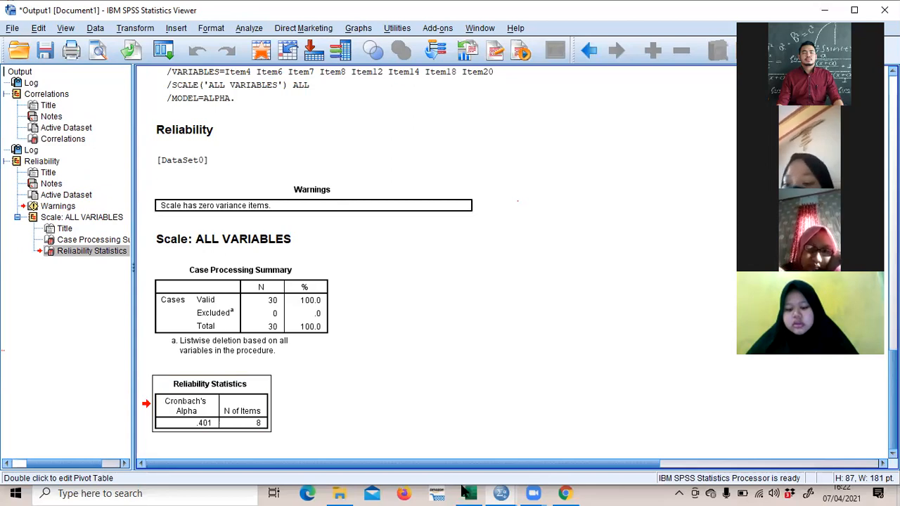
{"action": "left_click", "coordinate": [259, 388]}
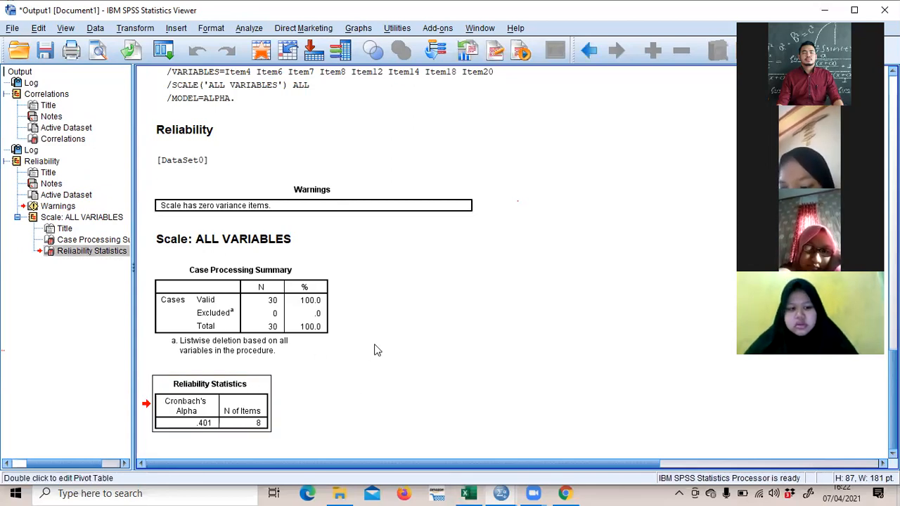
Review the Correlations table again and compare it with the Reliability Statistics table
{"action": "scroll", "coordinate": [376, 350], "scroll_direction": "up", "scroll_amount": 5}
{"action": "scroll", "coordinate": [376, 350], "scroll_direction": "up", "scroll_amount": 5}
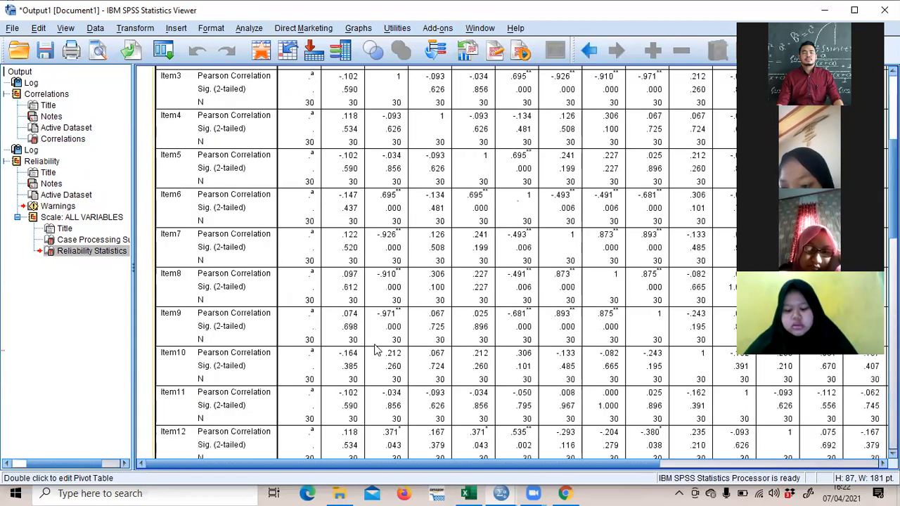
{"action": "scroll", "coordinate": [376, 350], "scroll_direction": "up", "scroll_amount": 4}
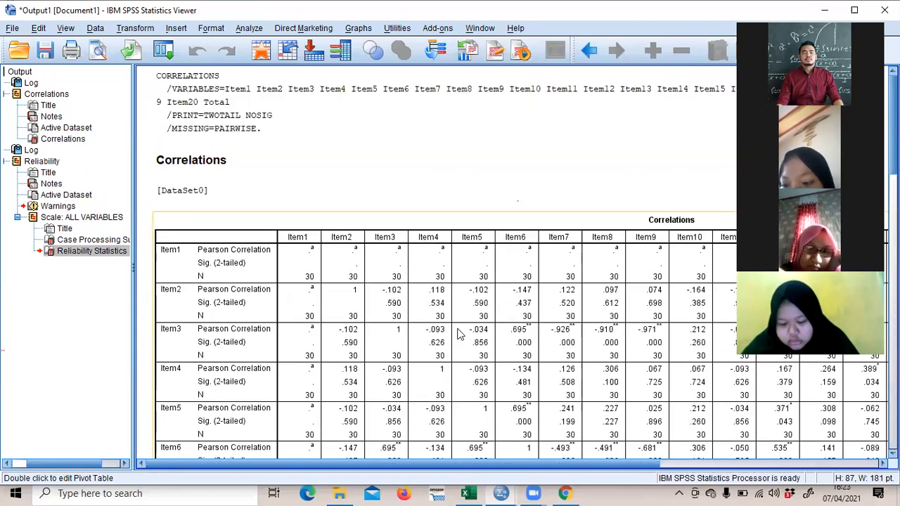
{"action": "scroll", "coordinate": [458, 330], "scroll_direction": "down", "scroll_amount": 5}
{"action": "scroll", "coordinate": [313, 394], "scroll_direction": "down", "scroll_amount": 10}
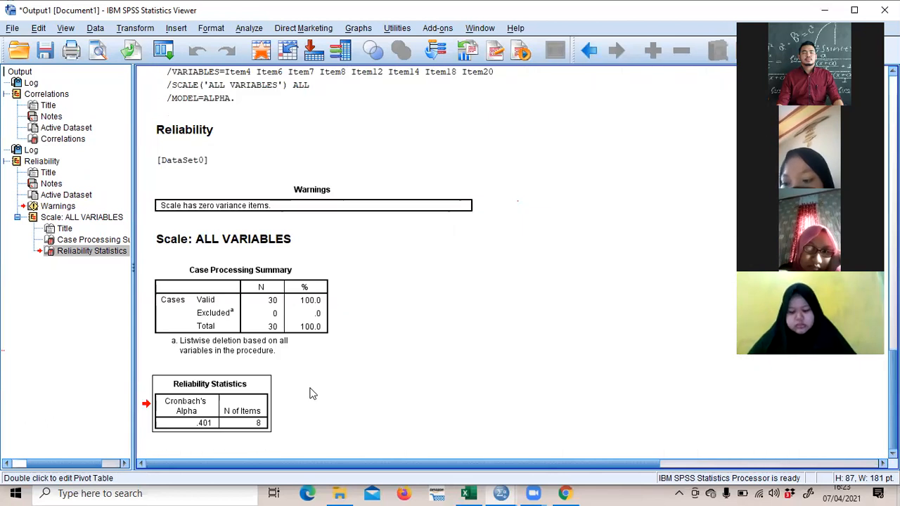
{"action": "left_click", "coordinate": [313, 394]}
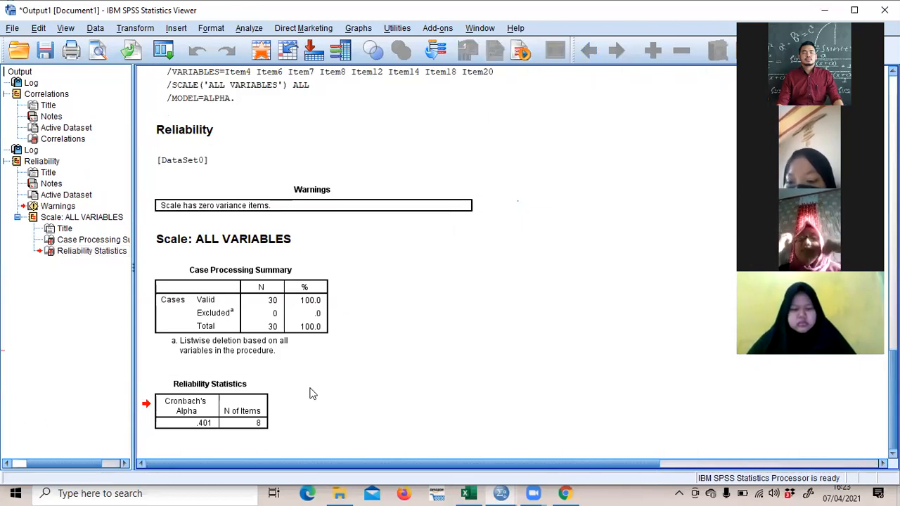
{"action": "left_click", "coordinate": [256, 387]}
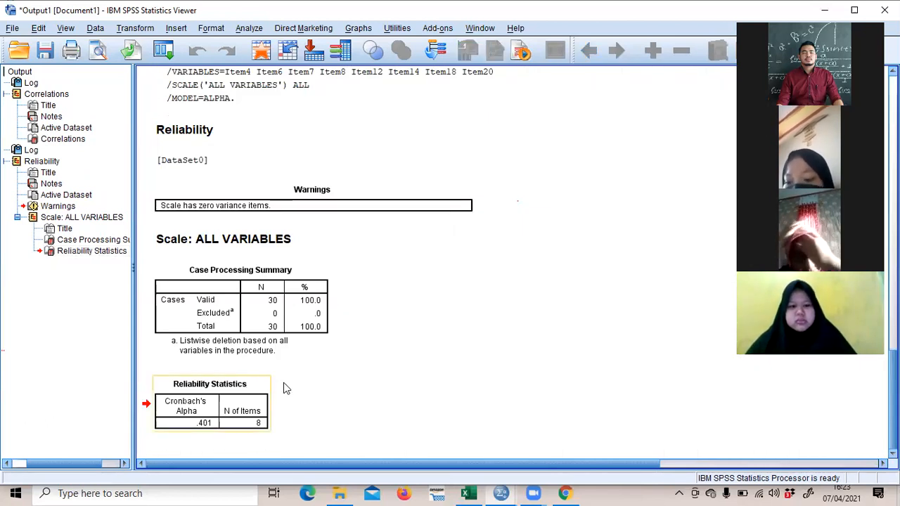
{"action": "scroll", "coordinate": [345, 366], "scroll_direction": "up", "scroll_amount": 5}
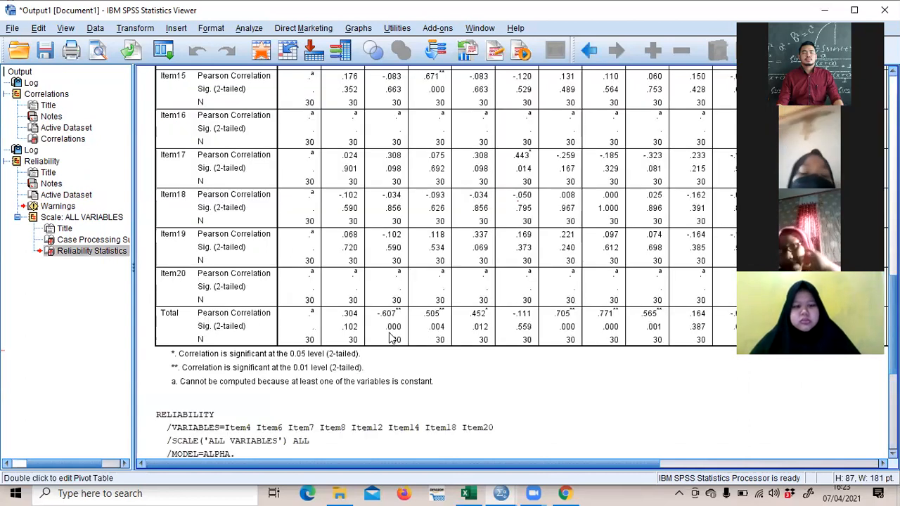
{"action": "scroll", "coordinate": [394, 337], "scroll_direction": "down", "scroll_amount": 5}
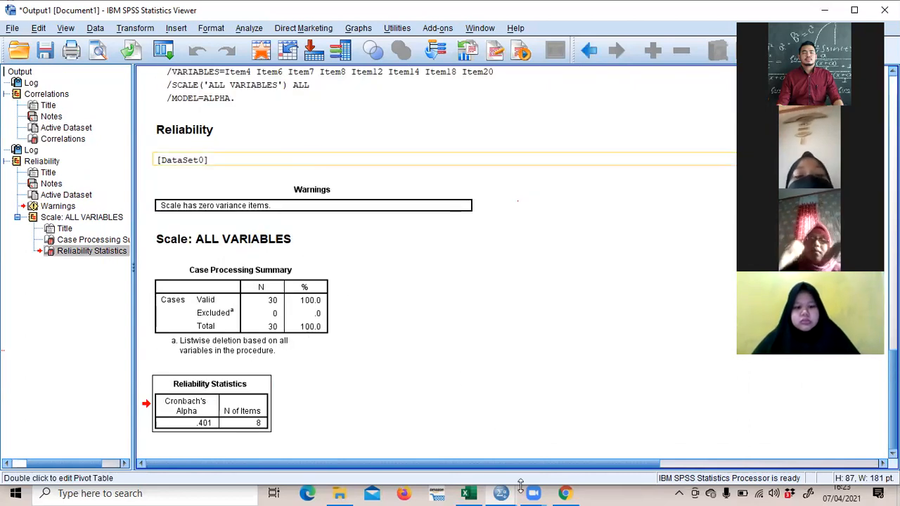
Set up a Frequencies analysis in the Data Editor with Item4, Item6, Item7, Item8, Item12, Item14, Item18 and Item20, leaving out Total
{"action": "mouse_move", "coordinate": [506, 492]}
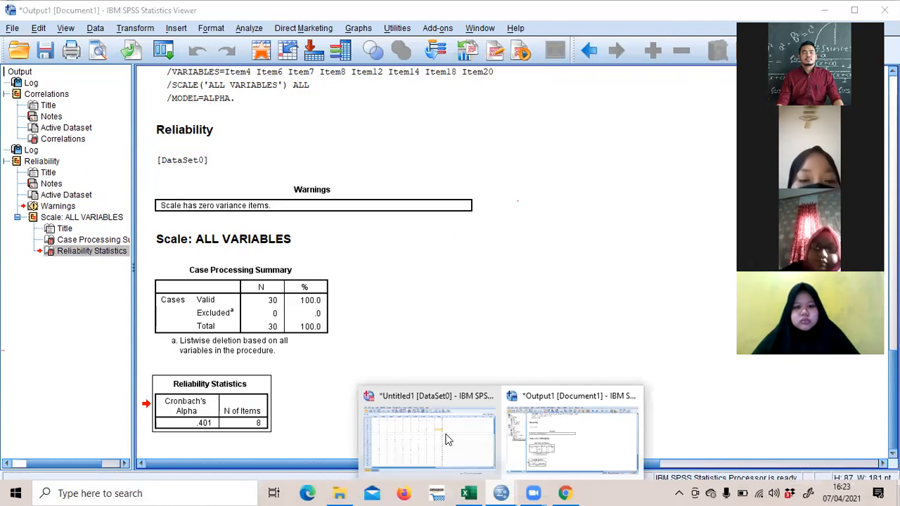
{"action": "left_click", "coordinate": [430, 437]}
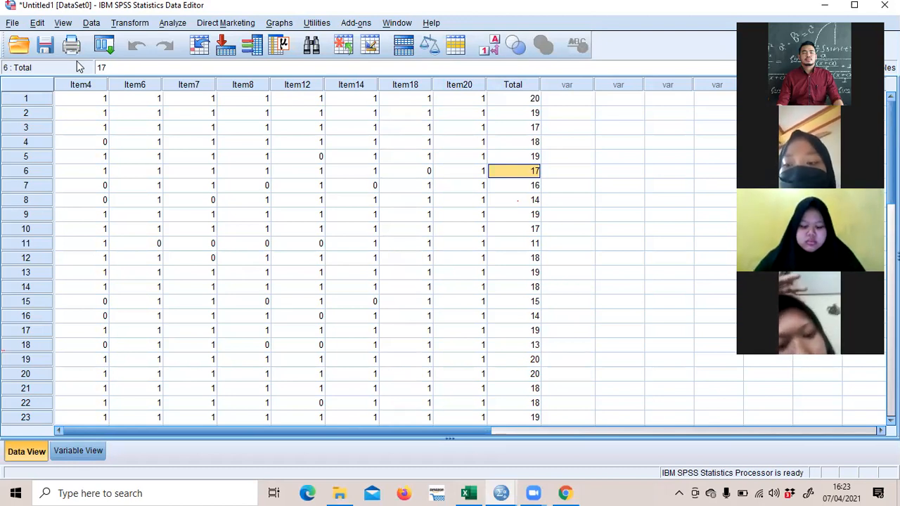
{"action": "key", "text": "alt+a"}
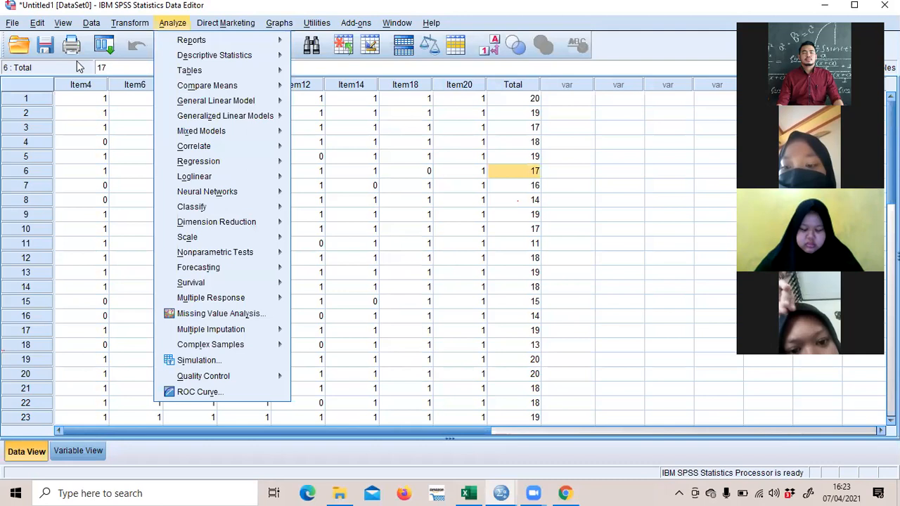
{"action": "key", "text": "e"}
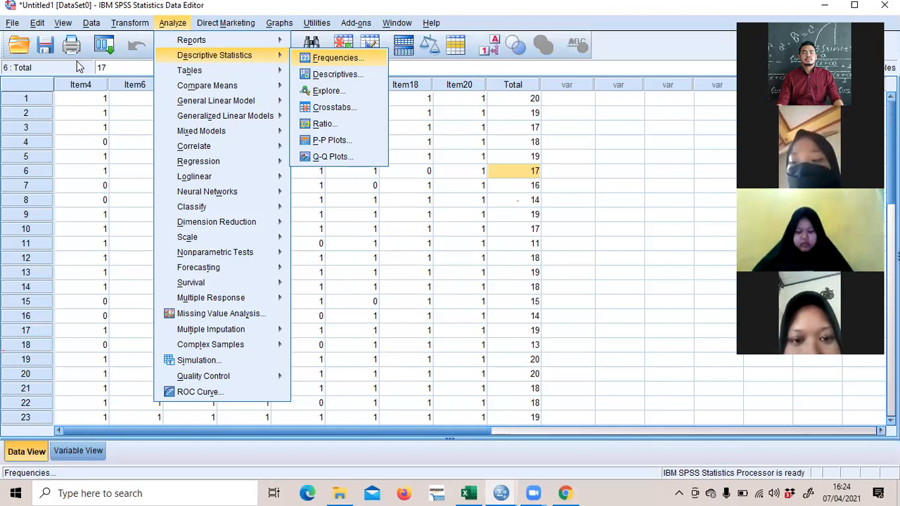
{"action": "key", "text": "Return"}
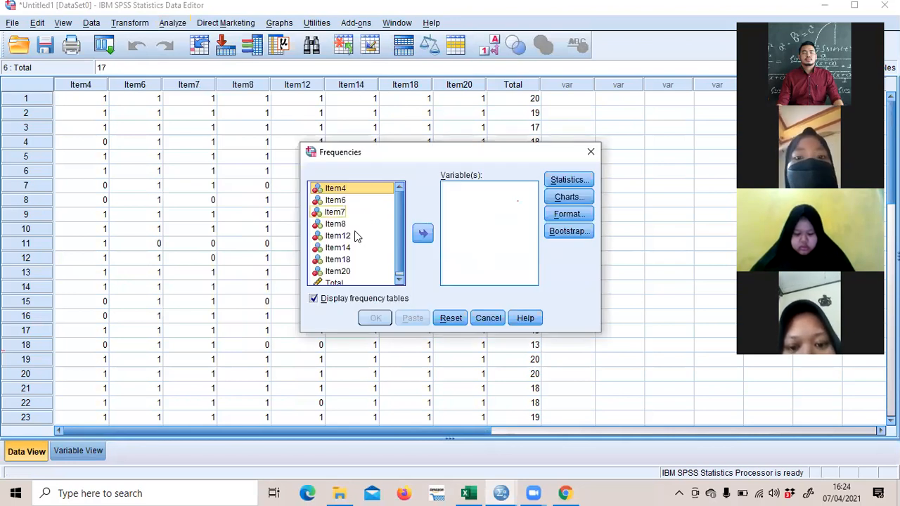
{"action": "left_click", "coordinate": [349, 282], "text": "shift"}
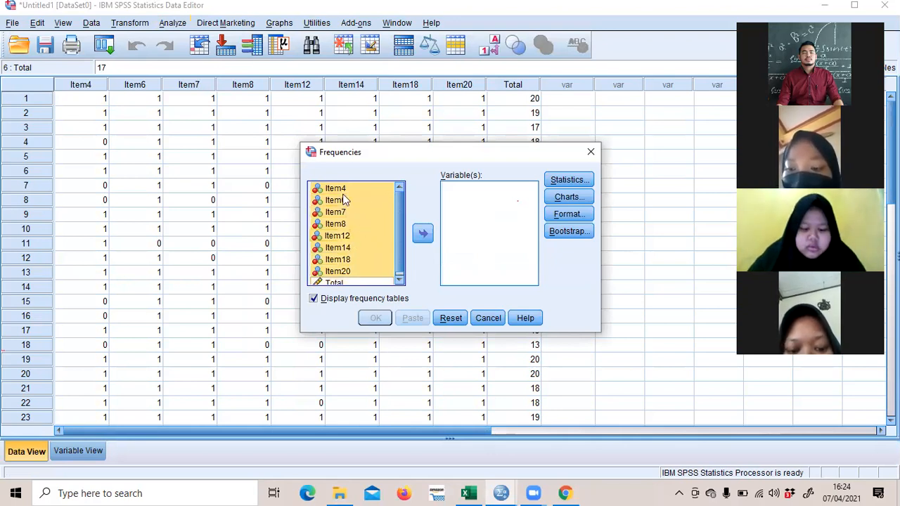
{"action": "left_click", "coordinate": [422, 234]}
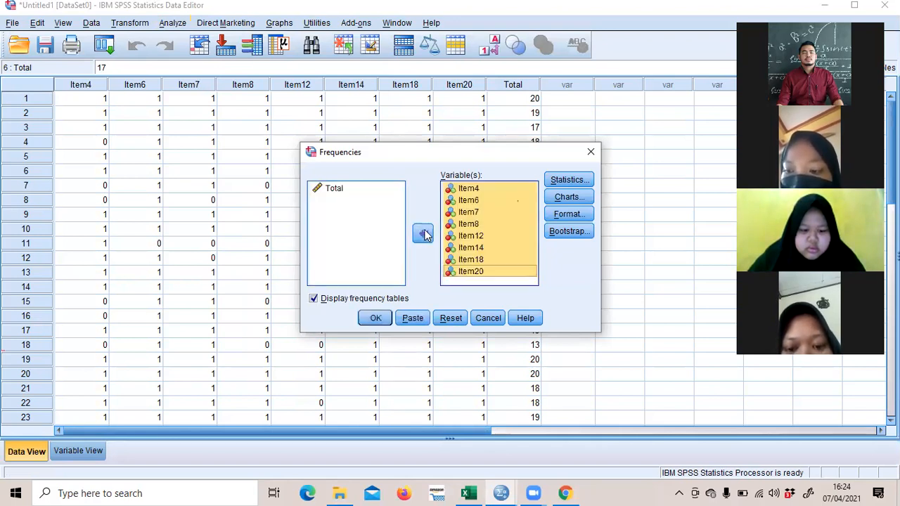
{"action": "left_click", "coordinate": [365, 206]}
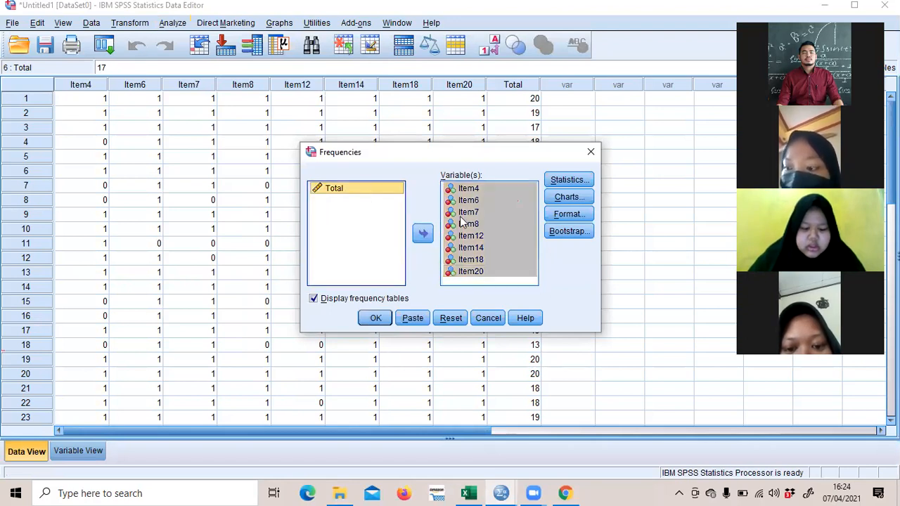
{"action": "left_click", "coordinate": [470, 249]}
{"action": "left_click", "coordinate": [478, 213]}
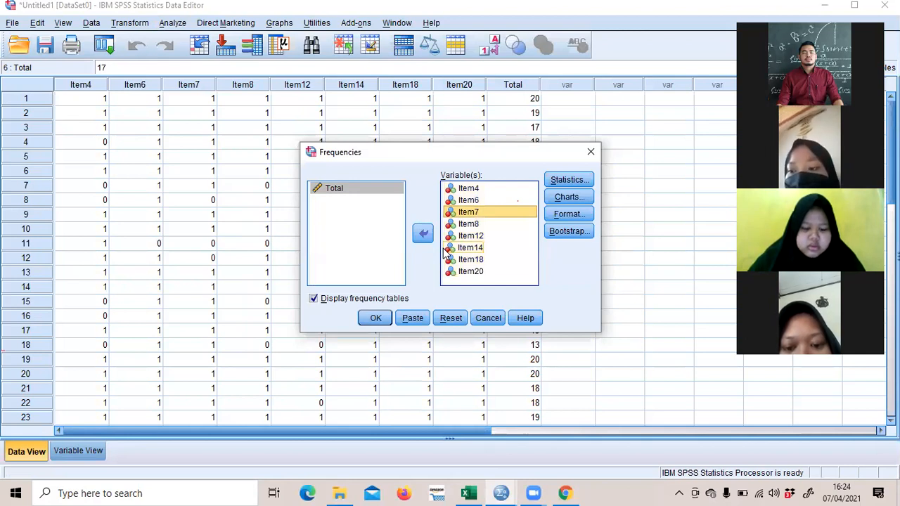
Include the Mean among the frequency statistics and run the analysis with the frequency tables displayed
{"action": "left_click", "coordinate": [567, 180]}
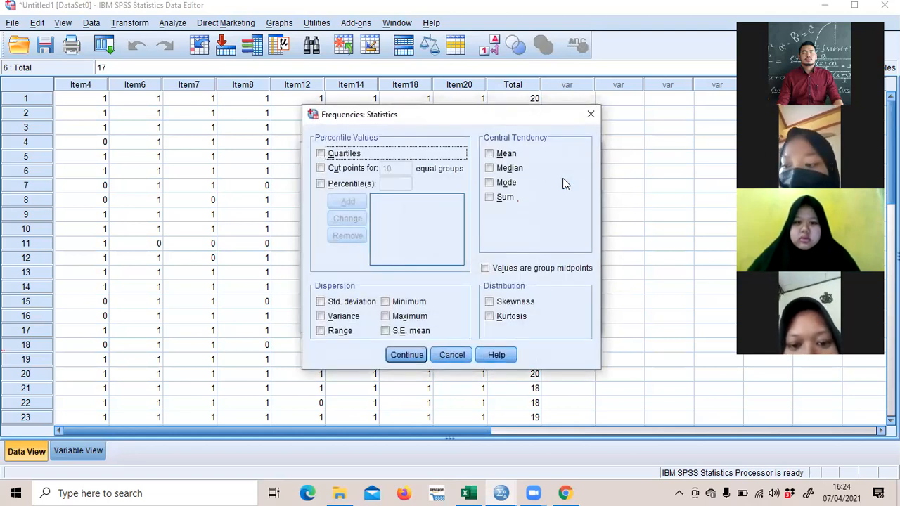
{"action": "left_click", "coordinate": [491, 155]}
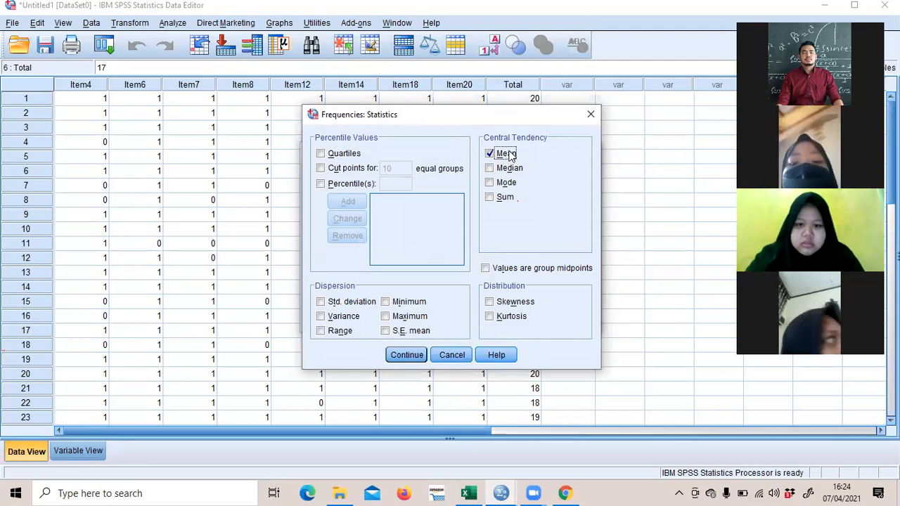
{"action": "left_click", "coordinate": [407, 355]}
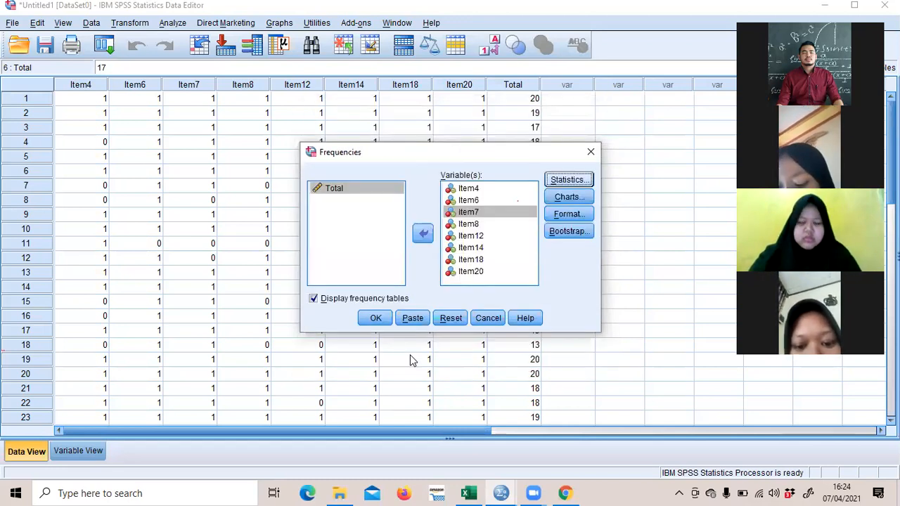
{"action": "left_click", "coordinate": [376, 318]}
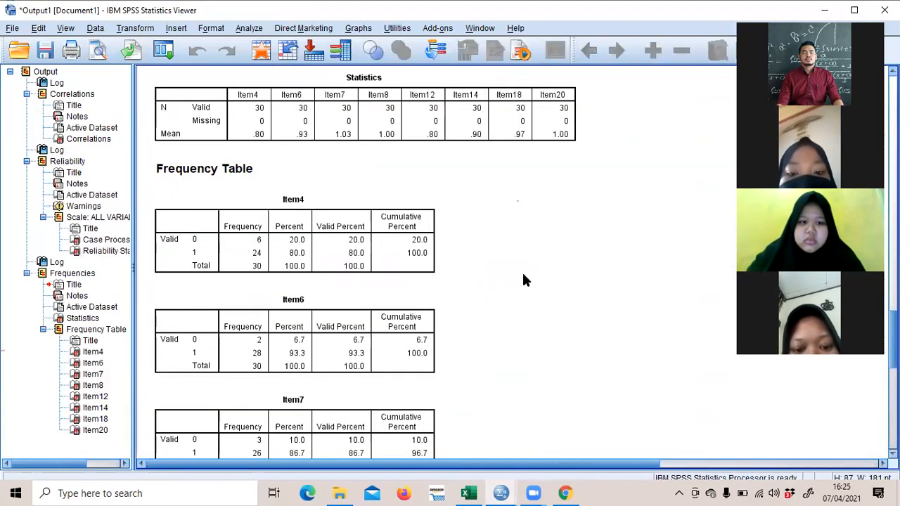
Circle the means of Item4 through Item18 in the Statistics table and mark the mean of Item7 with a cross
{"action": "left_click", "coordinate": [303, 109]}
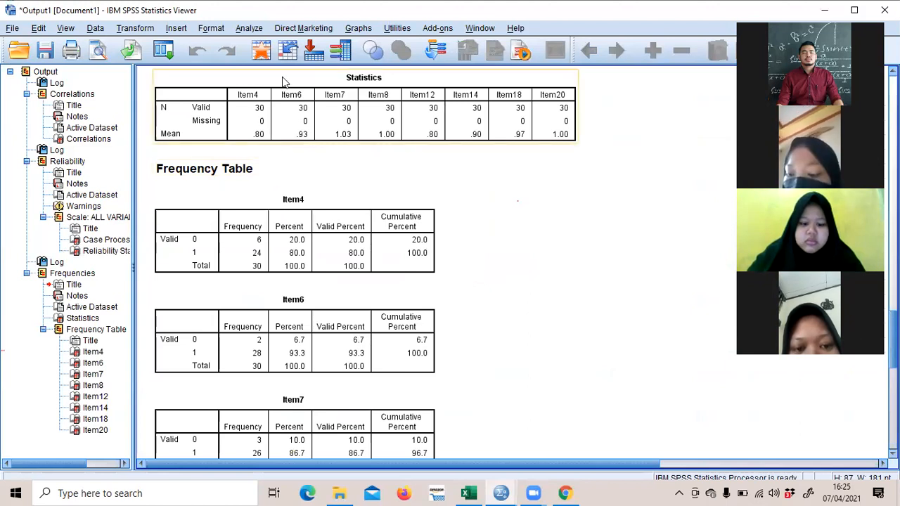
{"action": "scroll", "coordinate": [361, 156], "scroll_direction": "up", "scroll_amount": 1}
{"action": "left_click", "coordinate": [361, 157]}
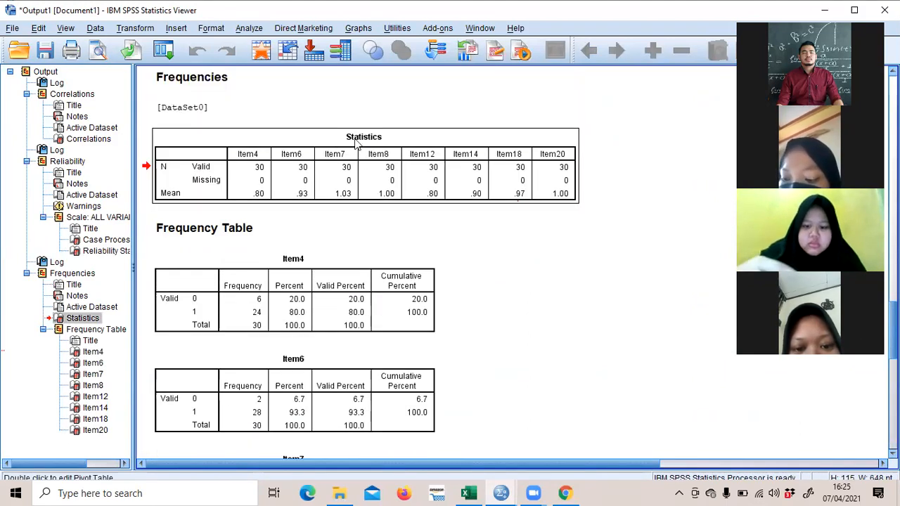
{"action": "left_click", "coordinate": [355, 139]}
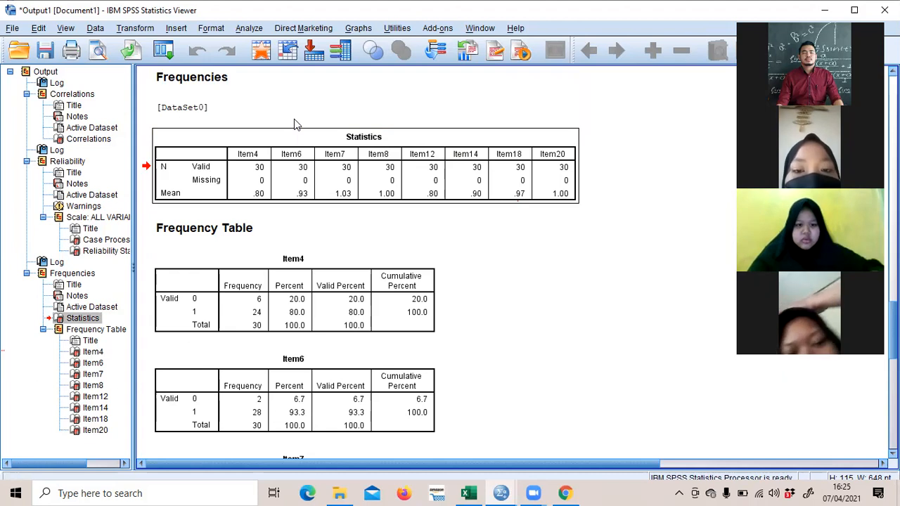
{"action": "mouse_move", "coordinate": [253, 184]}
{"action": "left_mouse_down"}
{"action": "mouse_move", "coordinate": [250, 209]}
{"action": "mouse_move", "coordinate": [269, 189]}
{"action": "mouse_move", "coordinate": [312, 197]}
{"action": "mouse_move", "coordinate": [332, 189]}
{"action": "mouse_move", "coordinate": [354, 210]}
{"action": "mouse_move", "coordinate": [378, 185]}
{"action": "mouse_move", "coordinate": [388, 212]}
{"action": "mouse_move", "coordinate": [399, 187]}
{"action": "mouse_move", "coordinate": [421, 193]}
{"action": "mouse_move", "coordinate": [433, 217]}
{"action": "mouse_move", "coordinate": [442, 198]}
{"action": "mouse_move", "coordinate": [487, 212]}
{"action": "mouse_move", "coordinate": [490, 196]}
{"action": "mouse_move", "coordinate": [536, 200]}
{"action": "mouse_move", "coordinate": [540, 184]}
{"action": "left_mouse_up"}
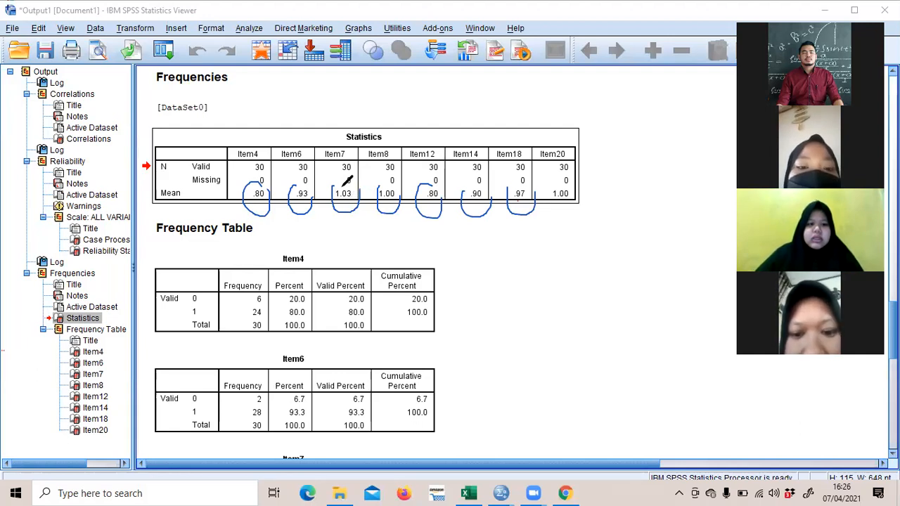
{"action": "mouse_move", "coordinate": [347, 211]}
{"action": "left_mouse_down"}
{"action": "mouse_move", "coordinate": [337, 219]}
{"action": "mouse_move", "coordinate": [350, 221]}
{"action": "left_mouse_up"}
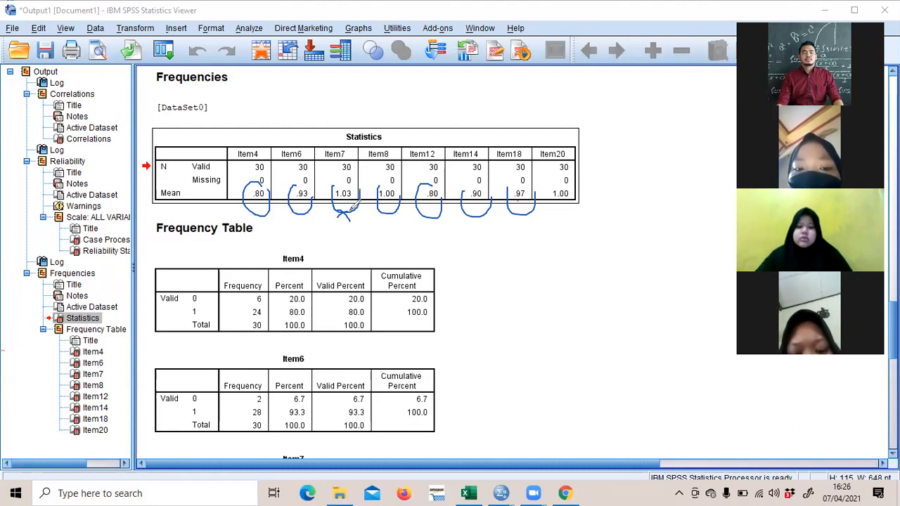
{"action": "mouse_move", "coordinate": [349, 209]}
{"action": "left_mouse_down"}
{"action": "mouse_move", "coordinate": [327, 229]}
{"action": "mouse_move", "coordinate": [365, 229]}
{"action": "left_mouse_up"}
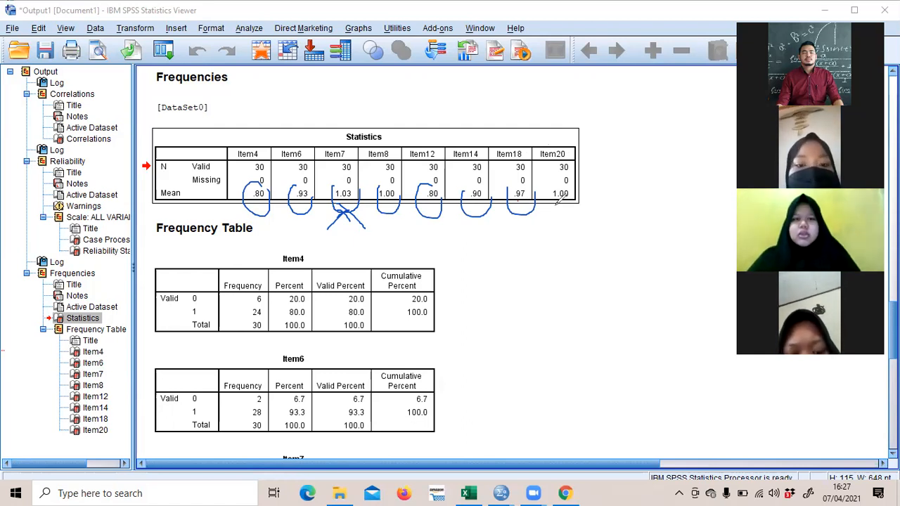
Switch to a blank whiteboard and handwrite the column headings "No soal", "Skor" and "Kriteria" in one row
{"action": "left_click", "coordinate": [619, 124]}
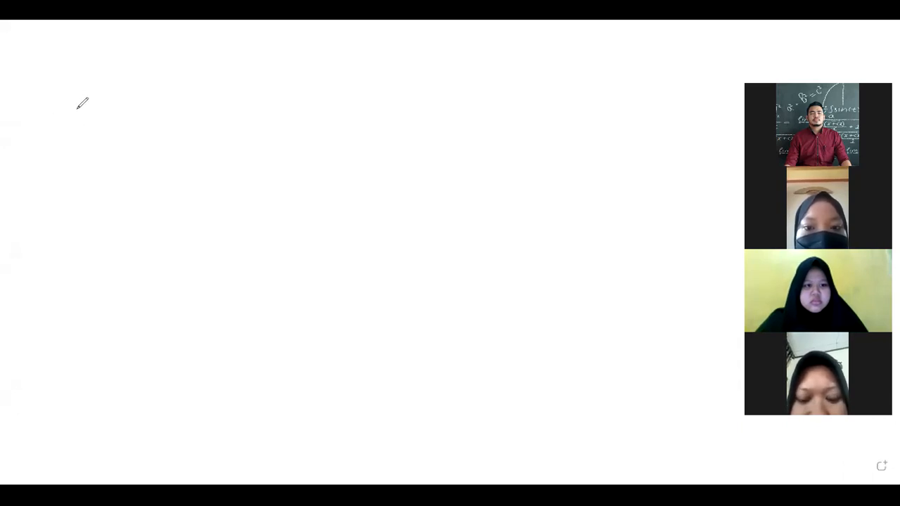
{"action": "left_click_drag", "start_coordinate": [38, 103], "coordinate": [50, 105]}
{"action": "mouse_move", "coordinate": [55, 108]}
{"action": "left_mouse_down"}
{"action": "mouse_move", "coordinate": [82, 125]}
{"action": "mouse_move", "coordinate": [103, 119]}
{"action": "left_mouse_up"}
{"action": "left_click_drag", "start_coordinate": [107, 104], "coordinate": [107, 121]}
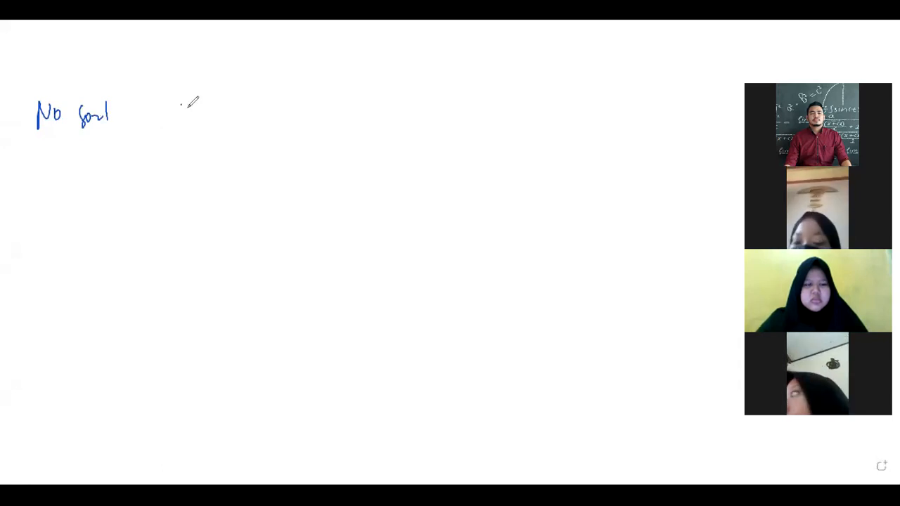
{"action": "left_click_drag", "start_coordinate": [182, 106], "coordinate": [177, 123]}
{"action": "left_click_drag", "start_coordinate": [187, 107], "coordinate": [194, 123]}
{"action": "left_click_drag", "start_coordinate": [197, 114], "coordinate": [217, 115]}
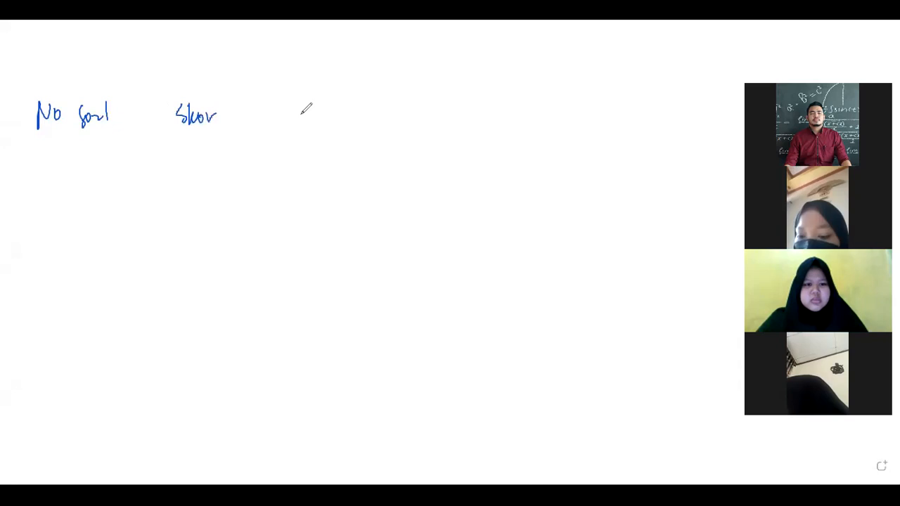
{"action": "left_click_drag", "start_coordinate": [300, 116], "coordinate": [329, 117]}
{"action": "left_click_drag", "start_coordinate": [333, 116], "coordinate": [334, 125]}
{"action": "mouse_move", "coordinate": [339, 111]}
{"action": "left_mouse_down"}
{"action": "mouse_move", "coordinate": [339, 127]}
{"action": "mouse_move", "coordinate": [360, 122]}
{"action": "left_mouse_up"}
Draw two vertical lines separating the three whiteboard columns and a horizontal line beneath the headings without crossing their text
{"action": "left_click_drag", "start_coordinate": [269, 116], "coordinate": [279, 386]}
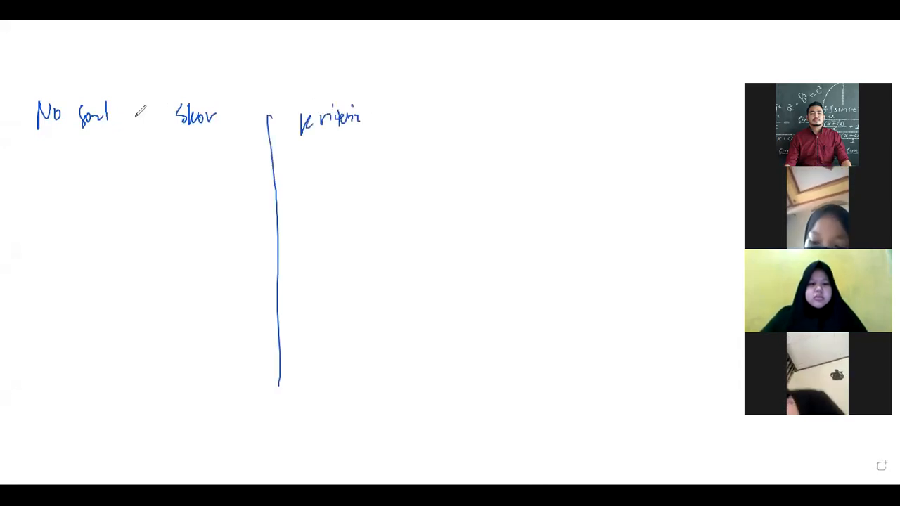
{"action": "left_click_drag", "start_coordinate": [135, 96], "coordinate": [162, 400]}
{"action": "mouse_move", "coordinate": [63, 129]}
{"action": "left_mouse_down"}
{"action": "mouse_move", "coordinate": [179, 121]}
{"action": "mouse_move", "coordinate": [335, 132]}
{"action": "left_mouse_up"}
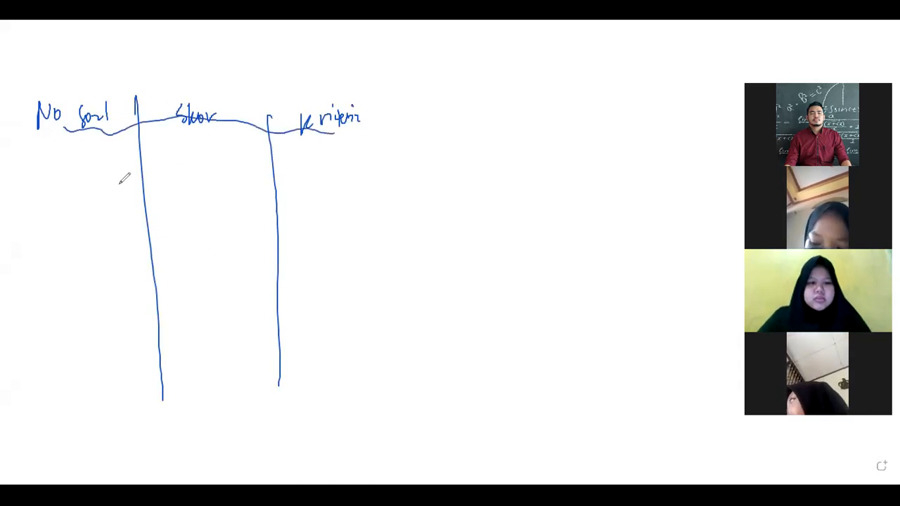
{"action": "key", "text": "ctrl+z"}
{"action": "mouse_move", "coordinate": [59, 142]}
{"action": "left_mouse_down"}
{"action": "mouse_move", "coordinate": [202, 134]}
{"action": "mouse_move", "coordinate": [348, 142]}
{"action": "left_mouse_up"}
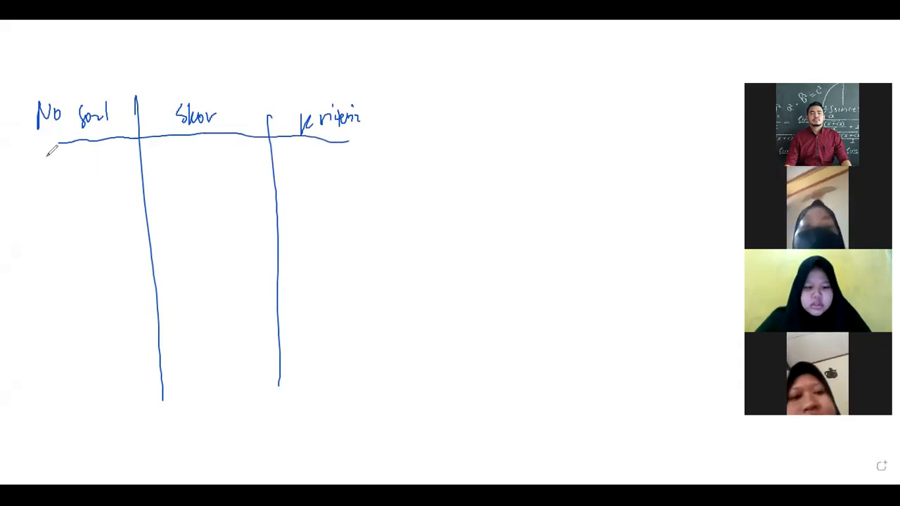
Handwrite Item 4, 6, 7, 8, 12, 14, 18 and 20 one below another in the "No soal" column
{"action": "mouse_move", "coordinate": [48, 154]}
{"action": "left_mouse_down"}
{"action": "mouse_move", "coordinate": [48, 171]}
{"action": "mouse_move", "coordinate": [65, 157]}
{"action": "mouse_move", "coordinate": [78, 165]}
{"action": "left_mouse_up"}
{"action": "left_click_drag", "start_coordinate": [87, 155], "coordinate": [94, 162]}
{"action": "left_click_drag", "start_coordinate": [91, 153], "coordinate": [90, 167]}
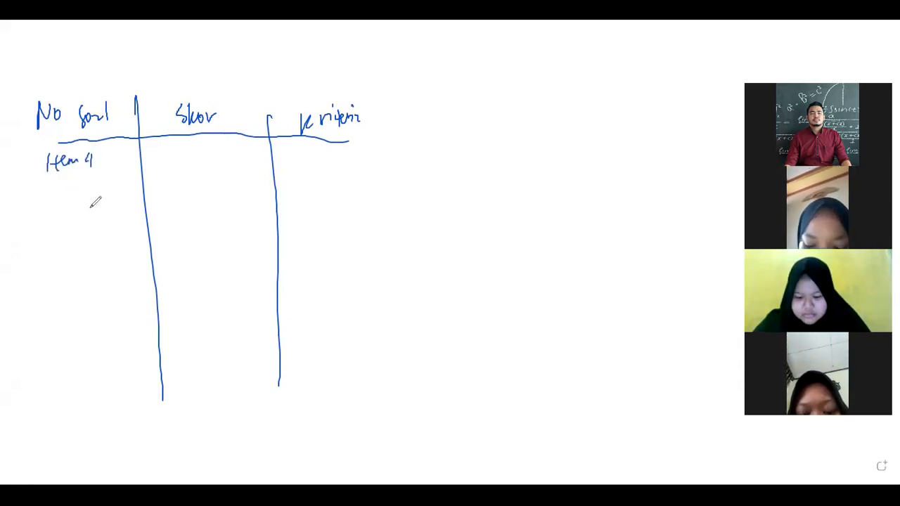
{"action": "left_click_drag", "start_coordinate": [92, 180], "coordinate": [90, 272]}
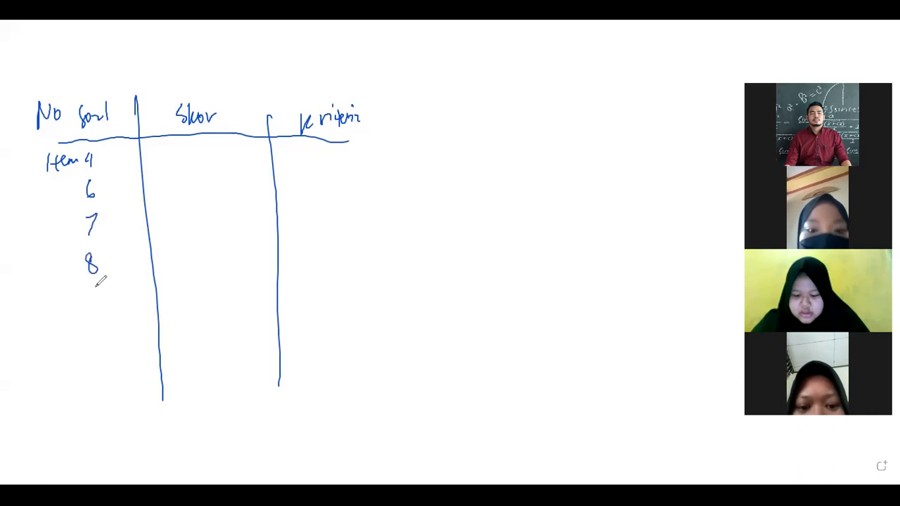
{"action": "mouse_move", "coordinate": [95, 281]}
{"action": "left_mouse_down"}
{"action": "mouse_move", "coordinate": [95, 296]}
{"action": "mouse_move", "coordinate": [109, 296]}
{"action": "mouse_move", "coordinate": [92, 328]}
{"action": "left_mouse_up"}
{"action": "left_click_drag", "start_coordinate": [103, 311], "coordinate": [99, 362]}
{"action": "left_click_drag", "start_coordinate": [113, 348], "coordinate": [111, 391]}
{"action": "left_click_drag", "start_coordinate": [120, 376], "coordinate": [119, 377]}
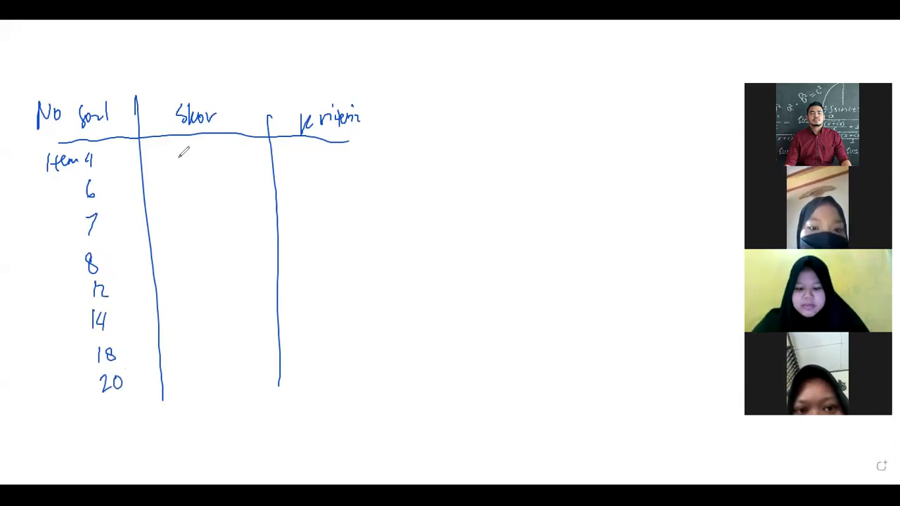
Write the scores 0,80, 0,93, 1,00 and 1,00 in the "Skor" column for items 4, 6, 7 and 8
{"action": "mouse_move", "coordinate": [169, 150]}
{"action": "left_mouse_down"}
{"action": "mouse_move", "coordinate": [181, 171]}
{"action": "mouse_move", "coordinate": [209, 153]}
{"action": "left_mouse_up"}
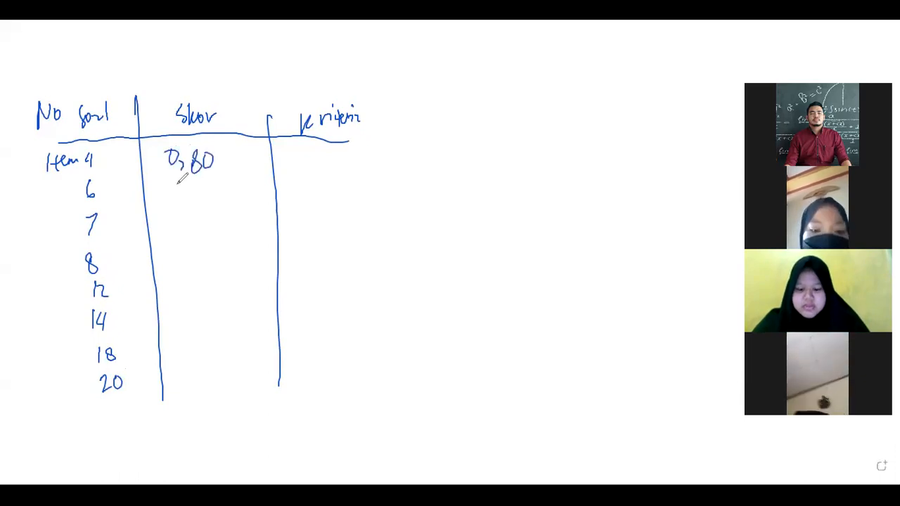
{"action": "left_click_drag", "start_coordinate": [180, 185], "coordinate": [180, 185]}
{"action": "mouse_move", "coordinate": [189, 190]}
{"action": "left_mouse_down"}
{"action": "mouse_move", "coordinate": [214, 181]}
{"action": "mouse_move", "coordinate": [202, 196]}
{"action": "mouse_move", "coordinate": [217, 199]}
{"action": "left_mouse_up"}
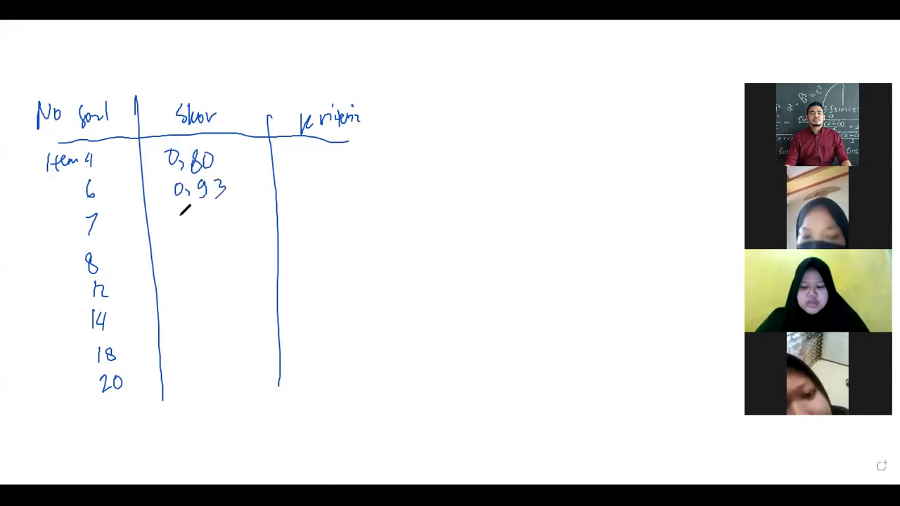
{"action": "left_click_drag", "start_coordinate": [183, 208], "coordinate": [182, 226]}
{"action": "left_click_drag", "start_coordinate": [192, 215], "coordinate": [206, 206]}
{"action": "left_click_drag", "start_coordinate": [222, 206], "coordinate": [220, 207]}
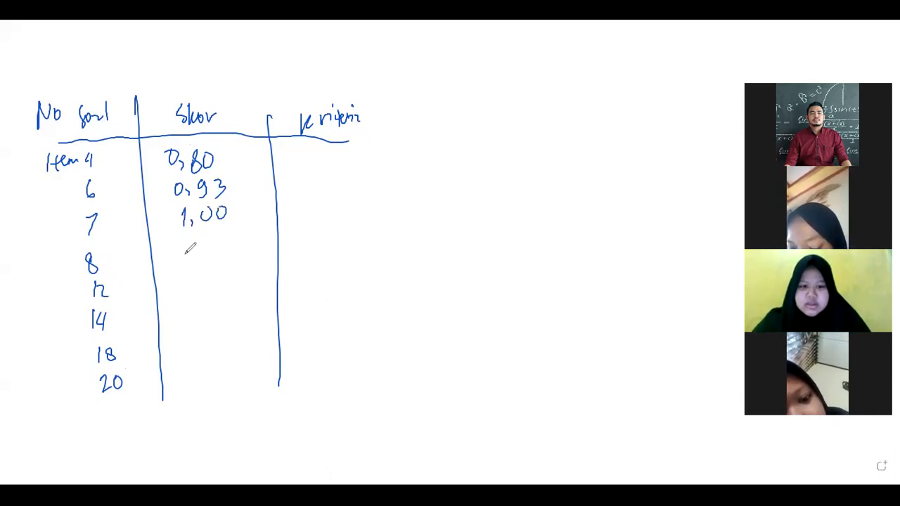
{"action": "mouse_move", "coordinate": [189, 245]}
{"action": "left_mouse_down"}
{"action": "mouse_move", "coordinate": [186, 265]}
{"action": "mouse_move", "coordinate": [196, 262]}
{"action": "left_mouse_up"}
{"action": "left_click_drag", "start_coordinate": [211, 246], "coordinate": [210, 247]}
{"action": "left_click_drag", "start_coordinate": [225, 244], "coordinate": [224, 245]}
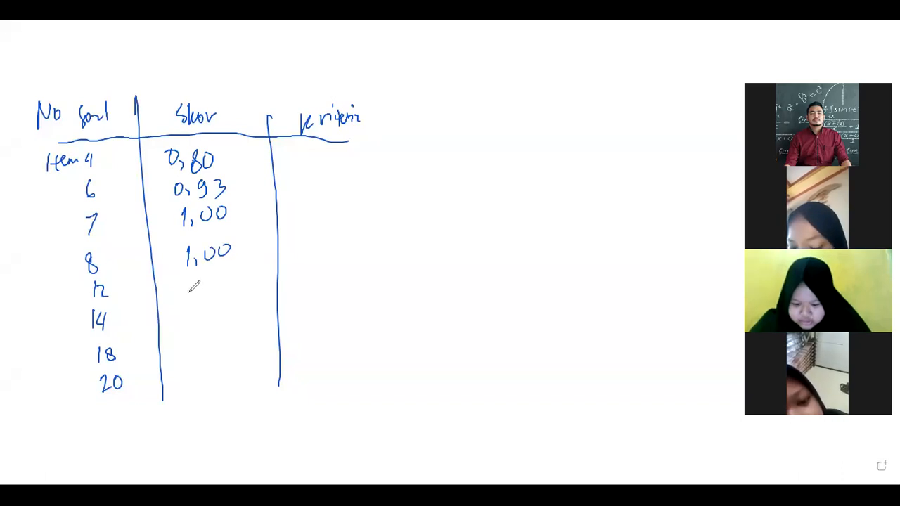
Write the scores 0,80, 0,90, 0,97 and 1,00 in the "Skor" column for items 12, 14, 18 and 20
{"action": "left_click_drag", "start_coordinate": [195, 284], "coordinate": [194, 285]}
{"action": "left_click_drag", "start_coordinate": [210, 291], "coordinate": [234, 283]}
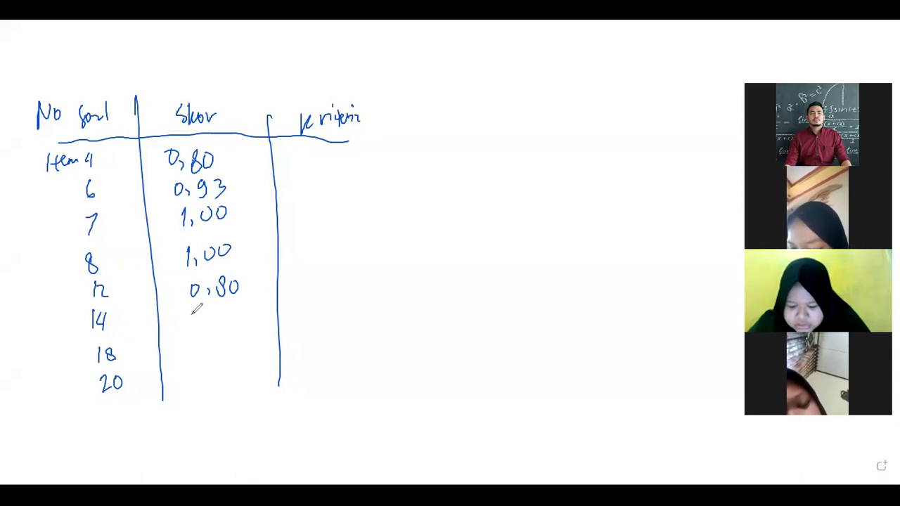
{"action": "left_click_drag", "start_coordinate": [195, 310], "coordinate": [203, 328]}
{"action": "mouse_move", "coordinate": [224, 314]}
{"action": "left_mouse_down"}
{"action": "mouse_move", "coordinate": [220, 329]}
{"action": "mouse_move", "coordinate": [236, 310]}
{"action": "left_mouse_up"}
{"action": "left_click_drag", "start_coordinate": [196, 342], "coordinate": [196, 343]}
{"action": "left_click_drag", "start_coordinate": [207, 347], "coordinate": [237, 351]}
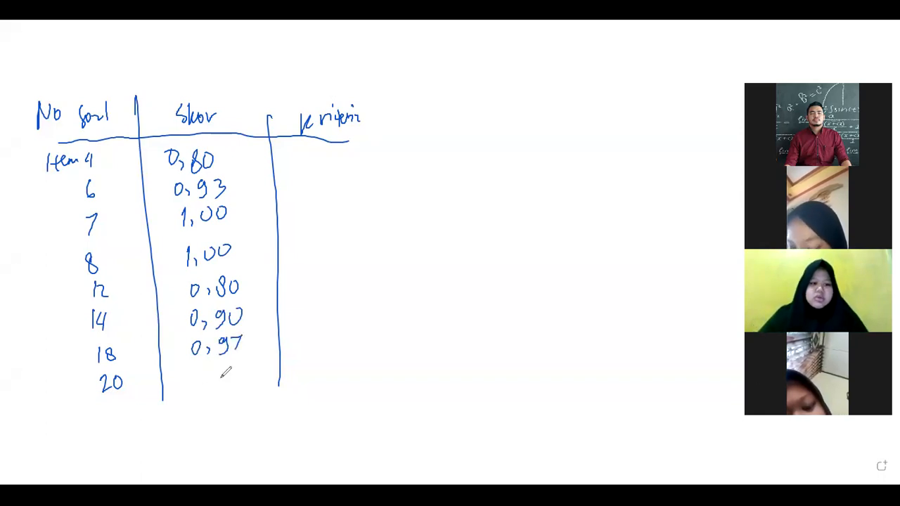
{"action": "left_click_drag", "start_coordinate": [203, 371], "coordinate": [200, 386]}
{"action": "left_click_drag", "start_coordinate": [214, 380], "coordinate": [213, 385]}
{"action": "left_click_drag", "start_coordinate": [229, 369], "coordinate": [228, 370]}
{"action": "left_click_drag", "start_coordinate": [239, 363], "coordinate": [240, 364]}
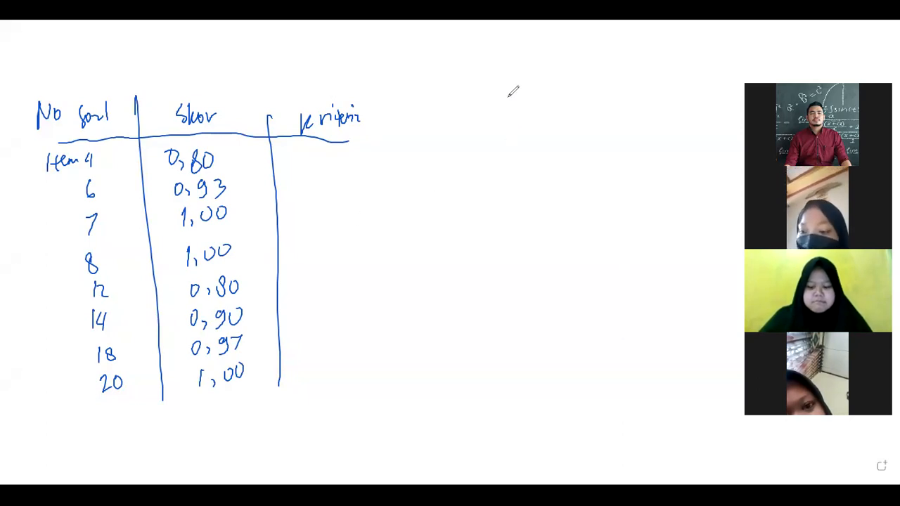
Handwrite the heading "Indeks Kesukaran Soal" in red to the right of the whiteboard table
{"action": "mouse_move", "coordinate": [515, 124]}
{"action": "left_mouse_down"}
{"action": "mouse_move", "coordinate": [515, 150]}
{"action": "mouse_move", "coordinate": [538, 146]}
{"action": "mouse_move", "coordinate": [549, 125]}
{"action": "left_mouse_up"}
{"action": "left_click_drag", "start_coordinate": [551, 142], "coordinate": [592, 145]}
{"action": "left_click_drag", "start_coordinate": [599, 131], "coordinate": [714, 143]}
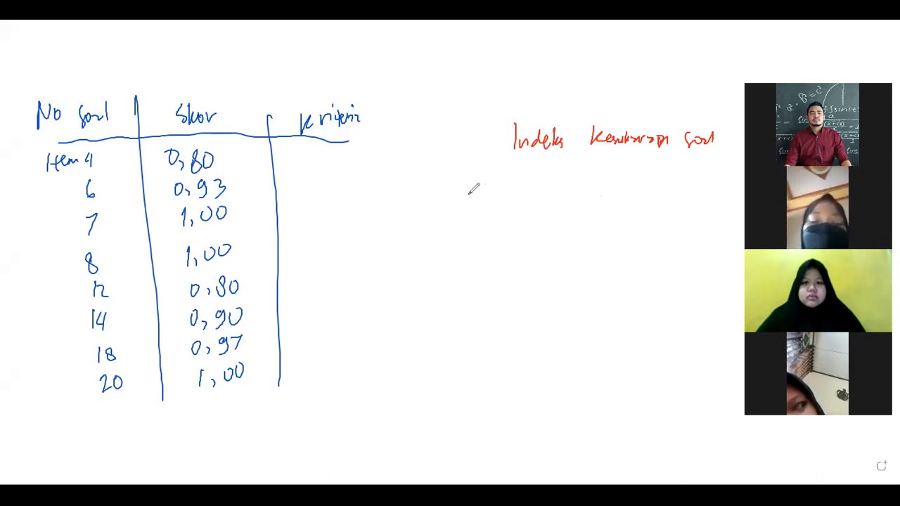
Write the criterion "IK = 0" with the label "Terlalu sukar" under the heading and start another "IK" line below it
{"action": "left_click_drag", "start_coordinate": [465, 185], "coordinate": [469, 205]}
{"action": "left_click_drag", "start_coordinate": [482, 186], "coordinate": [483, 206]}
{"action": "left_click_drag", "start_coordinate": [498, 195], "coordinate": [509, 201]}
{"action": "left_click_drag", "start_coordinate": [529, 189], "coordinate": [528, 190]}
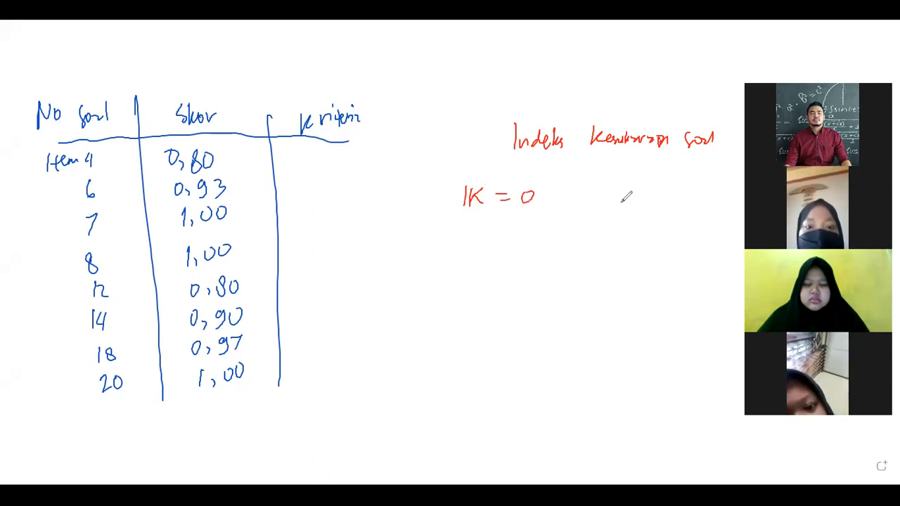
{"action": "left_click_drag", "start_coordinate": [603, 187], "coordinate": [616, 187]}
{"action": "left_click_drag", "start_coordinate": [609, 187], "coordinate": [610, 203]}
{"action": "left_click_drag", "start_coordinate": [620, 198], "coordinate": [692, 199]}
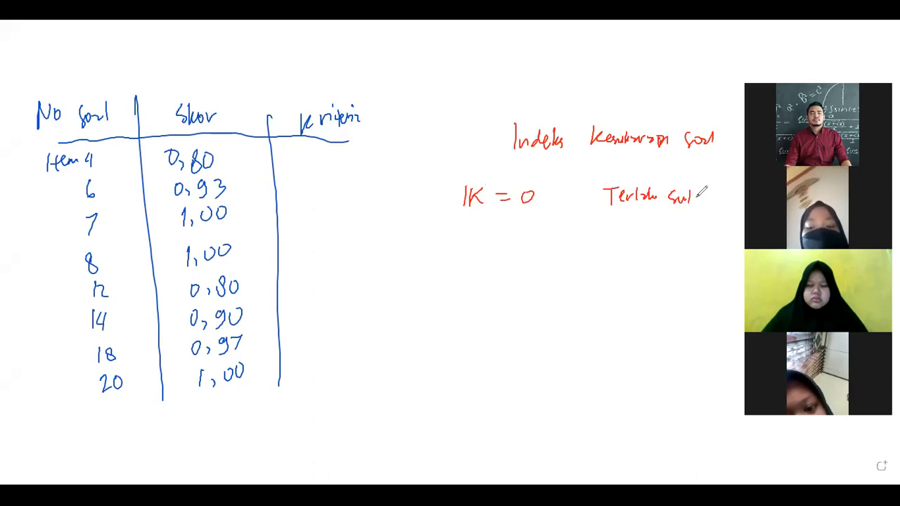
{"action": "left_click", "coordinate": [483, 231]}
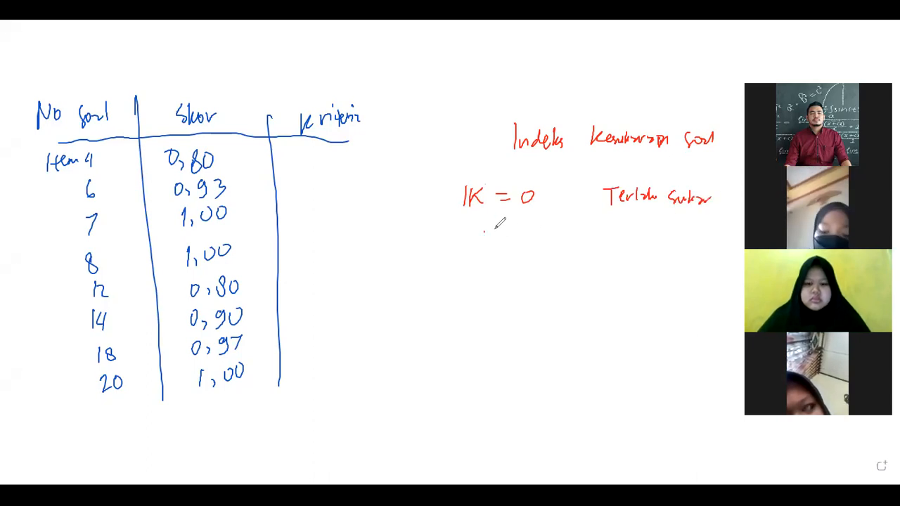
{"action": "left_click_drag", "start_coordinate": [484, 228], "coordinate": [483, 250]}
{"action": "left_click_drag", "start_coordinate": [495, 229], "coordinate": [495, 249]}
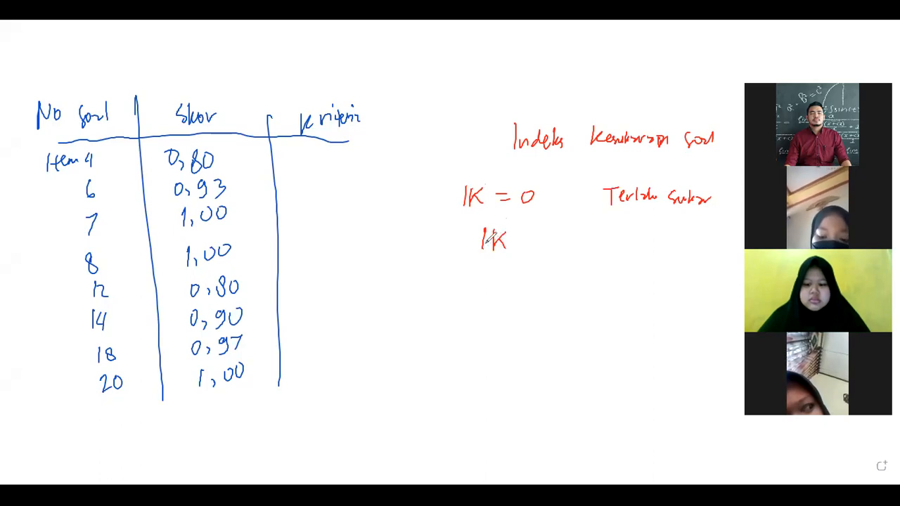
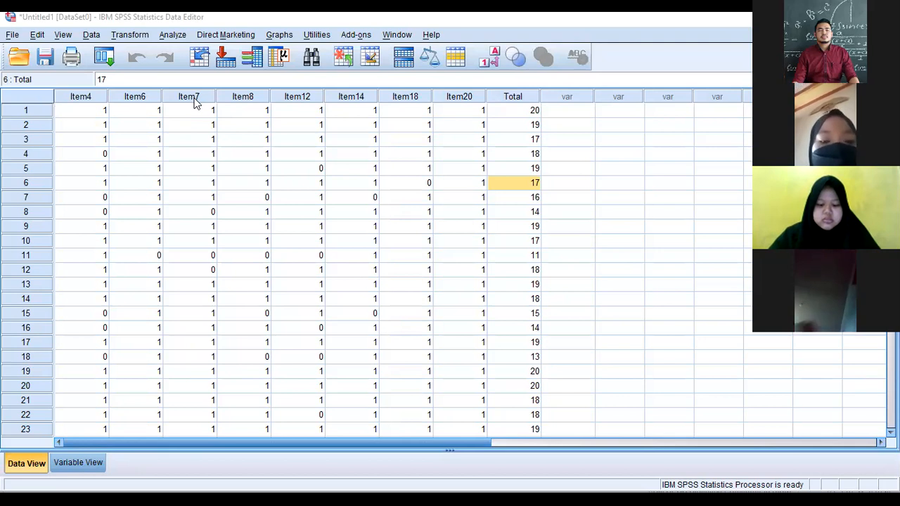
Switch to the SPSS data and delete the Item7, Item8 and Item20 variables
{"action": "left_click", "coordinate": [228, 155]}
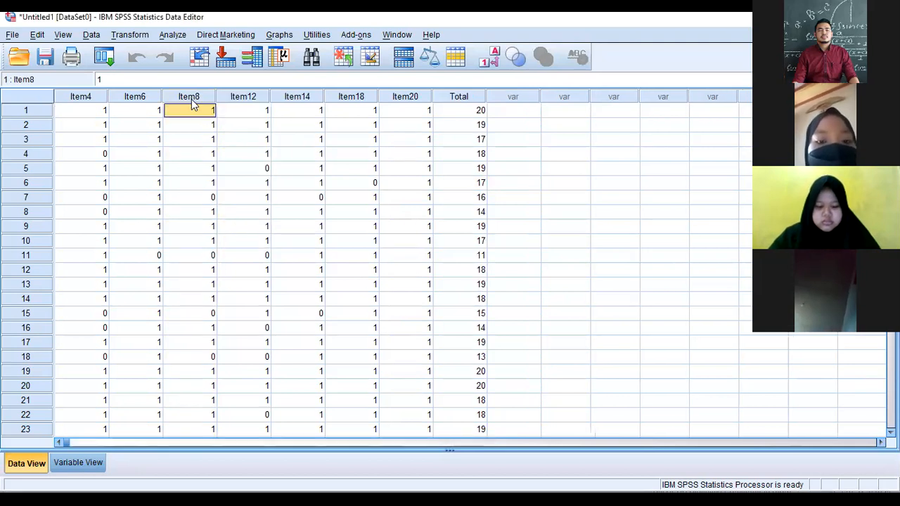
{"action": "right_click", "coordinate": [191, 97]}
{"action": "left_click", "coordinate": [237, 149]}
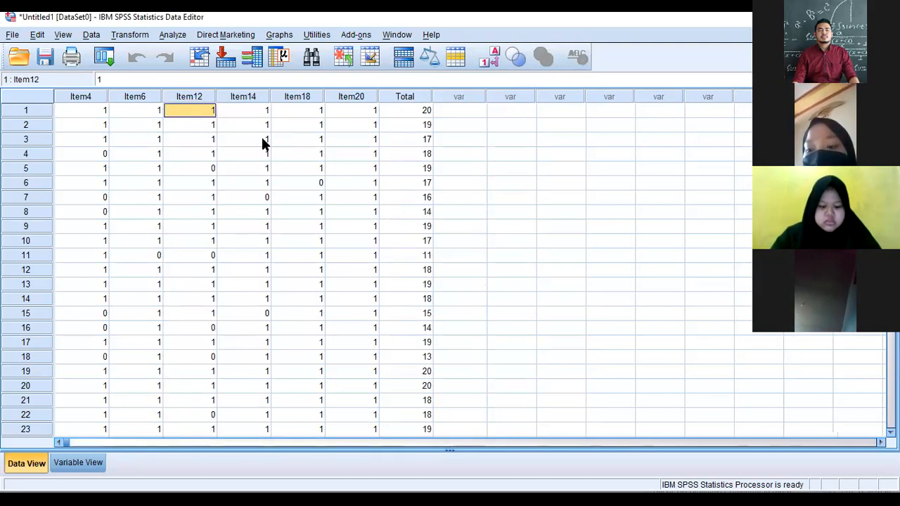
{"action": "right_click", "coordinate": [359, 98]}
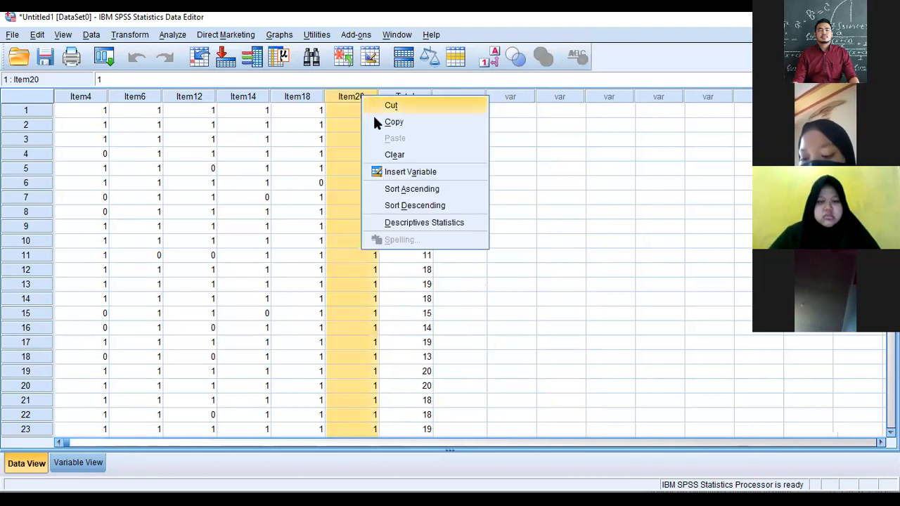
{"action": "left_click", "coordinate": [387, 152]}
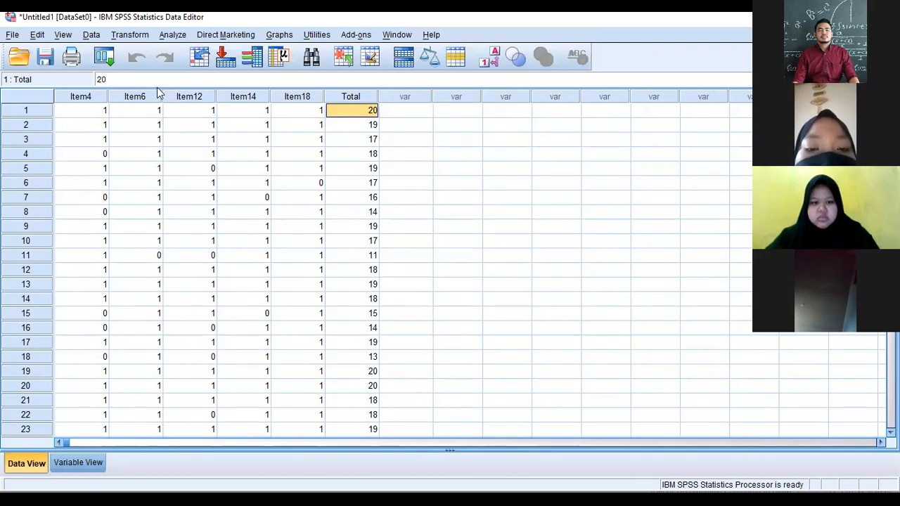
Set up a Reliability Analysis of Item4, Item6, Item12, Item14 and Item18 with the Alpha model, leaving Total out
{"action": "key", "text": "alt+a"}
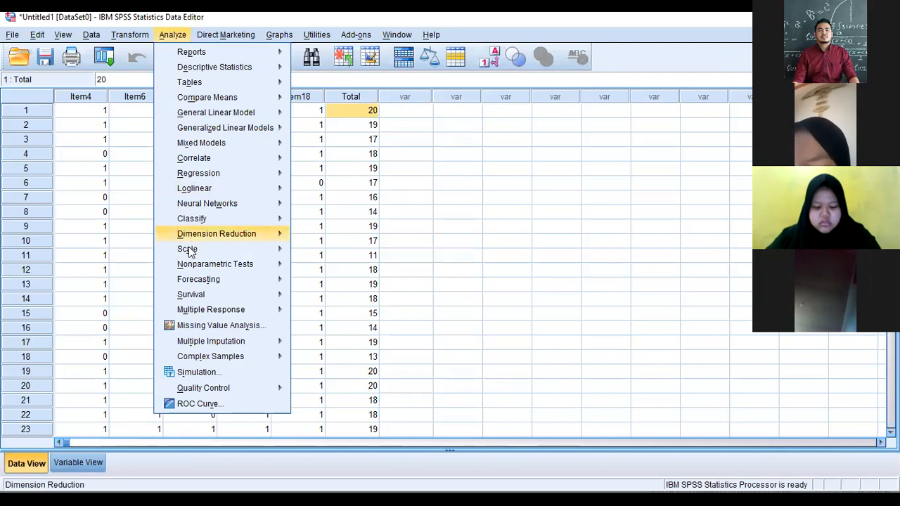
{"action": "mouse_move", "coordinate": [188, 255]}
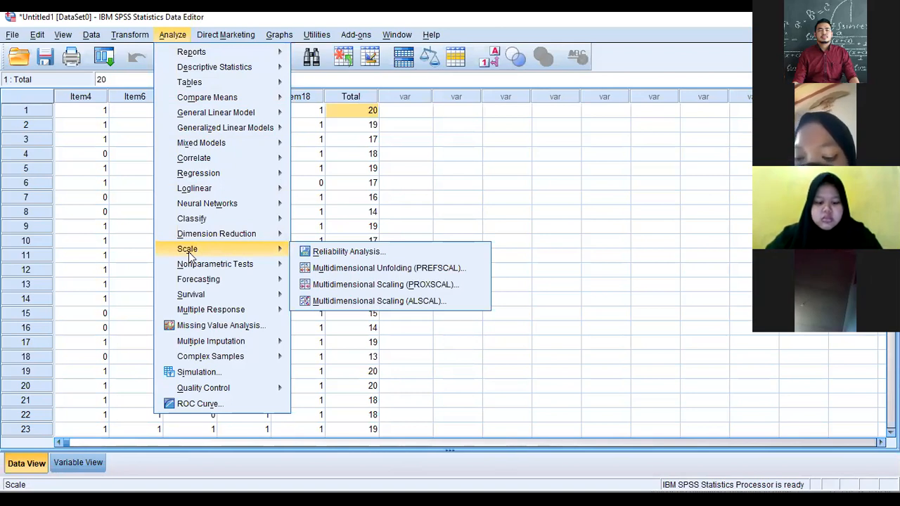
{"action": "mouse_move", "coordinate": [285, 260]}
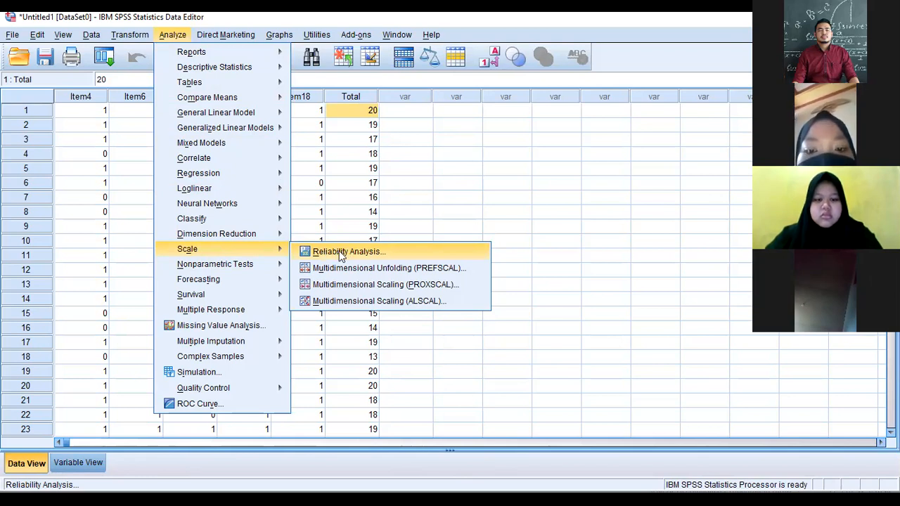
{"action": "left_click", "coordinate": [340, 253]}
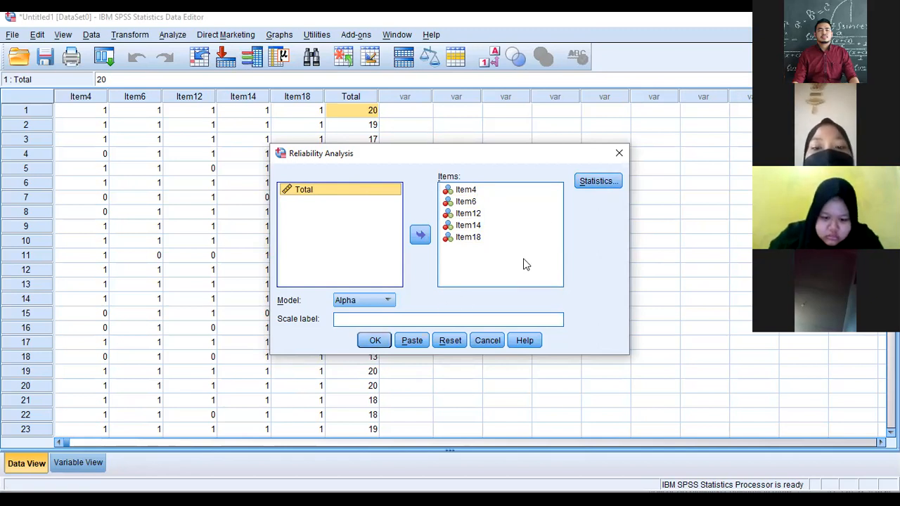
Enable the Item, Scale and Scale if item deleted descriptives and run the reliability analysis
{"action": "left_click", "coordinate": [597, 187]}
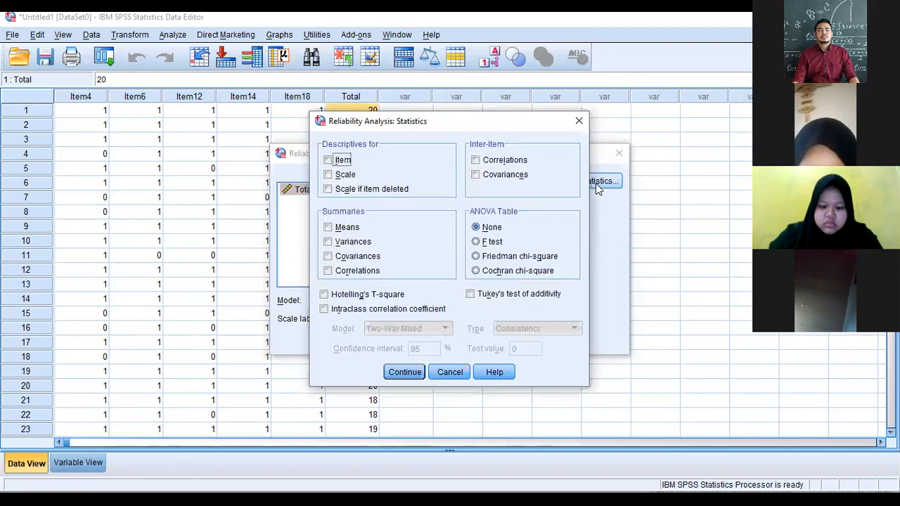
{"action": "left_click", "coordinate": [328, 161]}
{"action": "left_click", "coordinate": [327, 174]}
{"action": "left_click", "coordinate": [327, 190]}
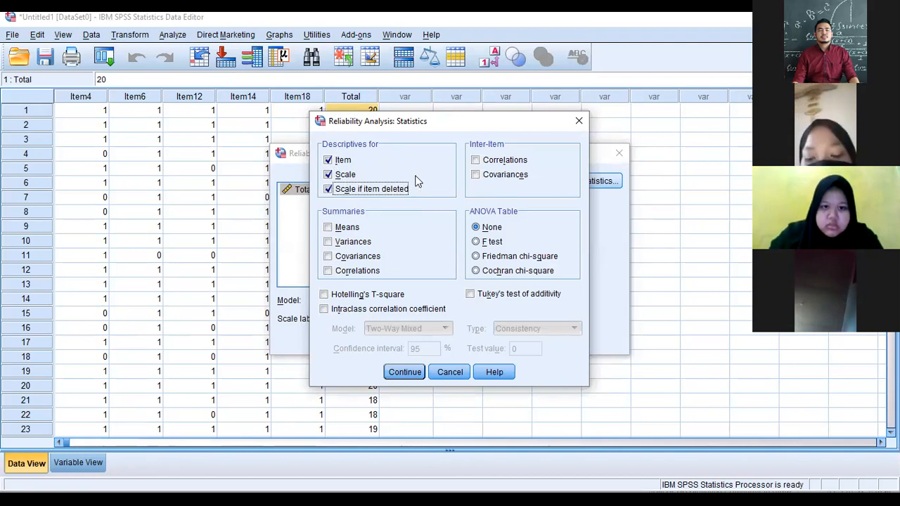
{"action": "left_click", "coordinate": [404, 373]}
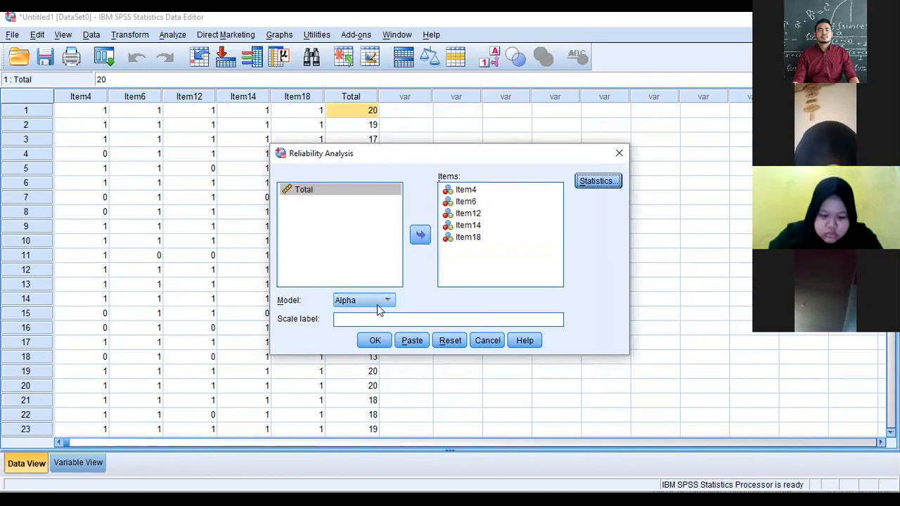
{"action": "left_click", "coordinate": [376, 341]}
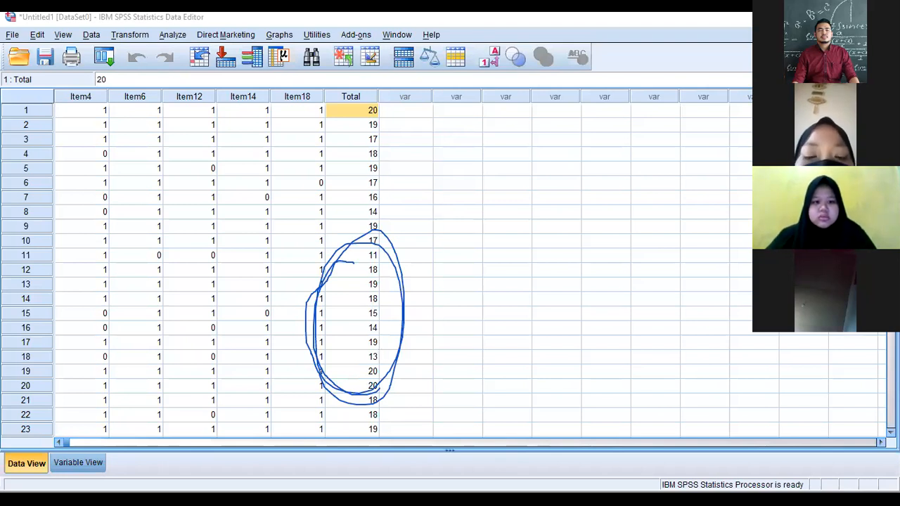
Mark the circled Total values and handwrite 0,218, 0,174, 0,218, 0,077 and -0,131 in a column beside the data
{"action": "mouse_move", "coordinate": [357, 311]}
{"action": "left_mouse_down"}
{"action": "mouse_move", "coordinate": [373, 330]}
{"action": "mouse_move", "coordinate": [378, 314]}
{"action": "left_mouse_up"}
{"action": "mouse_move", "coordinate": [479, 139]}
{"action": "left_mouse_down"}
{"action": "mouse_move", "coordinate": [512, 150]}
{"action": "mouse_move", "coordinate": [531, 138]}
{"action": "left_mouse_up"}
{"action": "mouse_move", "coordinate": [480, 171]}
{"action": "left_mouse_down"}
{"action": "mouse_move", "coordinate": [476, 180]}
{"action": "mouse_move", "coordinate": [480, 172]}
{"action": "mouse_move", "coordinate": [492, 187]}
{"action": "left_mouse_up"}
{"action": "mouse_move", "coordinate": [500, 173]}
{"action": "left_mouse_down"}
{"action": "mouse_move", "coordinate": [501, 187]}
{"action": "mouse_move", "coordinate": [531, 188]}
{"action": "left_mouse_up"}
{"action": "mouse_move", "coordinate": [482, 207]}
{"action": "left_mouse_down"}
{"action": "mouse_move", "coordinate": [477, 223]}
{"action": "mouse_move", "coordinate": [483, 208]}
{"action": "left_mouse_up"}
{"action": "mouse_move", "coordinate": [497, 218]}
{"action": "left_mouse_down"}
{"action": "mouse_move", "coordinate": [495, 226]}
{"action": "mouse_move", "coordinate": [519, 228]}
{"action": "left_mouse_up"}
{"action": "mouse_move", "coordinate": [532, 214]}
{"action": "left_mouse_down"}
{"action": "mouse_move", "coordinate": [527, 225]}
{"action": "mouse_move", "coordinate": [531, 202]}
{"action": "left_mouse_up"}
{"action": "left_click_drag", "start_coordinate": [482, 248], "coordinate": [494, 265]}
{"action": "left_click_drag", "start_coordinate": [510, 248], "coordinate": [530, 262]}
{"action": "mouse_move", "coordinate": [460, 287]}
{"action": "left_mouse_down"}
{"action": "mouse_move", "coordinate": [483, 276]}
{"action": "mouse_move", "coordinate": [497, 295]}
{"action": "left_mouse_up"}
{"action": "left_click_drag", "start_coordinate": [508, 277], "coordinate": [507, 295]}
{"action": "mouse_move", "coordinate": [512, 278]}
{"action": "left_mouse_down"}
{"action": "mouse_move", "coordinate": [513, 294]}
{"action": "mouse_move", "coordinate": [528, 295]}
{"action": "left_mouse_up"}
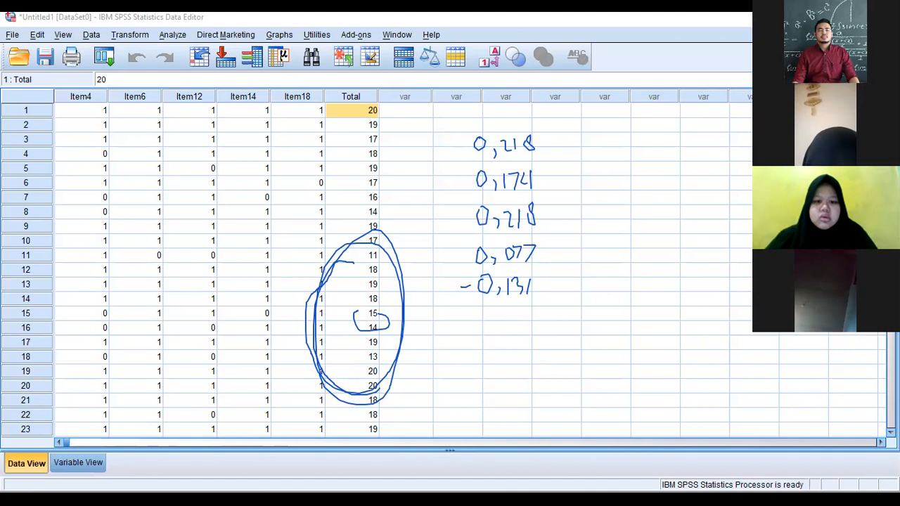
Write the criterion 0,7 < DP ≤ 1 in red beside the handwritten values and redo its label
{"action": "mouse_move", "coordinate": [635, 175]}
{"action": "left_mouse_down"}
{"action": "mouse_move", "coordinate": [635, 189]}
{"action": "mouse_move", "coordinate": [647, 190]}
{"action": "mouse_move", "coordinate": [594, 176]}
{"action": "left_mouse_up"}
{"action": "mouse_move", "coordinate": [601, 182]}
{"action": "left_mouse_down"}
{"action": "mouse_move", "coordinate": [603, 189]}
{"action": "mouse_move", "coordinate": [615, 176]}
{"action": "mouse_move", "coordinate": [610, 189]}
{"action": "left_mouse_up"}
{"action": "mouse_move", "coordinate": [664, 179]}
{"action": "left_mouse_down"}
{"action": "mouse_move", "coordinate": [669, 191]}
{"action": "mouse_move", "coordinate": [729, 188]}
{"action": "left_mouse_up"}
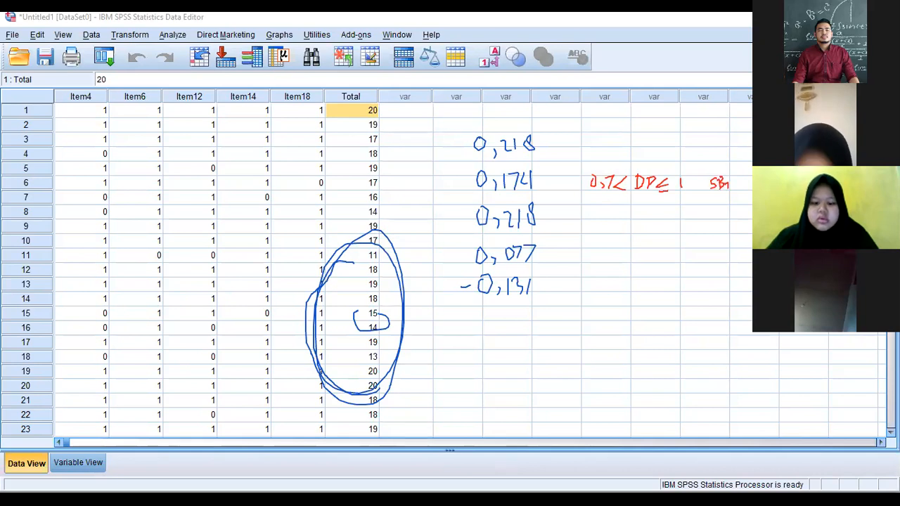
{"action": "key", "text": "ctrl+z"}
{"action": "key", "text": "ctrl+z"}
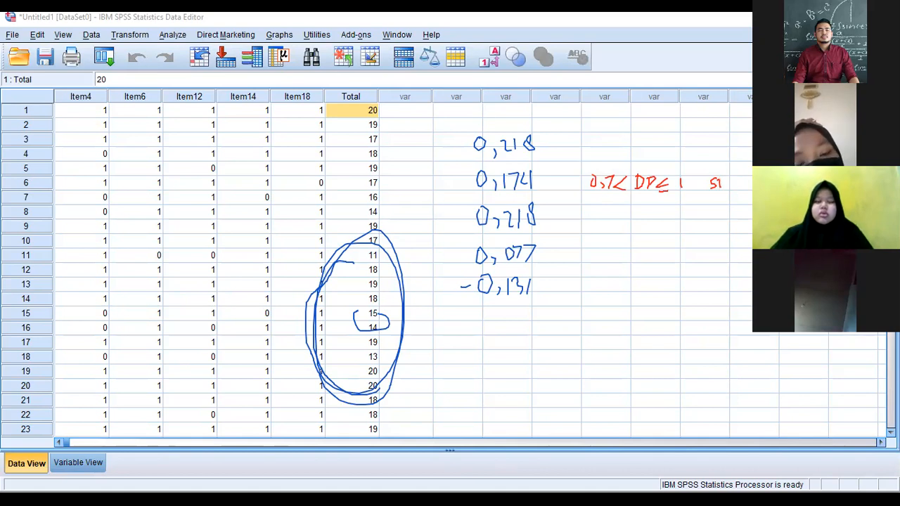
{"action": "key", "text": "ctrl+z"}
{"action": "mouse_move", "coordinate": [708, 168]}
{"action": "left_mouse_down"}
{"action": "mouse_move", "coordinate": [702, 177]}
{"action": "mouse_move", "coordinate": [729, 176]}
{"action": "left_mouse_up"}
{"action": "left_click_drag", "start_coordinate": [729, 173], "coordinate": [706, 198]}
{"action": "left_click_drag", "start_coordinate": [706, 190], "coordinate": [726, 195]}
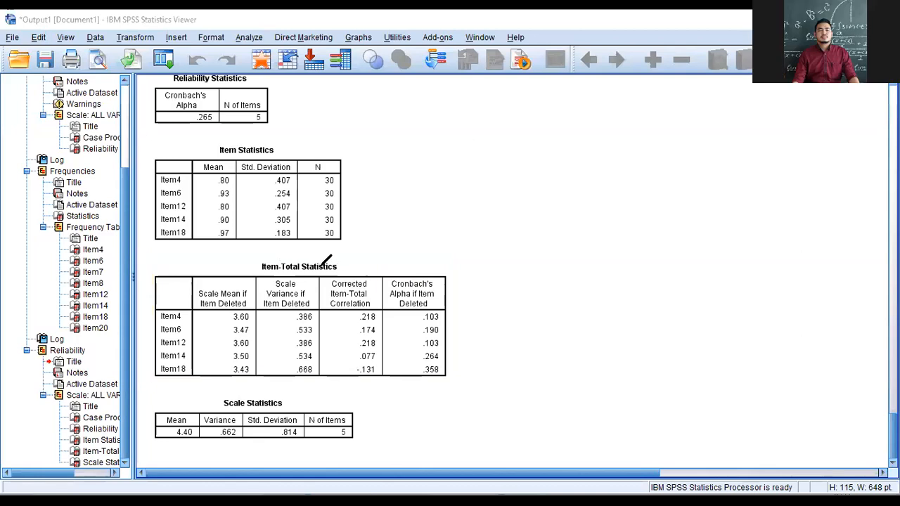
Circle the Corrected Item-Total Correlation column in red and write the criterion 0,7 < DP ≤ 1 as "Sangat Baik" beside the output tables
{"action": "mouse_move", "coordinate": [319, 300]}
{"action": "left_mouse_down"}
{"action": "mouse_move", "coordinate": [335, 363]}
{"action": "mouse_move", "coordinate": [407, 367]}
{"action": "mouse_move", "coordinate": [388, 259]}
{"action": "mouse_move", "coordinate": [341, 258]}
{"action": "left_mouse_up"}
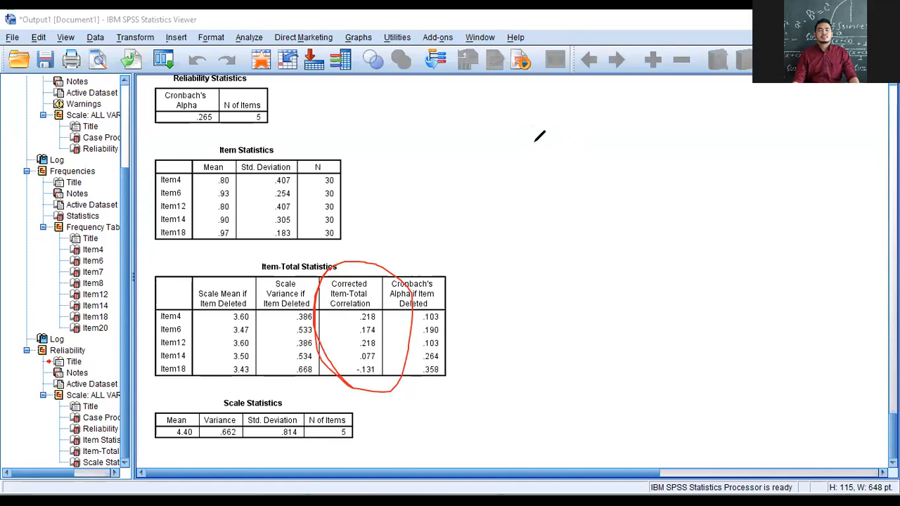
{"action": "mouse_move", "coordinate": [531, 139]}
{"action": "left_mouse_down"}
{"action": "mouse_move", "coordinate": [532, 156]}
{"action": "mouse_move", "coordinate": [541, 140]}
{"action": "left_mouse_up"}
{"action": "left_click_drag", "start_coordinate": [541, 140], "coordinate": [542, 148]}
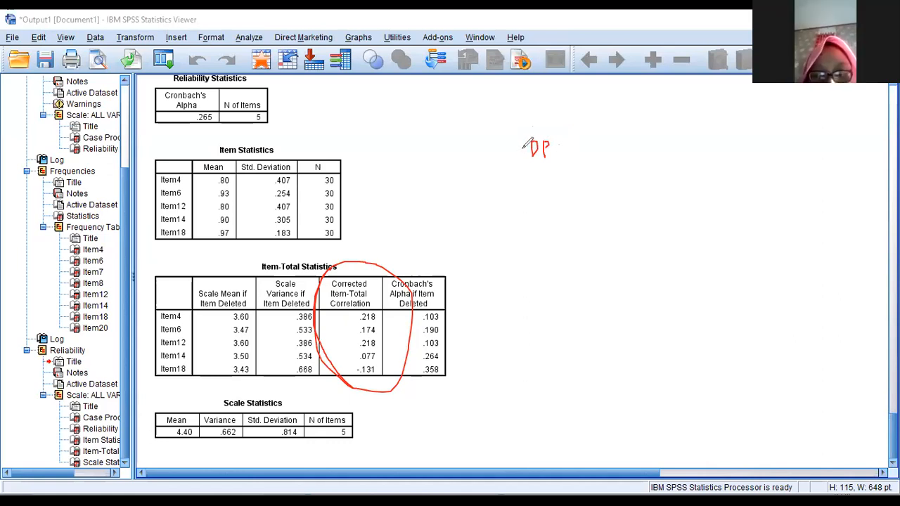
{"action": "left_click_drag", "start_coordinate": [465, 139], "coordinate": [465, 151]}
{"action": "left_click_drag", "start_coordinate": [476, 148], "coordinate": [485, 152]}
{"action": "left_click_drag", "start_coordinate": [507, 141], "coordinate": [509, 153]}
{"action": "mouse_move", "coordinate": [566, 140]}
{"action": "left_mouse_down"}
{"action": "mouse_move", "coordinate": [568, 157]}
{"action": "mouse_move", "coordinate": [588, 155]}
{"action": "left_mouse_up"}
{"action": "mouse_move", "coordinate": [667, 138]}
{"action": "left_mouse_down"}
{"action": "mouse_move", "coordinate": [658, 151]}
{"action": "mouse_move", "coordinate": [735, 149]}
{"action": "left_mouse_up"}
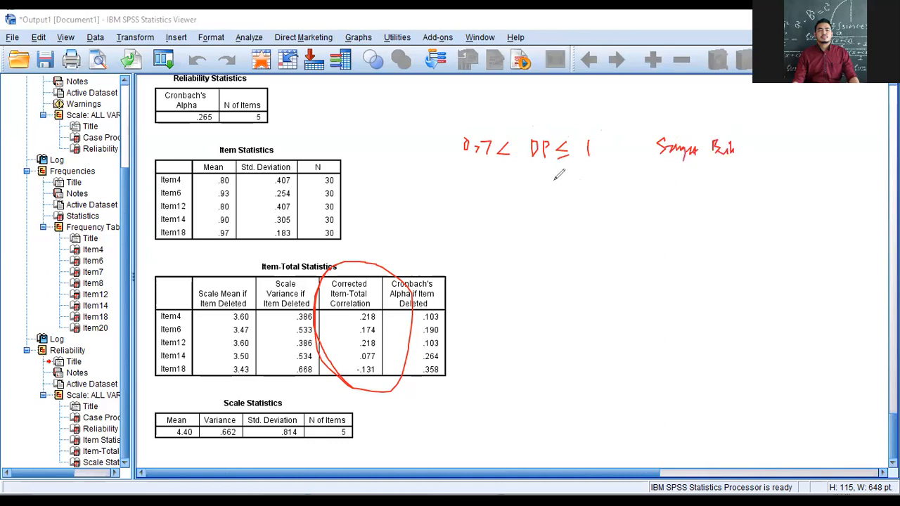
Write the criterion 0,4 < DP ≤ 0,7 with the label "Baik" on the second line
{"action": "mouse_move", "coordinate": [531, 179]}
{"action": "left_mouse_down"}
{"action": "mouse_move", "coordinate": [532, 194]}
{"action": "mouse_move", "coordinate": [547, 196]}
{"action": "left_mouse_up"}
{"action": "mouse_move", "coordinate": [461, 193]}
{"action": "left_mouse_down"}
{"action": "mouse_move", "coordinate": [467, 179]}
{"action": "mouse_move", "coordinate": [482, 195]}
{"action": "mouse_move", "coordinate": [492, 184]}
{"action": "mouse_move", "coordinate": [518, 197]}
{"action": "left_mouse_up"}
{"action": "left_click_drag", "start_coordinate": [574, 180], "coordinate": [575, 190]}
{"action": "left_click_drag", "start_coordinate": [565, 193], "coordinate": [611, 194]}
{"action": "mouse_move", "coordinate": [679, 174]}
{"action": "left_mouse_down"}
{"action": "mouse_move", "coordinate": [679, 192]}
{"action": "mouse_move", "coordinate": [699, 180]}
{"action": "left_mouse_up"}
Write the third criterion as 0,2, DP ≤ 0,4 with the label "Cukup"
{"action": "left_click_drag", "start_coordinate": [530, 222], "coordinate": [531, 242]}
{"action": "mouse_move", "coordinate": [531, 222]}
{"action": "left_mouse_down"}
{"action": "mouse_move", "coordinate": [533, 242]}
{"action": "mouse_move", "coordinate": [548, 239]}
{"action": "left_mouse_up"}
{"action": "left_click_drag", "start_coordinate": [548, 222], "coordinate": [549, 232]}
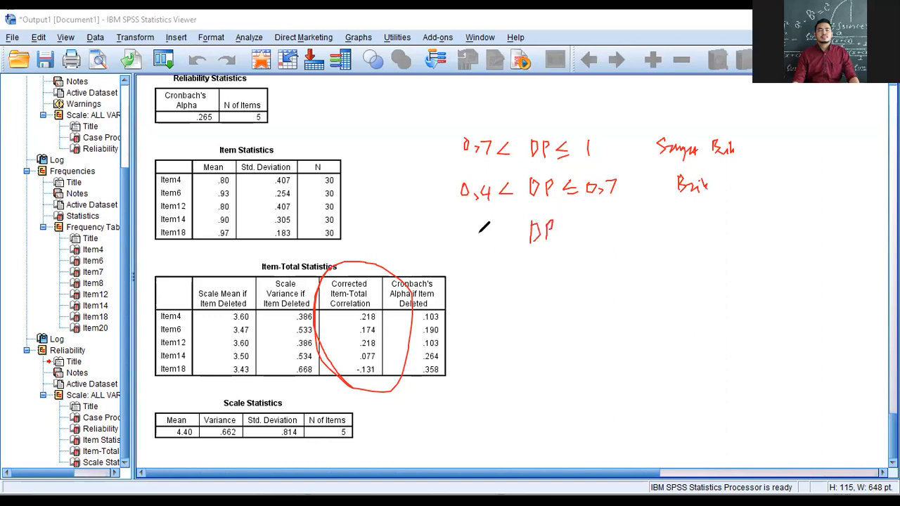
{"action": "left_click_drag", "start_coordinate": [469, 233], "coordinate": [470, 245]}
{"action": "left_click_drag", "start_coordinate": [483, 241], "coordinate": [500, 246]}
{"action": "mouse_move", "coordinate": [574, 225]}
{"action": "left_mouse_down"}
{"action": "mouse_move", "coordinate": [578, 240]}
{"action": "mouse_move", "coordinate": [606, 241]}
{"action": "left_mouse_up"}
{"action": "left_click_drag", "start_coordinate": [614, 222], "coordinate": [620, 241]}
{"action": "left_click_drag", "start_coordinate": [689, 221], "coordinate": [693, 236]}
{"action": "left_click_drag", "start_coordinate": [695, 226], "coordinate": [706, 234]}
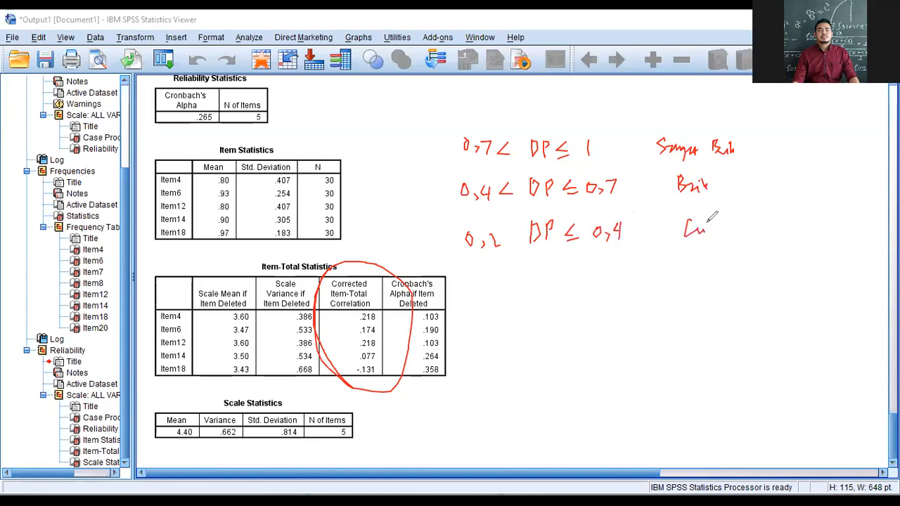
Write the criterion 0 < DP ≤ 0,2 with the label "Buruk" on the fourth line
{"action": "left_click_drag", "start_coordinate": [540, 279], "coordinate": [541, 297]}
{"action": "mouse_move", "coordinate": [541, 279]}
{"action": "left_mouse_down"}
{"action": "mouse_move", "coordinate": [542, 297]}
{"action": "mouse_move", "coordinate": [555, 296]}
{"action": "left_mouse_up"}
{"action": "left_click_drag", "start_coordinate": [556, 279], "coordinate": [557, 288]}
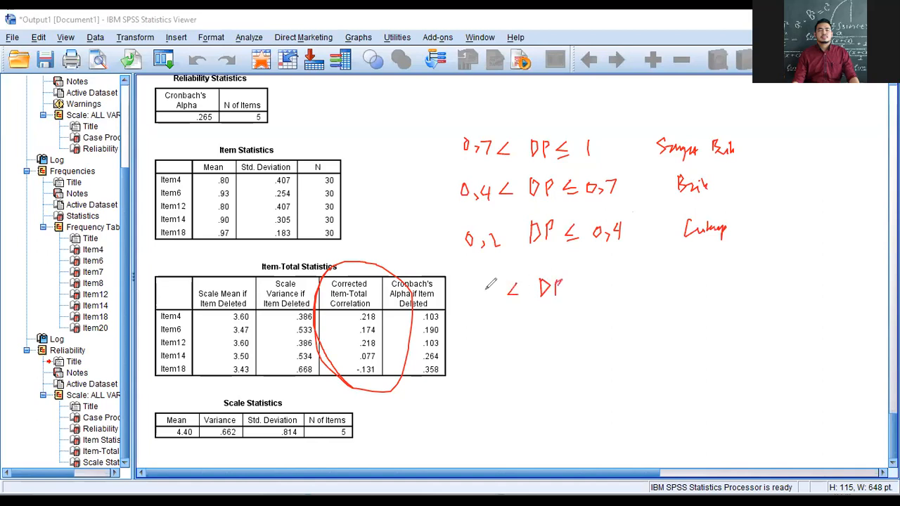
{"action": "left_click_drag", "start_coordinate": [488, 283], "coordinate": [486, 285]}
{"action": "left_click_drag", "start_coordinate": [589, 282], "coordinate": [594, 299]}
{"action": "mouse_move", "coordinate": [605, 284]}
{"action": "left_mouse_down"}
{"action": "mouse_move", "coordinate": [612, 296]}
{"action": "mouse_move", "coordinate": [626, 293]}
{"action": "left_mouse_up"}
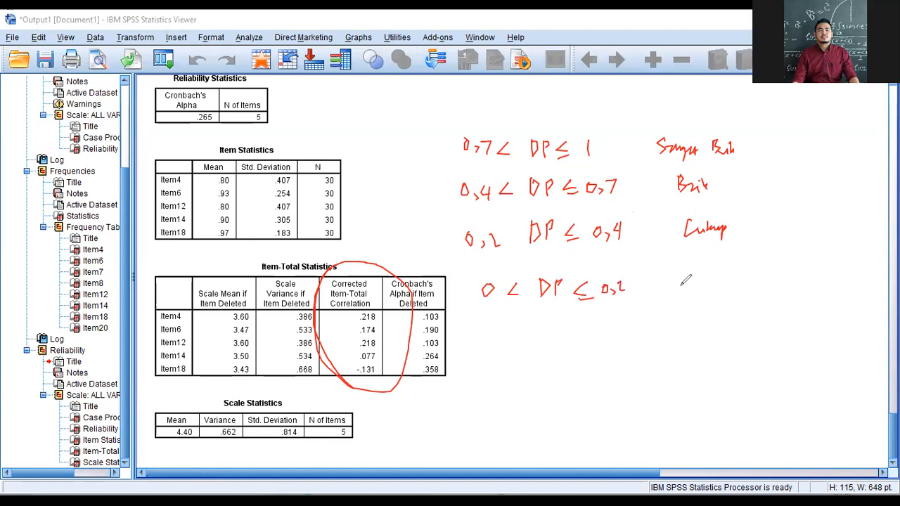
{"action": "mouse_move", "coordinate": [693, 270]}
{"action": "left_mouse_down"}
{"action": "mouse_move", "coordinate": [702, 284]}
{"action": "mouse_move", "coordinate": [730, 285]}
{"action": "left_mouse_up"}
Write the last criterion DP ≤ 0 with the label "Sangat Buruk", removing the extra < sign before DP
{"action": "left_click_drag", "start_coordinate": [545, 313], "coordinate": [559, 334]}
{"action": "mouse_move", "coordinate": [547, 325]}
{"action": "left_mouse_down"}
{"action": "mouse_move", "coordinate": [547, 336]}
{"action": "mouse_move", "coordinate": [559, 324]}
{"action": "mouse_move", "coordinate": [521, 333]}
{"action": "left_mouse_up"}
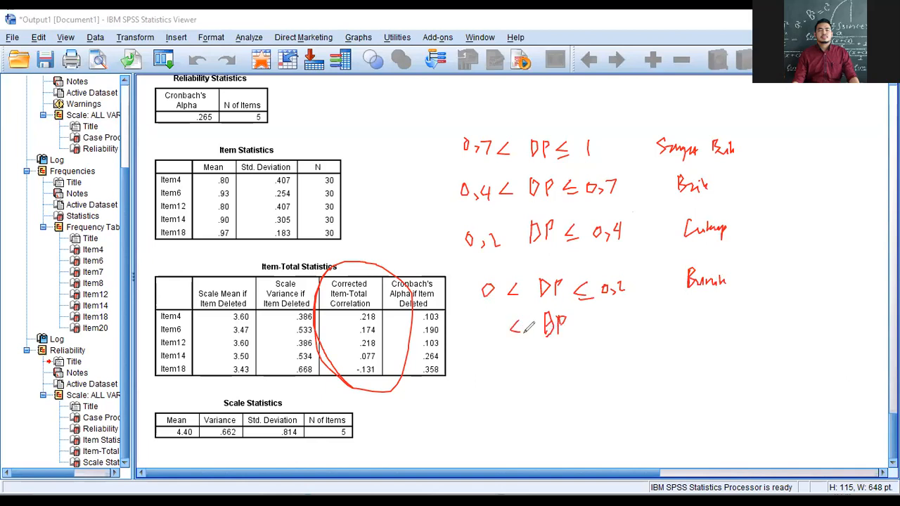
{"action": "key", "text": "ctrl"}
{"action": "key", "text": "ctrl+z"}
{"action": "left_click_drag", "start_coordinate": [581, 317], "coordinate": [581, 330]}
{"action": "mouse_move", "coordinate": [568, 335]}
{"action": "left_mouse_down"}
{"action": "mouse_move", "coordinate": [589, 336]}
{"action": "mouse_move", "coordinate": [607, 317]}
{"action": "left_mouse_up"}
{"action": "mouse_move", "coordinate": [699, 310]}
{"action": "left_mouse_down"}
{"action": "mouse_move", "coordinate": [701, 324]}
{"action": "mouse_move", "coordinate": [790, 317]}
{"action": "left_mouse_up"}
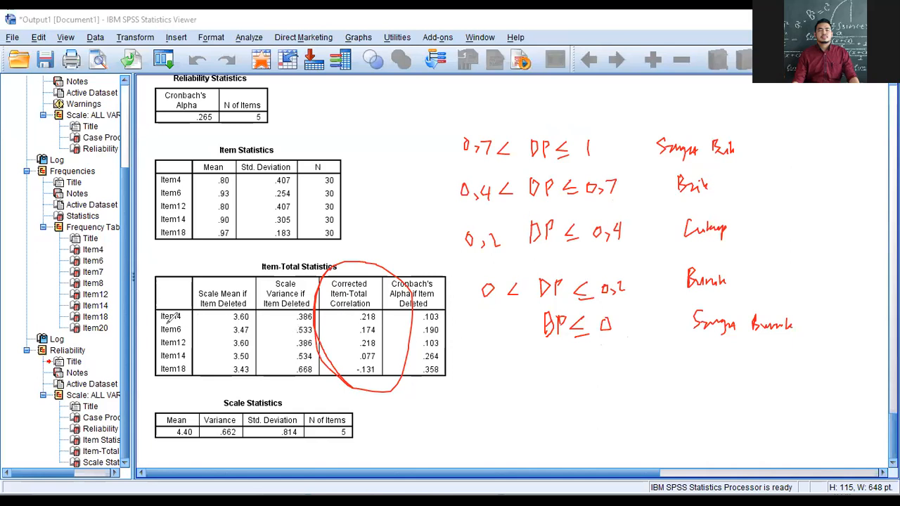
Underline Item4, label Item4, Item6, Item12 and Item14 as Cukup, Buruk, Cukup and Buruk in blue, and circle the 0 < DP ≤ 0,2 criterion
{"action": "left_click_drag", "start_coordinate": [169, 320], "coordinate": [181, 321]}
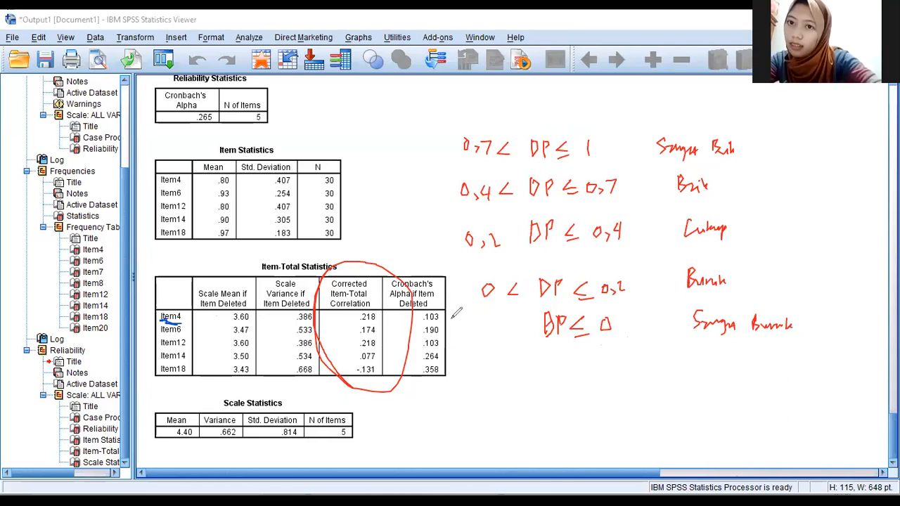
{"action": "left_click_drag", "start_coordinate": [452, 315], "coordinate": [478, 320]}
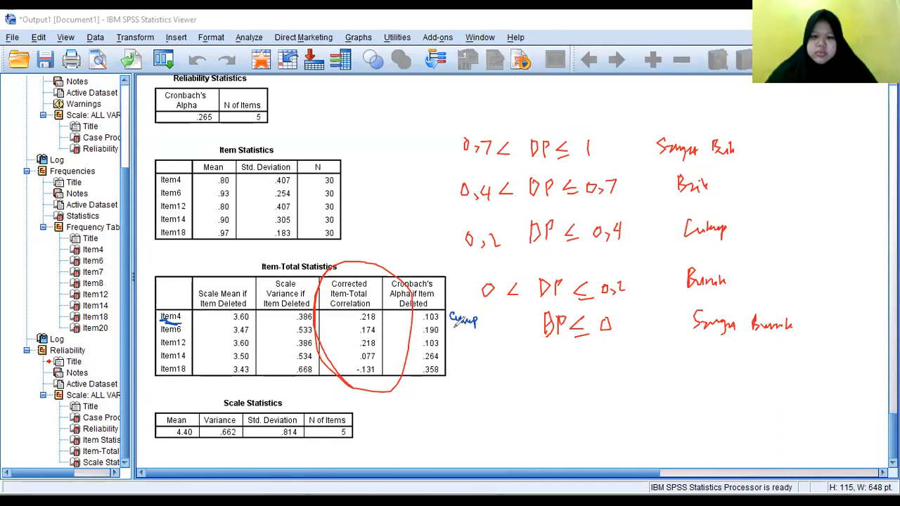
{"action": "mouse_move", "coordinate": [454, 325]}
{"action": "left_mouse_down"}
{"action": "mouse_move", "coordinate": [458, 335]}
{"action": "mouse_move", "coordinate": [488, 338]}
{"action": "left_mouse_up"}
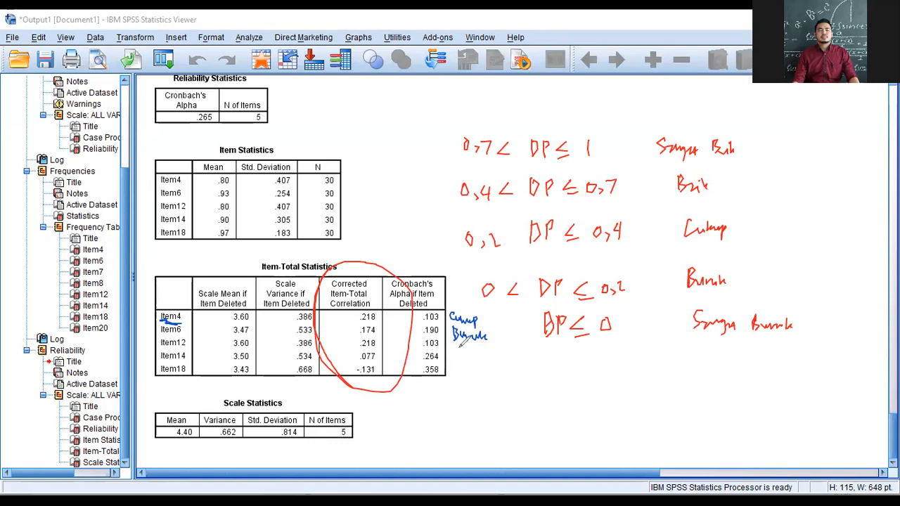
{"action": "left_click_drag", "start_coordinate": [462, 340], "coordinate": [492, 345]}
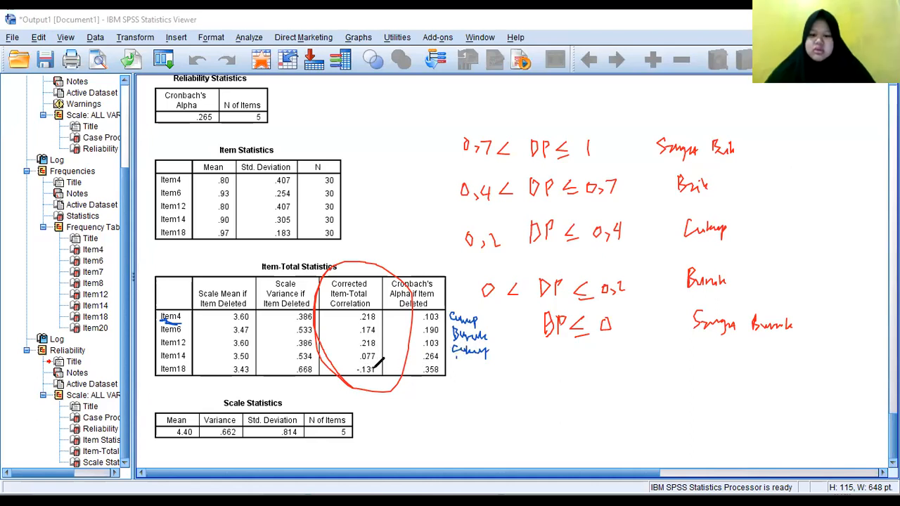
{"action": "mouse_move", "coordinate": [520, 267]}
{"action": "left_mouse_down"}
{"action": "mouse_move", "coordinate": [481, 300]}
{"action": "mouse_move", "coordinate": [599, 304]}
{"action": "left_mouse_up"}
{"action": "mouse_move", "coordinate": [457, 357]}
{"action": "left_mouse_down"}
{"action": "mouse_move", "coordinate": [456, 369]}
{"action": "mouse_move", "coordinate": [486, 366]}
{"action": "left_mouse_up"}
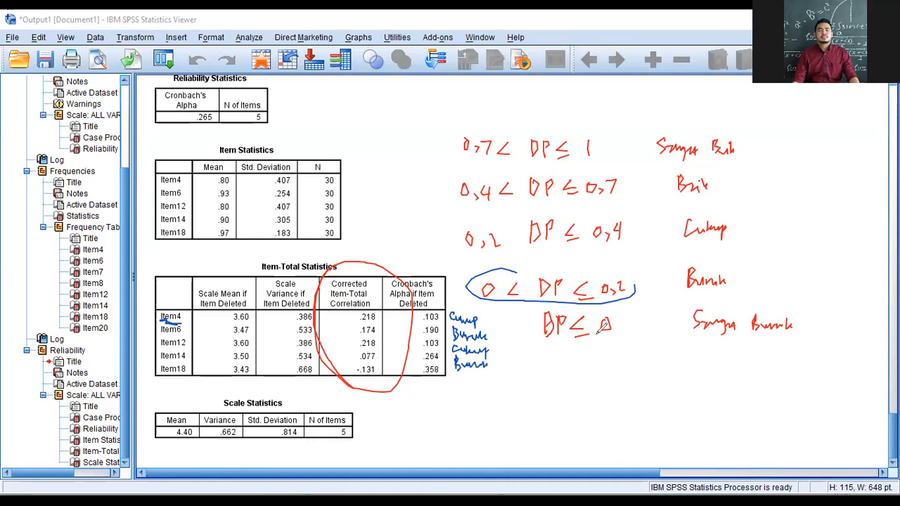
Label Item18 "Sangat Buruk", then put check marks beside the Cukup items and crosses beside the Buruk and Sangat Buruk items
{"action": "mouse_move", "coordinate": [463, 367]}
{"action": "left_mouse_down"}
{"action": "mouse_move", "coordinate": [475, 380]}
{"action": "mouse_move", "coordinate": [532, 378]}
{"action": "mouse_move", "coordinate": [571, 397]}
{"action": "mouse_move", "coordinate": [561, 398]}
{"action": "left_mouse_up"}
{"action": "mouse_move", "coordinate": [511, 362]}
{"action": "left_mouse_down"}
{"action": "mouse_move", "coordinate": [519, 370]}
{"action": "mouse_move", "coordinate": [511, 370]}
{"action": "left_mouse_up"}
{"action": "left_click_drag", "start_coordinate": [504, 333], "coordinate": [512, 343]}
{"action": "mouse_move", "coordinate": [512, 334]}
{"action": "left_mouse_down"}
{"action": "mouse_move", "coordinate": [504, 342]}
{"action": "mouse_move", "coordinate": [499, 313]}
{"action": "left_mouse_up"}
{"action": "left_click_drag", "start_coordinate": [501, 351], "coordinate": [515, 345]}
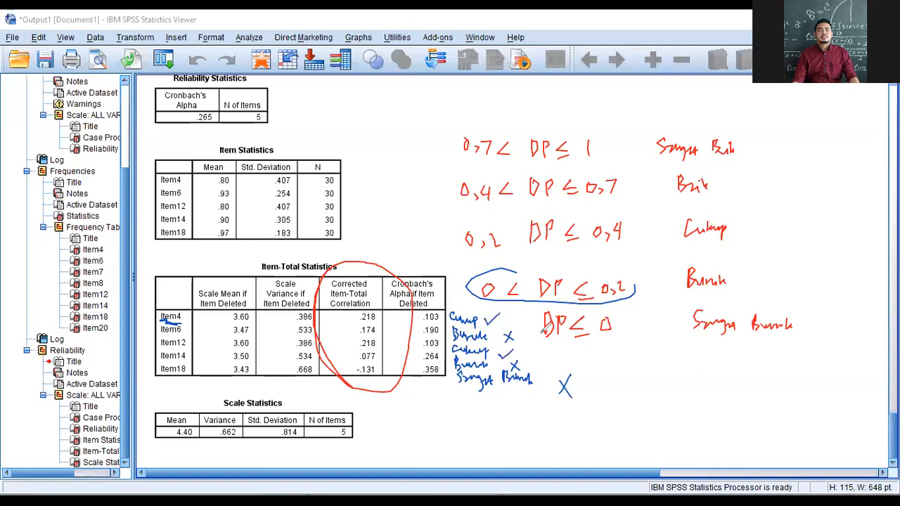